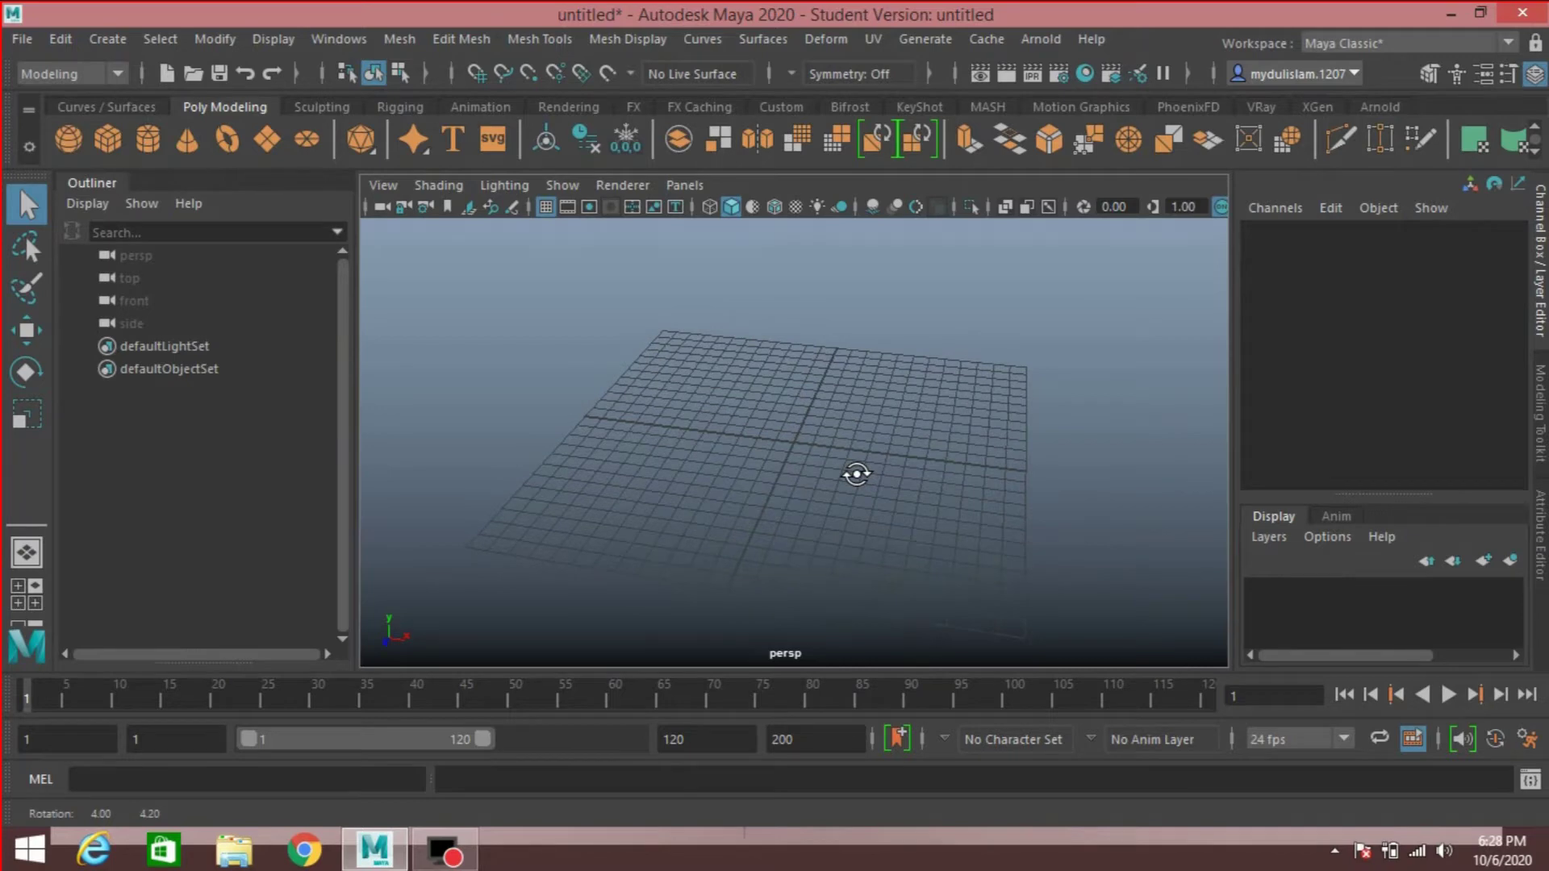
# Create a polygon cylinder at the centre of the grid
pyautogui.keyDown('alt'); pyautogui.moveTo(856, 474); pyautogui.dragTo(861, 474); pyautogui.keyUp('alt')
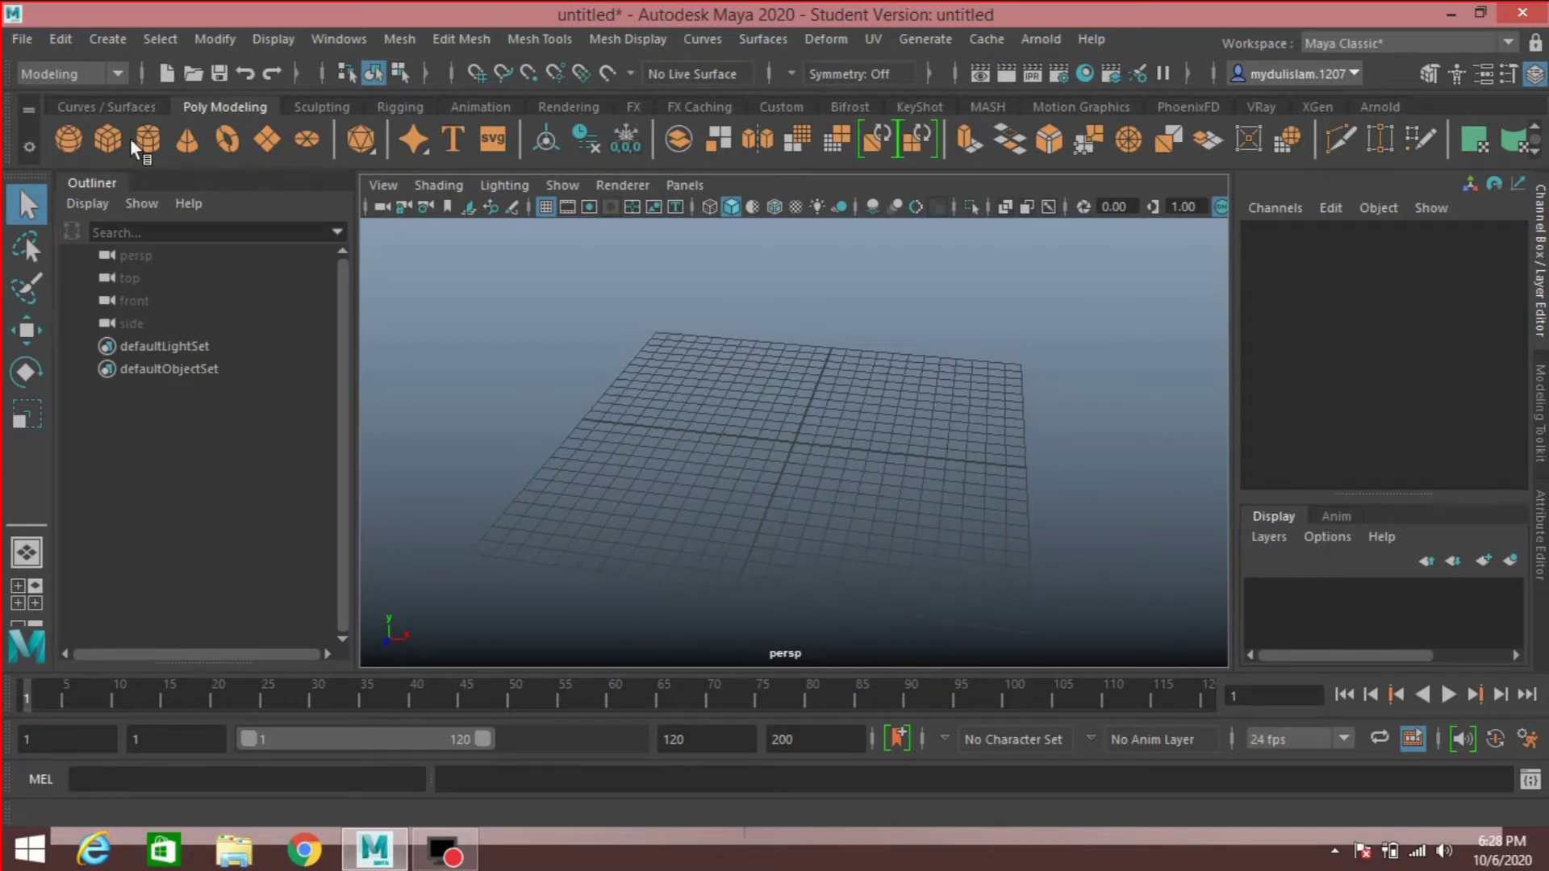
pyautogui.click(109, 39)
pyautogui.moveTo(327, 124)
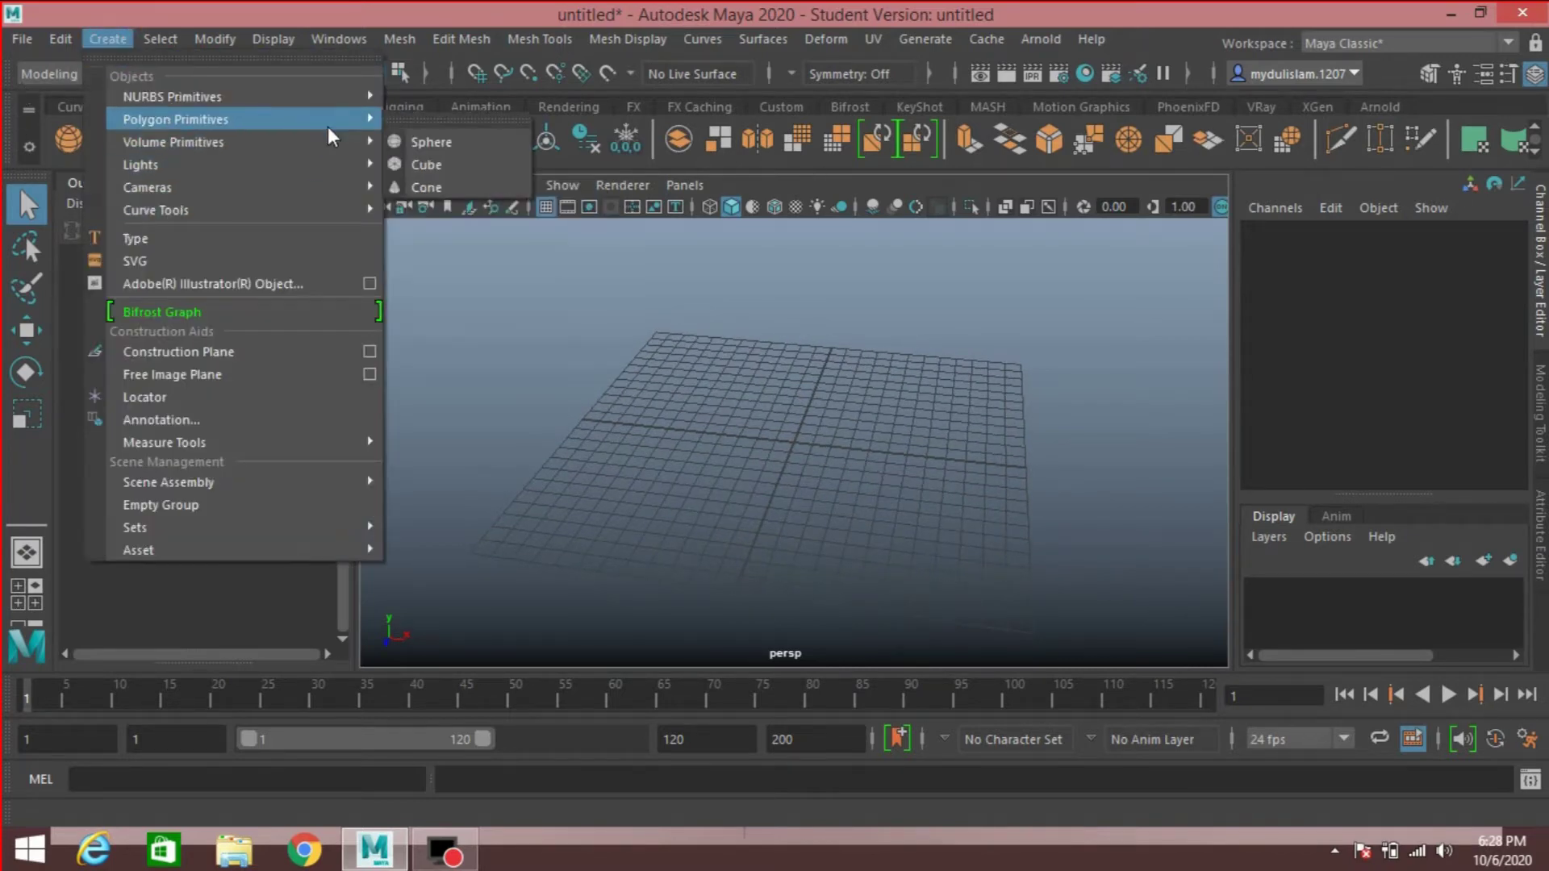
pyautogui.click(491, 161)
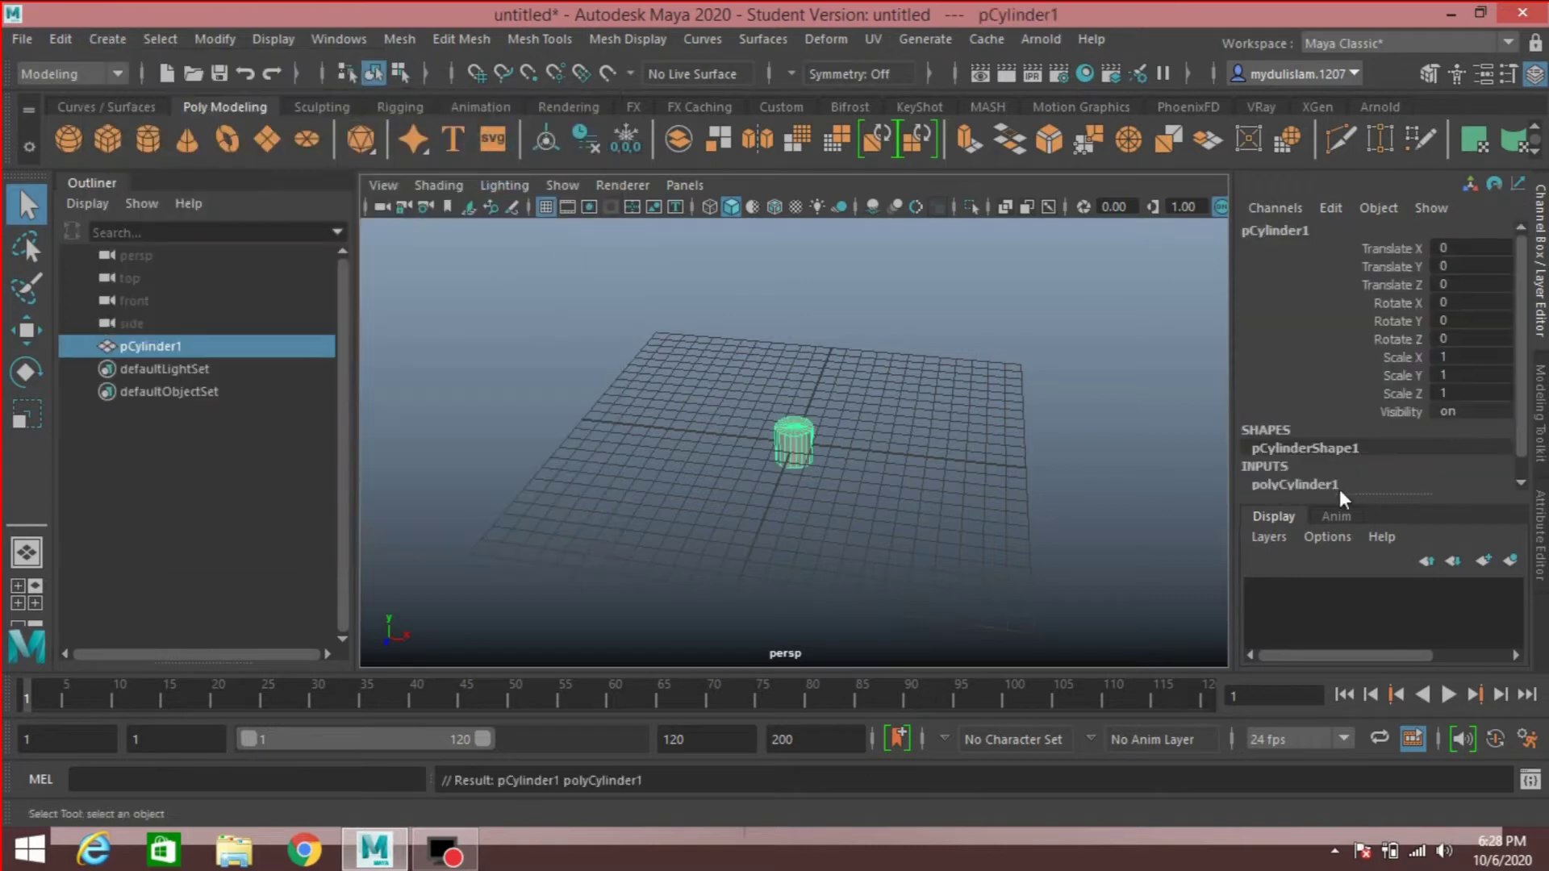
# Set the cylinder's radius to 3.5, height to 3 and axis subdivisions to 6
pyautogui.scroll(-1, 1373, 444)
pyautogui.click(1283, 464)
pyautogui.scroll(-2, 1283, 464)
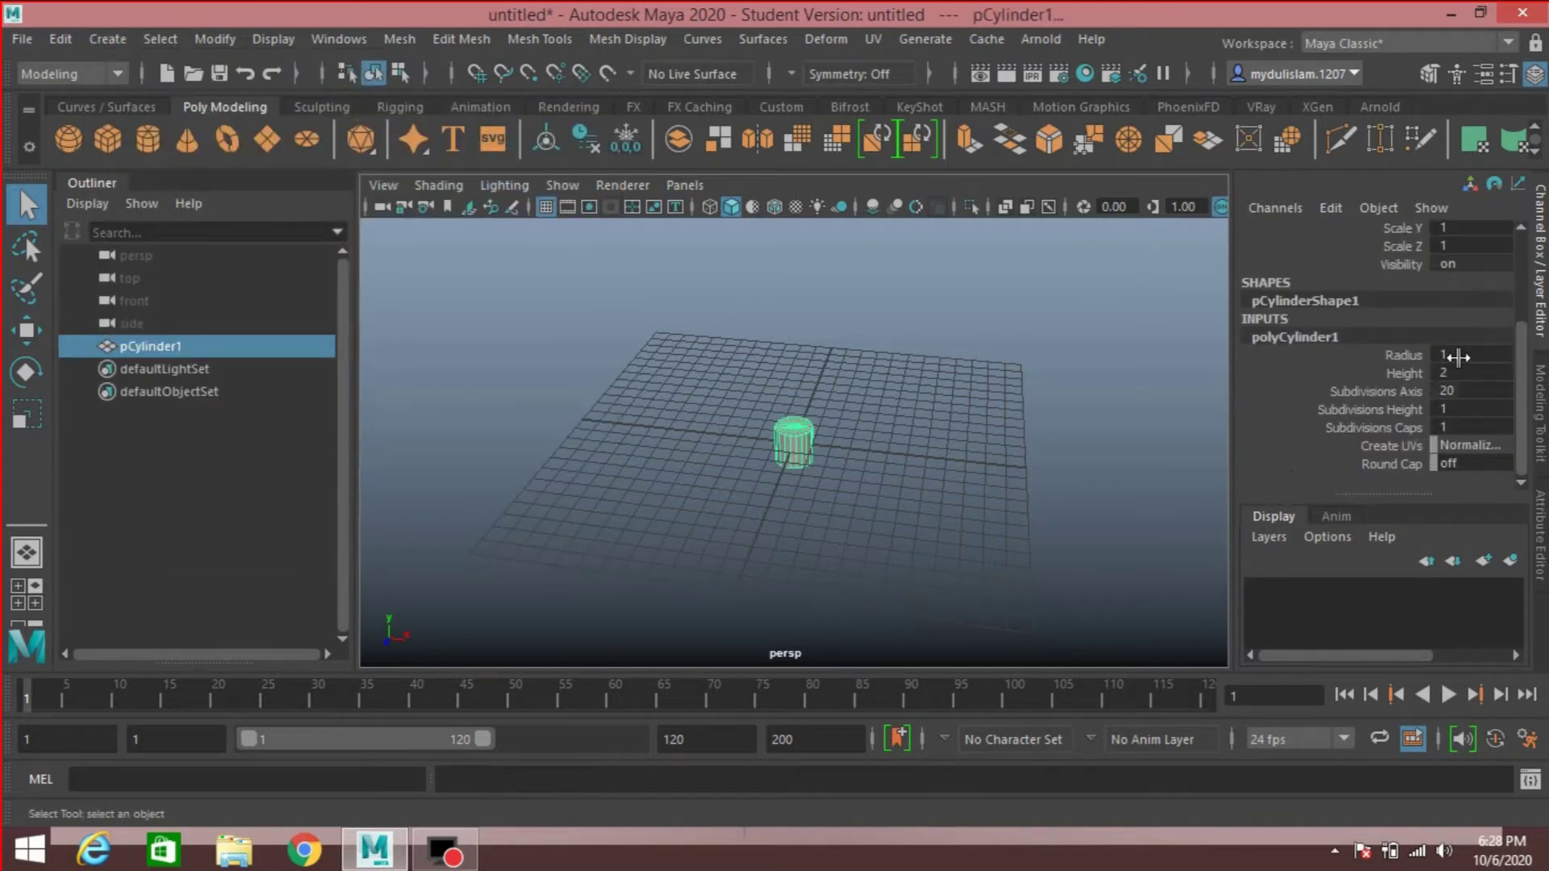
pyautogui.doubleClick(1460, 355)
pyautogui.press('Return')
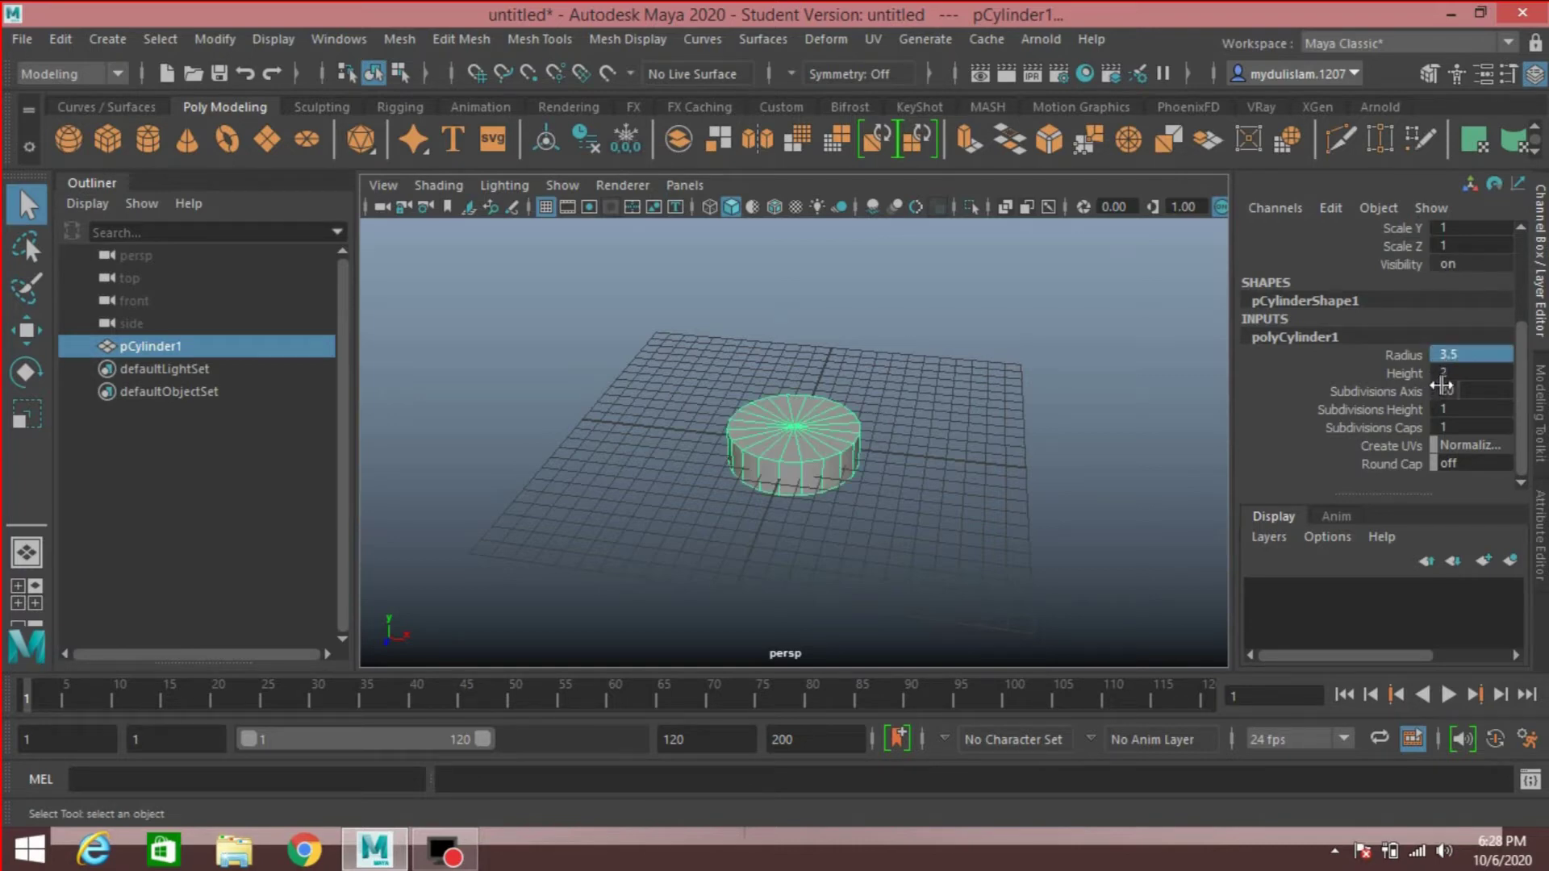
pyautogui.doubleClick(1446, 375)
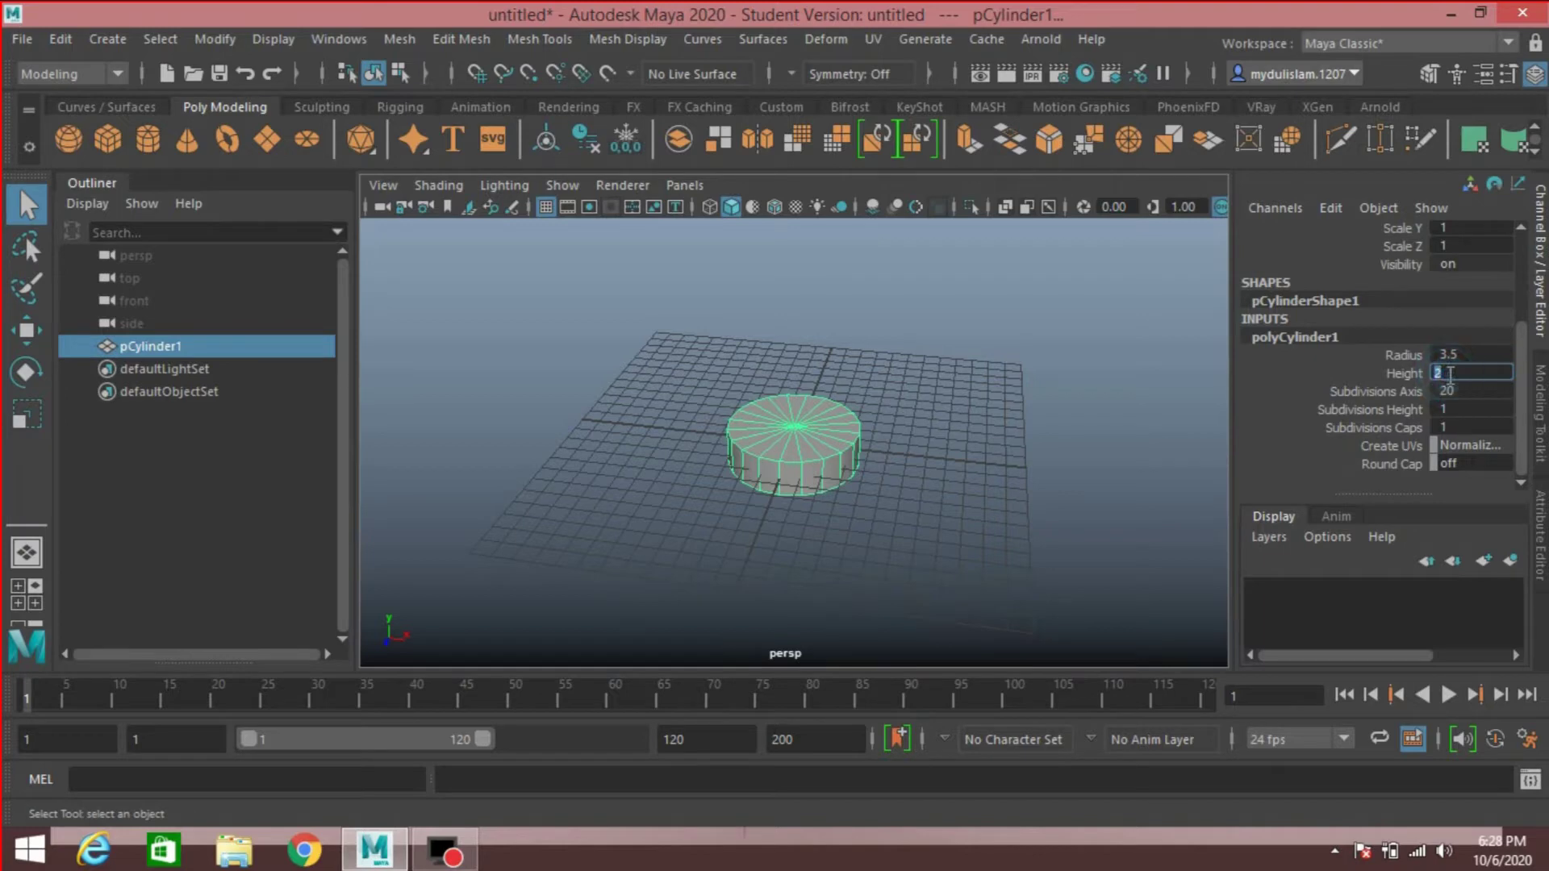
pyautogui.press('Return')
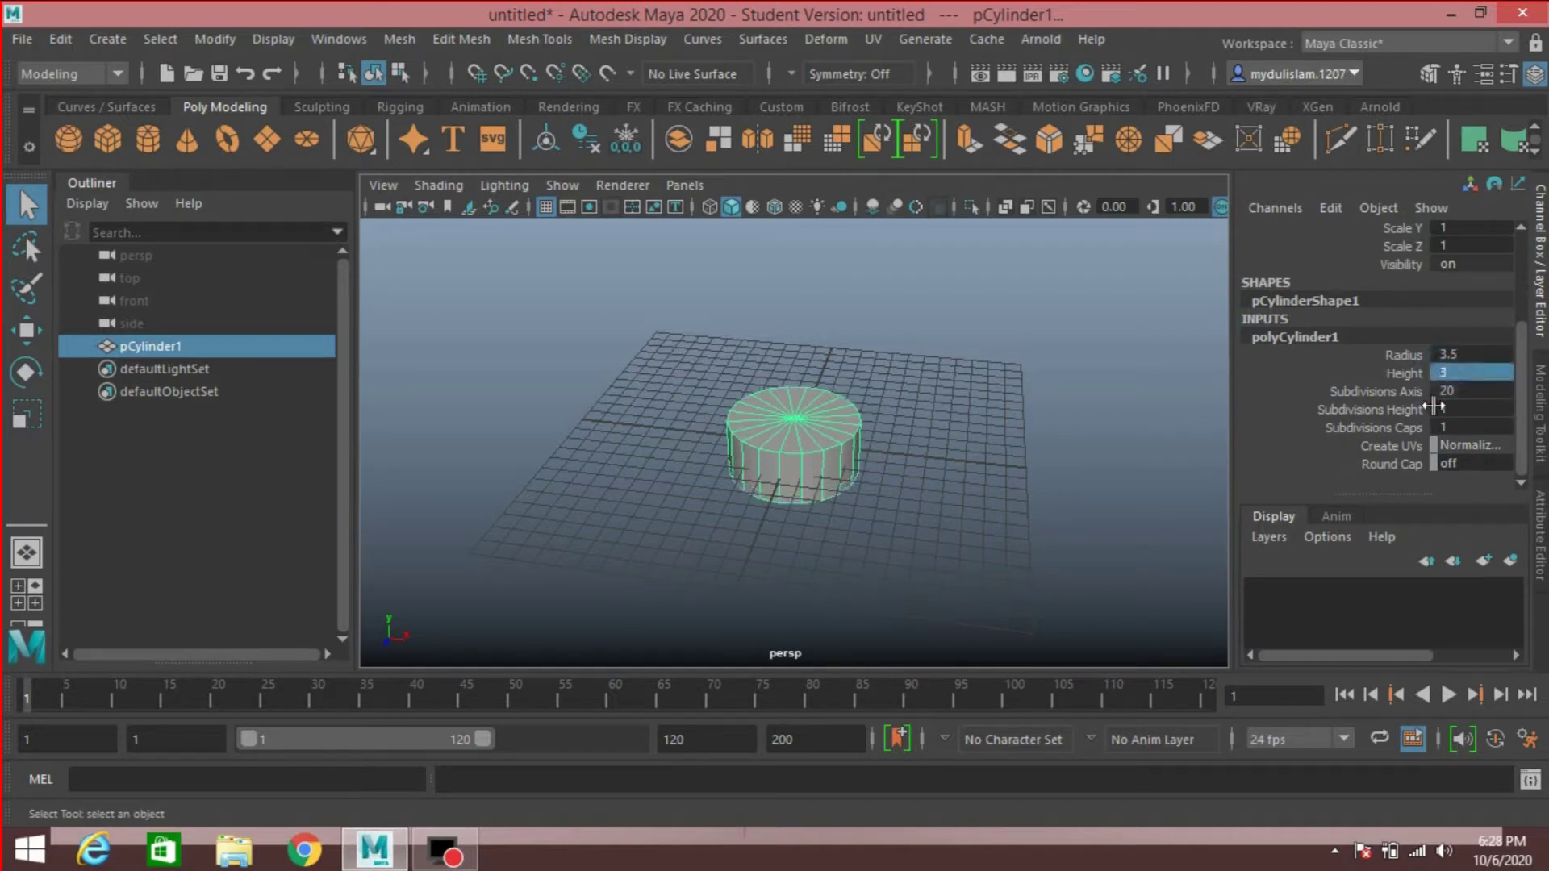
pyautogui.doubleClick(1462, 394)
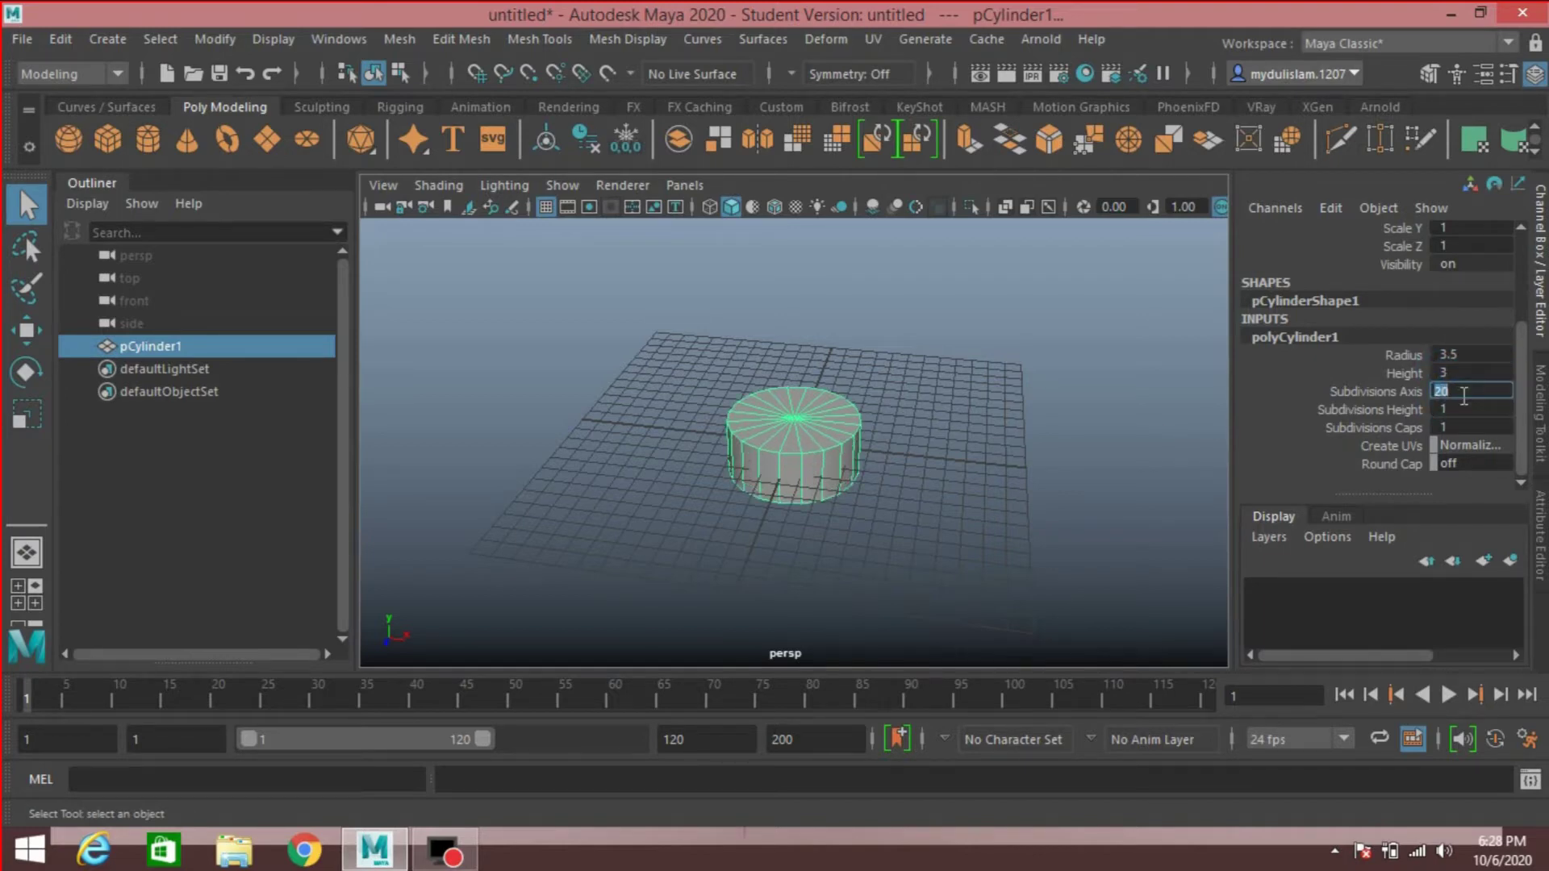
pyautogui.write('6')
pyautogui.press('Return')
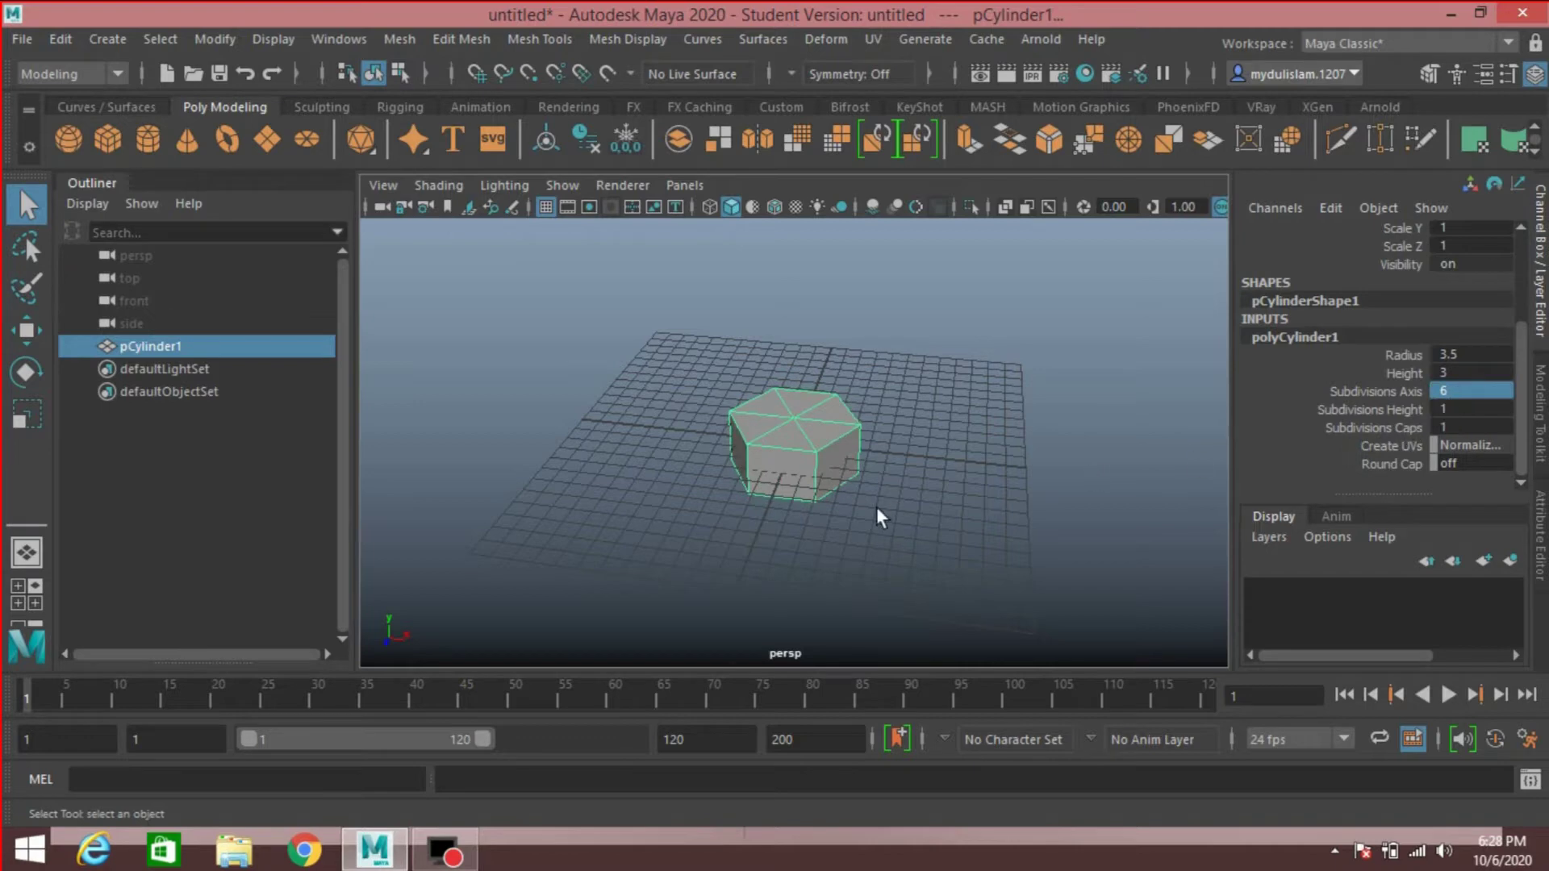
# Raise the hexagonal cylinder about 6.8 units above the grid and freeze its transformations
pyautogui.click(27, 330)
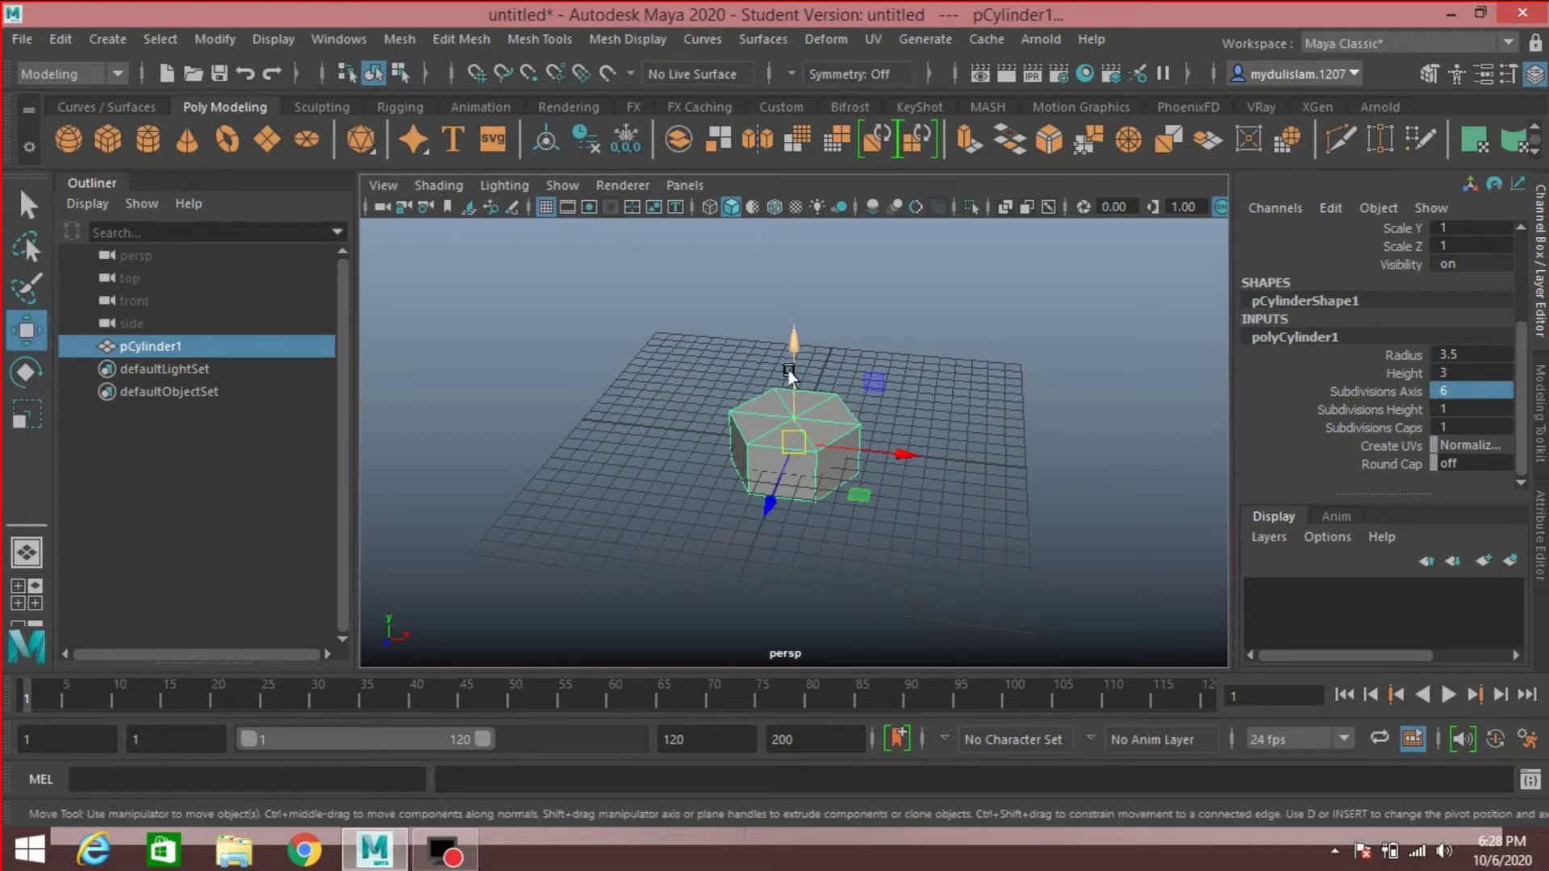
pyautogui.moveTo(790, 376); pyautogui.dragTo(791, 258)
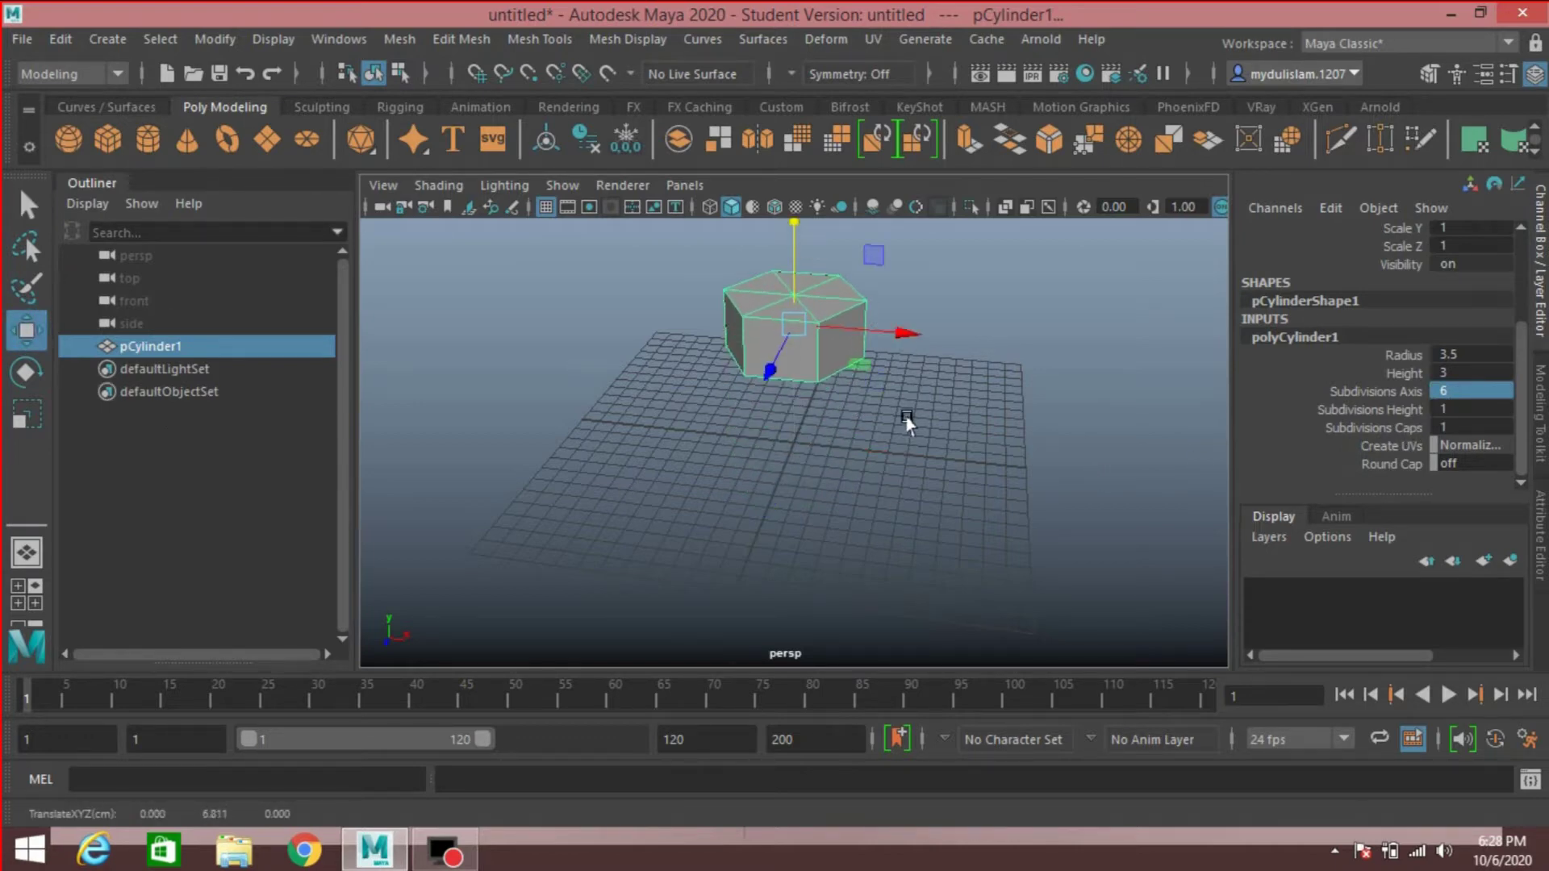
pyautogui.press('f')
pyautogui.keyDown('alt'); pyautogui.moveTo(985, 472); pyautogui.dragTo(1004, 466); pyautogui.keyUp('alt')
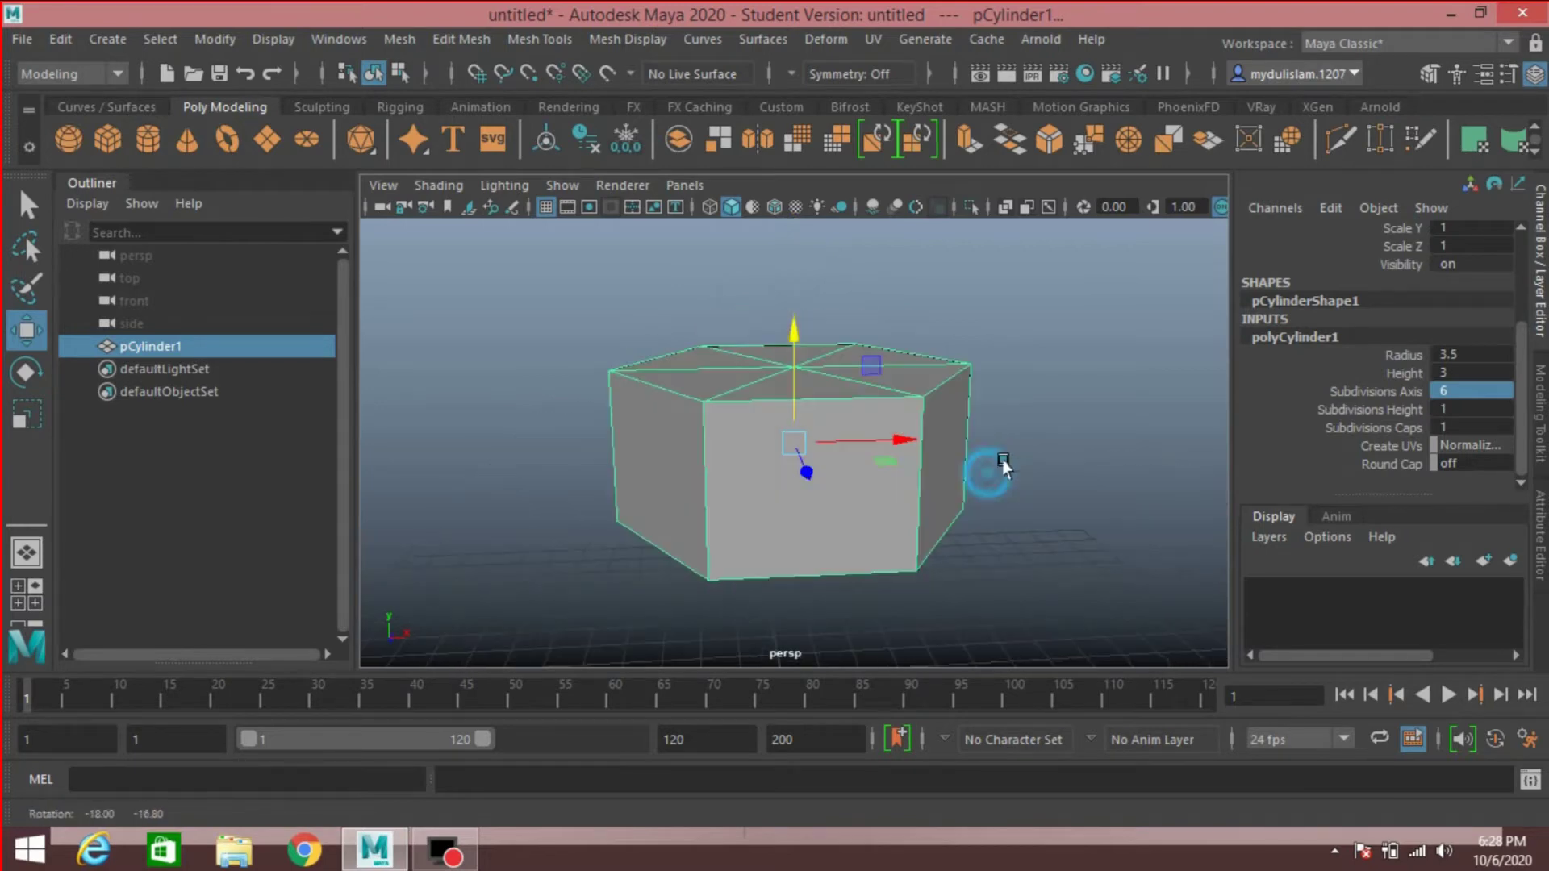
pyautogui.click(215, 38)
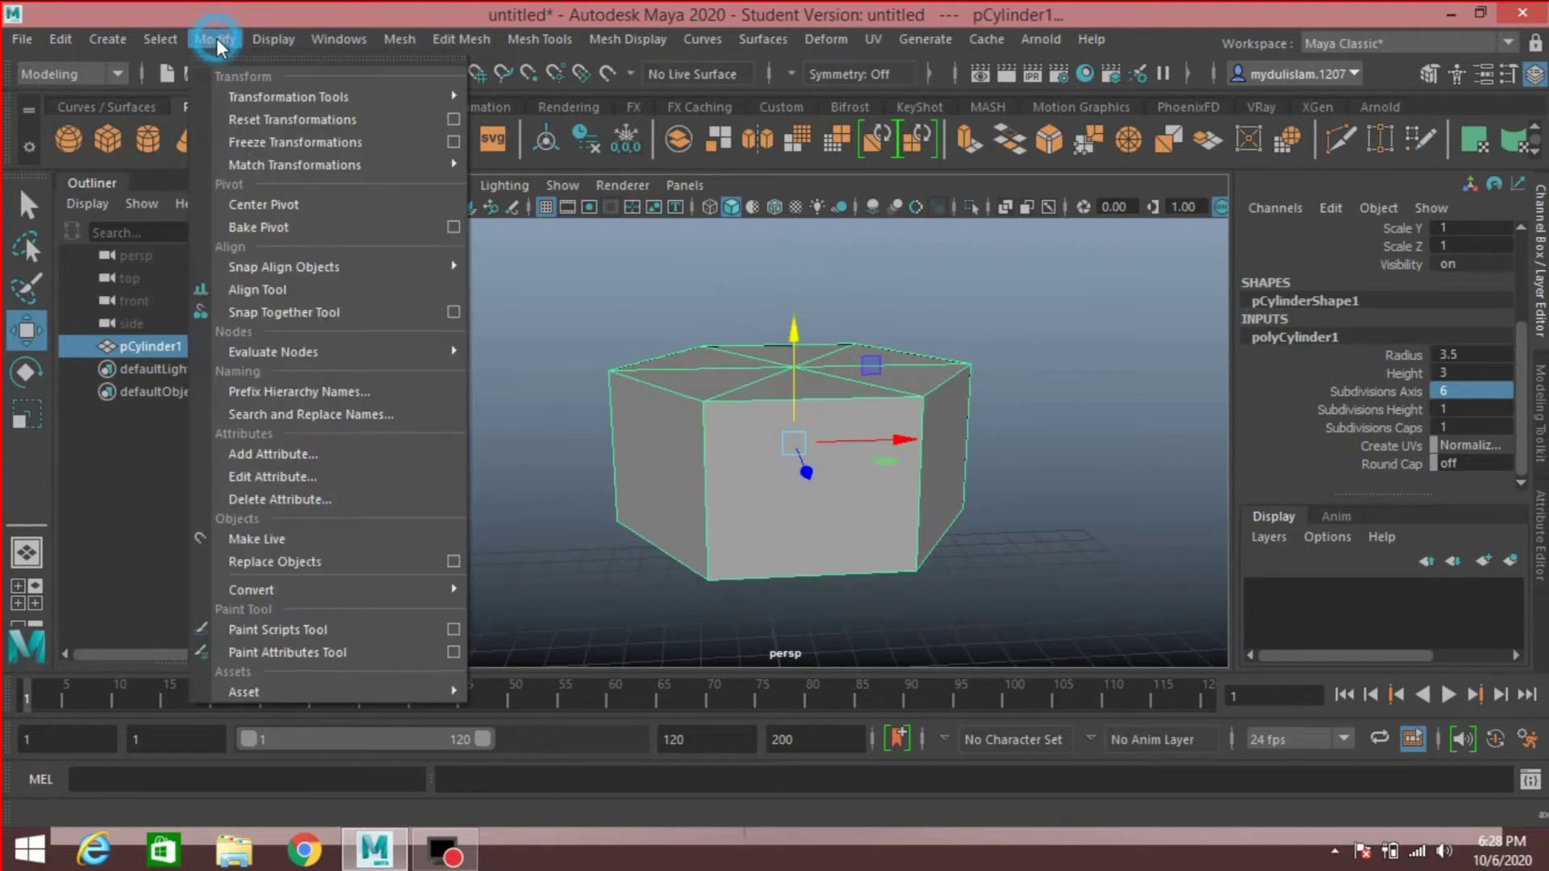
pyautogui.click(298, 144)
pyautogui.scroll(-3, 695, 319)
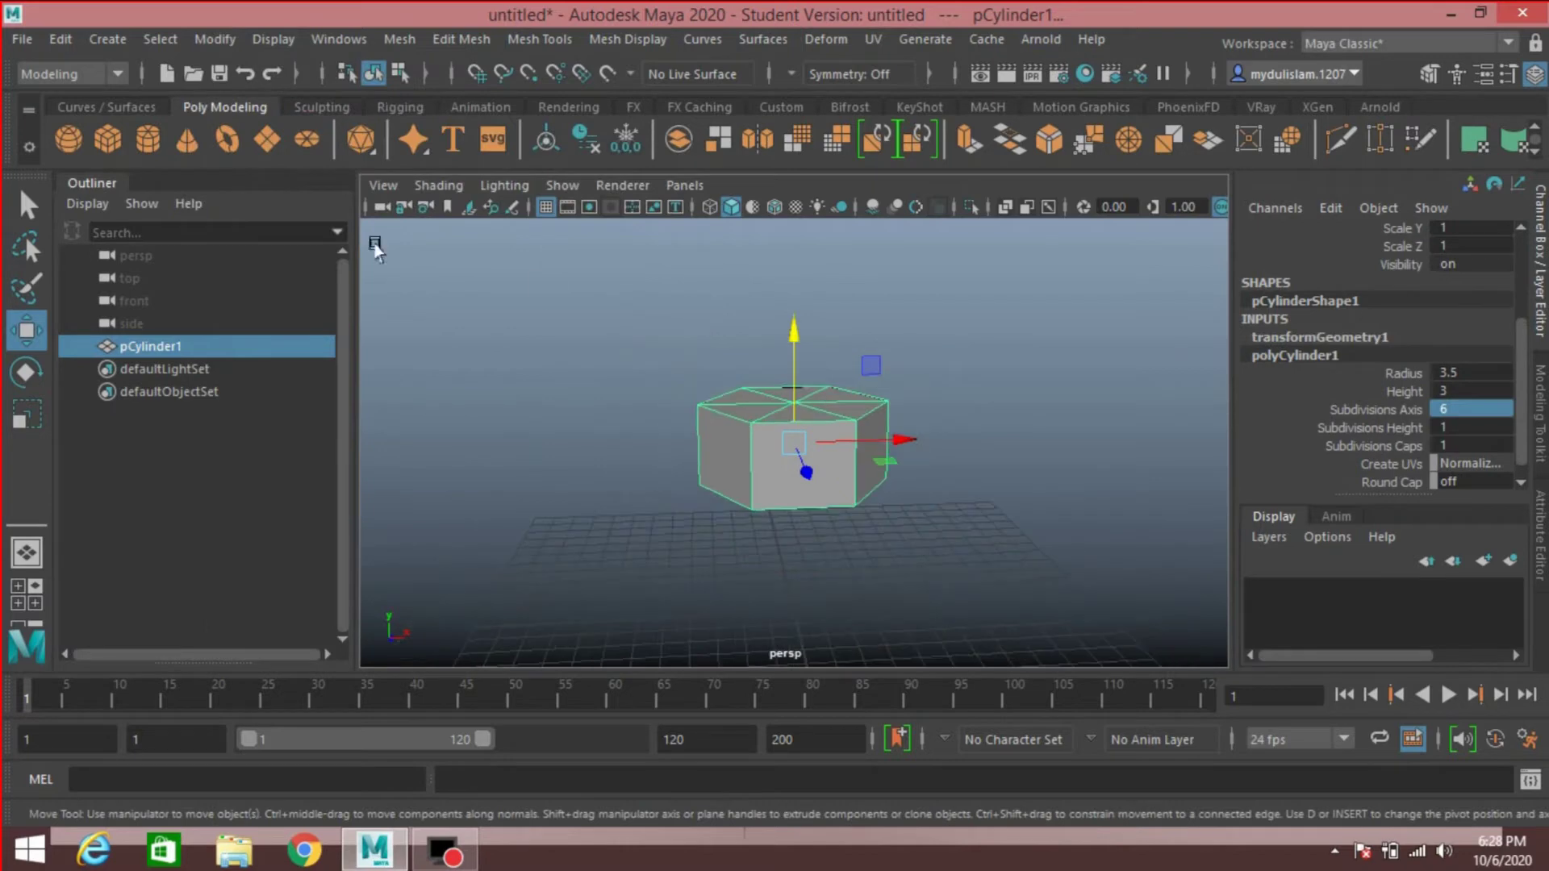
# Insert one edge loop around the middle of the cylinder's sides, using the Multiple edge loops option with equal multiplier
pyautogui.click(523, 38)
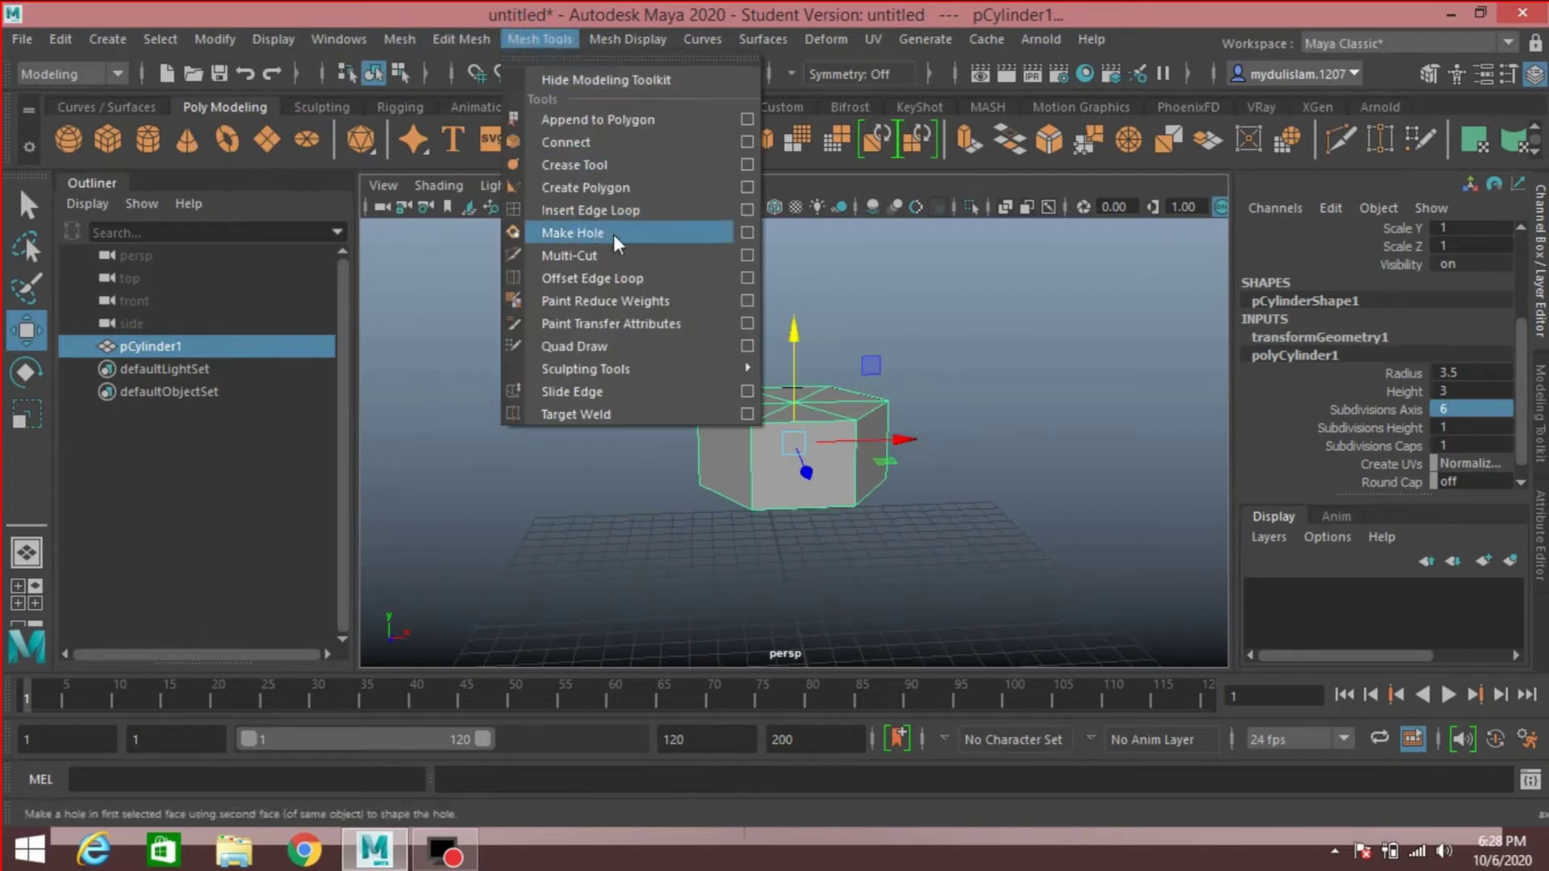
pyautogui.click(744, 212)
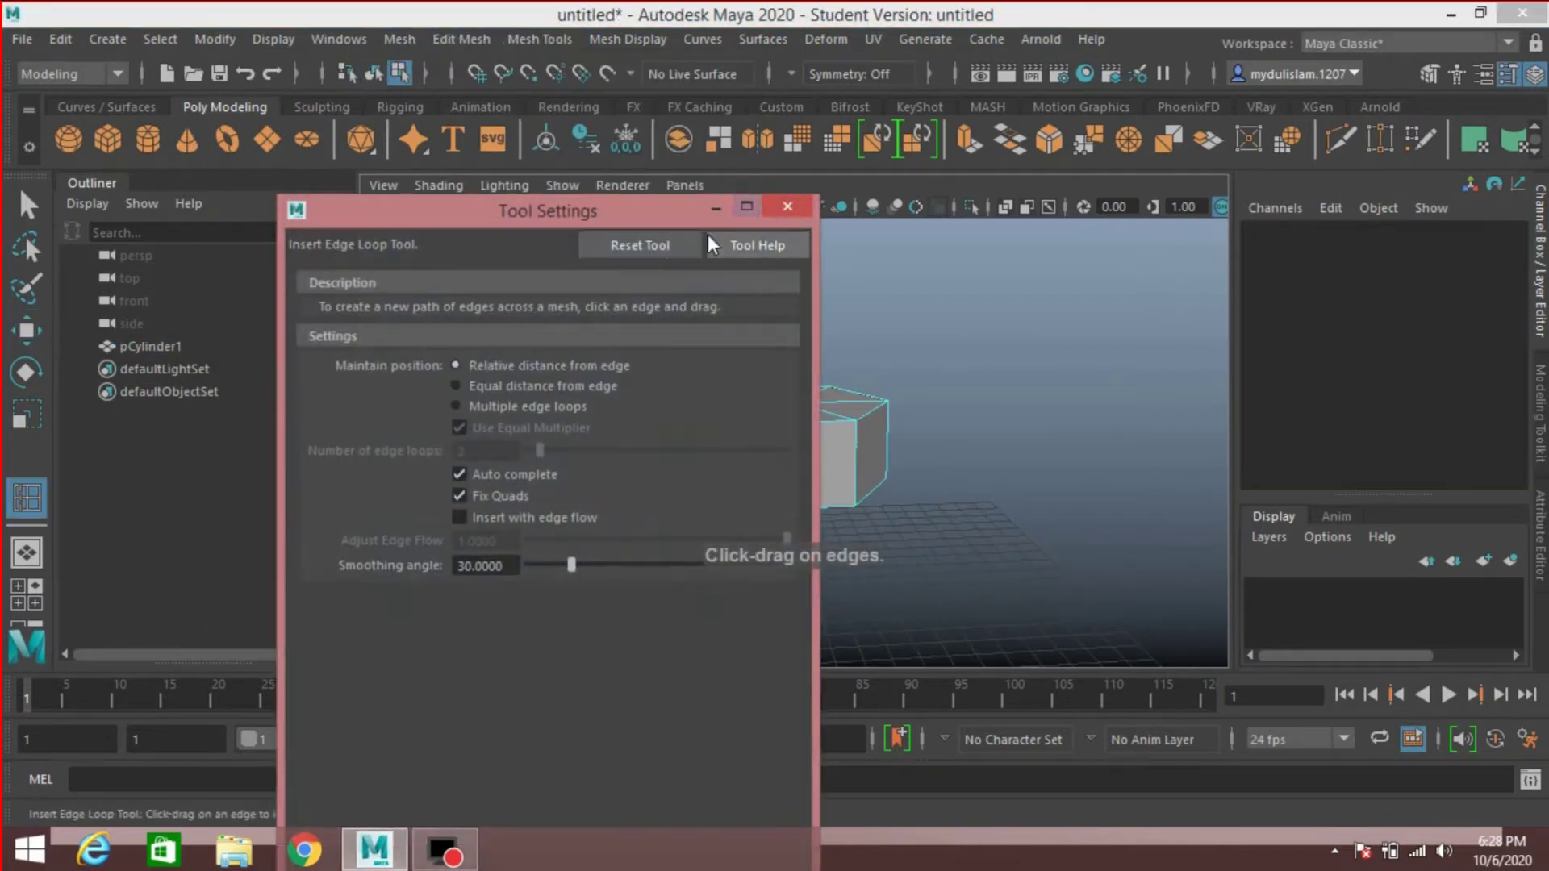
pyautogui.click(499, 405)
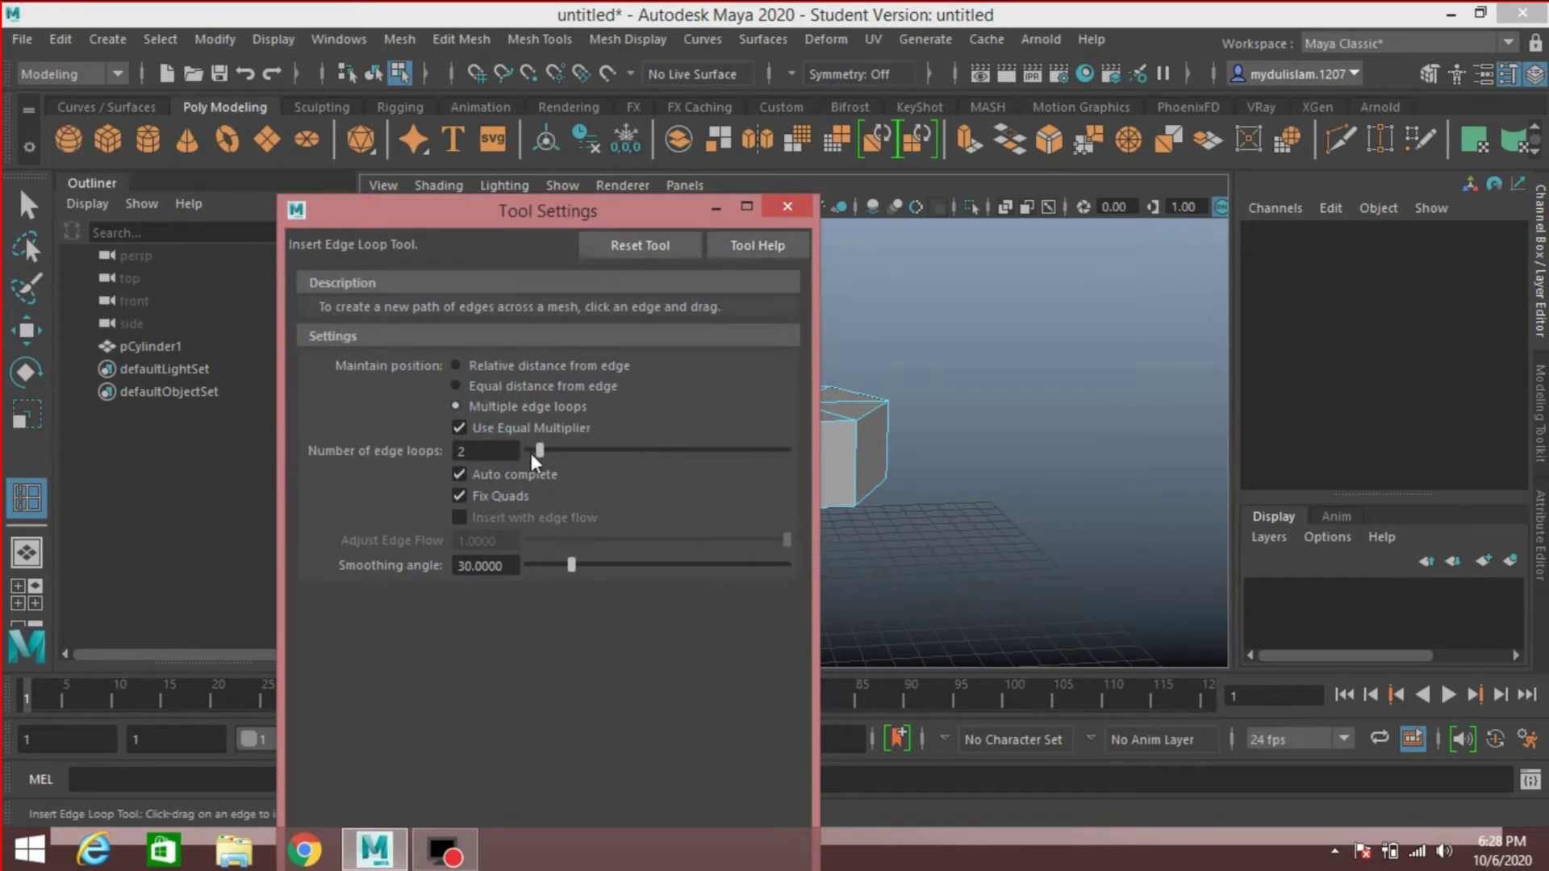
pyautogui.doubleClick(488, 451)
pyautogui.press('Return')
pyautogui.click(789, 207)
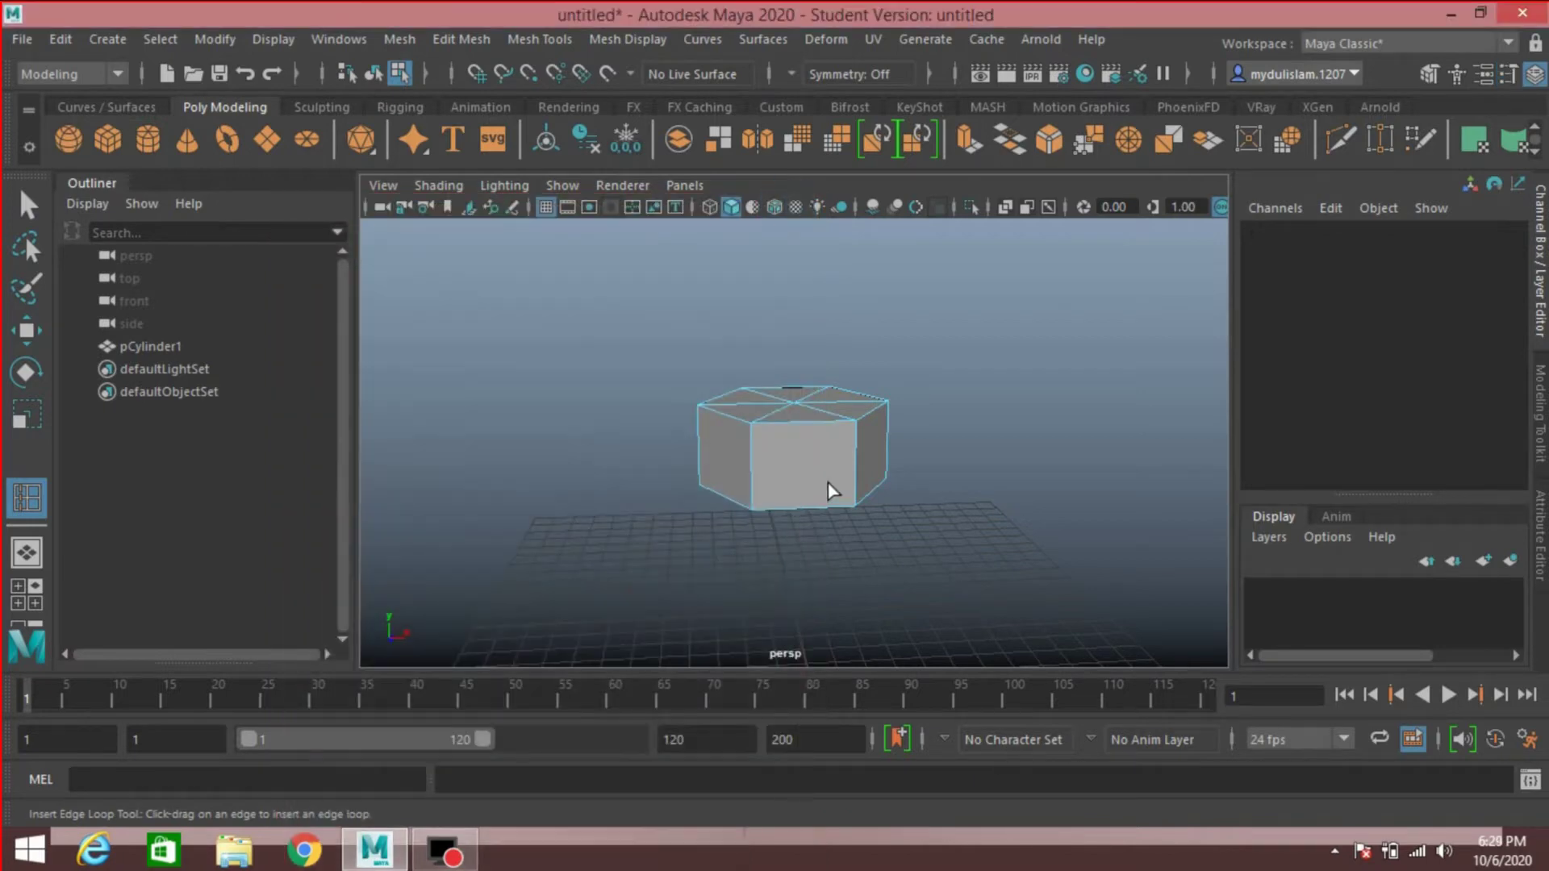
pyautogui.click(752, 478)
pyautogui.click(27, 206)
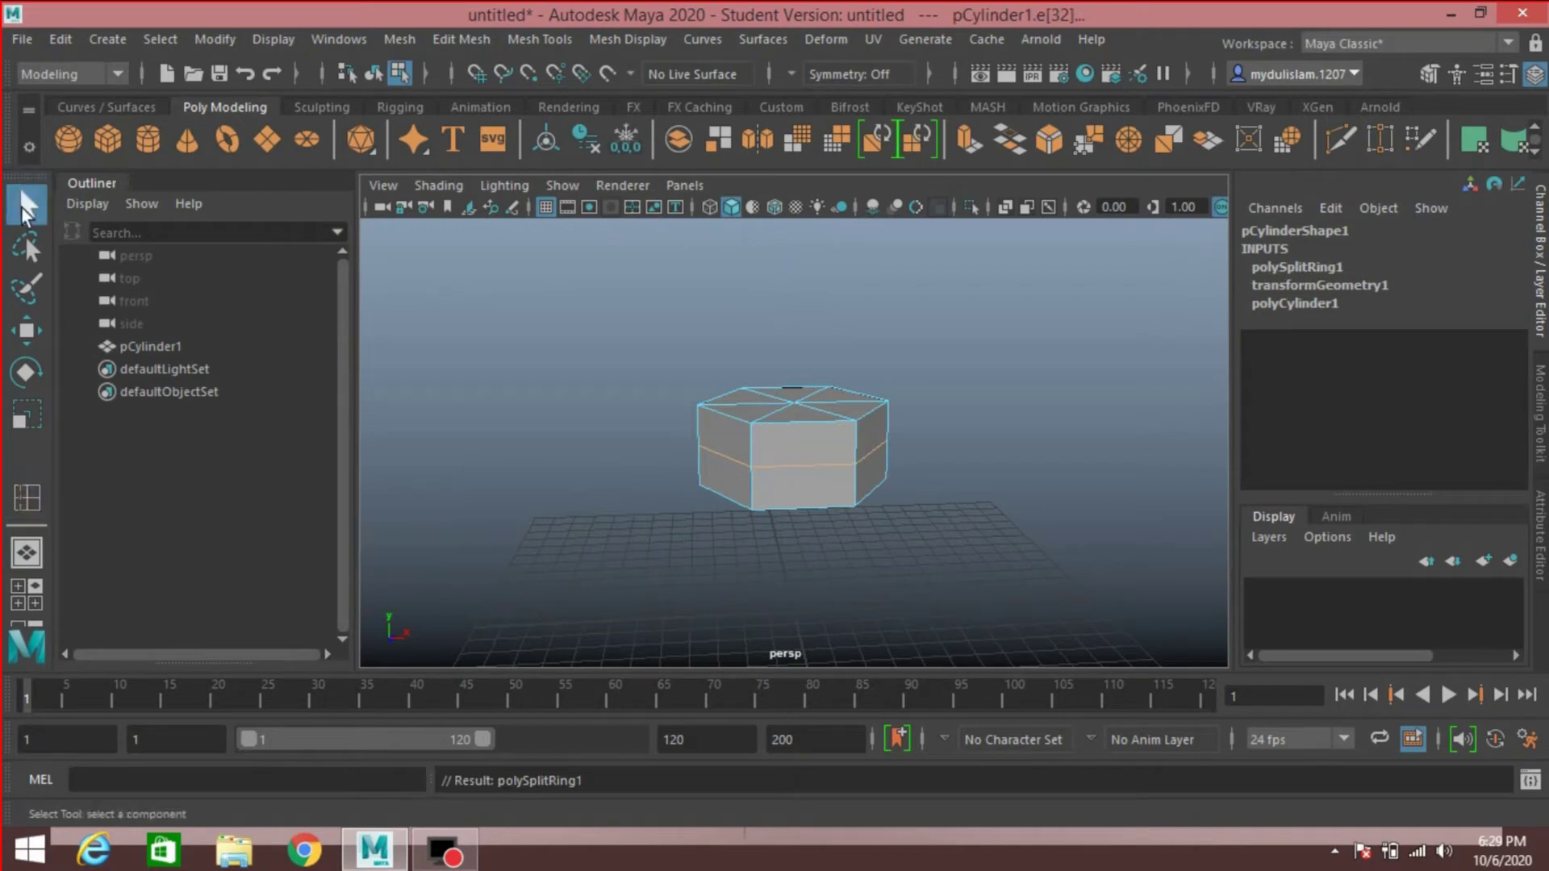
# Return to object selection mode and delete the cylinder's construction history
pyautogui.click(1421, 79)
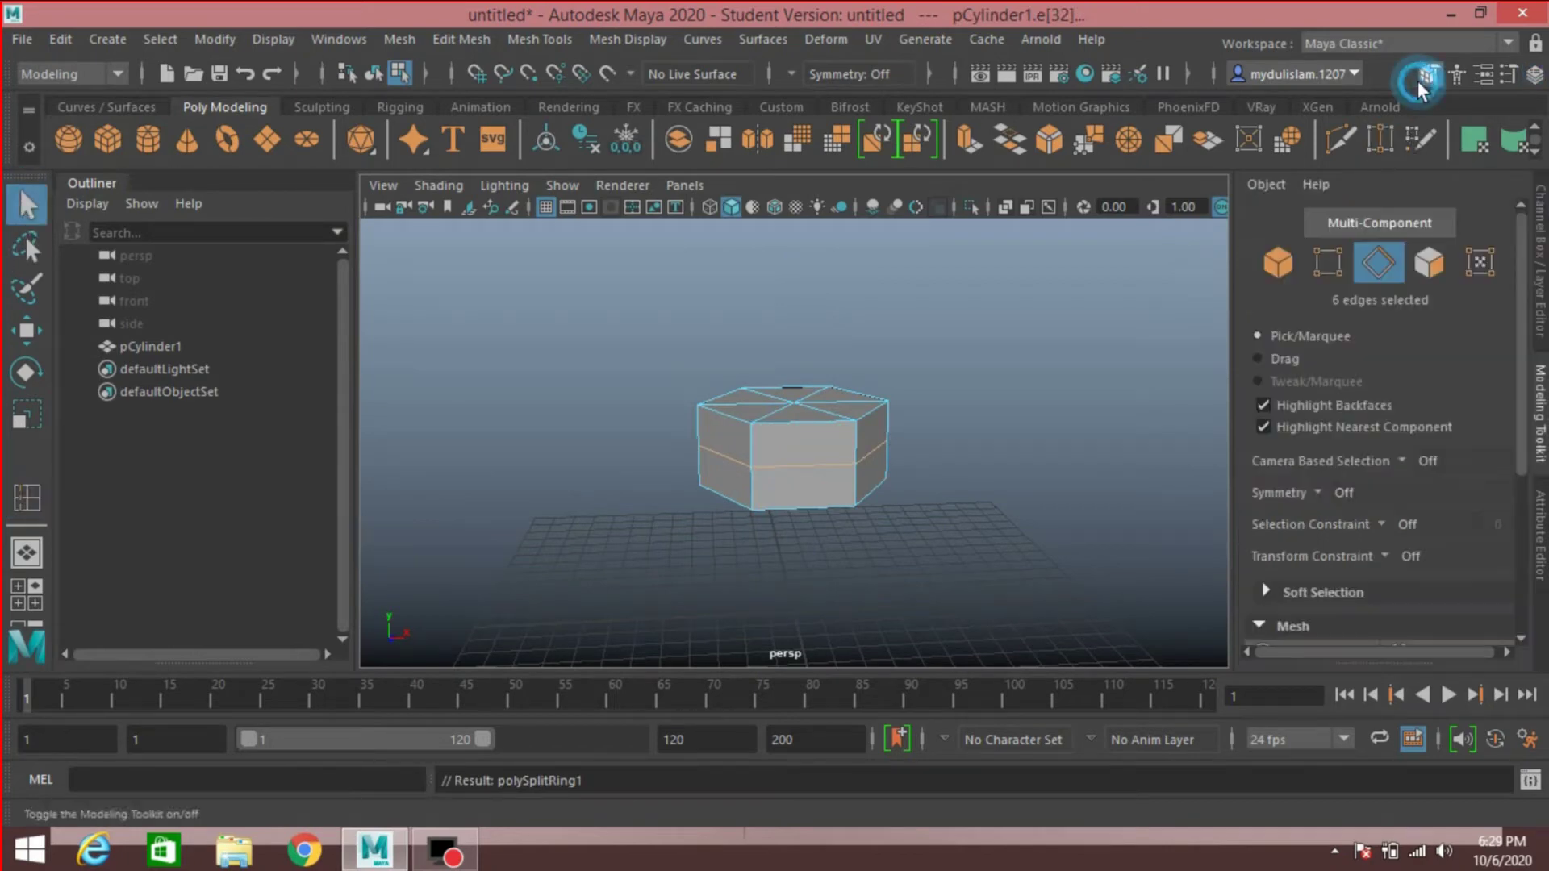
pyautogui.click(1278, 262)
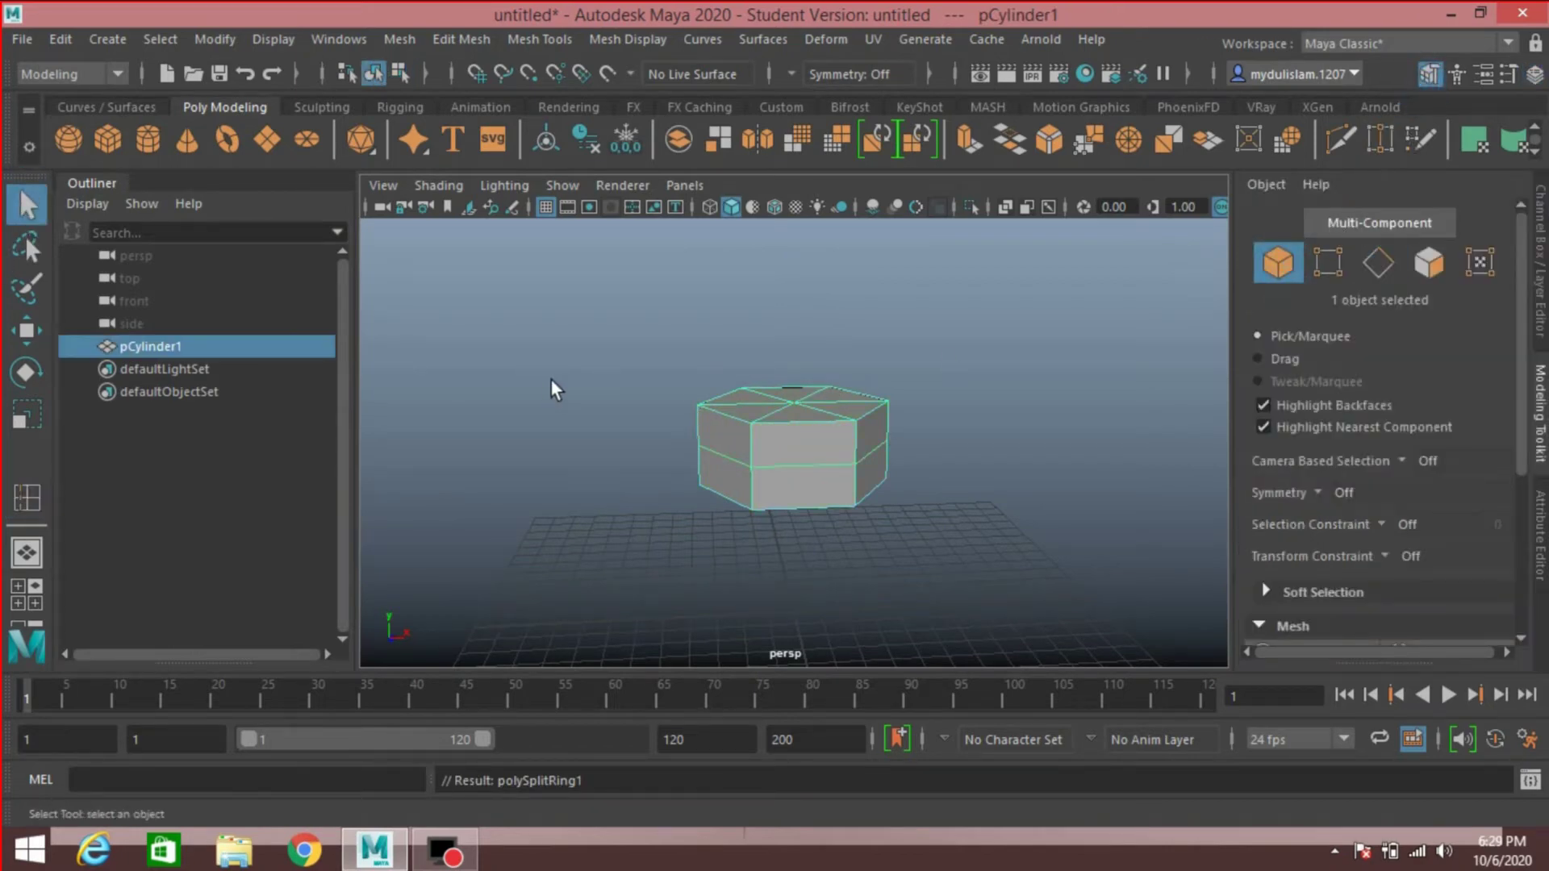
pyautogui.click(62, 39)
pyautogui.moveTo(308, 307)
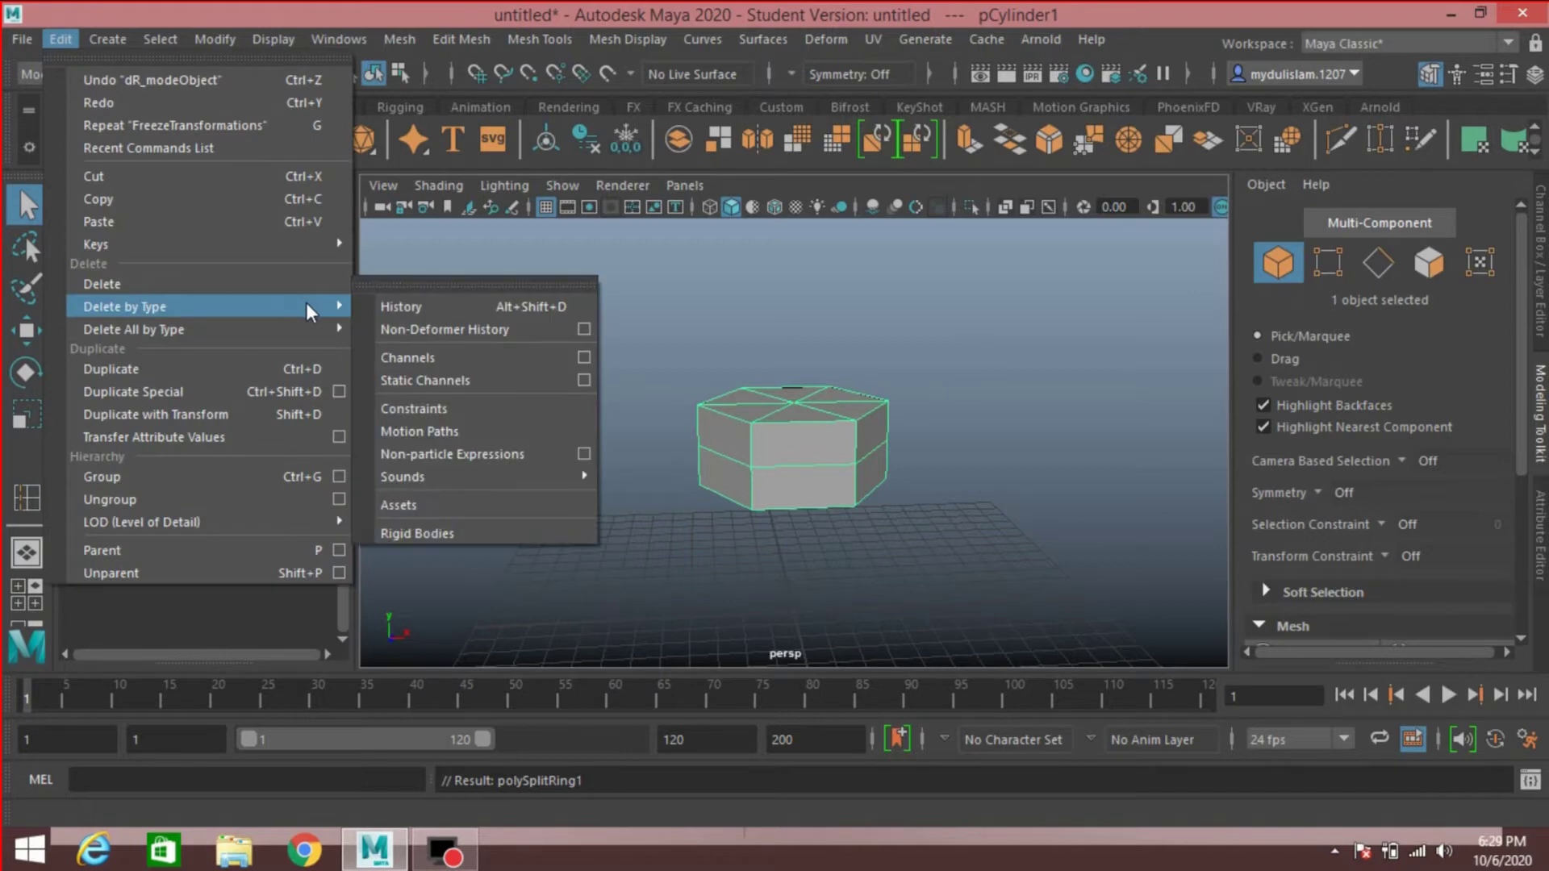
pyautogui.click(401, 307)
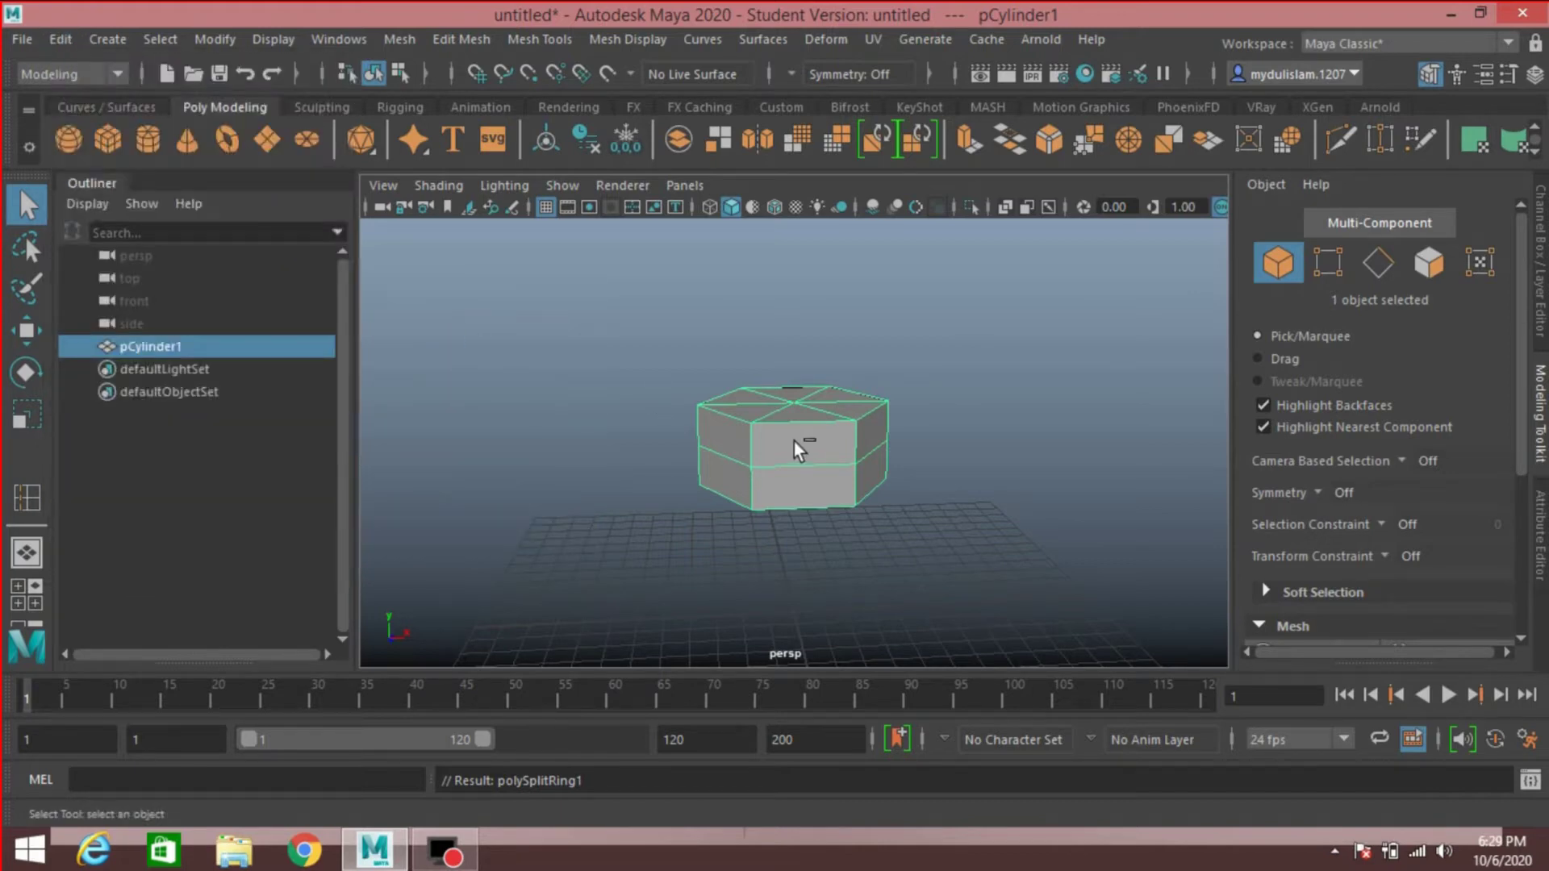
# Duplicate the cylinder and move the copy straight down, leaving a small gap beneath the original
pyautogui.hotkey('ctrl', 'd')
pyautogui.press('w')
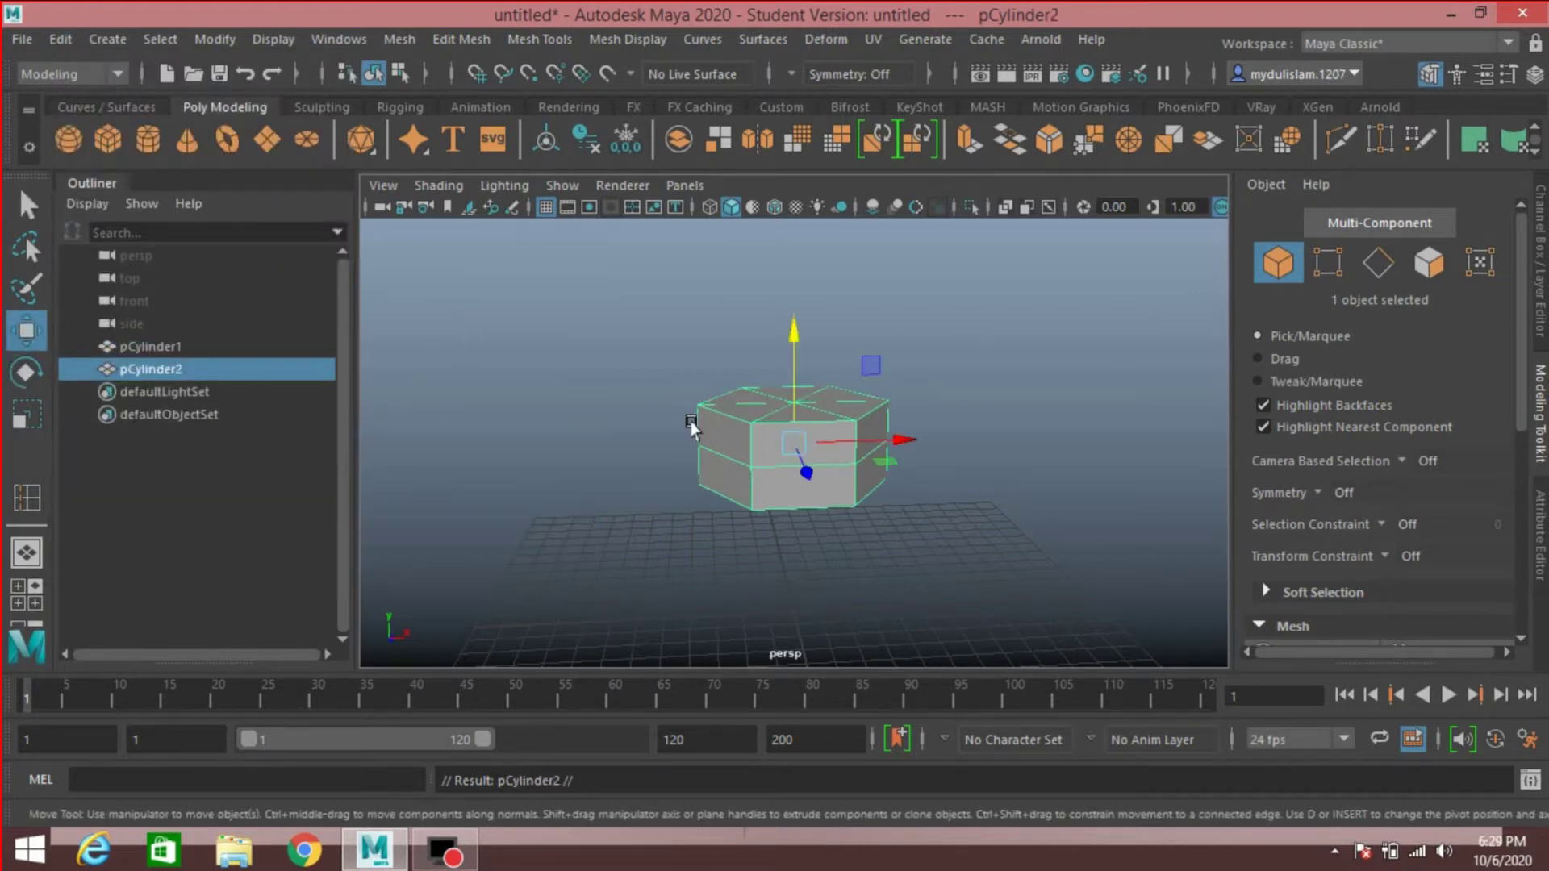
pyautogui.moveTo(791, 338); pyautogui.dragTo(715, 442)
pyautogui.scroll(-3, 776, 462)
pyautogui.scroll(3, 712, 442)
# Select both cylinders and switch them to face selection mode
pyautogui.moveTo(645, 336); pyautogui.dragTo(863, 637)
pyautogui.scroll(-2, 1113, 379)
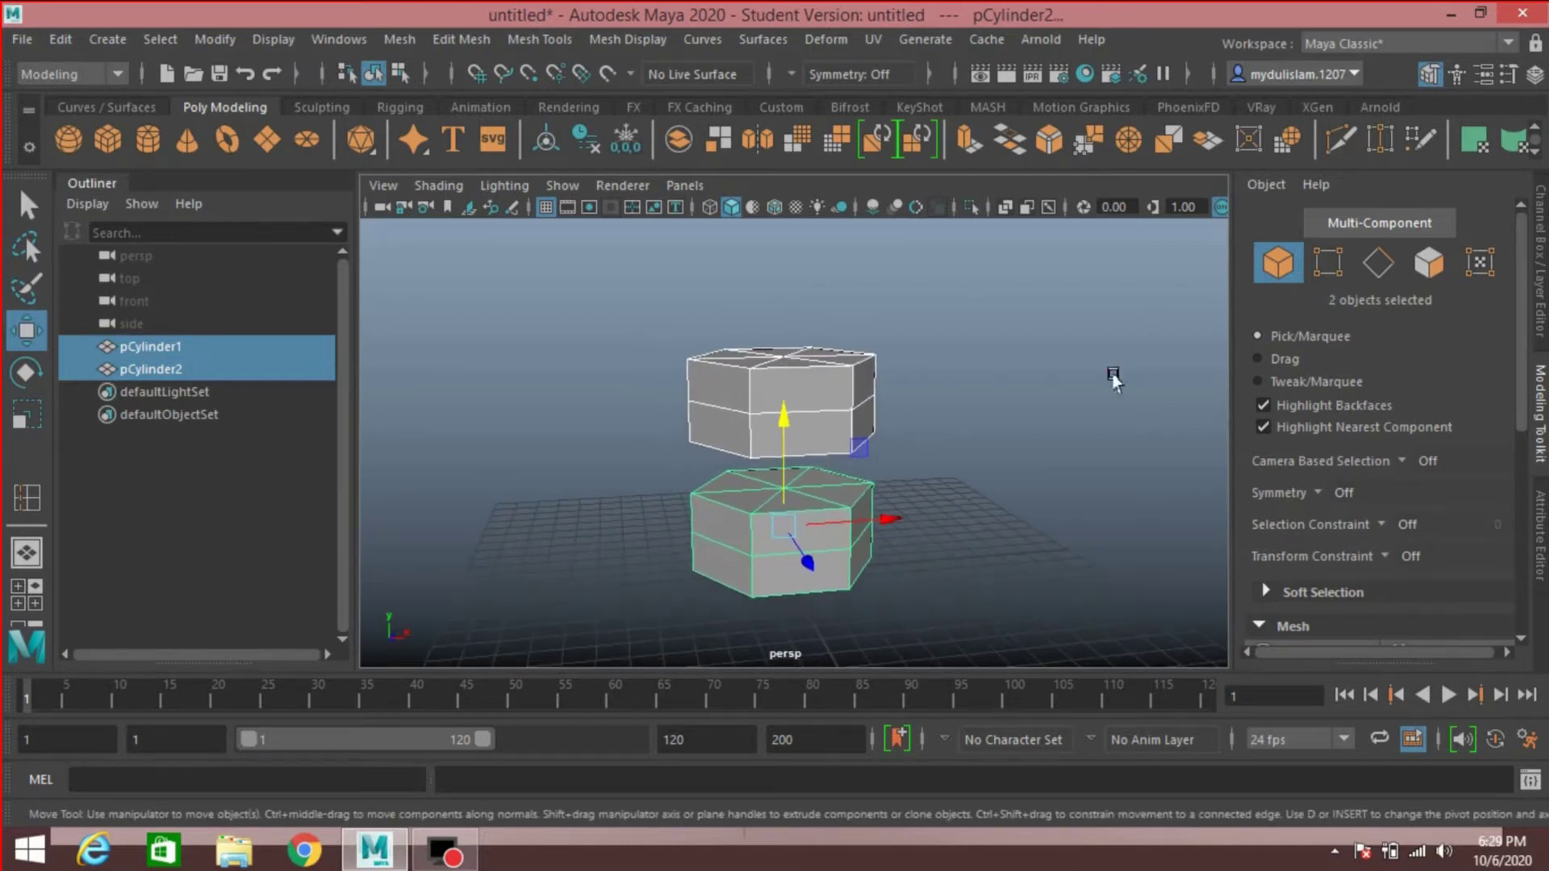
pyautogui.click(1429, 263)
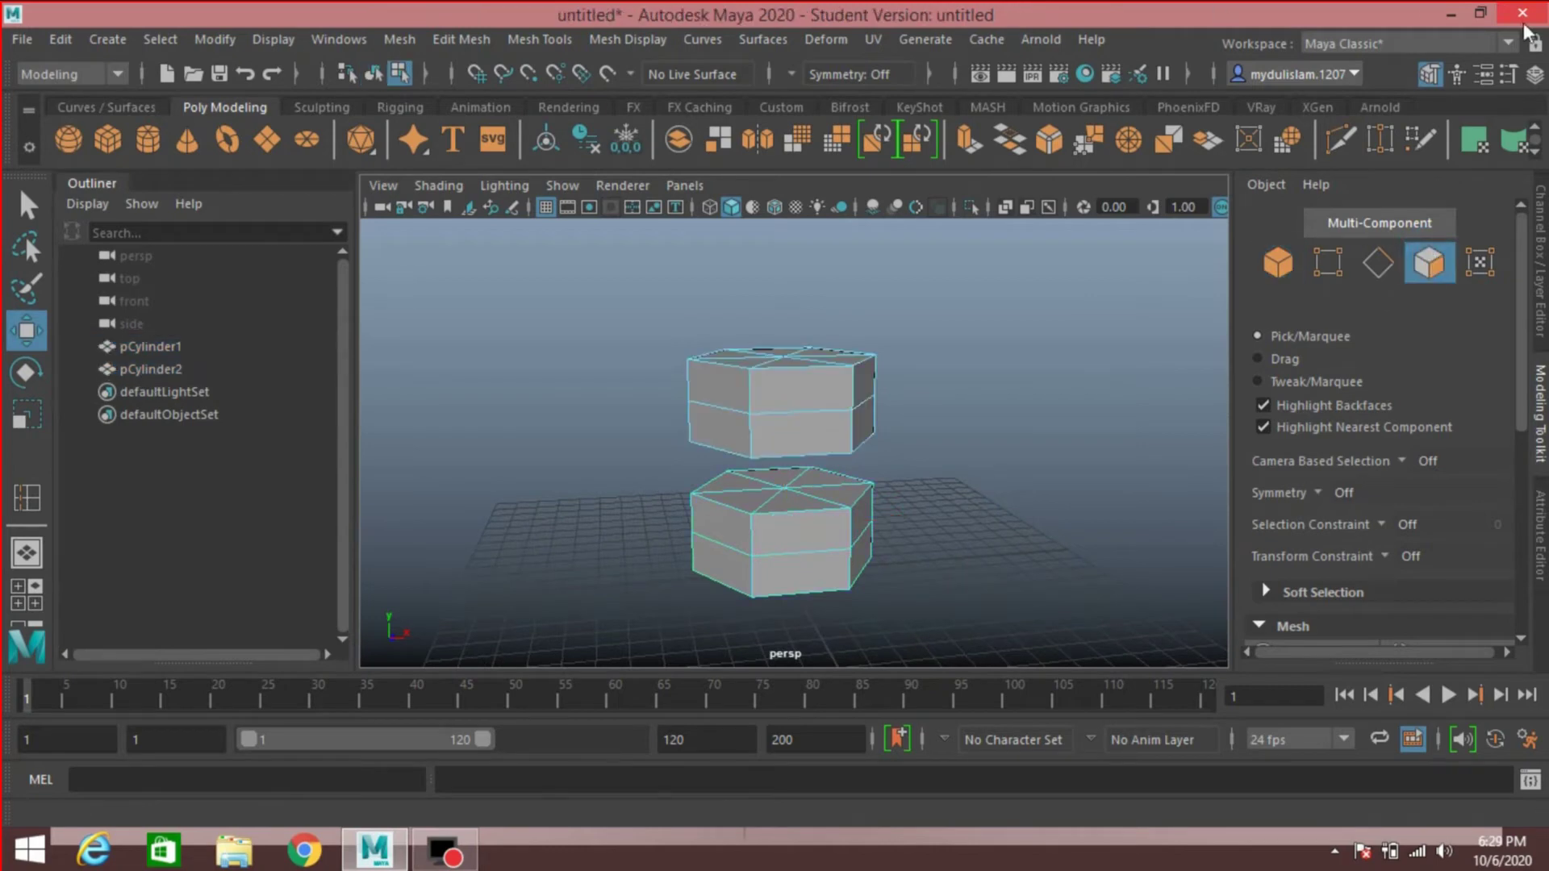
pyautogui.click(802, 398)
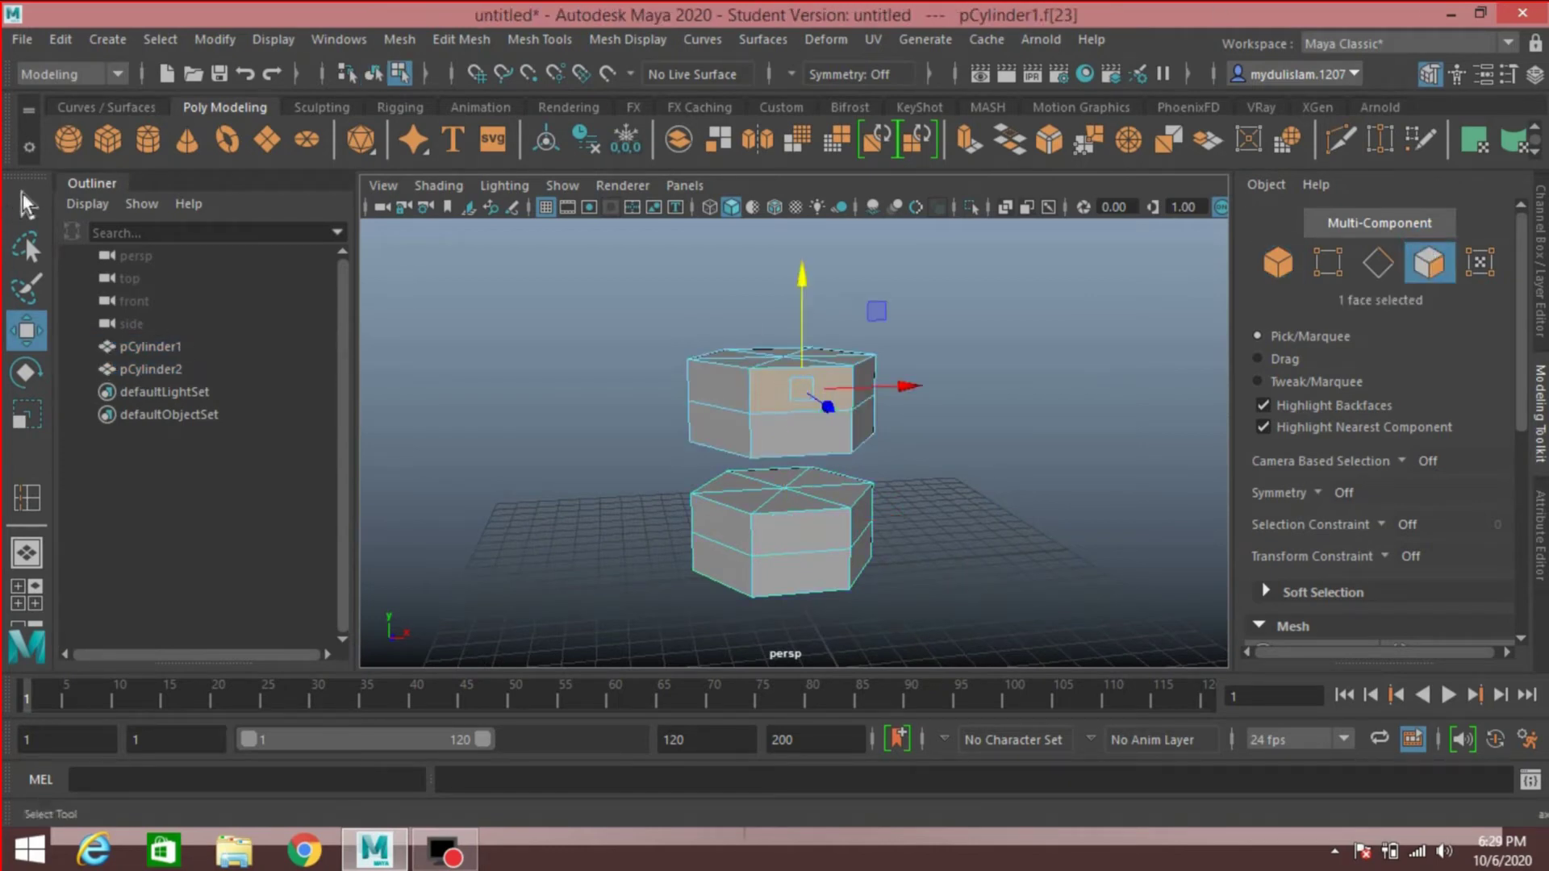
pyautogui.click(26, 206)
# Select the upper and lower faces on three alternating sides of the top cylinder
pyautogui.keyDown('alt'); pyautogui.moveTo(628, 447); pyautogui.dragTo(682, 439); pyautogui.keyUp('alt')
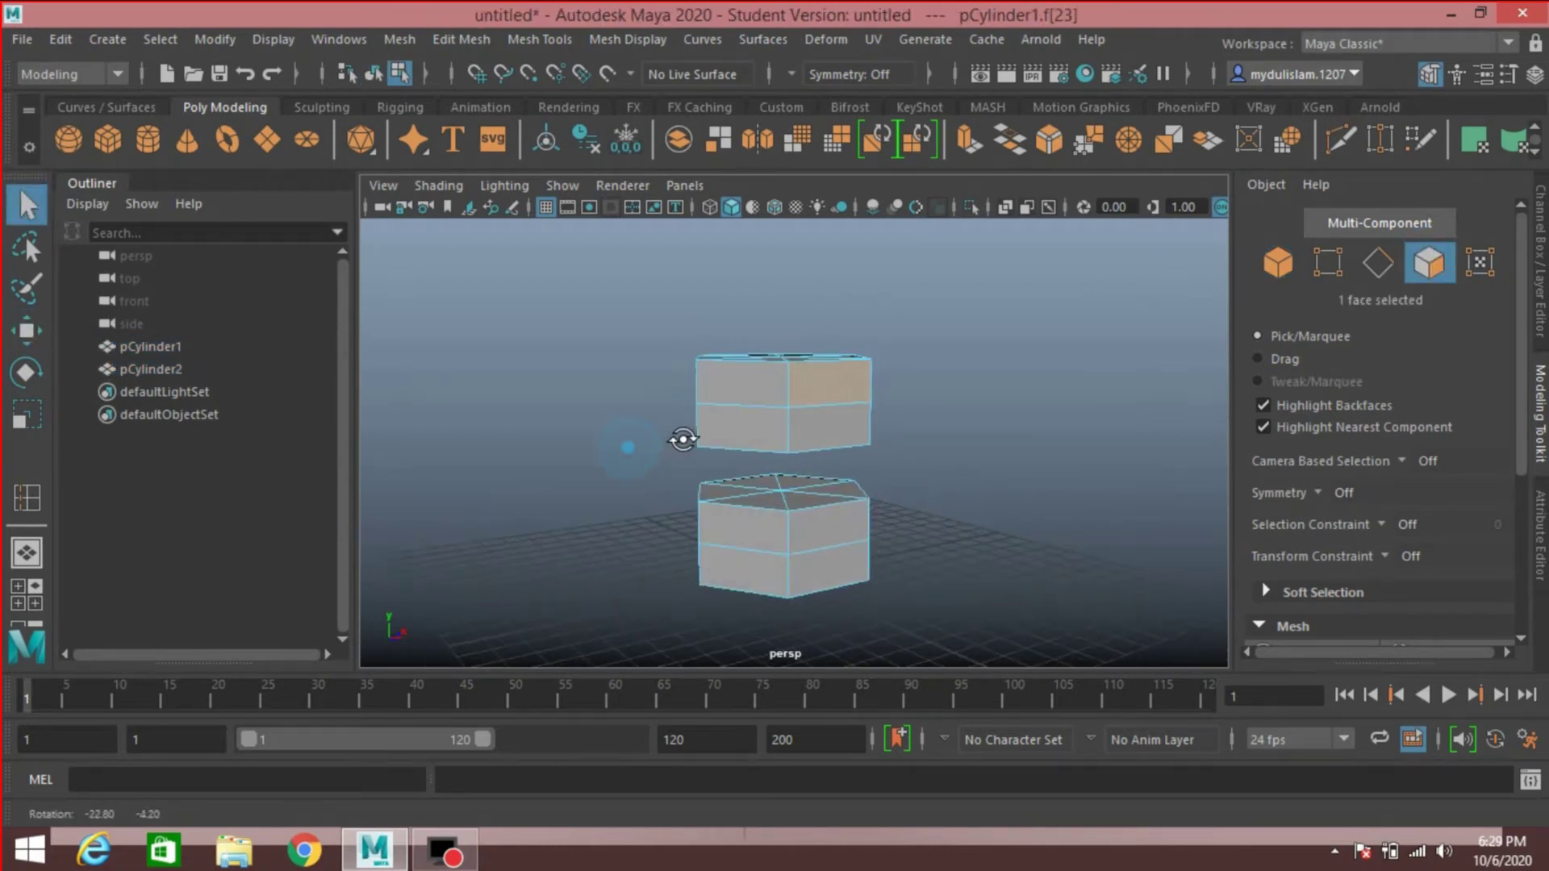
pyautogui.click(768, 381)
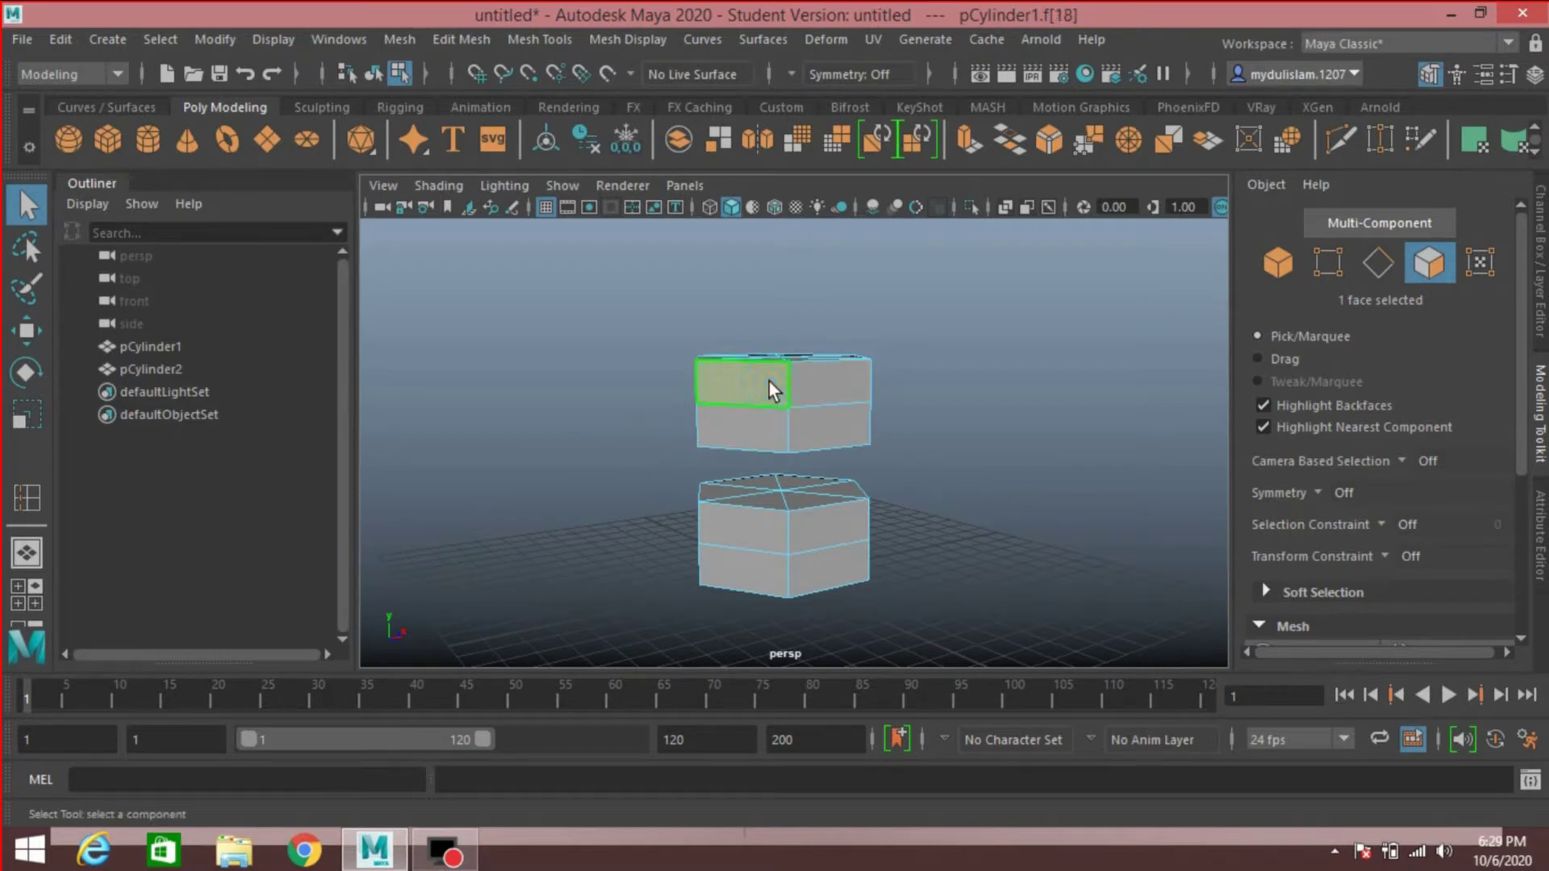
pyautogui.keyDown('shift'); pyautogui.click(764, 422); pyautogui.keyUp('shift')
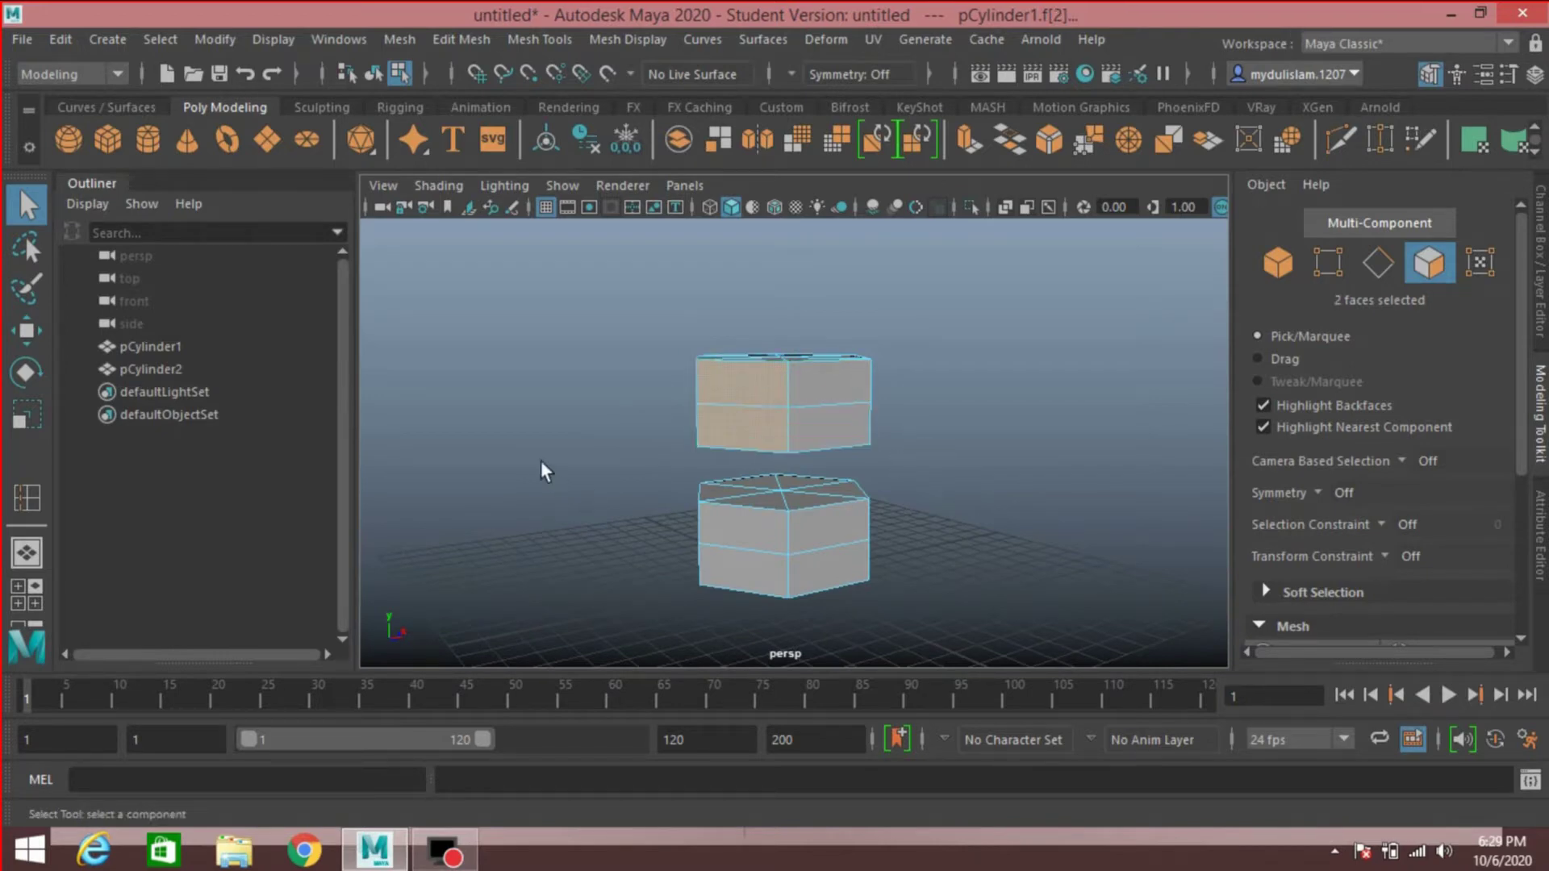
pyautogui.keyDown('alt'); pyautogui.moveTo(537, 430); pyautogui.dragTo(882, 457); pyautogui.keyUp('alt')
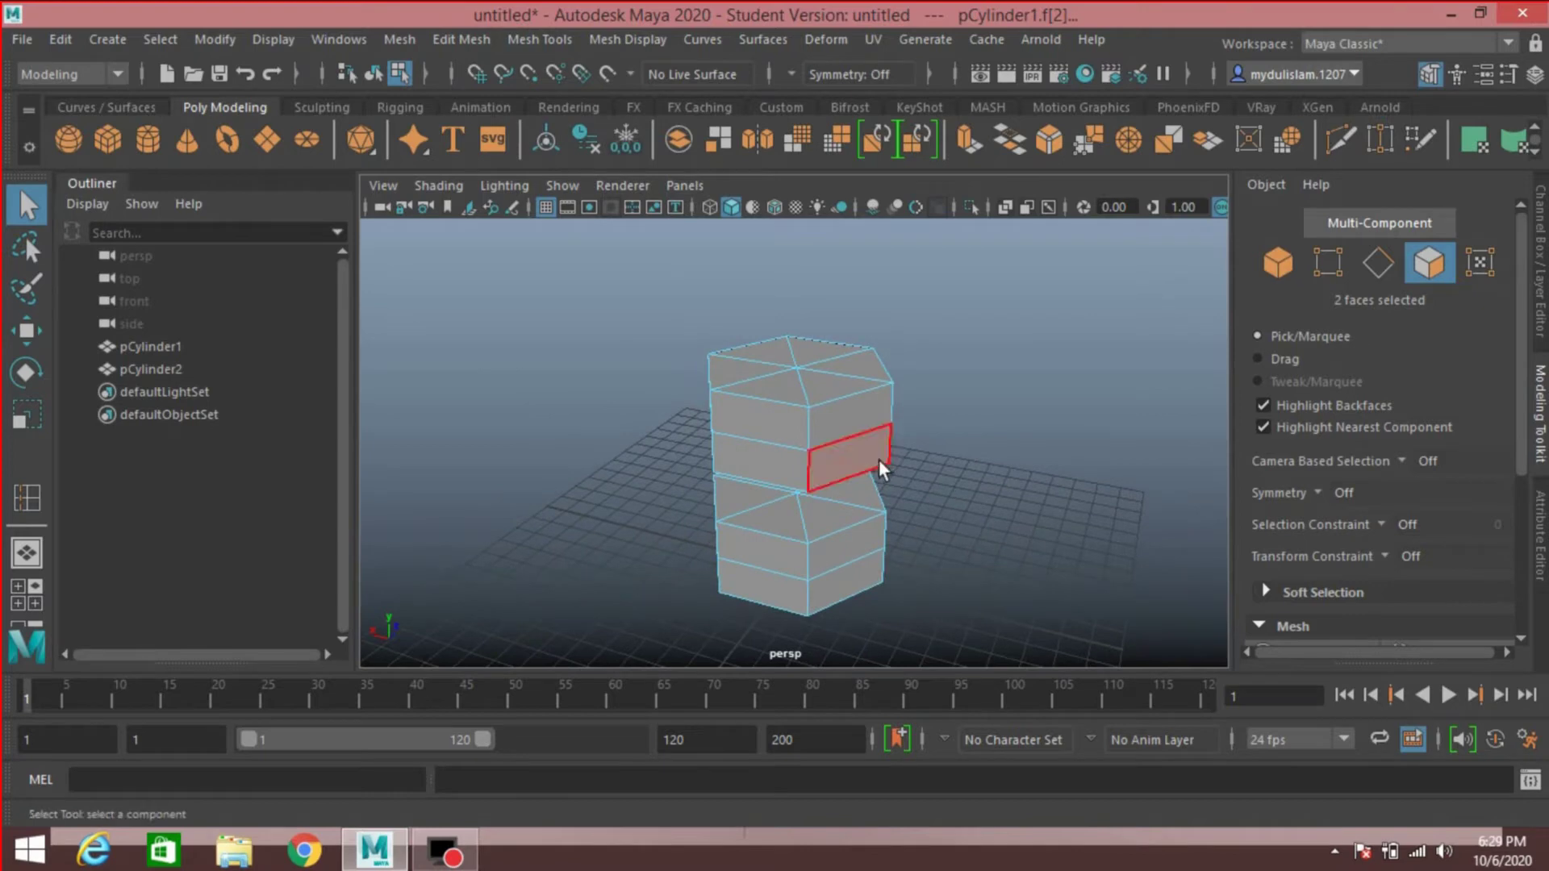
pyautogui.keyDown('shift'); pyautogui.click(776, 418); pyautogui.keyUp('shift')
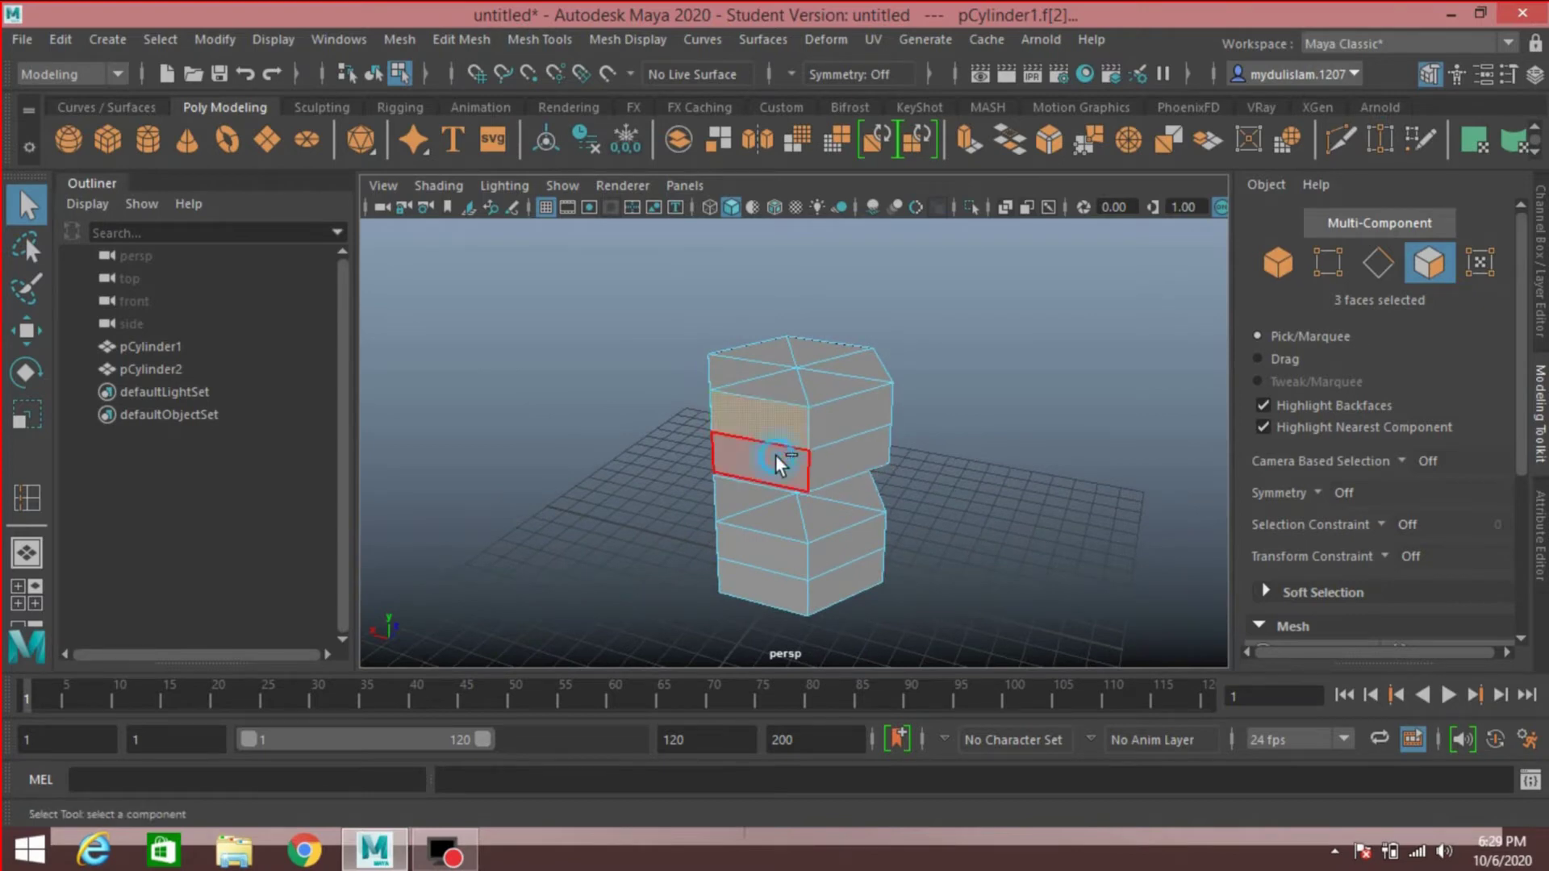
pyautogui.keyDown('shift'); pyautogui.click(776, 455); pyautogui.keyUp('shift')
pyautogui.keyDown('alt'); pyautogui.moveTo(573, 424); pyautogui.dragTo(892, 407); pyautogui.keyUp('alt')
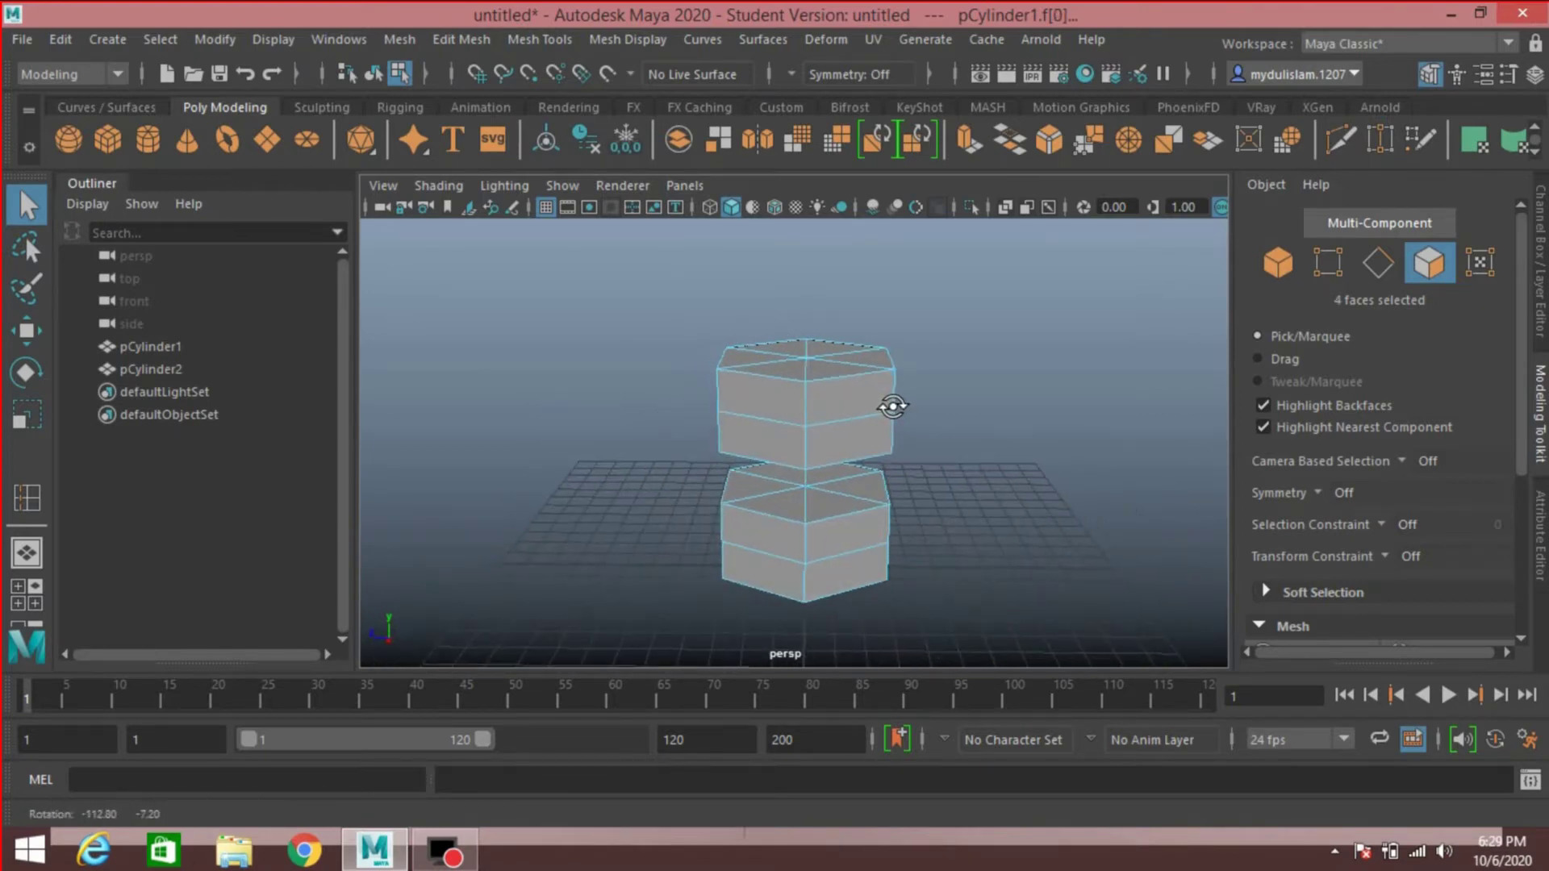
pyautogui.keyDown('shift'); pyautogui.click(768, 413); pyautogui.keyUp('shift')
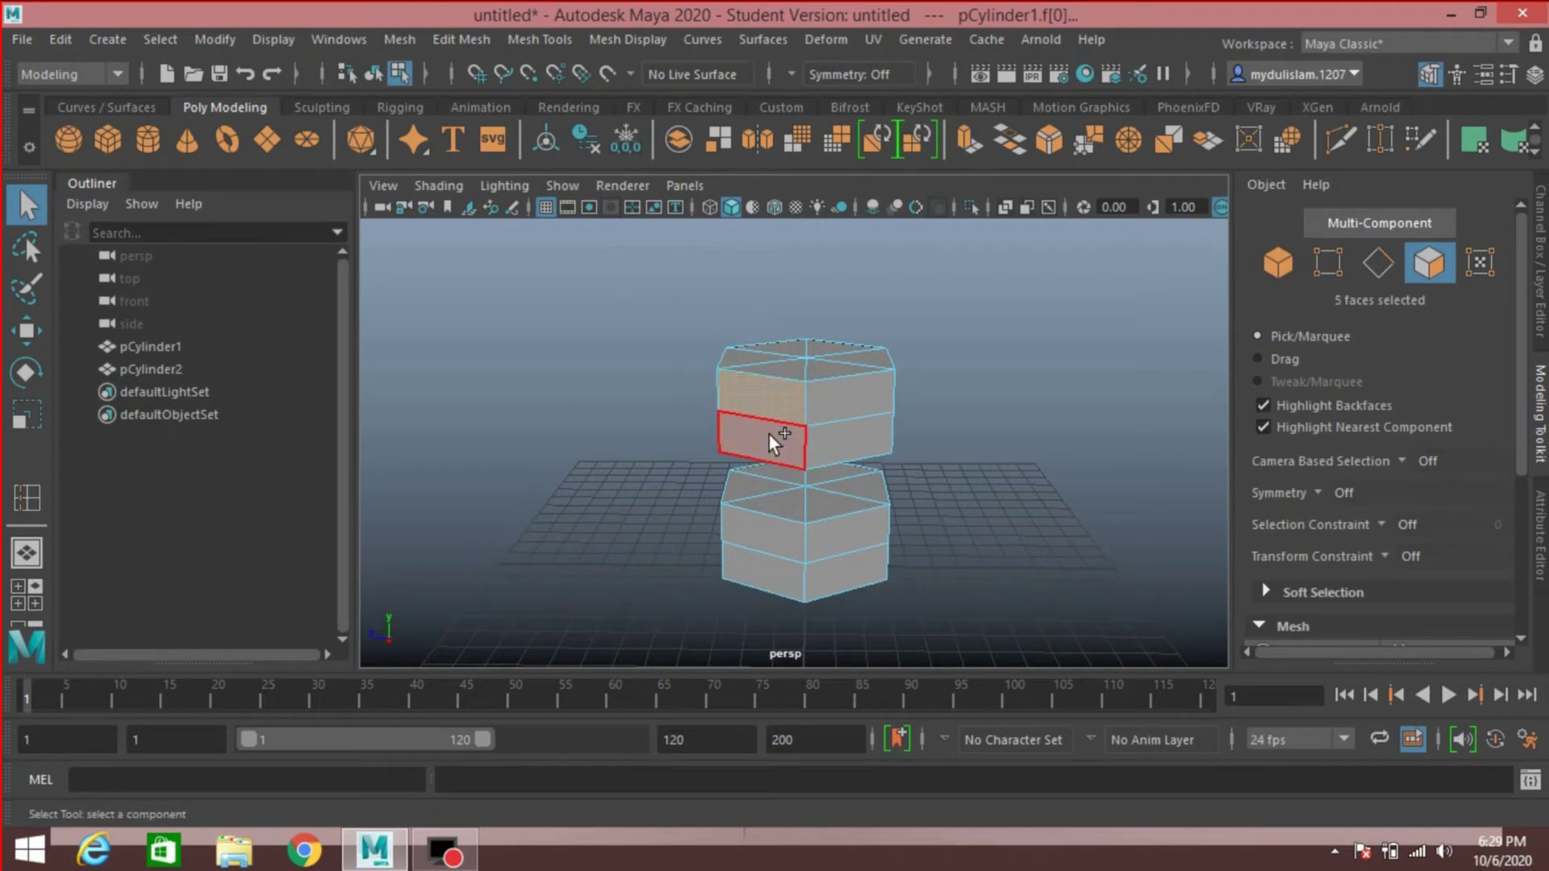
pyautogui.keyDown('shift'); pyautogui.click(907, 457); pyautogui.keyUp('shift')
pyautogui.keyDown('alt'); pyautogui.moveTo(977, 446); pyautogui.dragTo(823, 459); pyautogui.keyUp('alt')
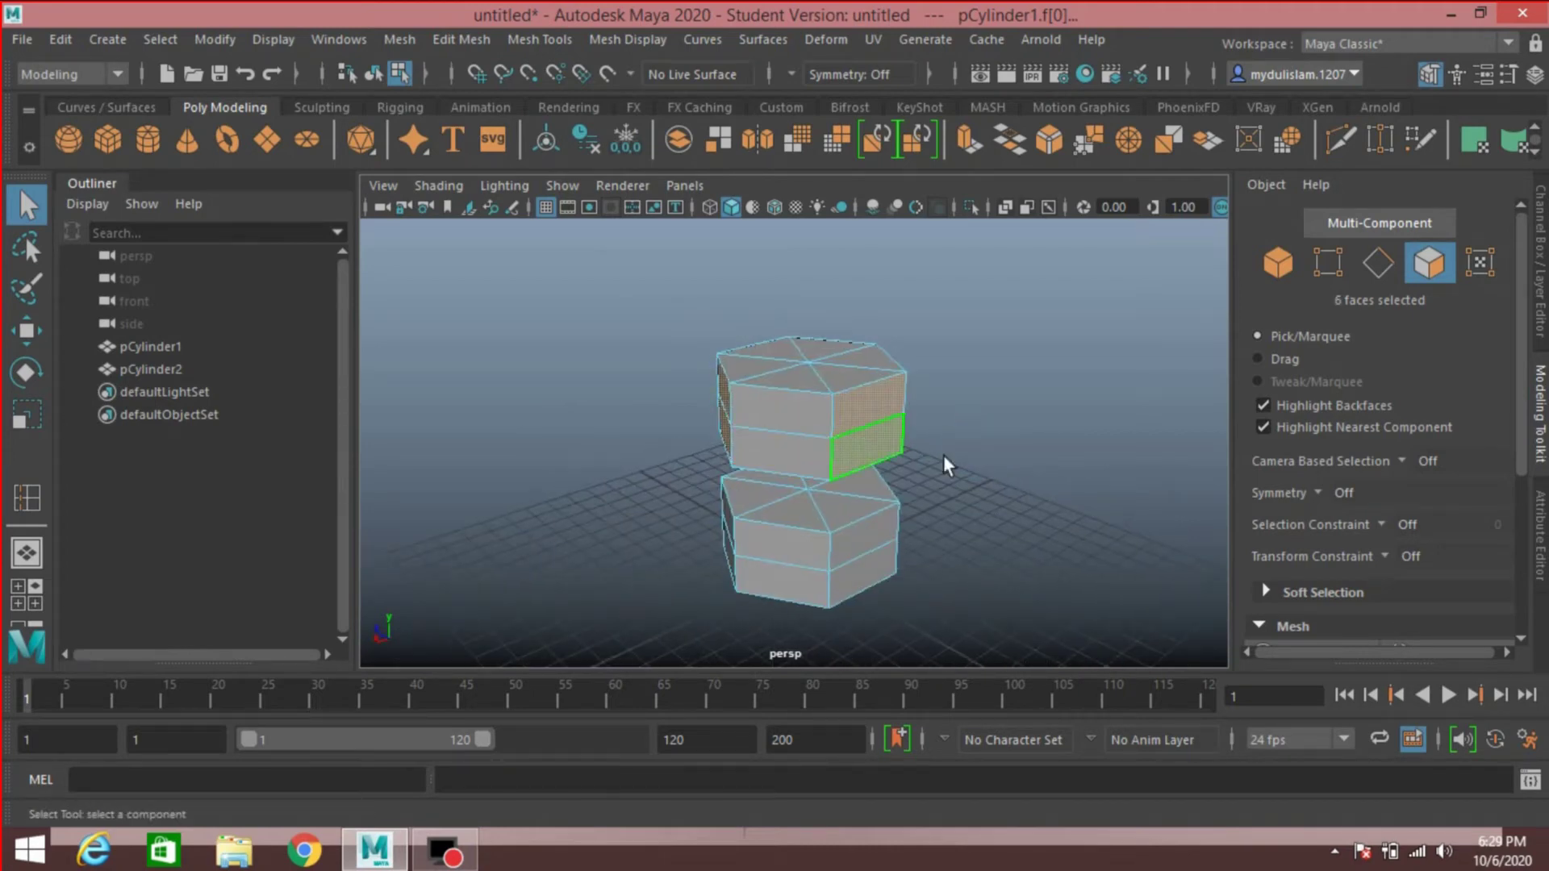
# Add both faces on three alternating sides of the bottom cylinder to the selection, using the sides offset from those selected above
pyautogui.keyDown('alt'); pyautogui.moveTo(975, 450); pyautogui.dragTo(685, 418); pyautogui.keyUp('alt')
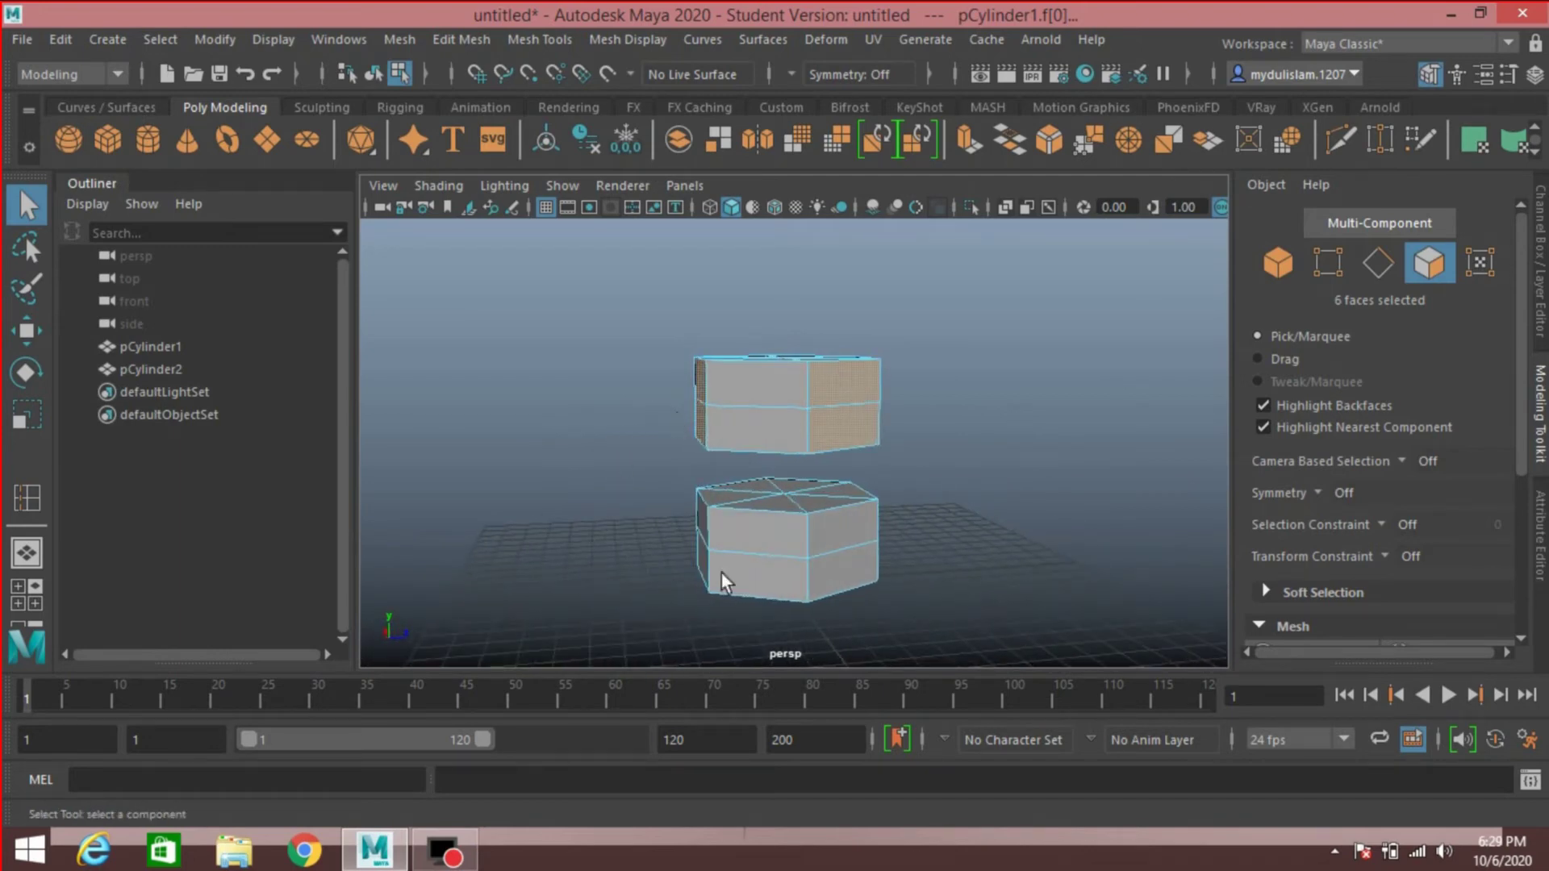
pyautogui.keyDown('shift'); pyautogui.click(781, 538); pyautogui.keyUp('shift')
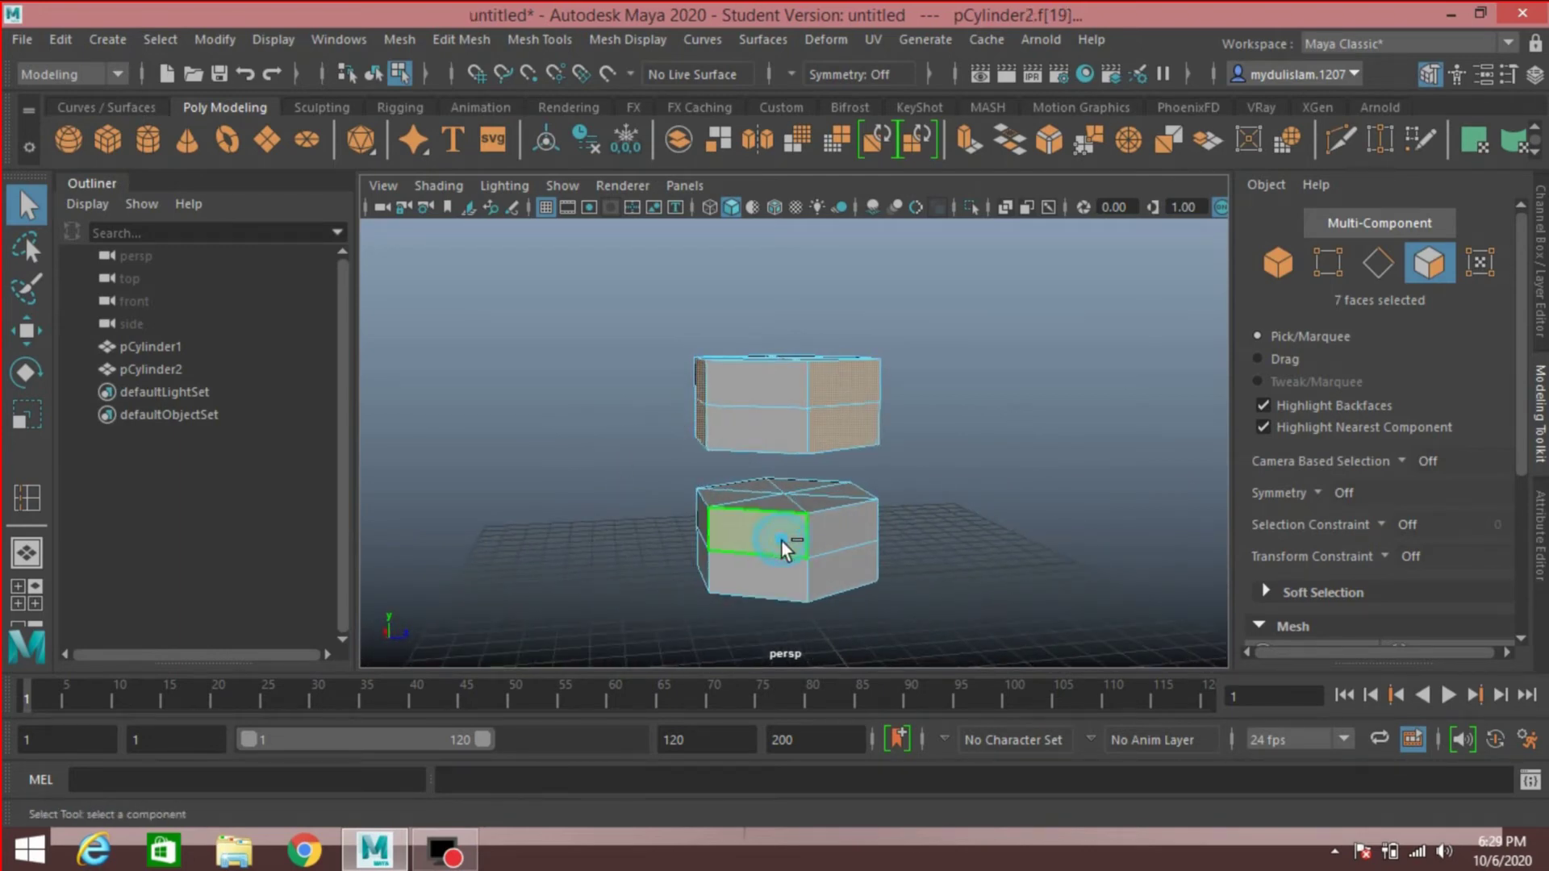
pyautogui.keyDown('shift'); pyautogui.click(781, 573); pyautogui.keyUp('shift')
pyautogui.keyDown('alt'); pyautogui.moveTo(577, 529); pyautogui.dragTo(954, 525); pyautogui.keyUp('alt')
pyautogui.keyDown('shift'); pyautogui.click(805, 536); pyautogui.keyUp('shift')
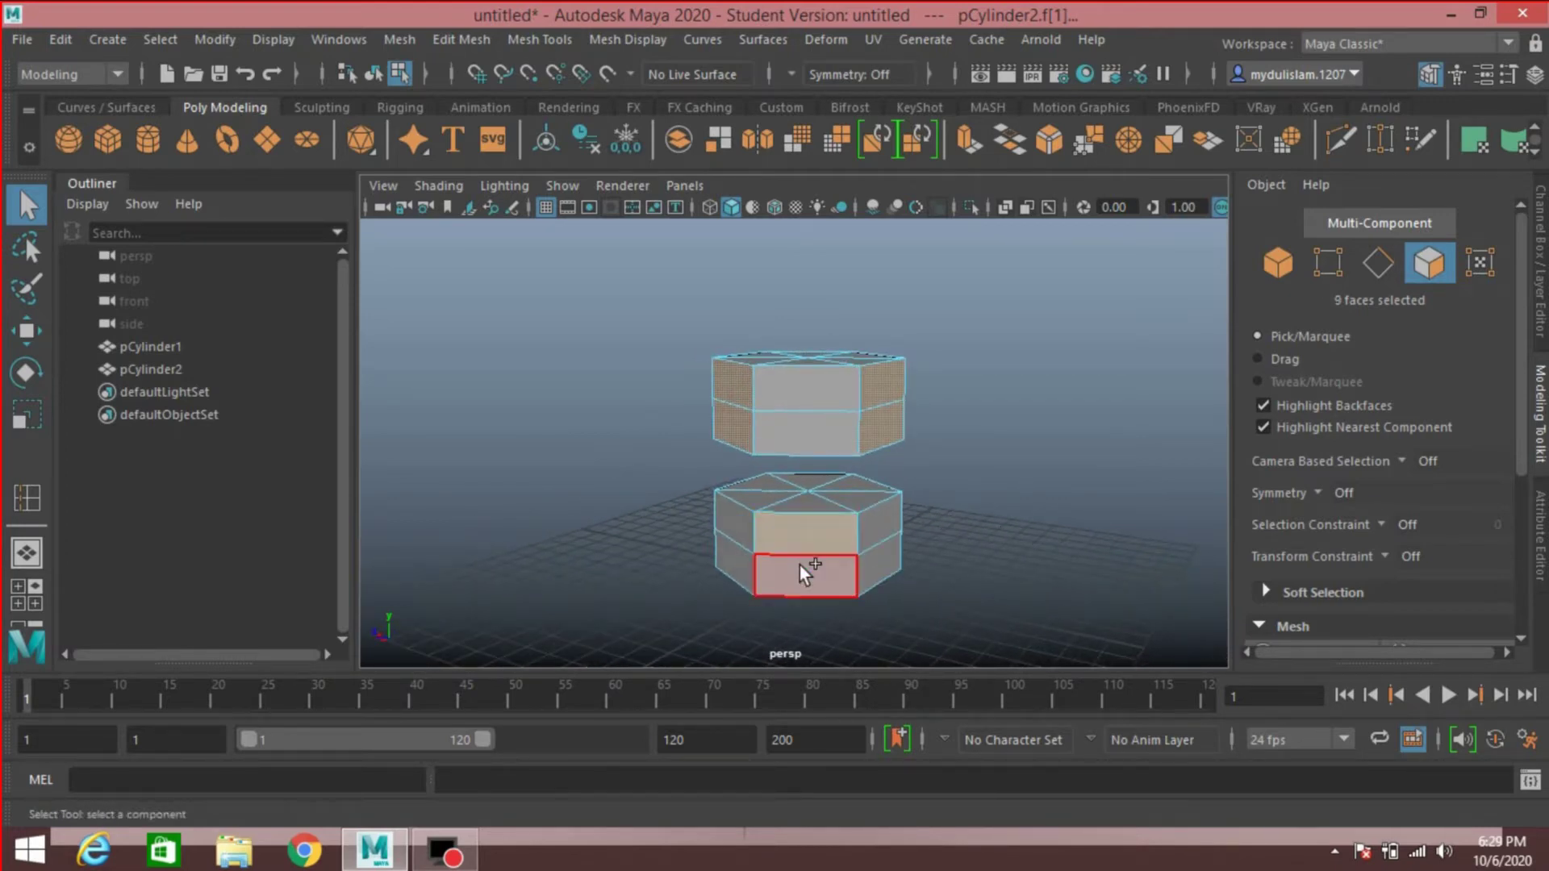
pyautogui.keyDown('shift'); pyautogui.click(800, 565); pyautogui.keyUp('shift')
pyautogui.keyDown('alt'); pyautogui.moveTo(545, 552); pyautogui.dragTo(827, 546); pyautogui.keyUp('alt')
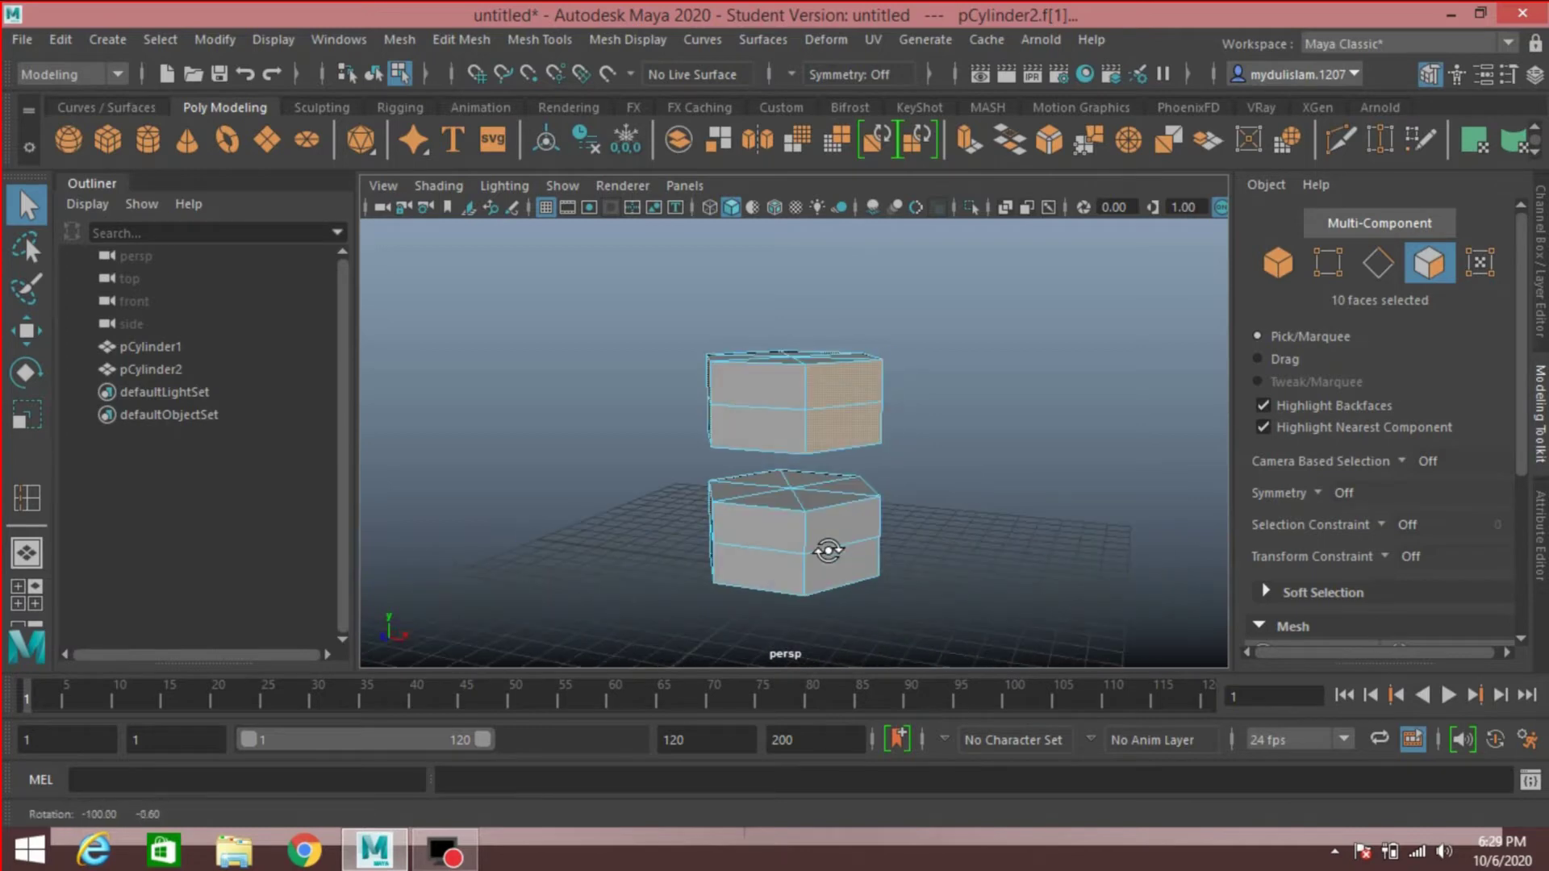
pyautogui.keyDown('alt'); pyautogui.moveTo(978, 557); pyautogui.dragTo(1151, 540); pyautogui.keyUp('alt')
pyautogui.keyDown('shift'); pyautogui.click(847, 526); pyautogui.keyUp('shift')
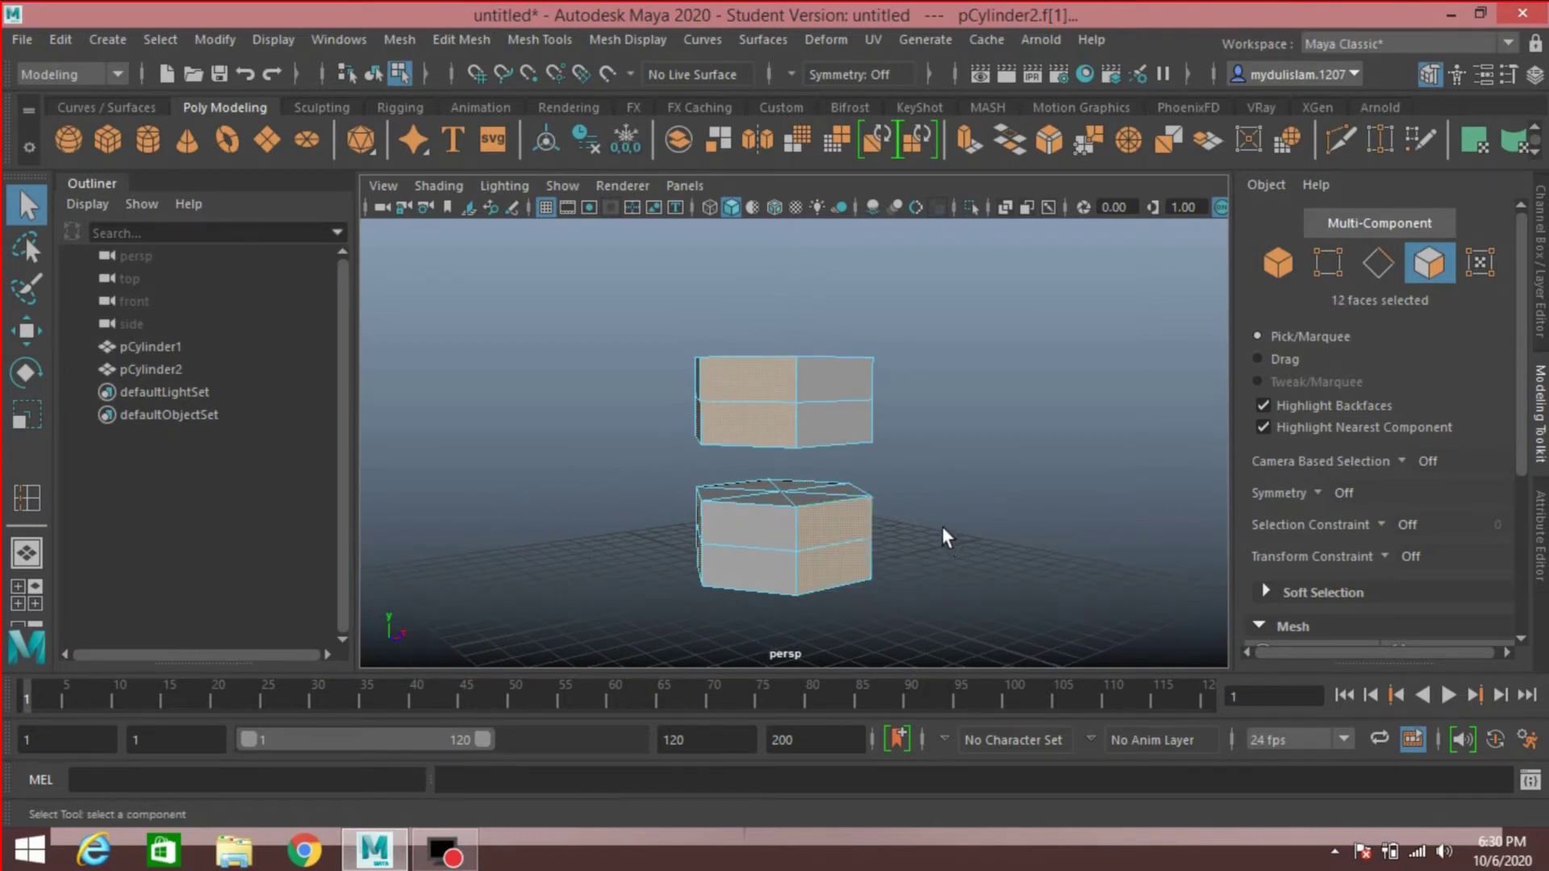
# In the top view, extrude the twelve selected side faces with a Local Translate Z of 3.5
pyautogui.press('space')
pyautogui.press('space')
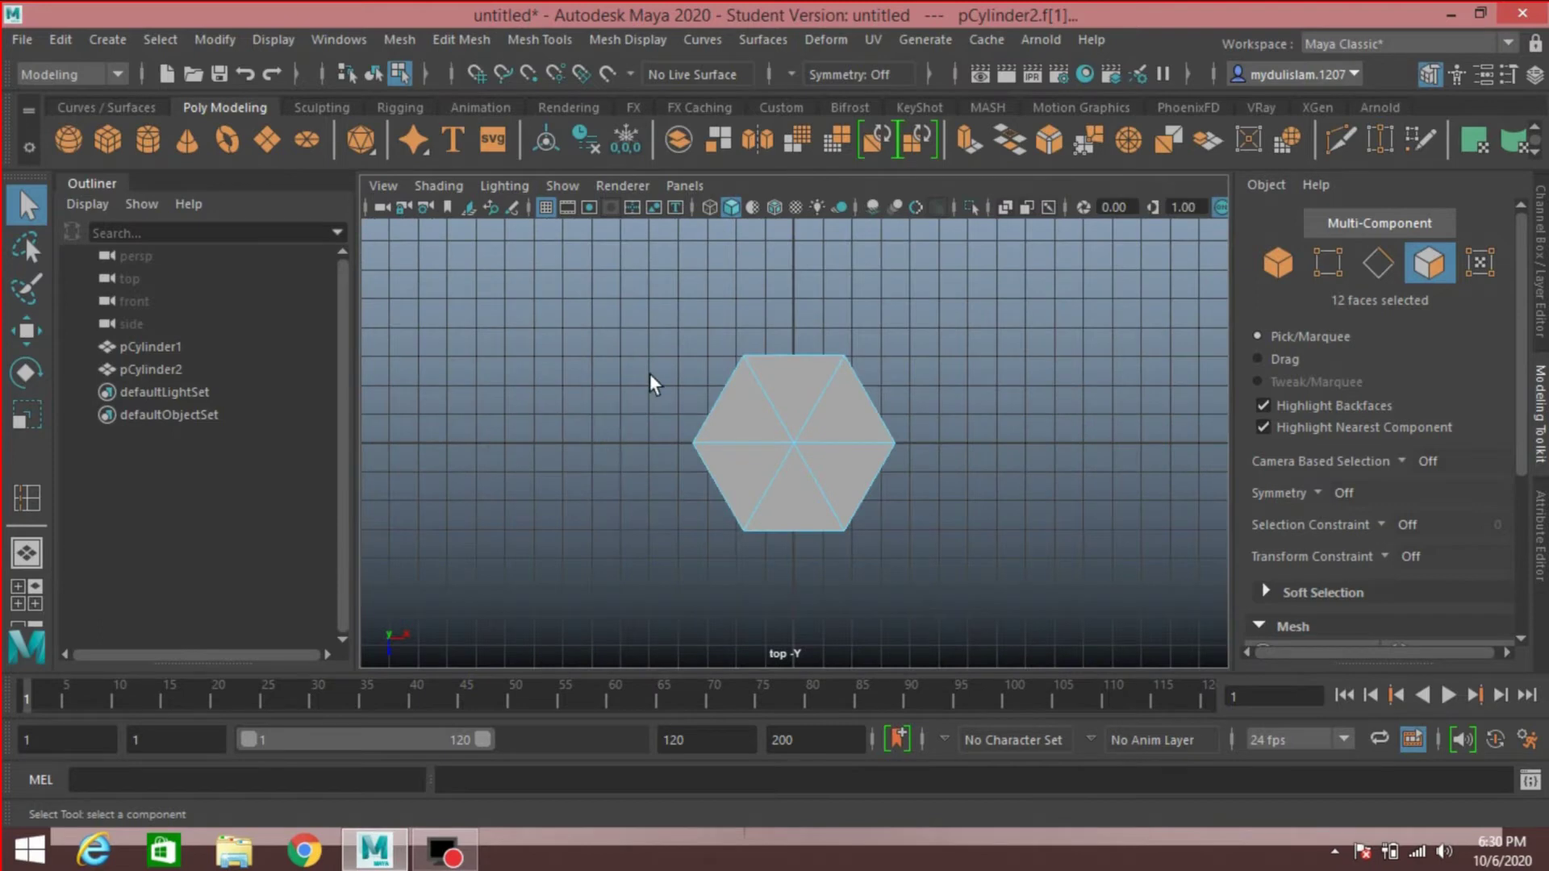
pyautogui.click(974, 143)
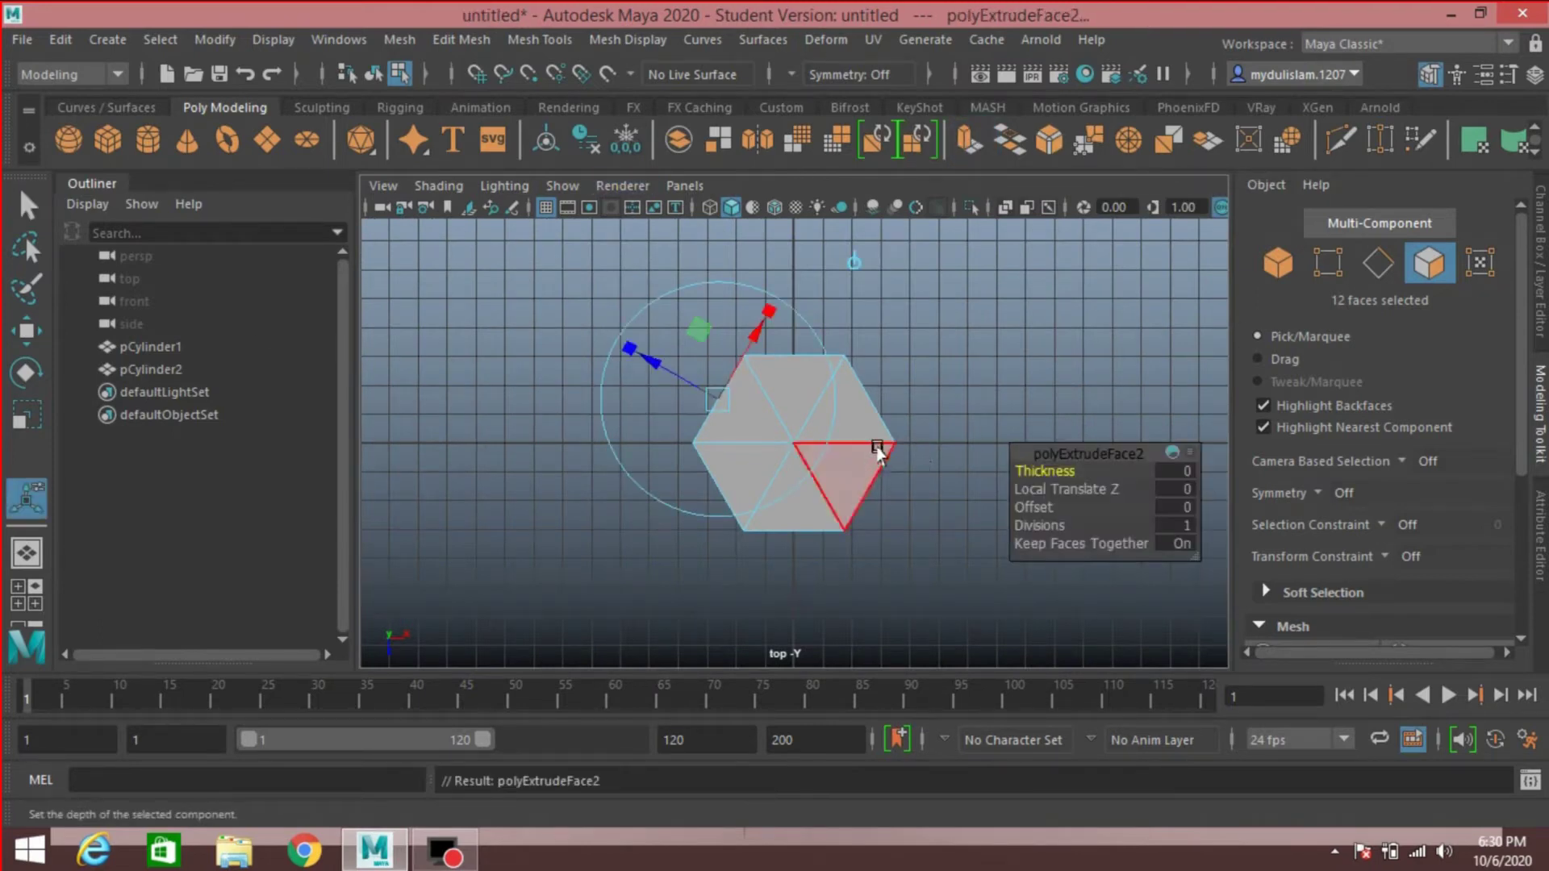
pyautogui.click(1188, 488)
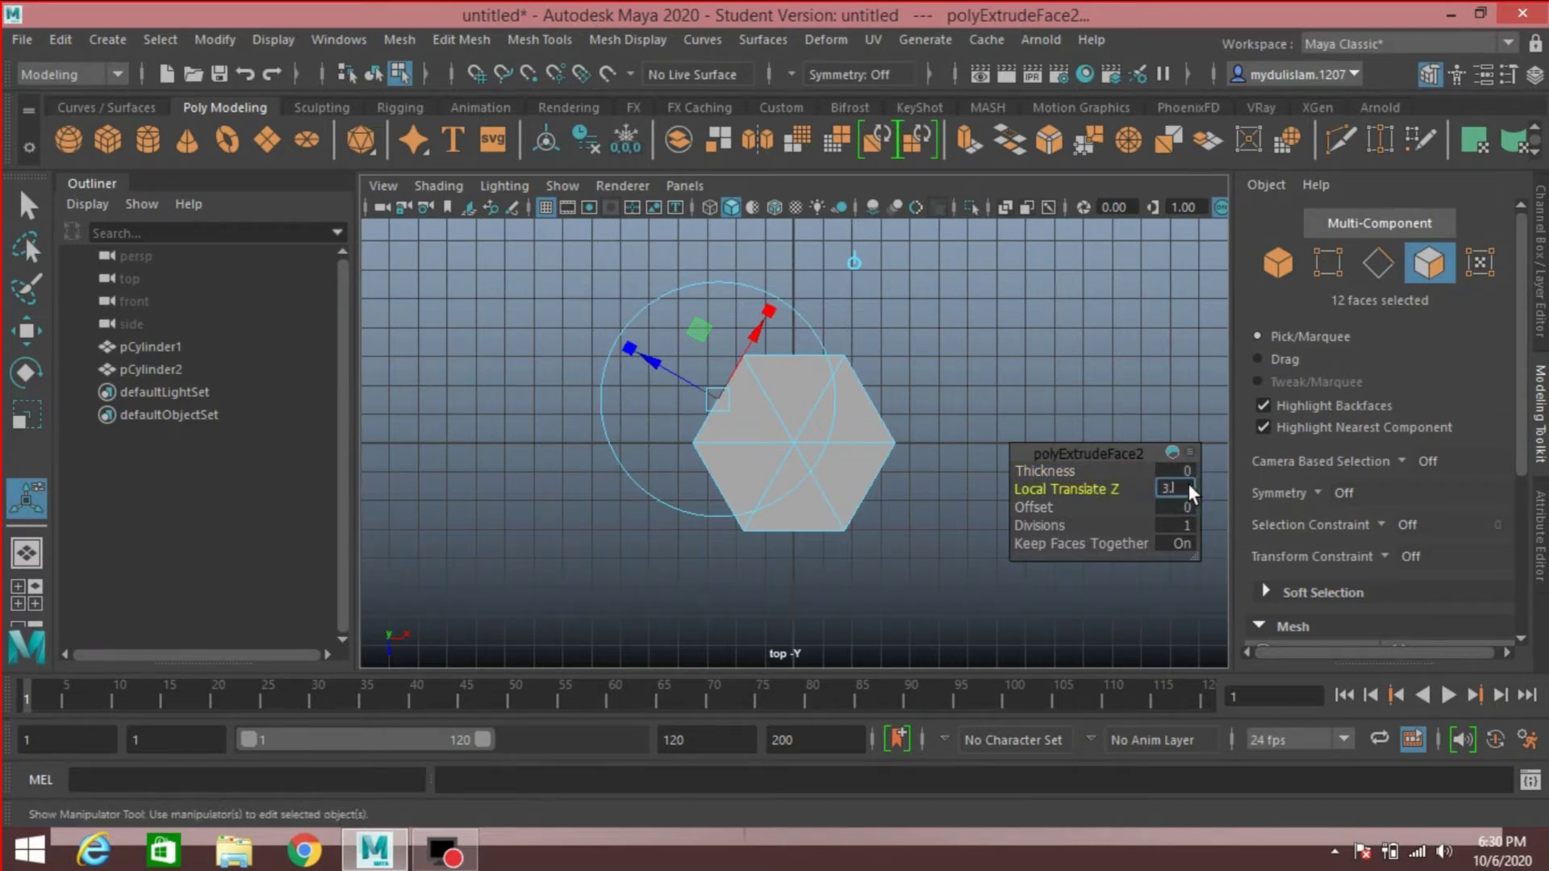
pyautogui.write('3.5')
pyautogui.press('Return')
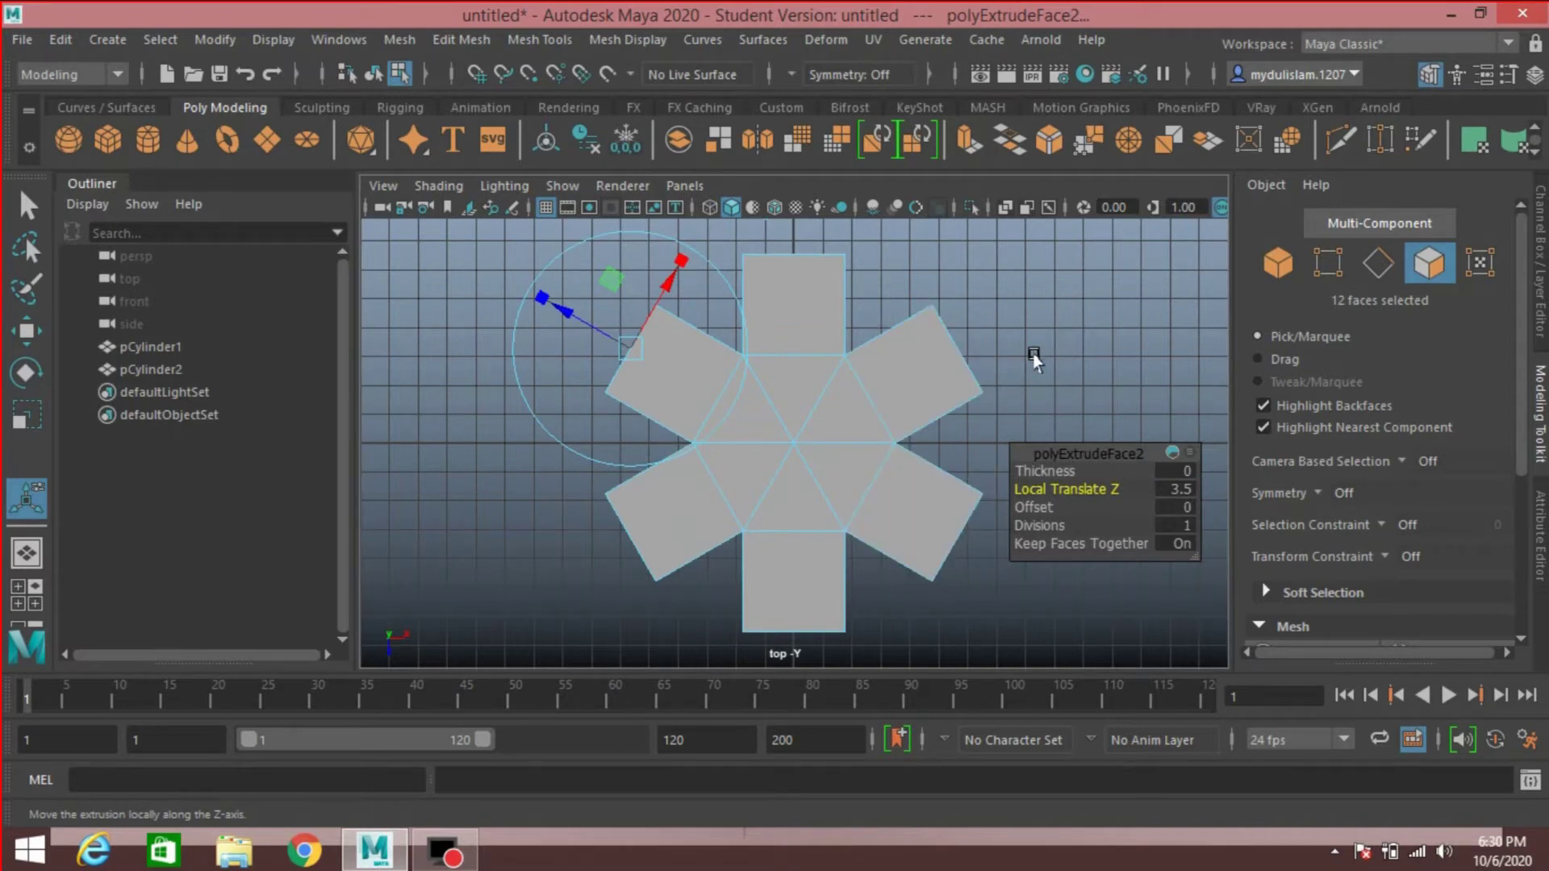
# Return to the perspective view and lengthen the extruded arms by setting Local Translate Z to 4
pyautogui.press('space')
pyautogui.press('space')
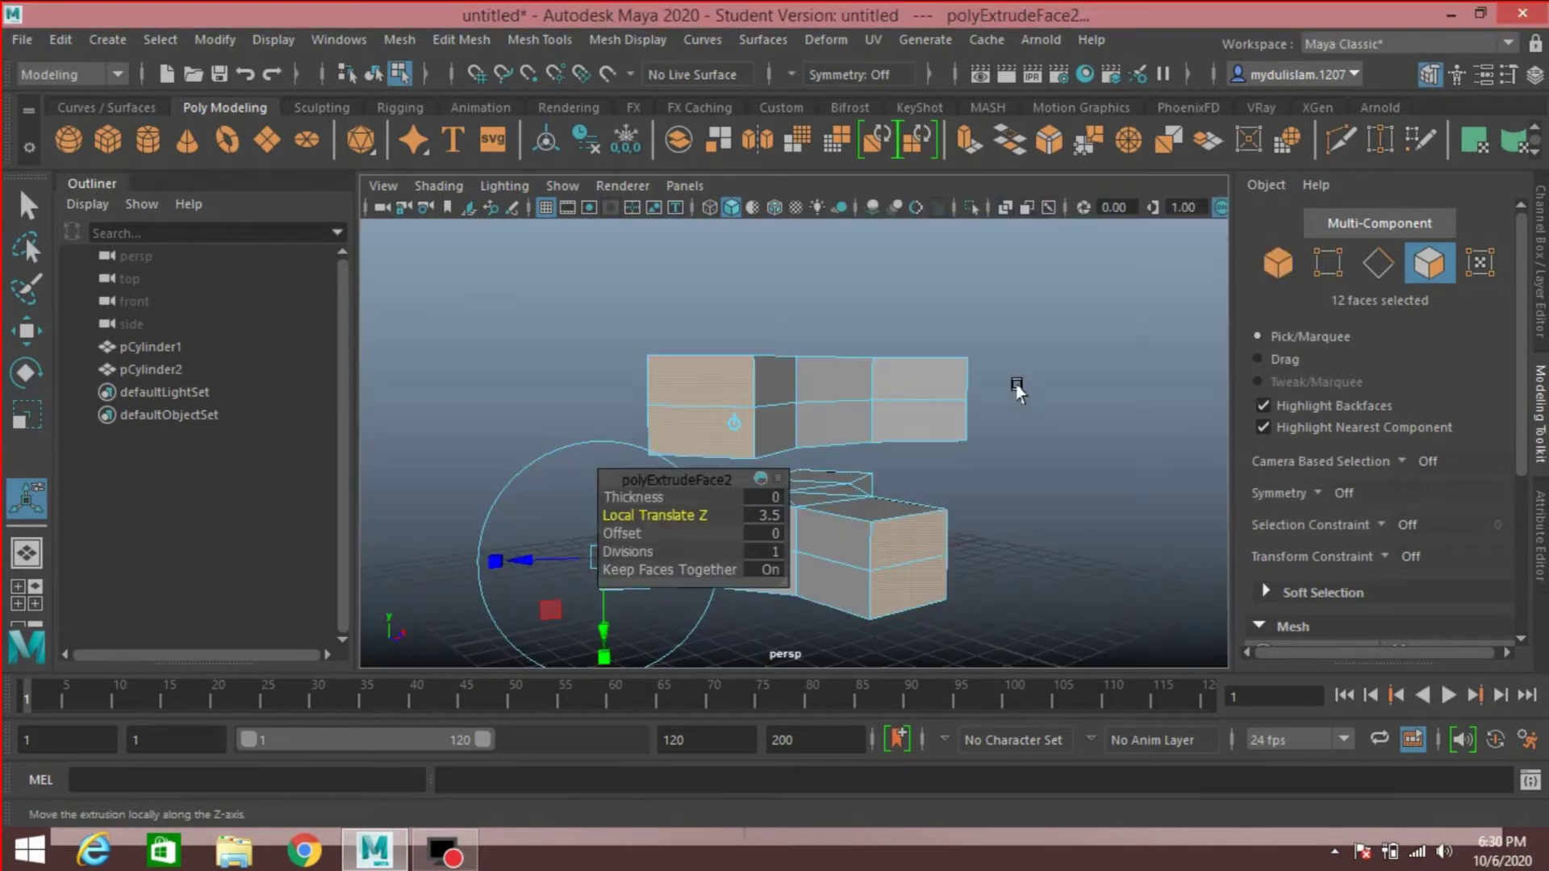
pyautogui.keyDown('alt'); pyautogui.moveTo(999, 439); pyautogui.dragTo(976, 504); pyautogui.keyUp('alt')
pyautogui.click(769, 516)
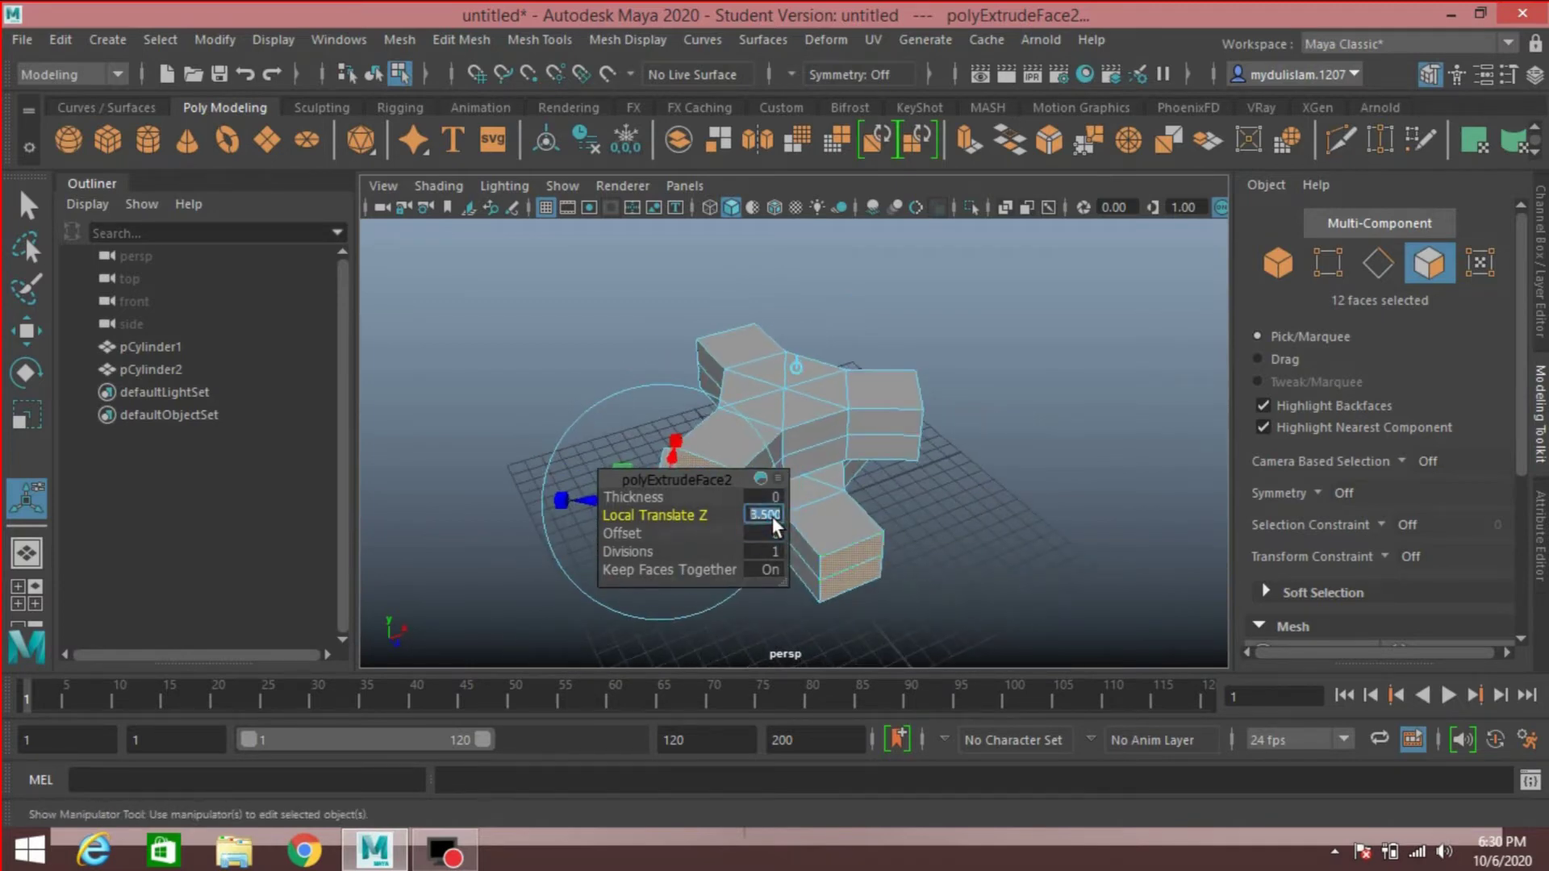
pyautogui.press('Return')
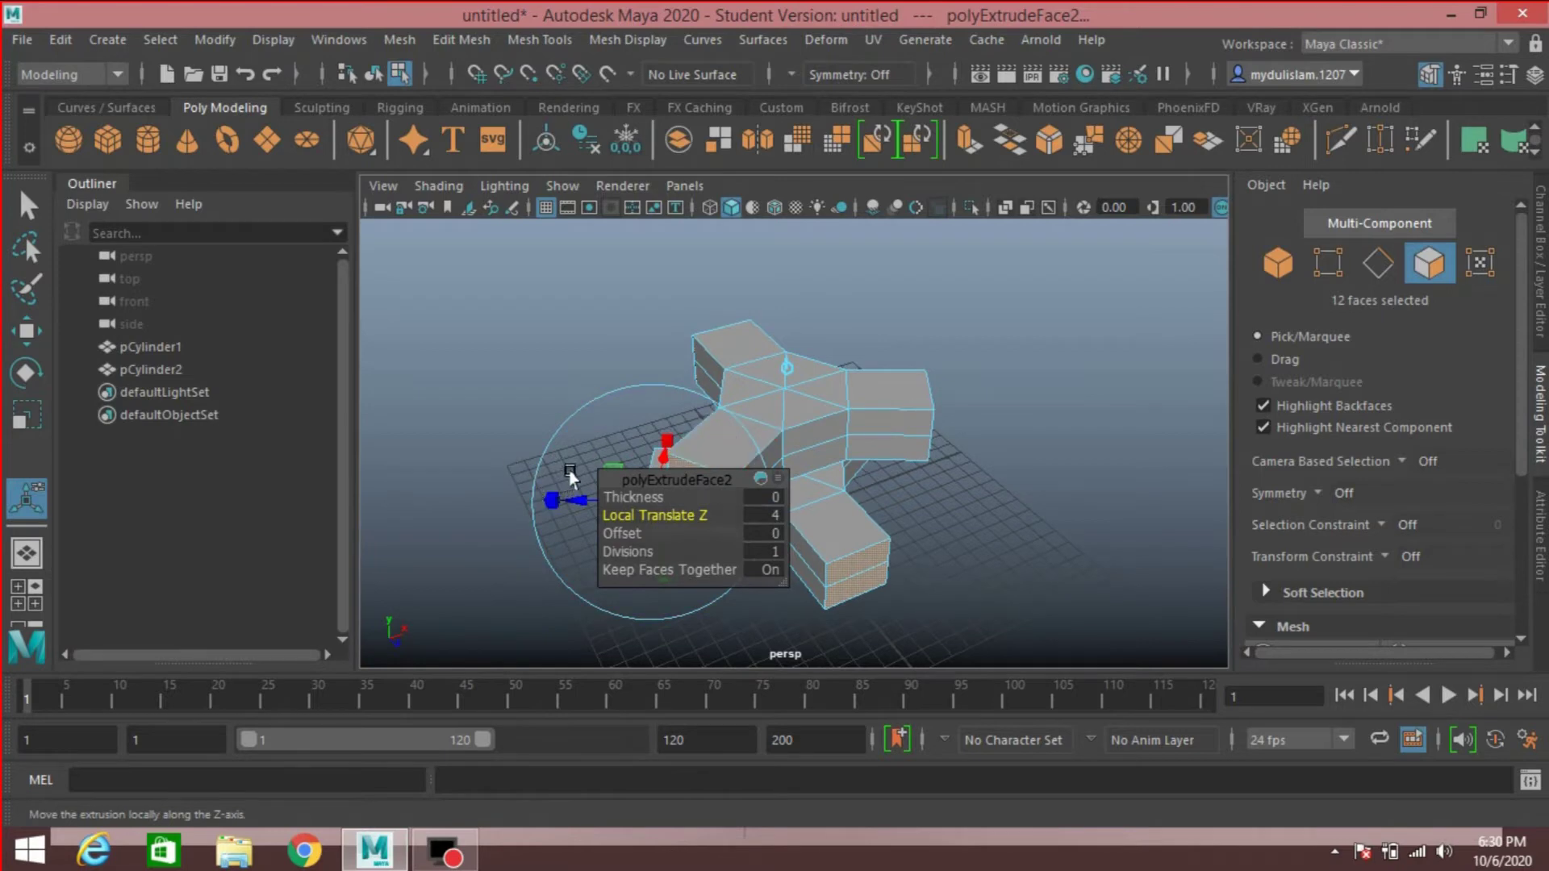
# Scale up the extruded end faces uniformly so the arms flare outward, and delete those end faces
pyautogui.keyDown('alt'); pyautogui.moveTo(1014, 508); pyautogui.dragTo(581, 483); pyautogui.keyUp('alt')
pyautogui.scroll(4, 656, 452)
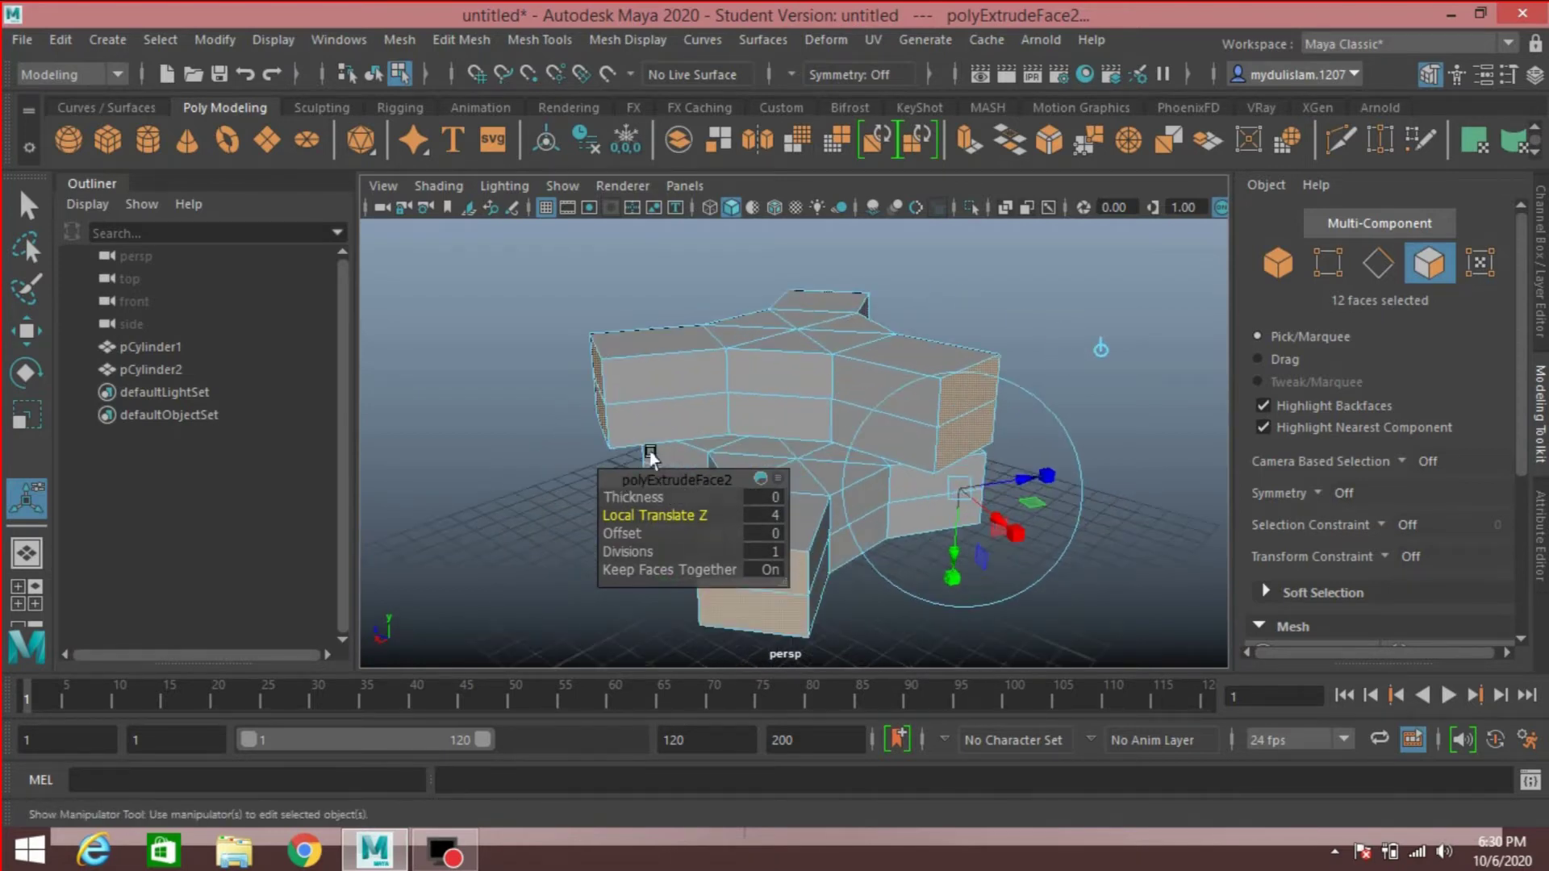
pyautogui.click(1047, 476)
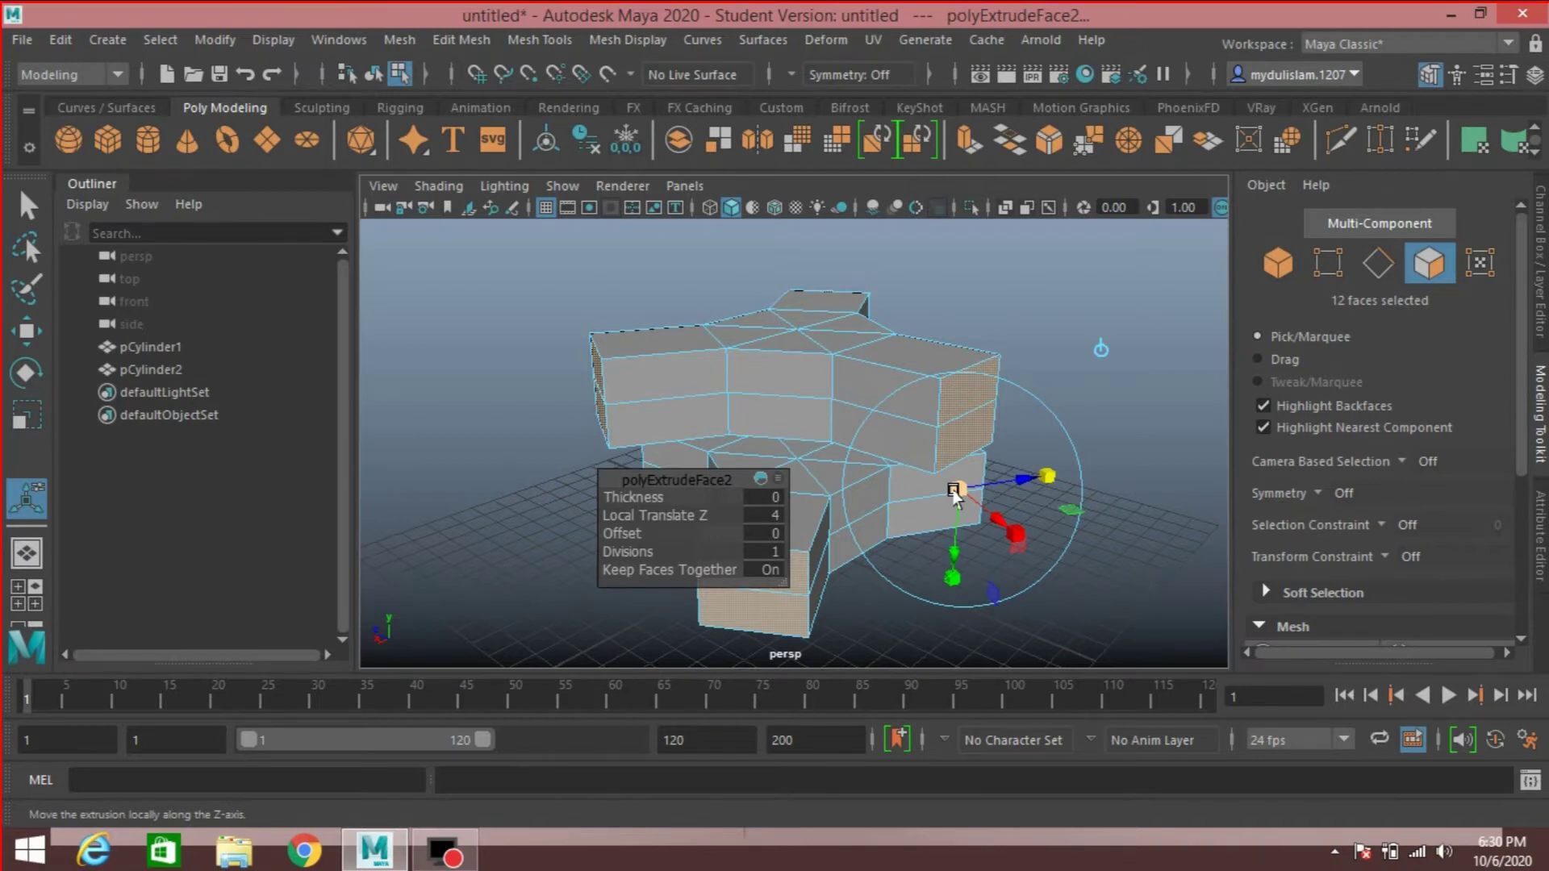
pyautogui.click(954, 491)
pyautogui.moveTo(954, 492); pyautogui.dragTo(1065, 525)
pyautogui.moveTo(955, 502)
pyautogui.mouseDown()
pyautogui.moveTo(963, 515)
pyautogui.moveTo(884, 495)
pyautogui.moveTo(992, 523)
pyautogui.moveTo(954, 527)
pyautogui.mouseUp()
pyautogui.scroll(-3, 1003, 488)
pyautogui.scroll(2, 983, 524)
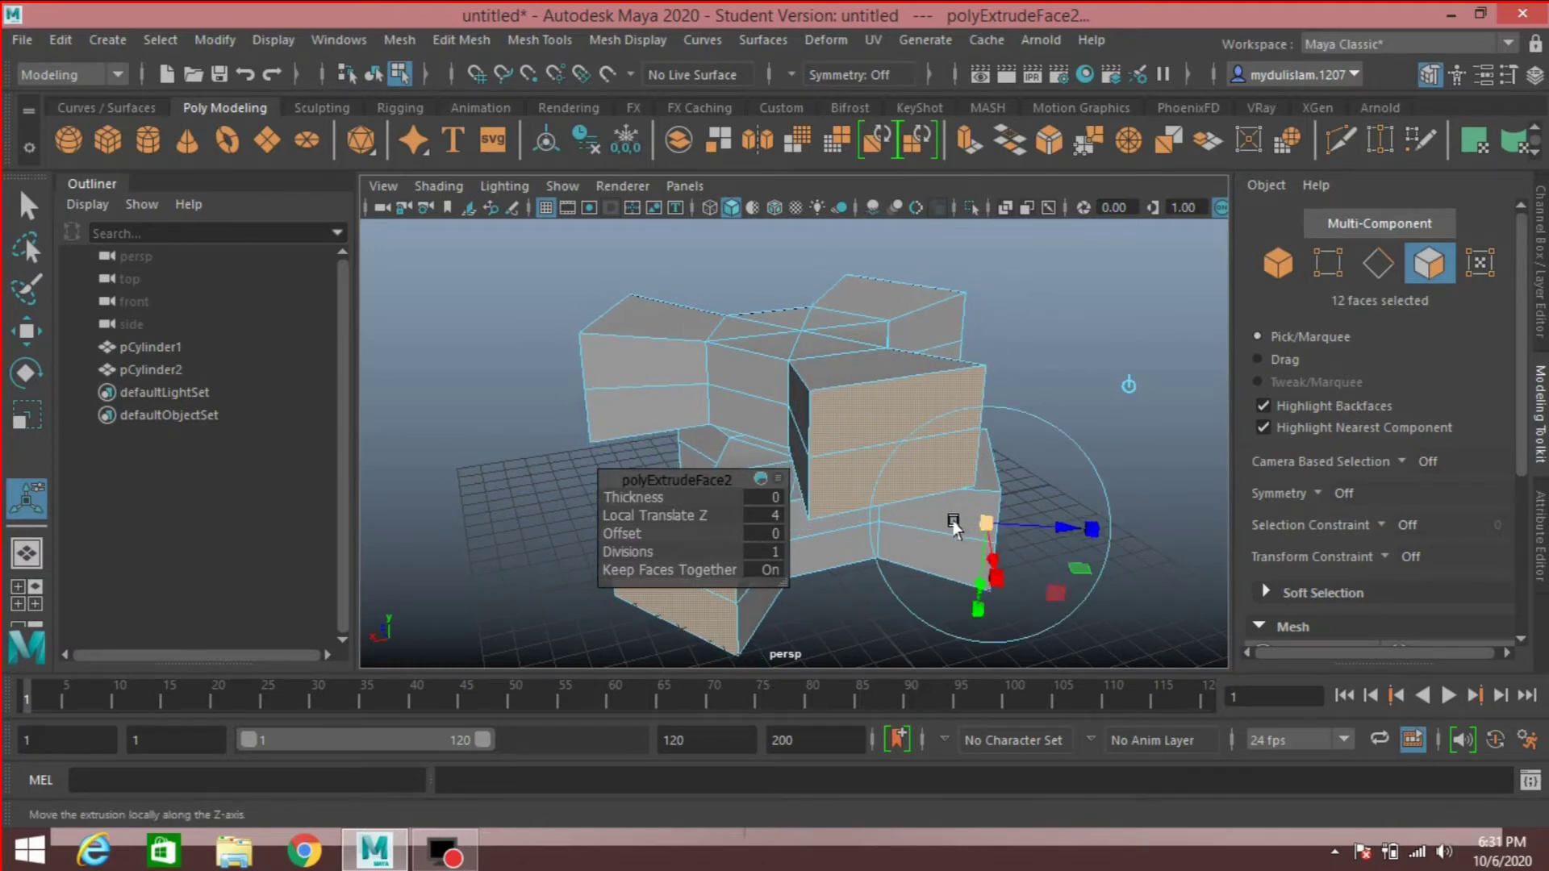
pyautogui.press('Delete')
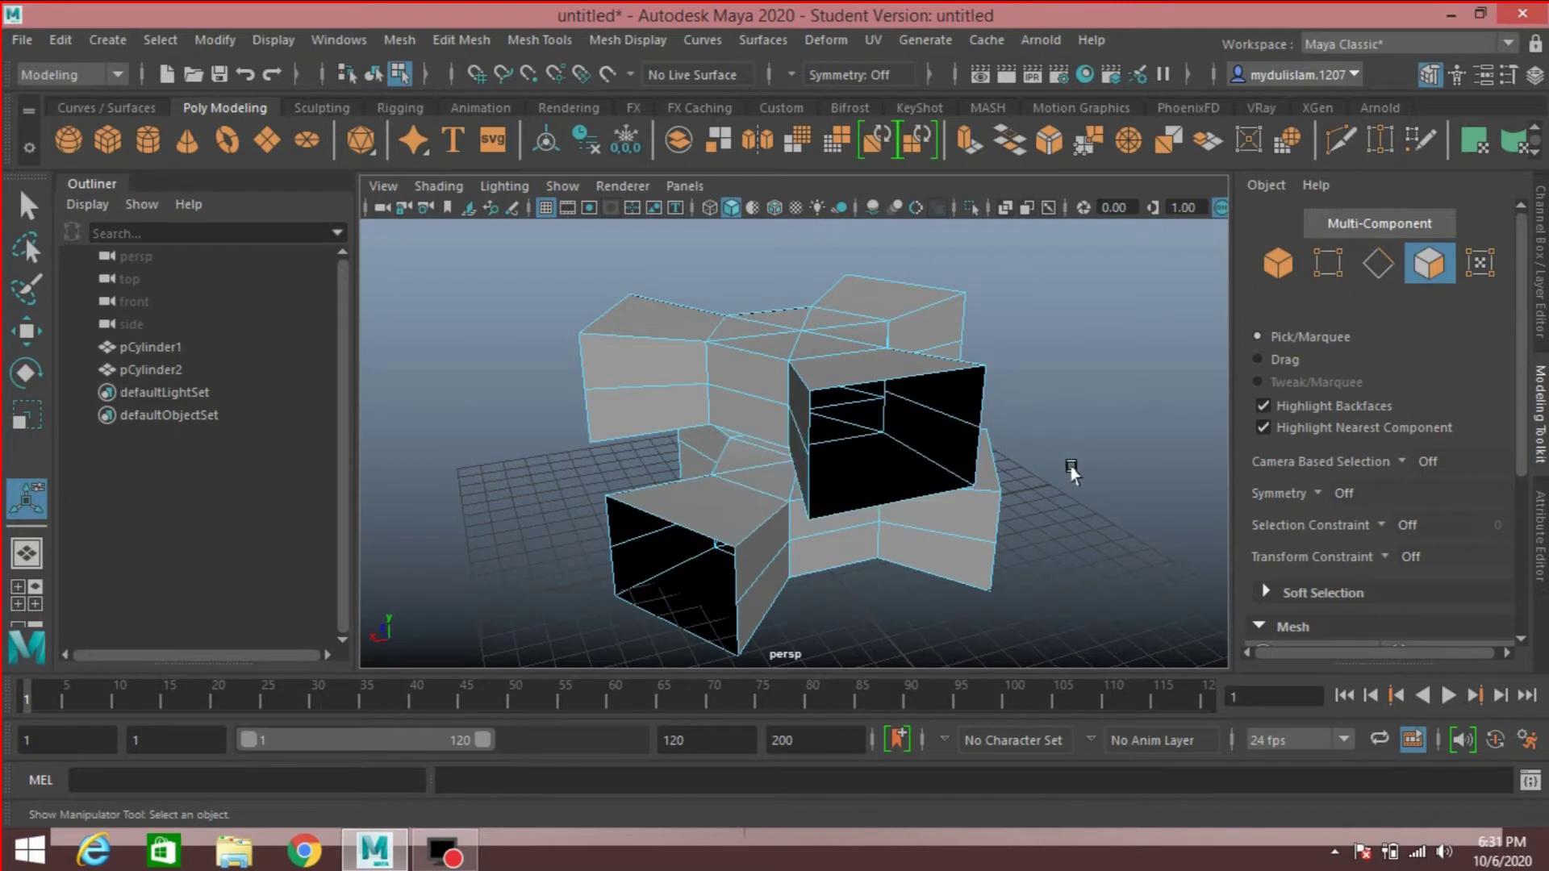
# In the side view, delete the facing halves: the top piece's lower row of faces and the bottom piece's upper row
pyautogui.keyDown('alt'); pyautogui.moveTo(1030, 460); pyautogui.dragTo(1072, 439); pyautogui.keyUp('alt')
pyautogui.press('space')
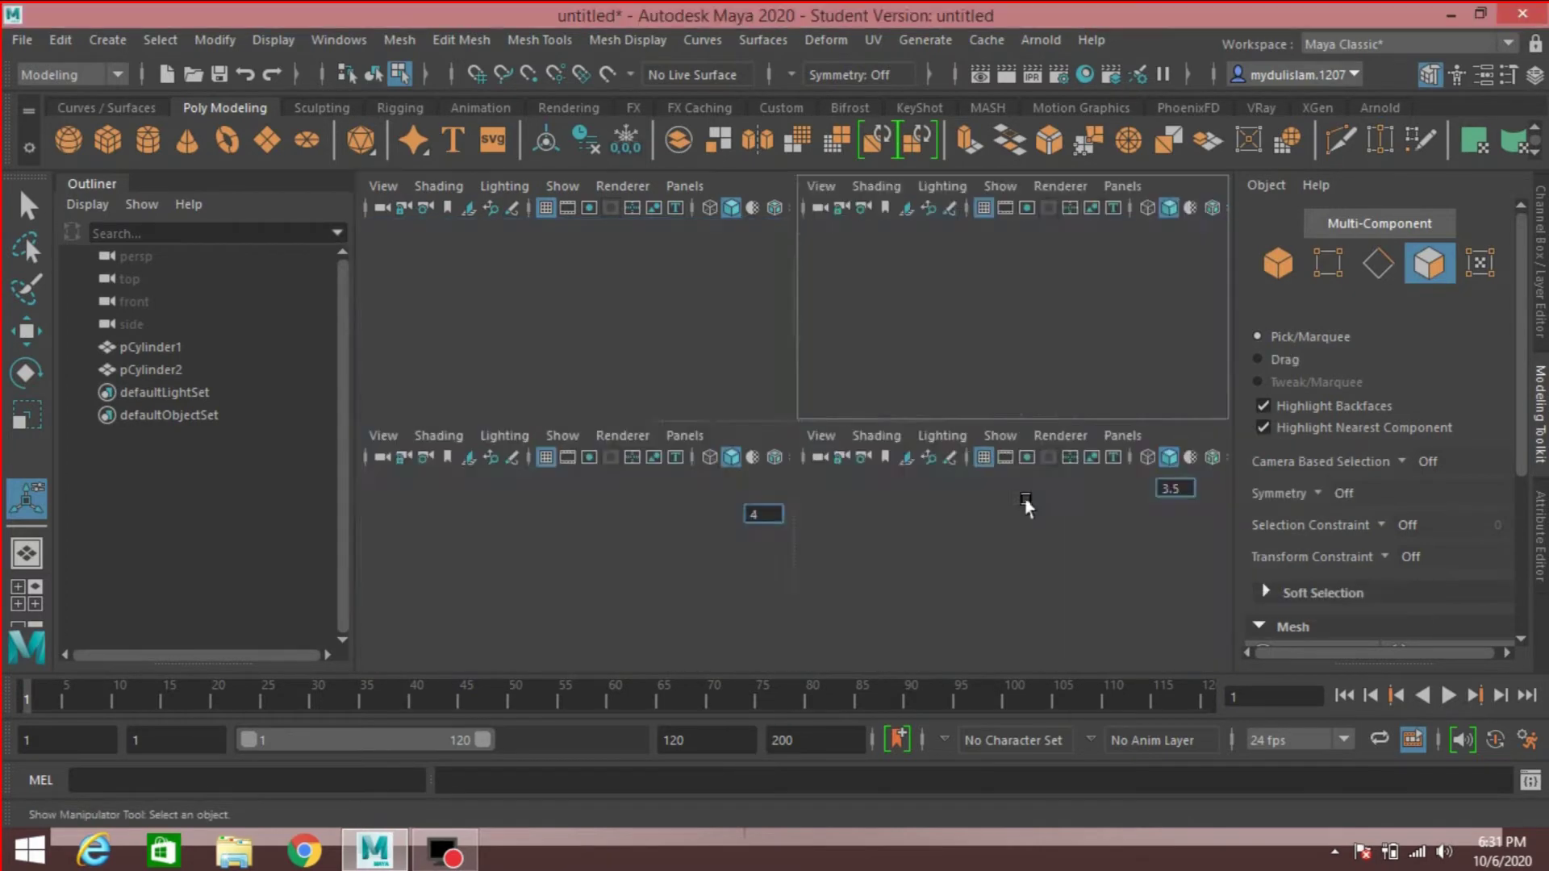
pyautogui.press('space')
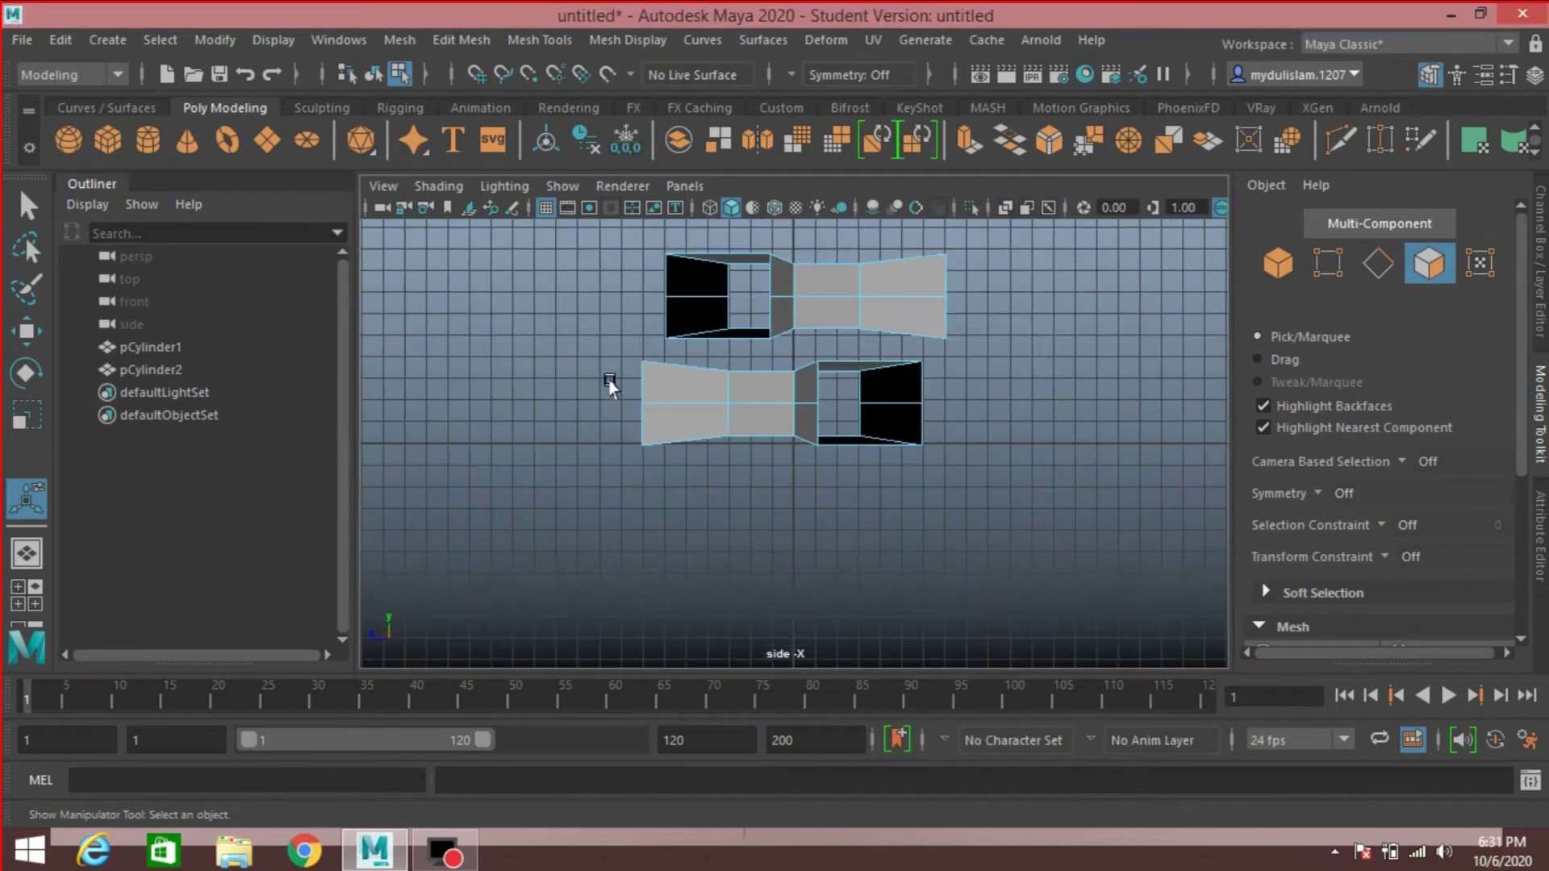
pyautogui.moveTo(572, 312); pyautogui.dragTo(958, 387)
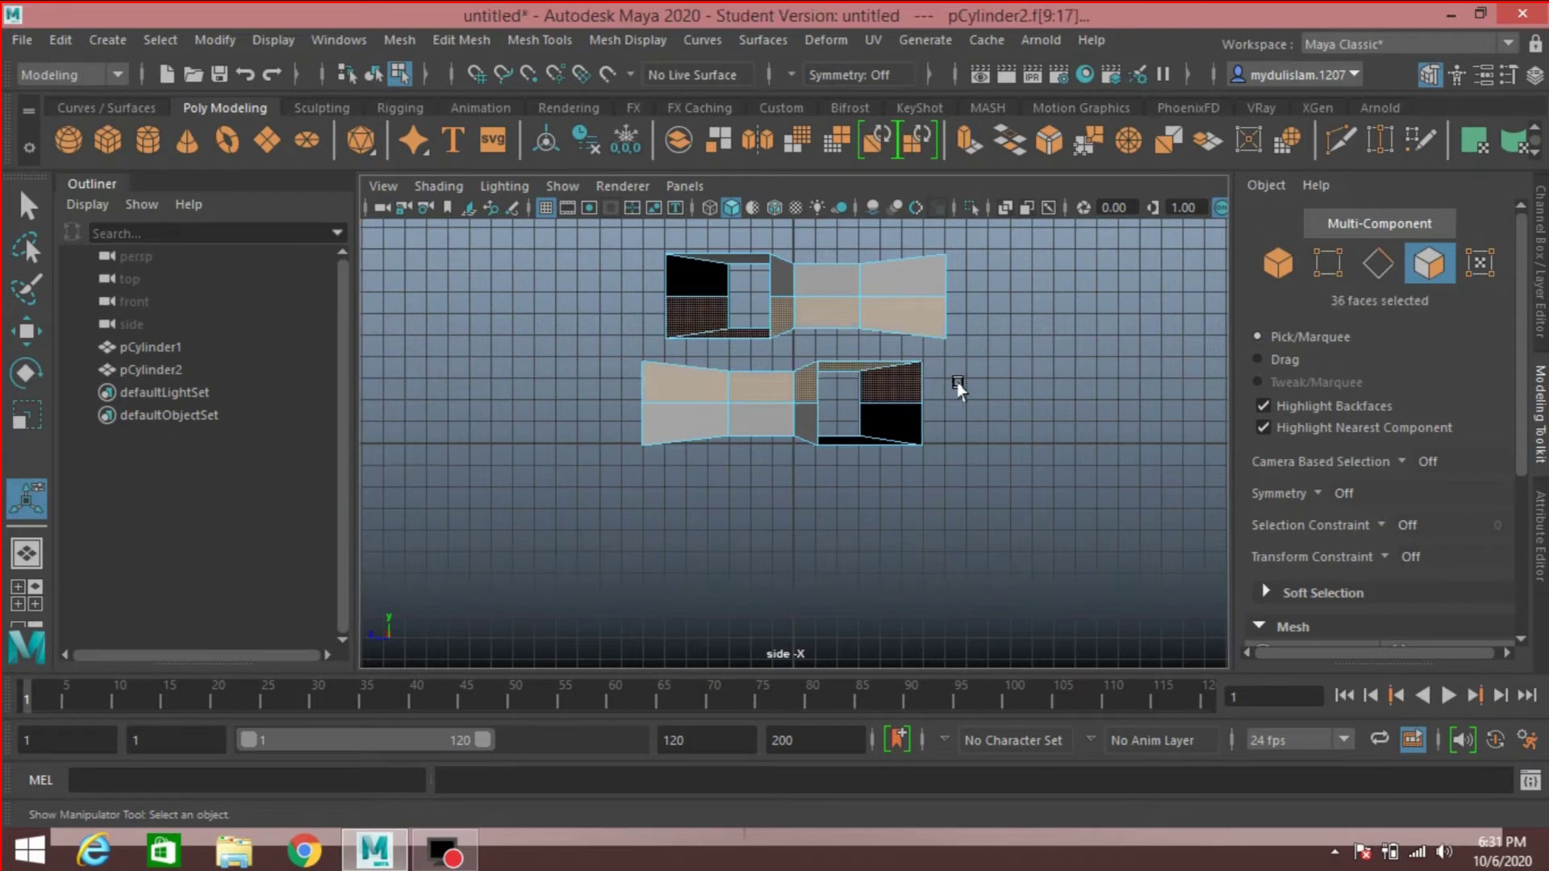
pyautogui.press('Delete')
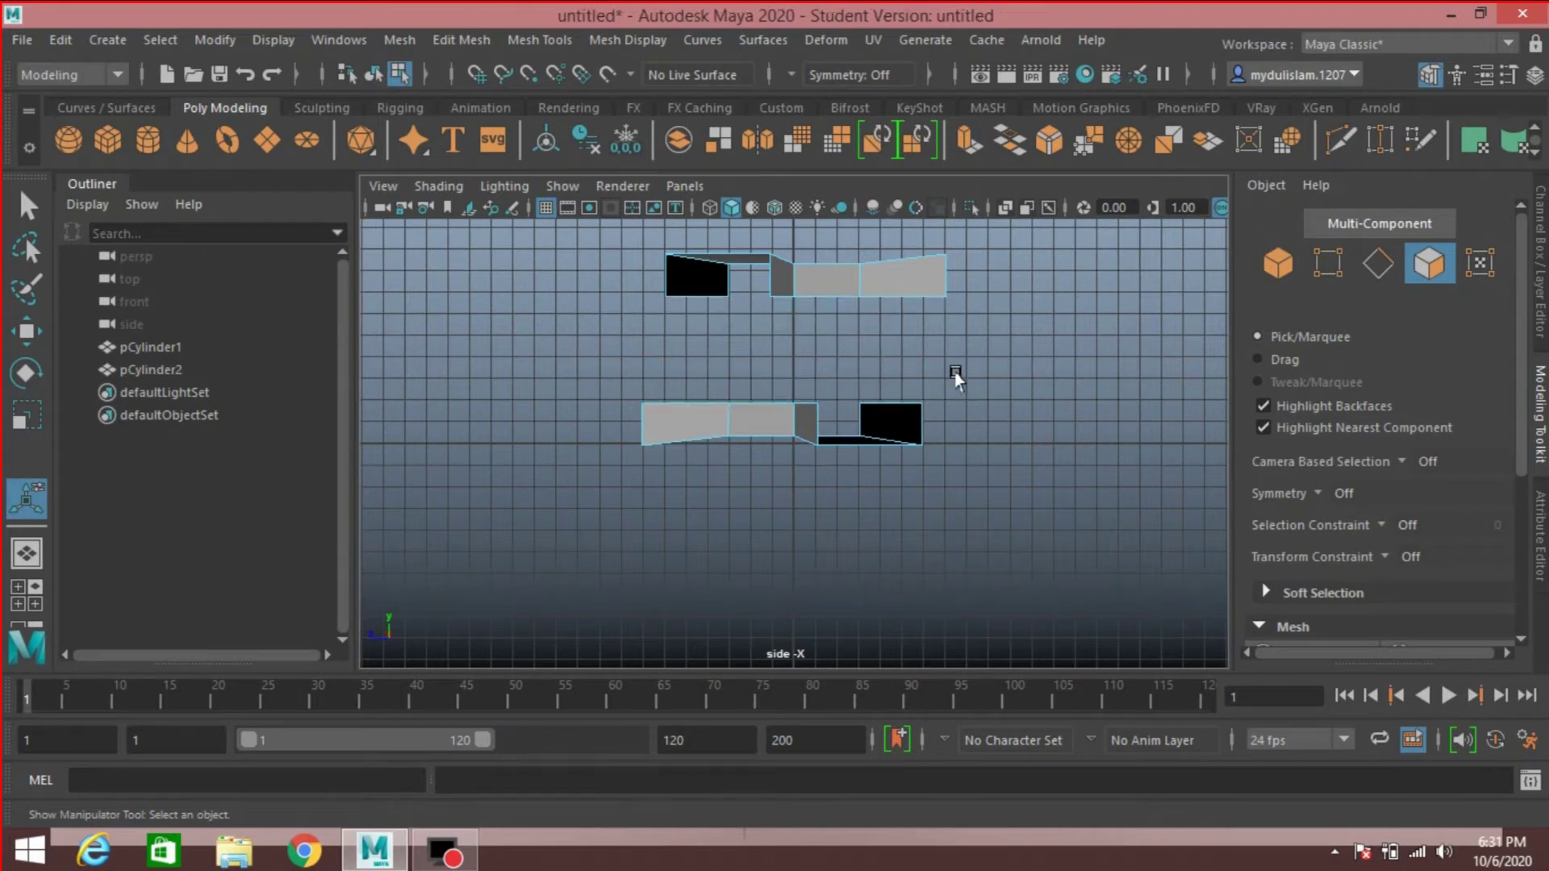
# Select the bottom piece and, in the side view, raise it vertically about 6.9 cm toward the underside of the top piece
pyautogui.press('space')
pyautogui.press('space')
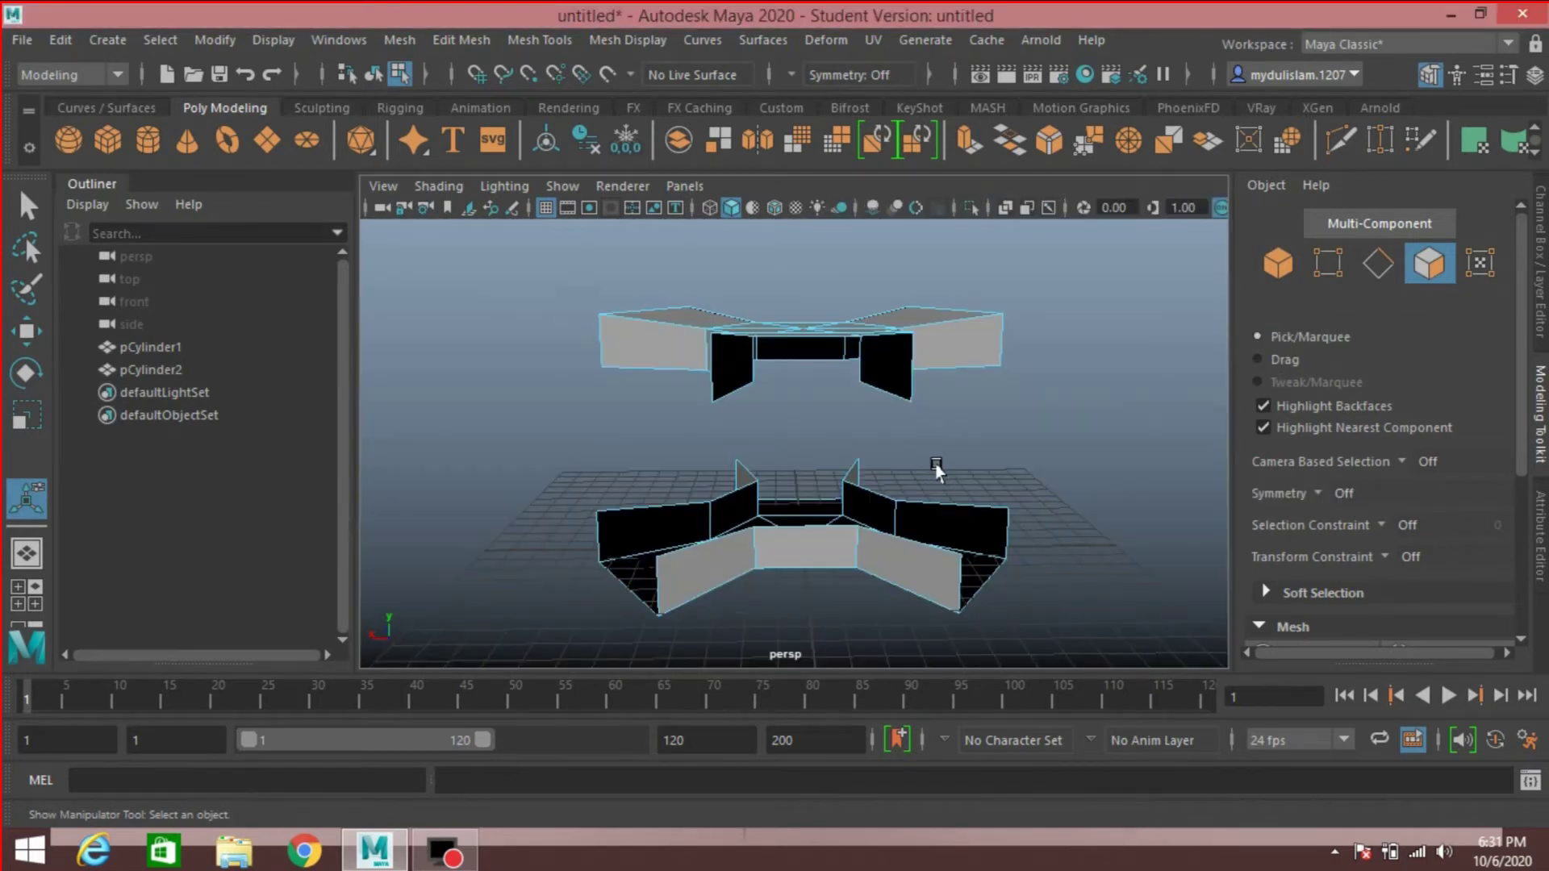
pyautogui.keyDown('alt'); pyautogui.moveTo(937, 467); pyautogui.dragTo(981, 471); pyautogui.keyUp('alt')
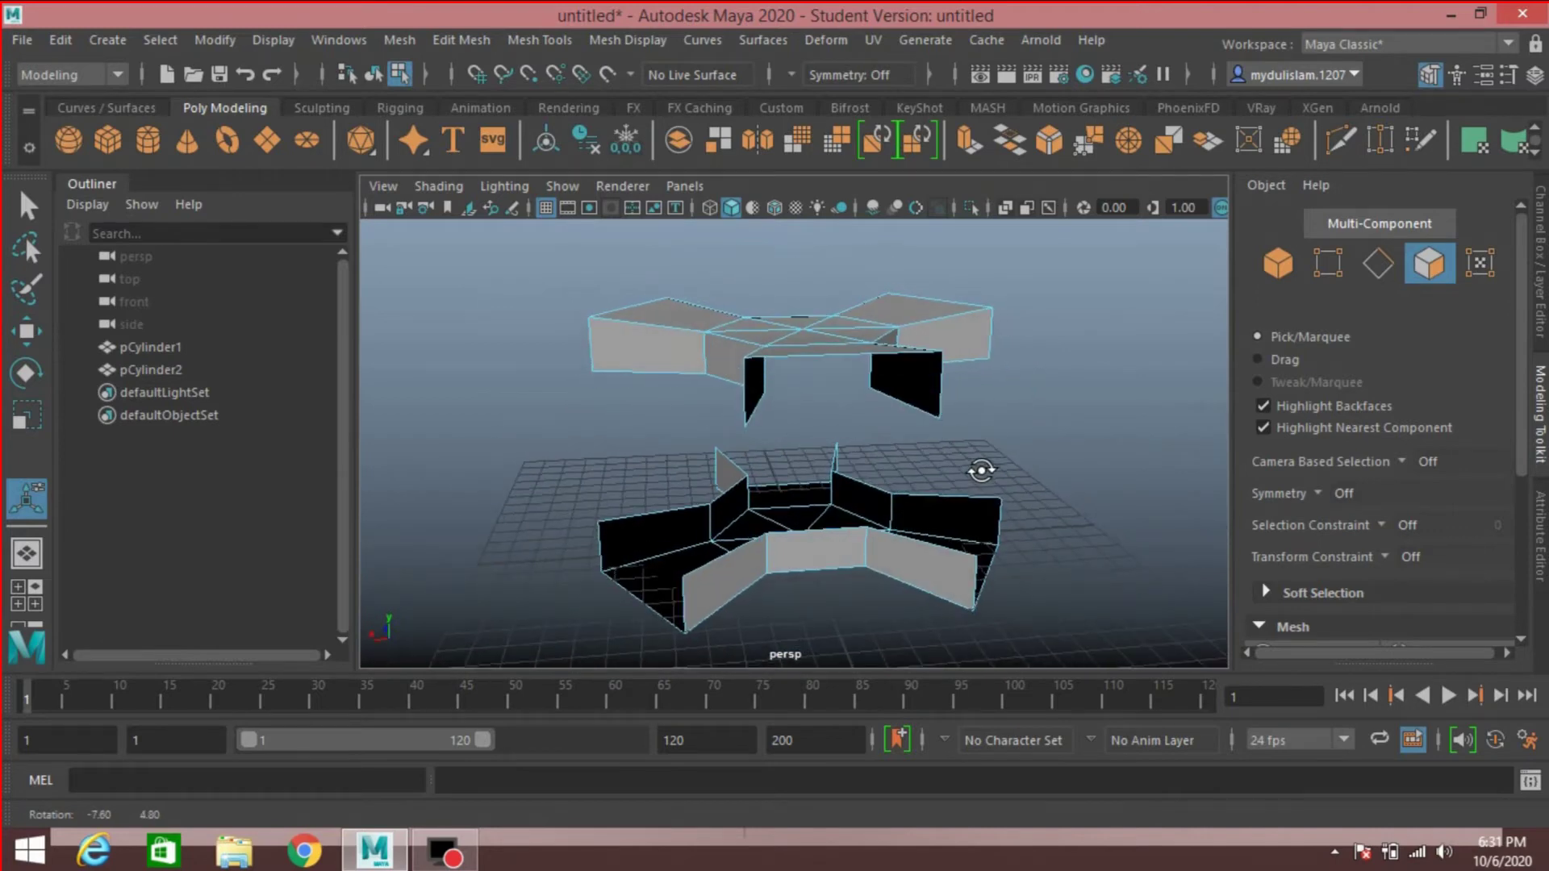
pyautogui.click(1261, 269)
pyautogui.click(849, 536)
pyautogui.press('space')
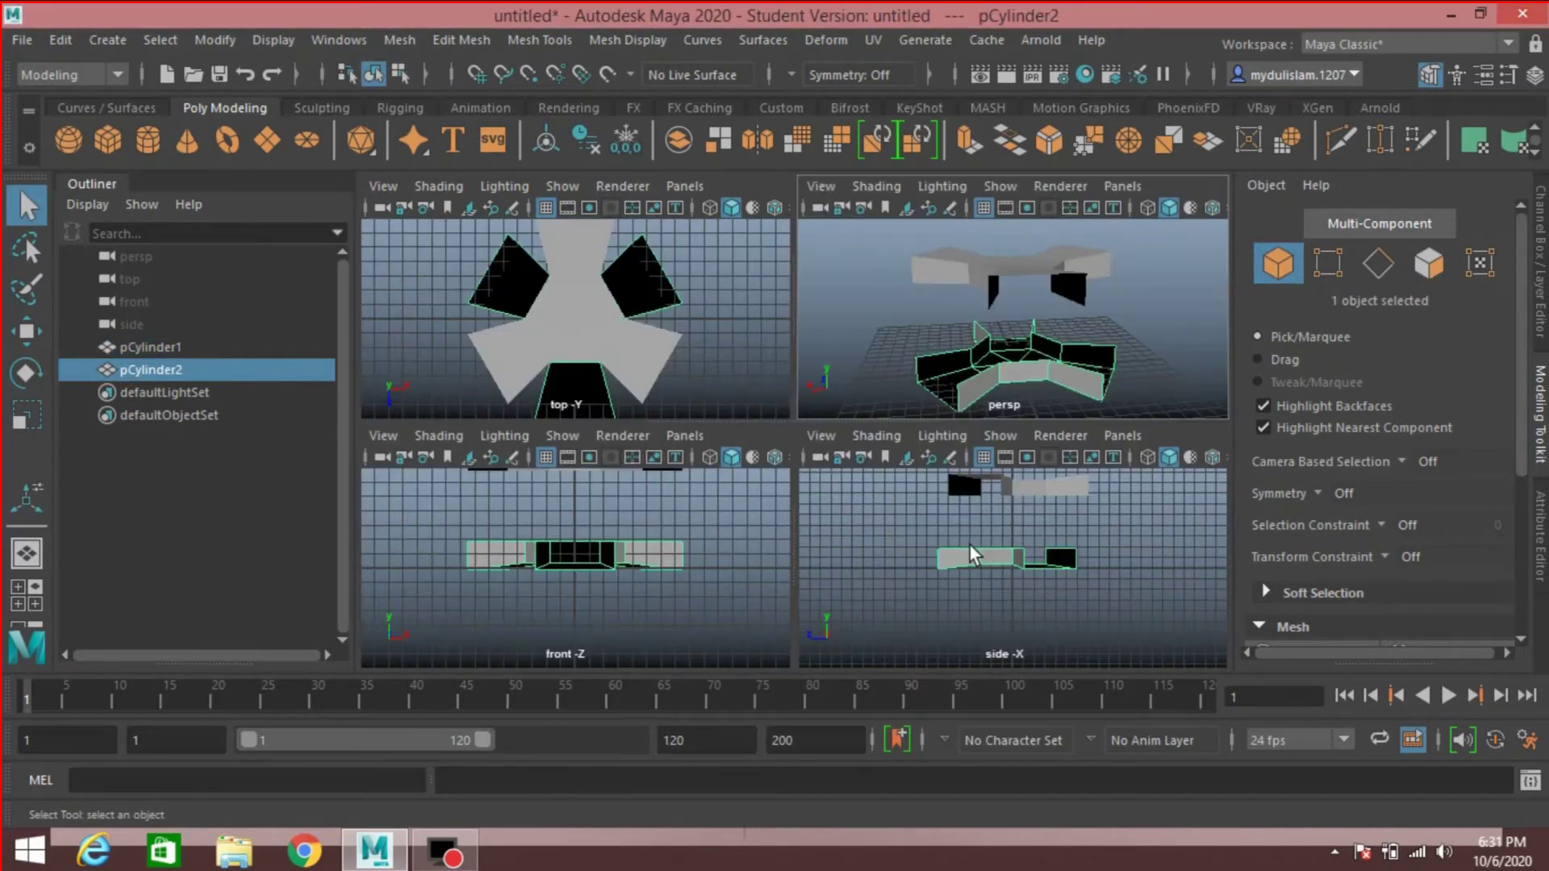
pyautogui.press('space')
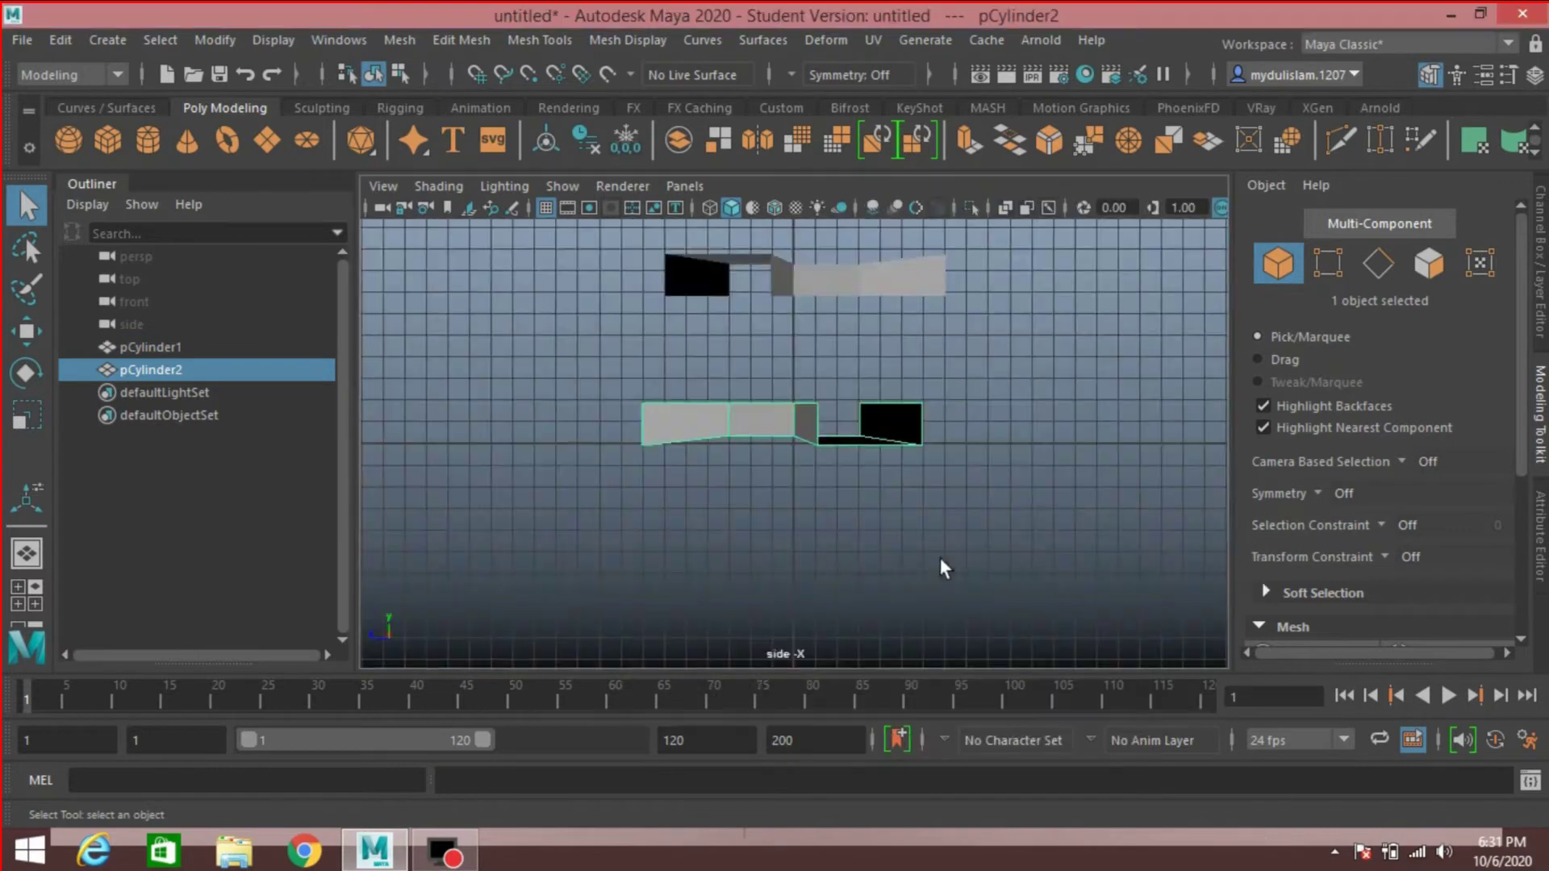
pyautogui.click(25, 331)
pyautogui.moveTo(793, 305); pyautogui.dragTo(792, 198)
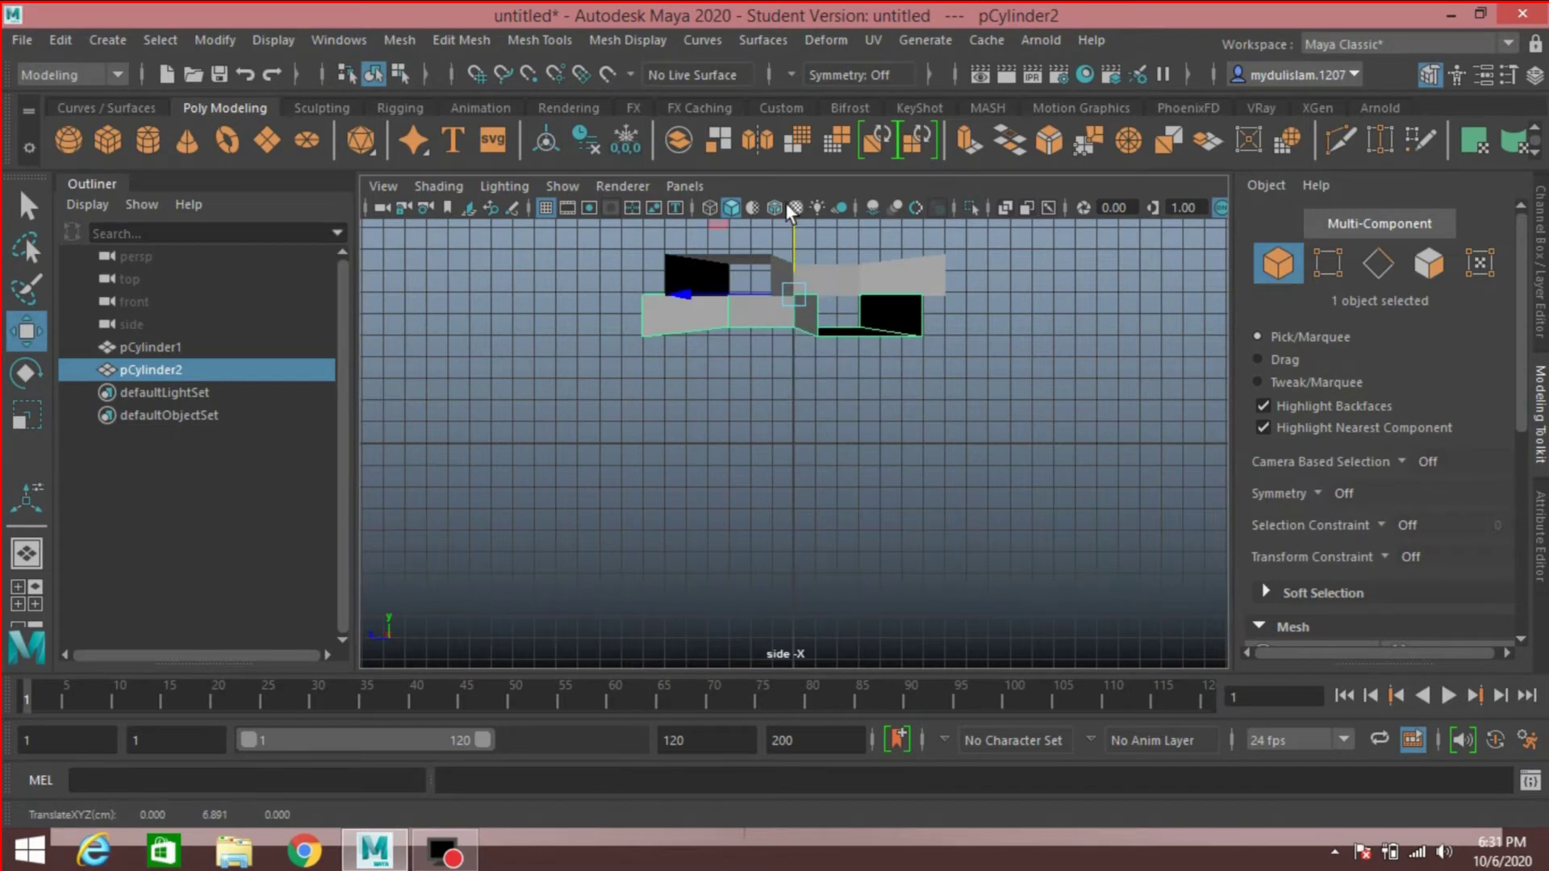
# Display wireframe on the shaded models and fine-tune the bottom piece's vertical translation to about 6.84 cm so the facing borders align
pyautogui.press('f')
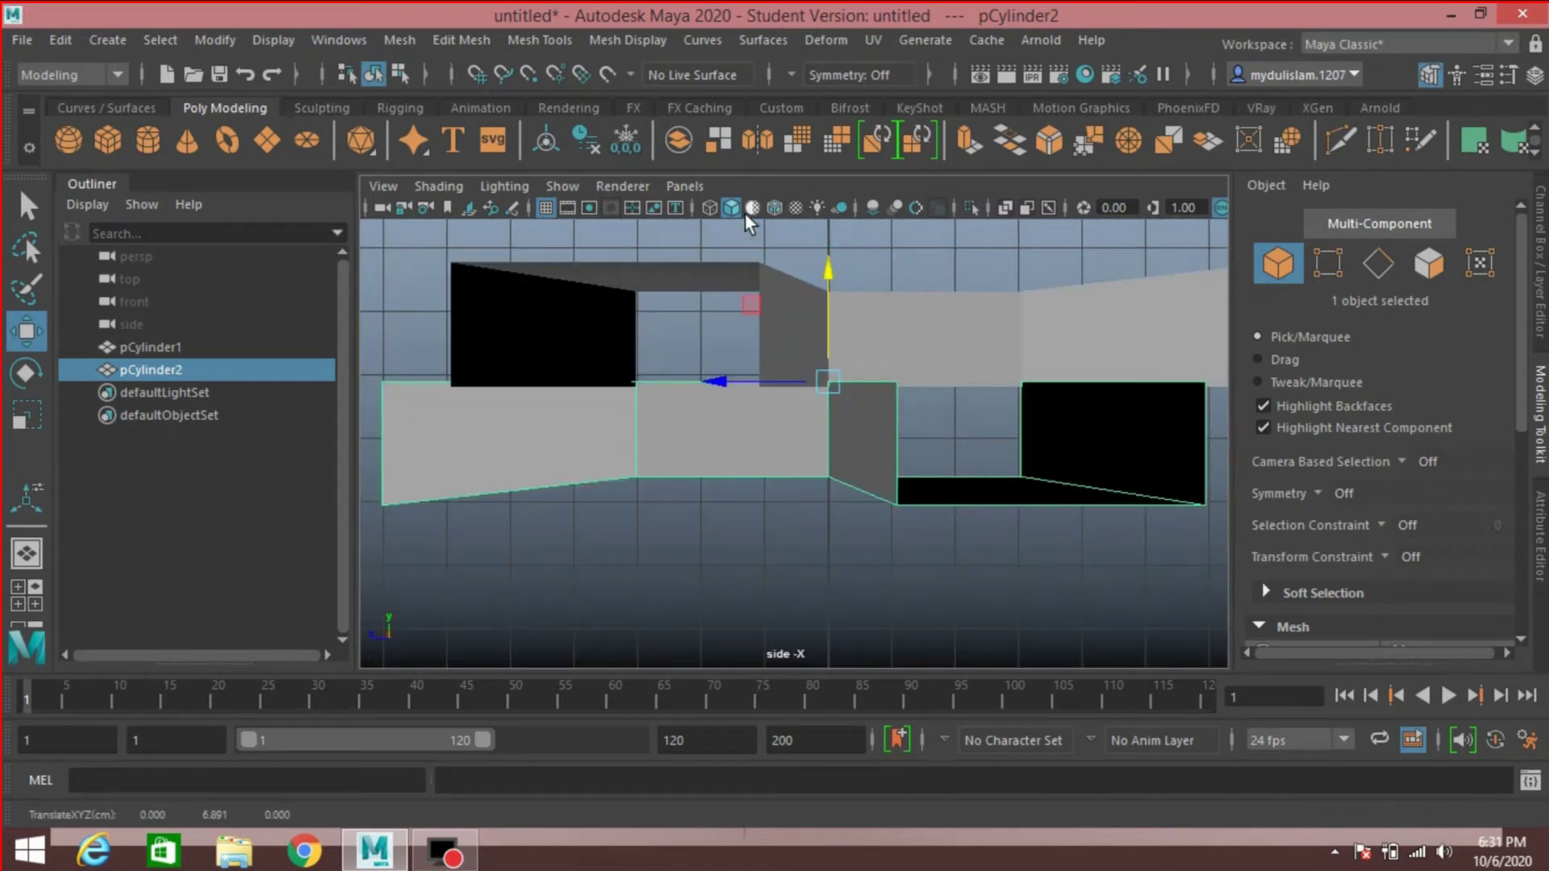
pyautogui.click(772, 207)
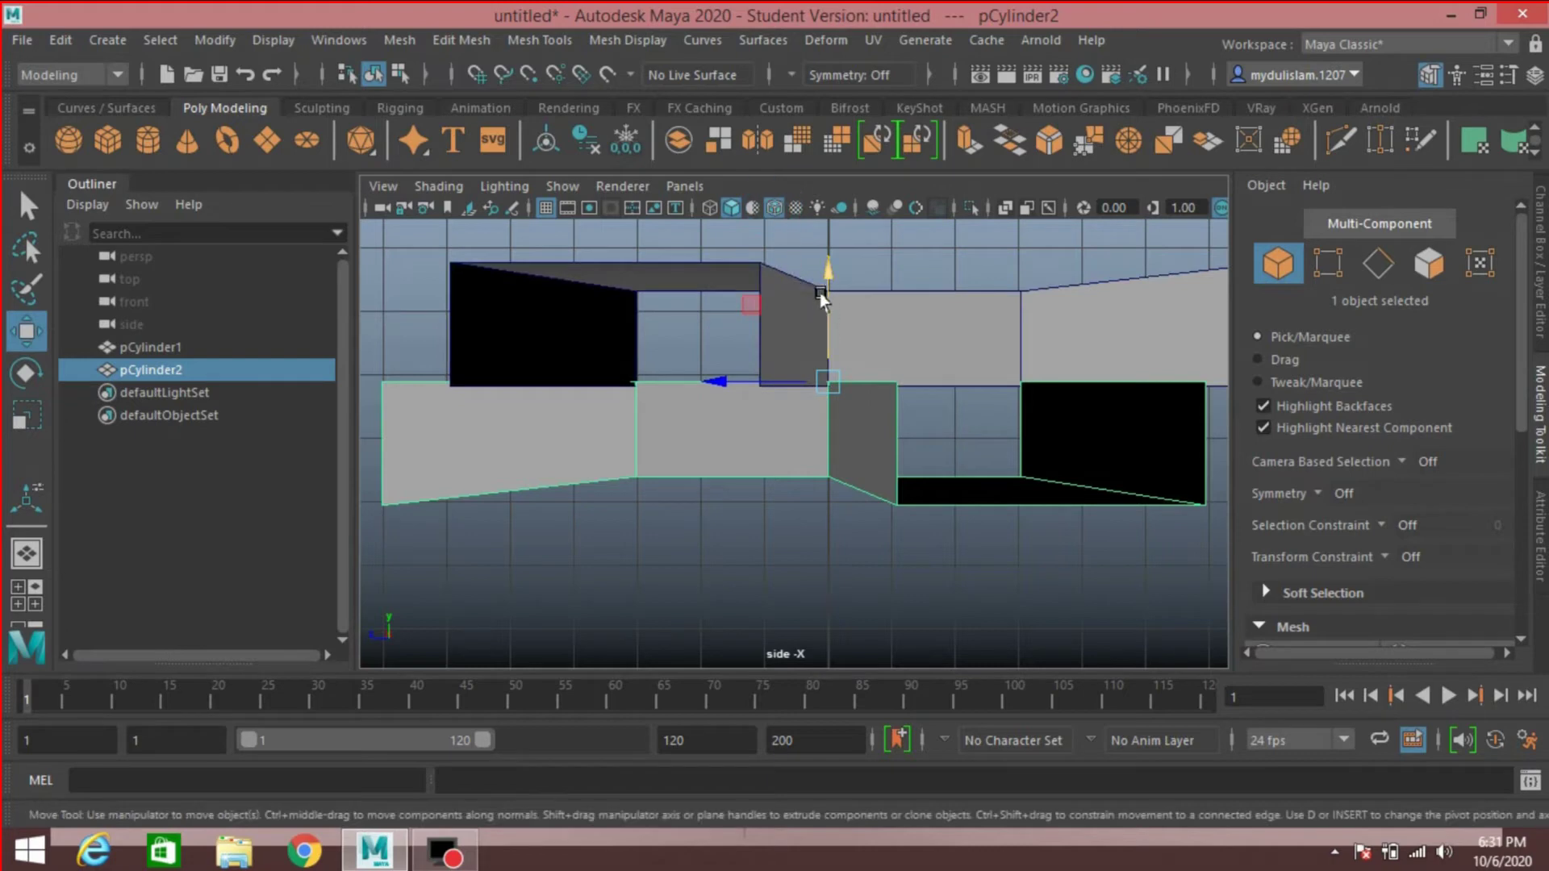
pyautogui.moveTo(820, 276); pyautogui.dragTo(822, 282)
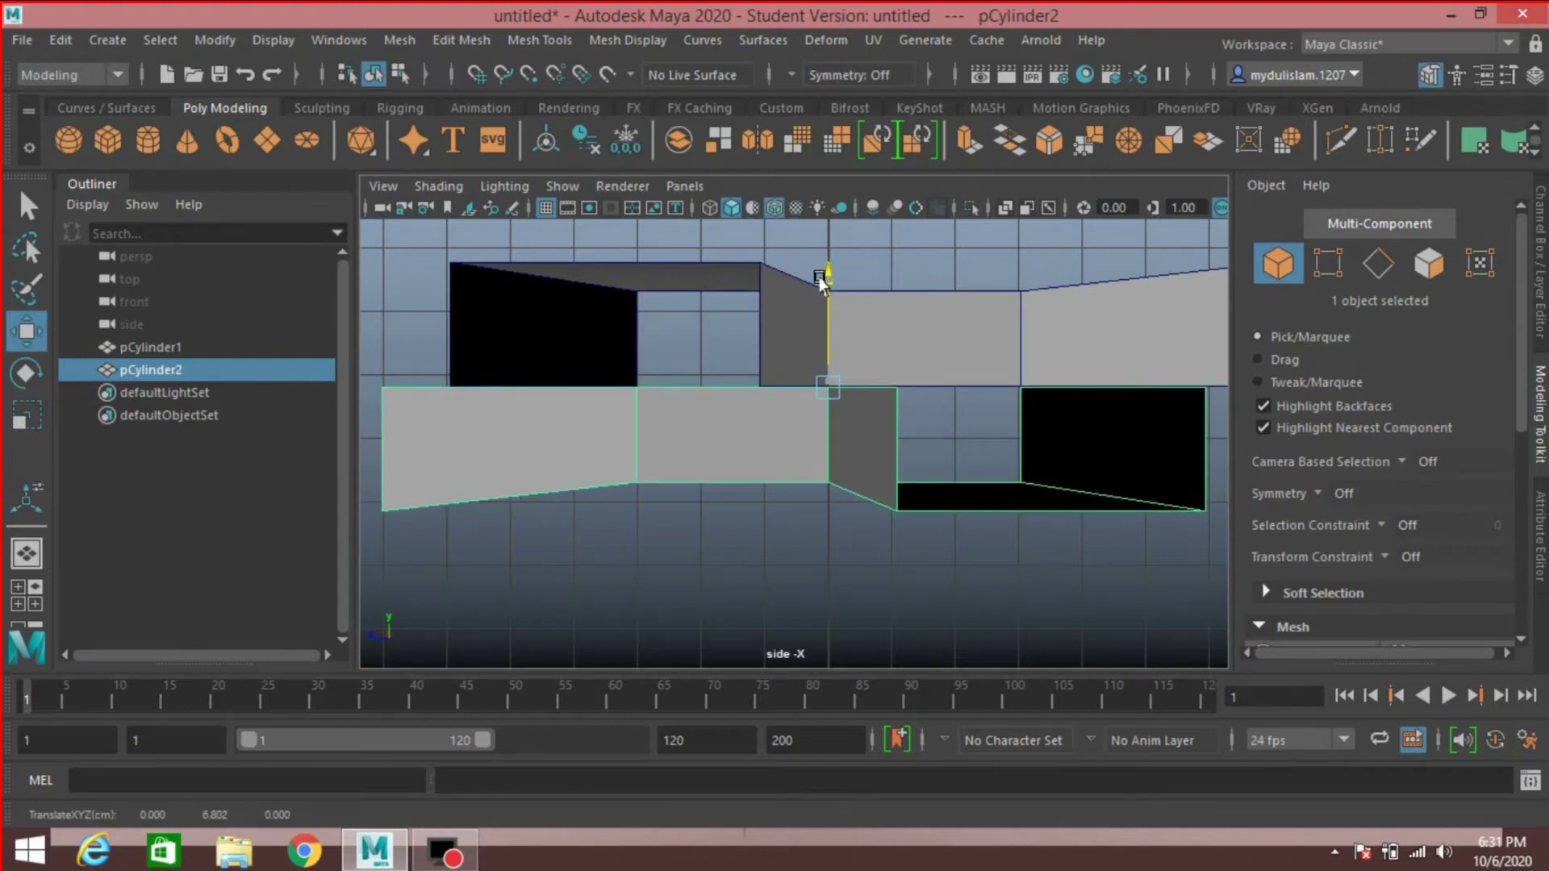
pyautogui.moveTo(821, 278); pyautogui.dragTo(821, 276)
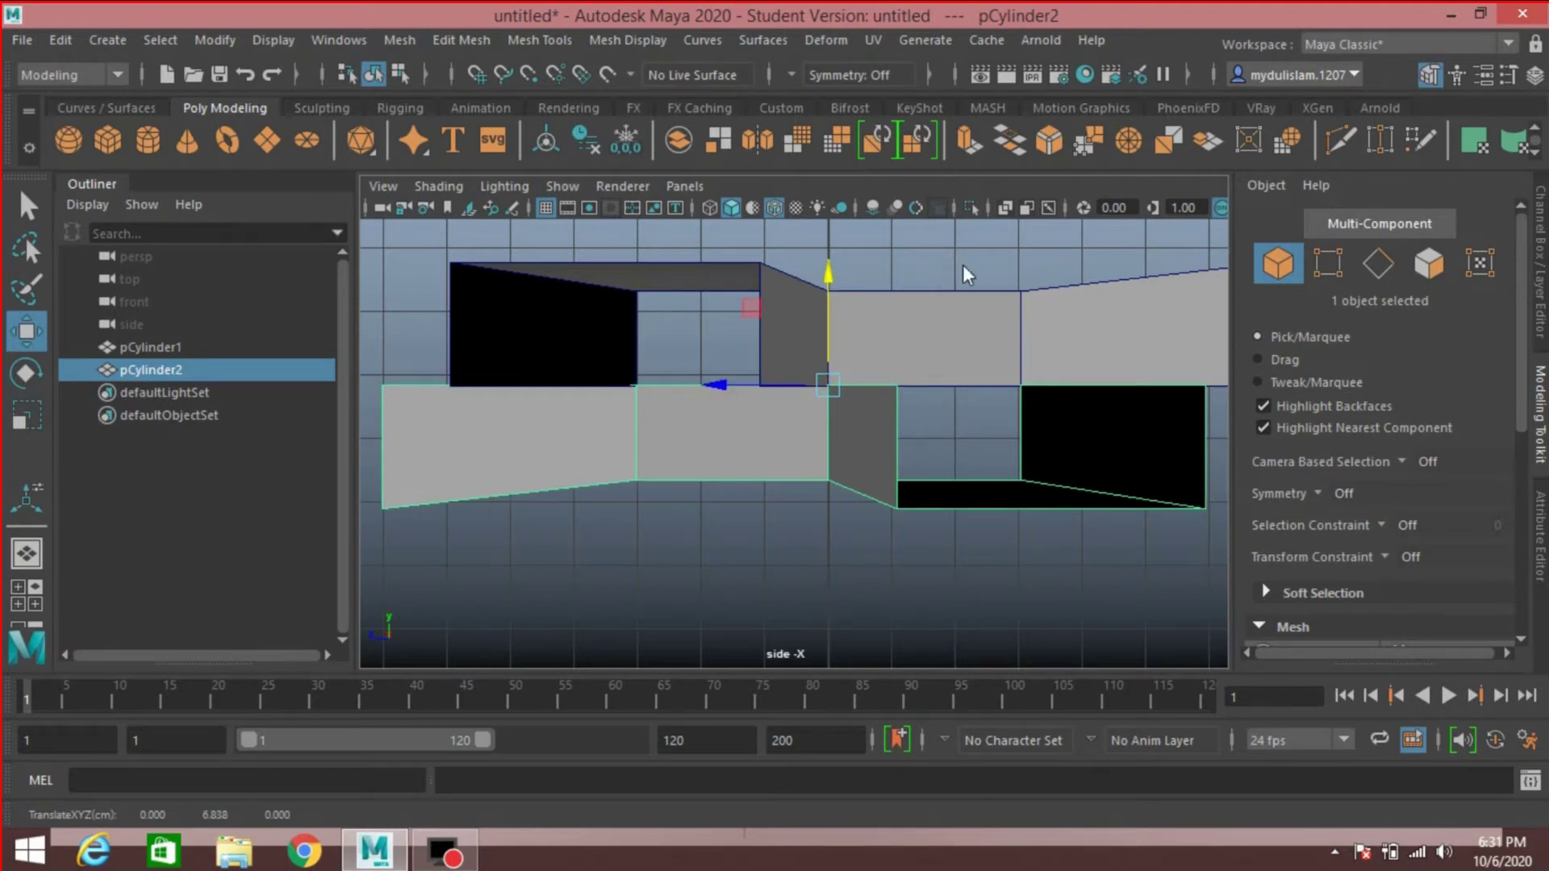
pyautogui.press('space')
pyautogui.press('space')
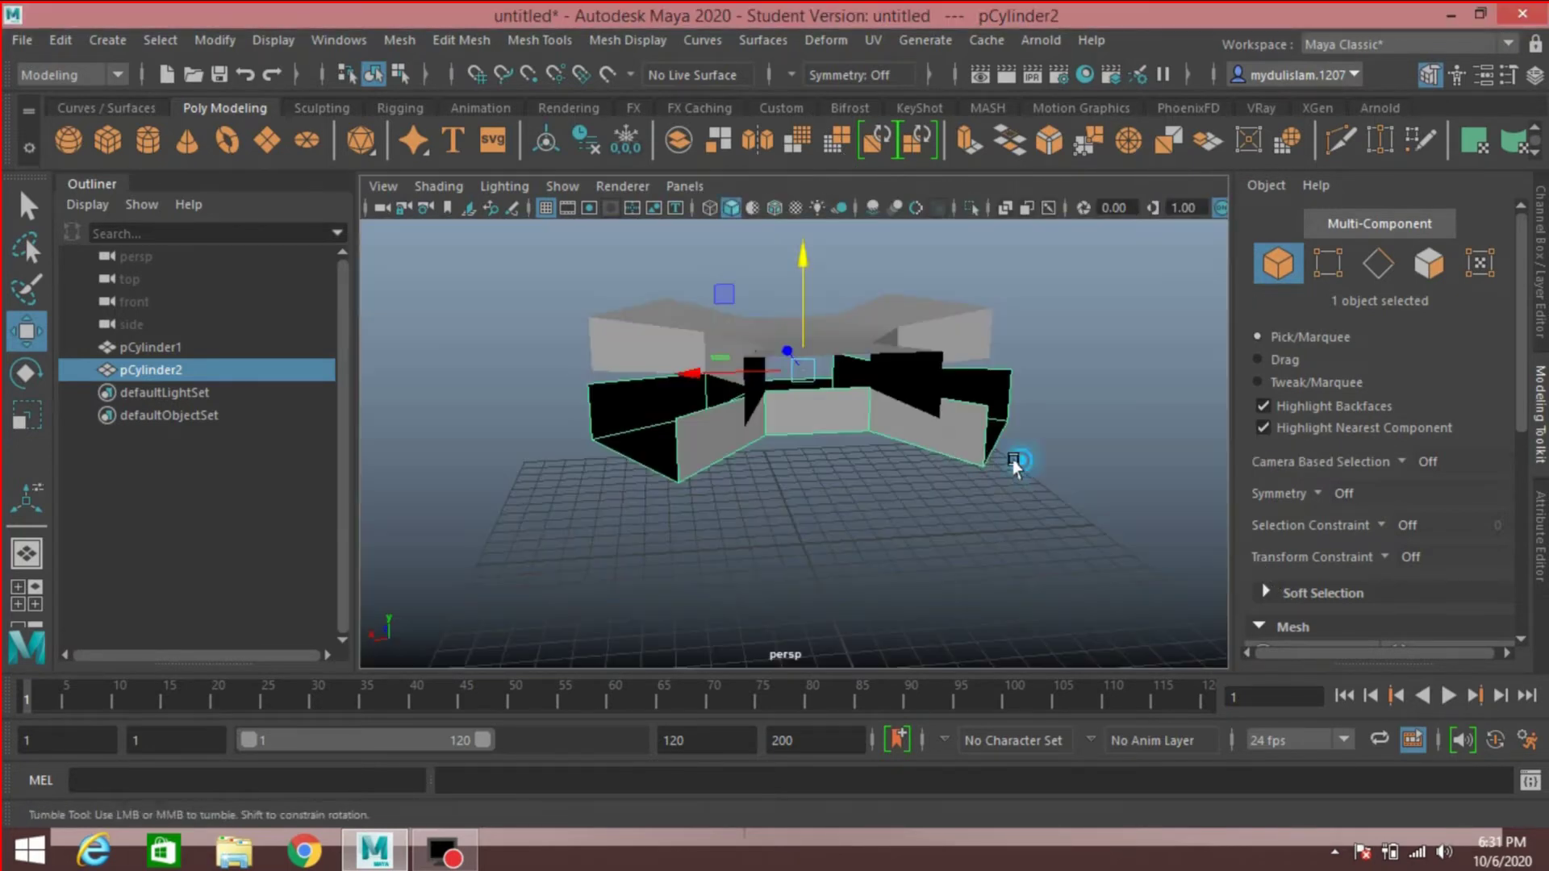
# In the perspective view, select both pieces and delete their construction history
pyautogui.keyDown('alt'); pyautogui.moveTo(1013, 453); pyautogui.dragTo(903, 477); pyautogui.keyUp('alt')
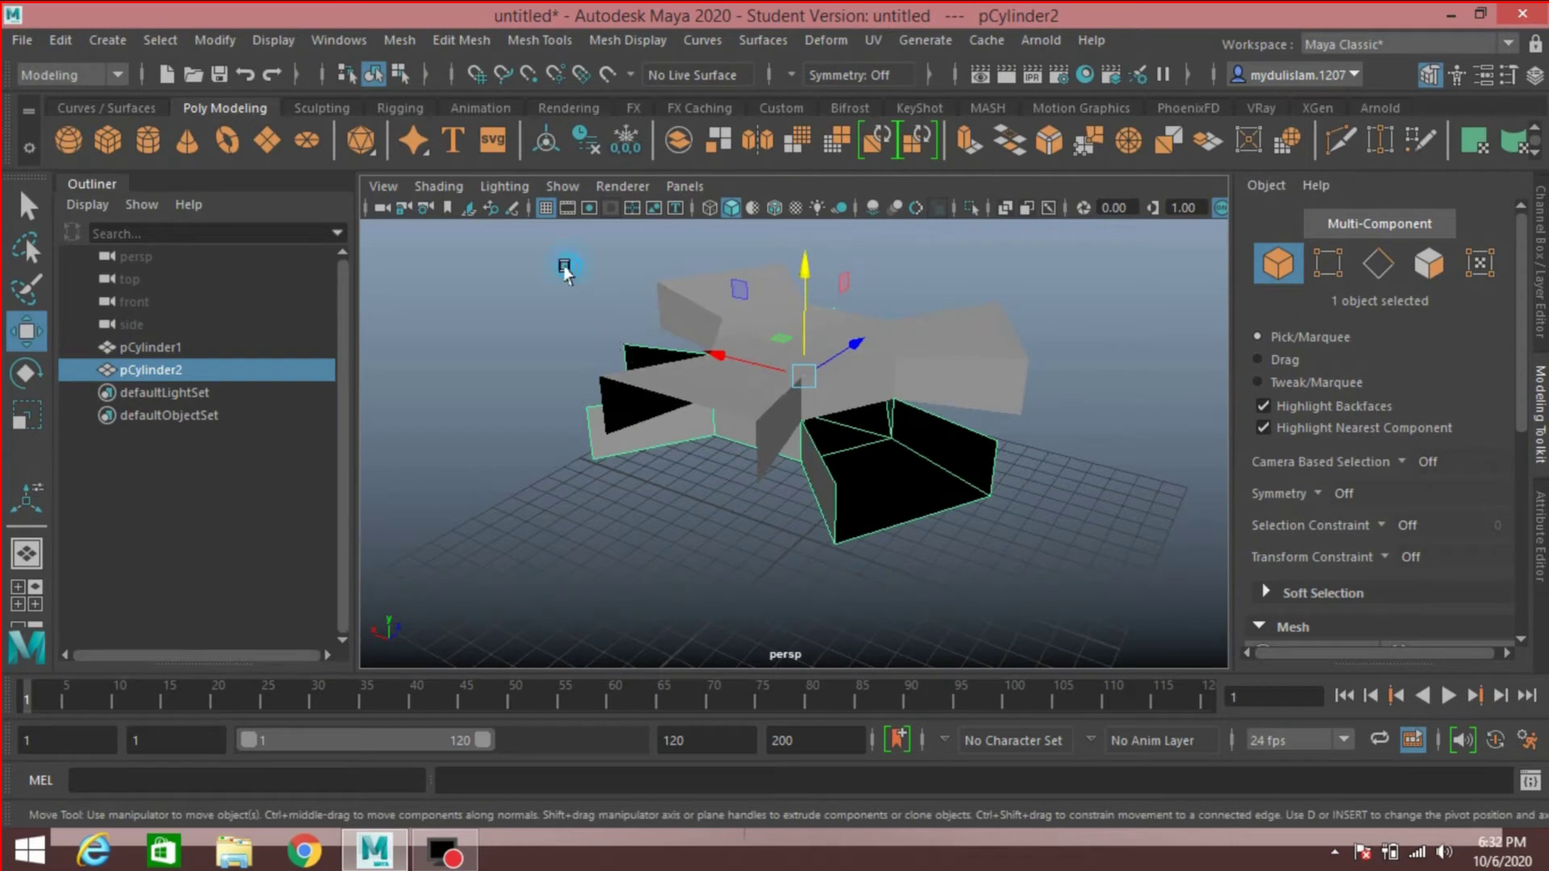
pyautogui.moveTo(565, 271); pyautogui.dragTo(865, 615)
pyautogui.keyDown('alt'); pyautogui.moveTo(690, 582); pyautogui.dragTo(791, 571); pyautogui.keyUp('alt')
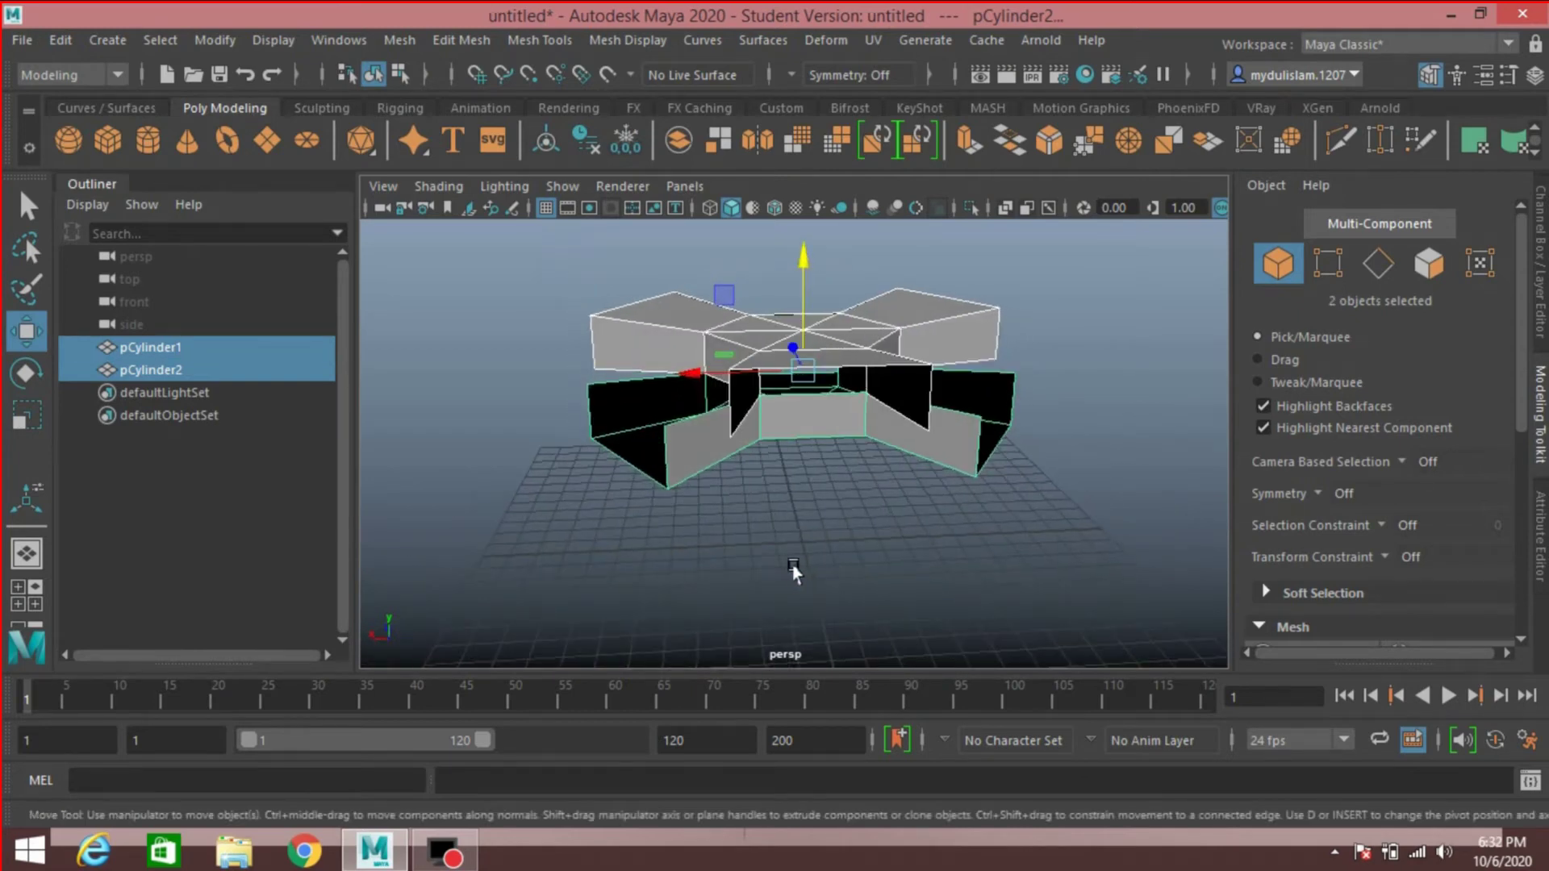
pyautogui.click(60, 40)
pyautogui.moveTo(323, 307)
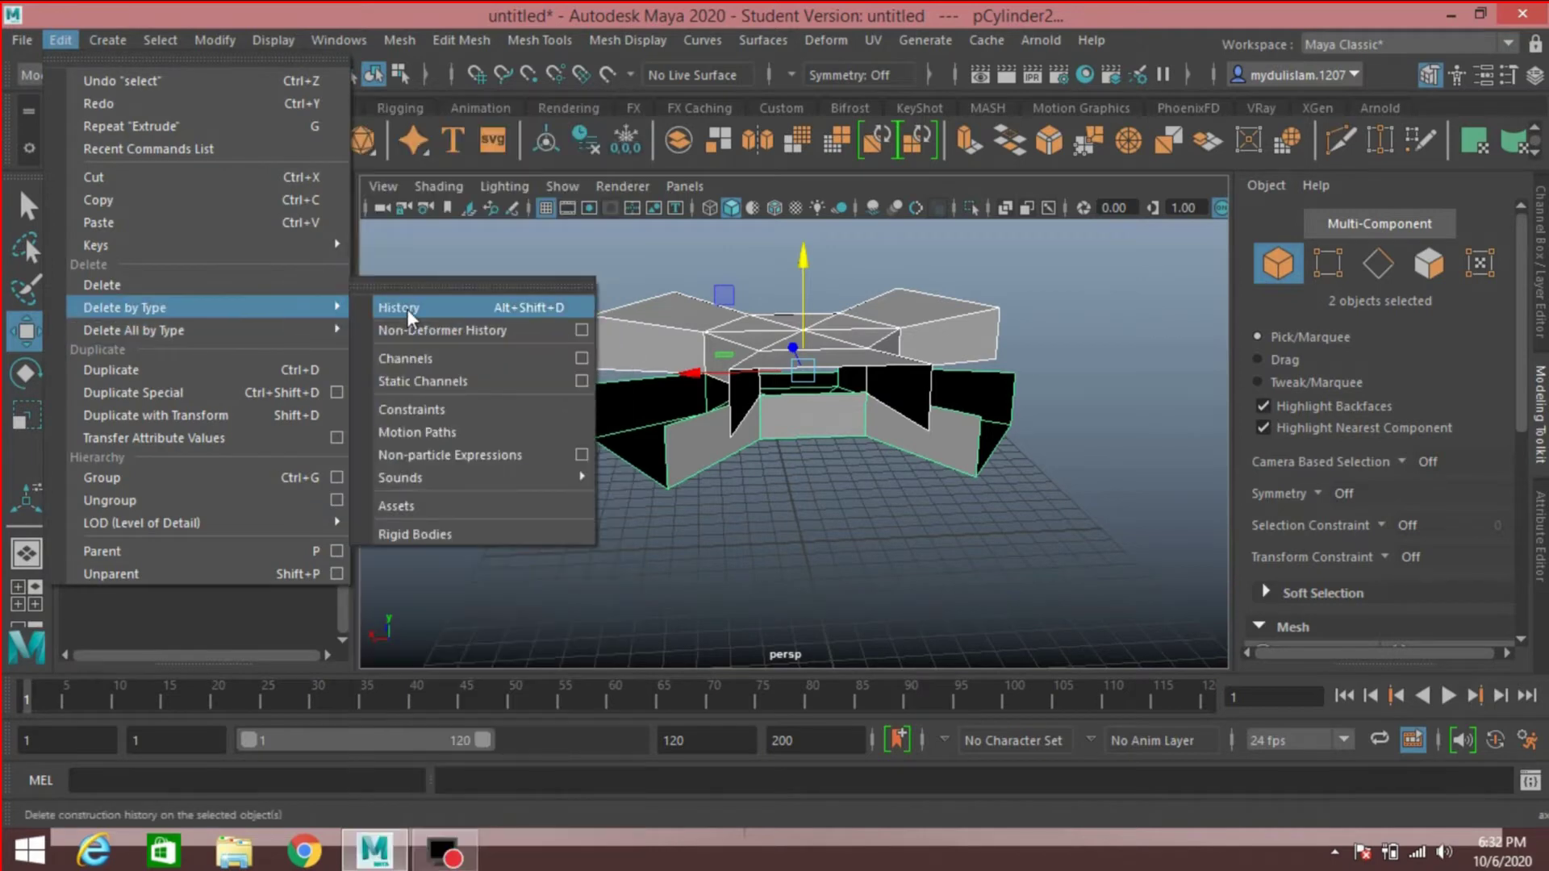
pyautogui.click(406, 308)
pyautogui.keyDown('alt'); pyautogui.moveTo(576, 436); pyautogui.dragTo(609, 440); pyautogui.keyUp('alt')
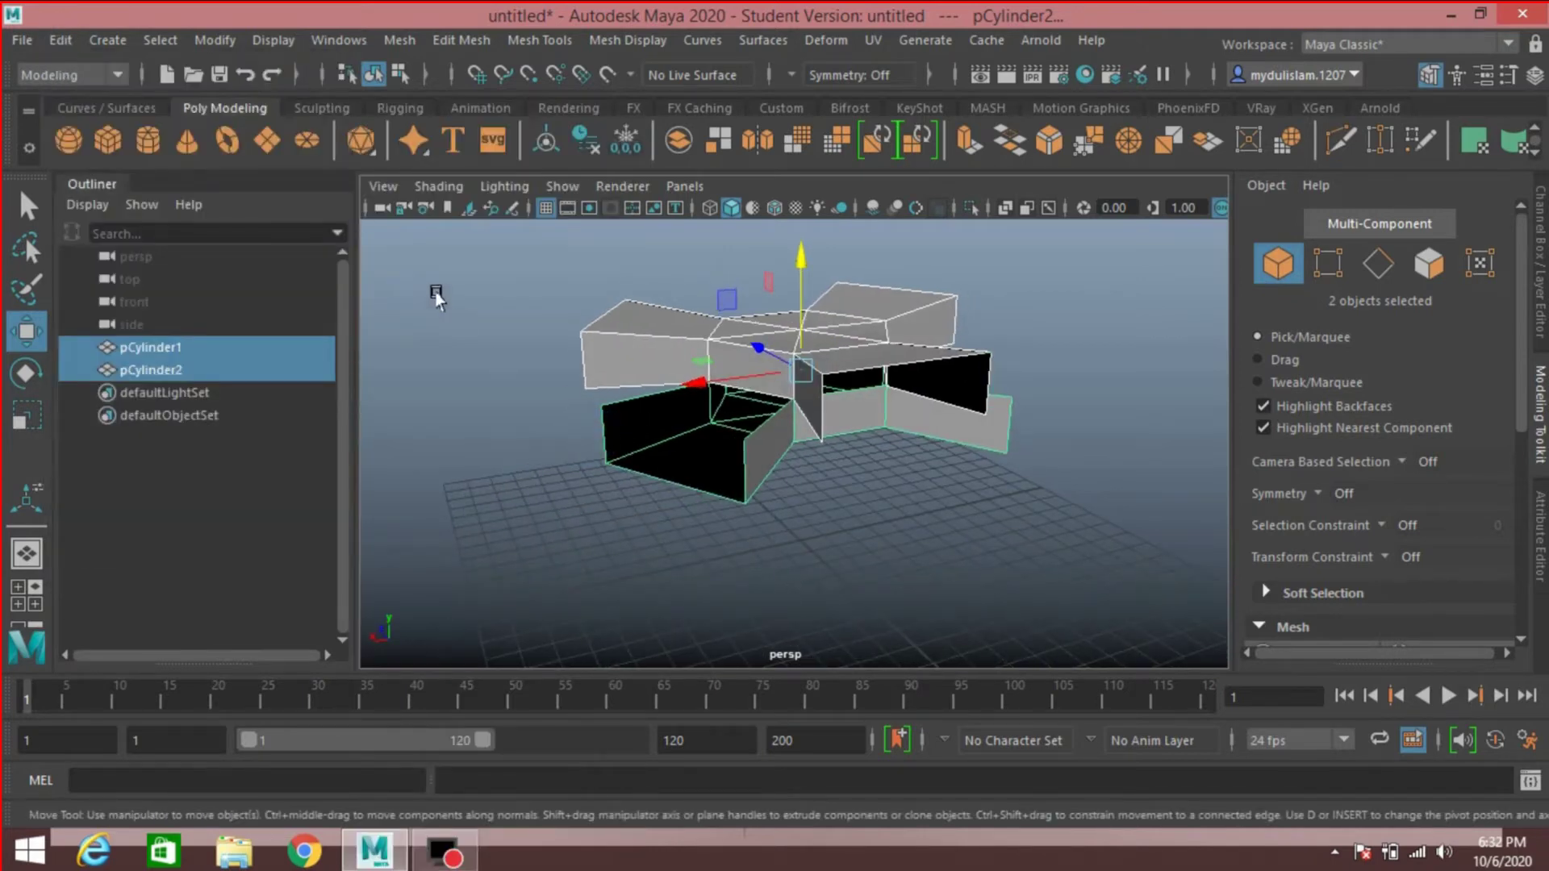
# Combine the two selected pieces into a single mesh and delete its construction history
pyautogui.keyDown('alt'); pyautogui.moveTo(576, 373); pyautogui.dragTo(657, 388); pyautogui.keyUp('alt')
pyautogui.click(394, 40)
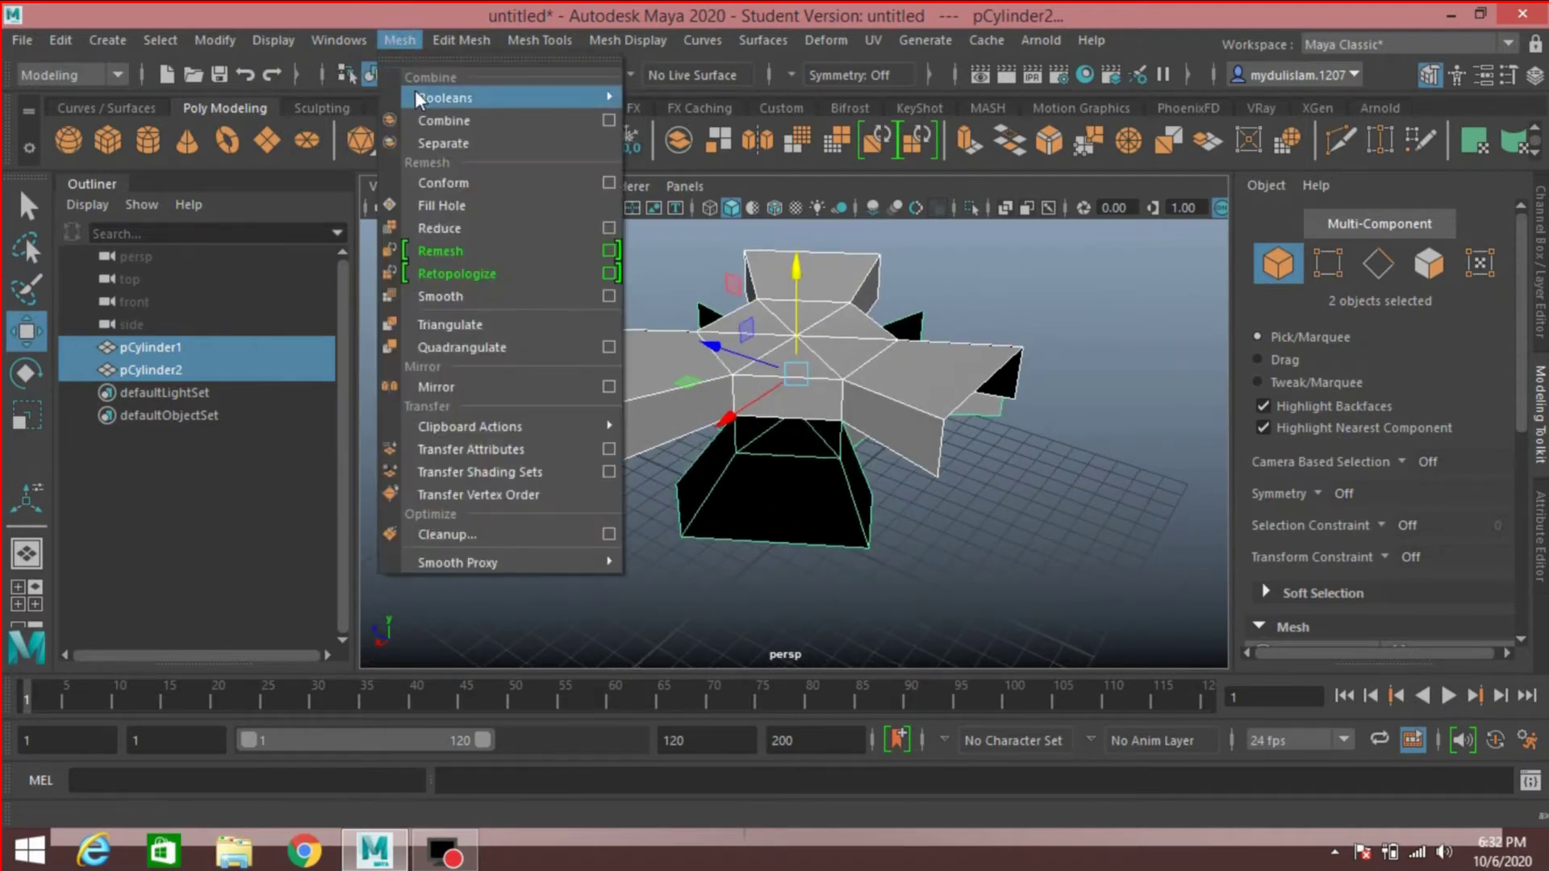
pyautogui.click(428, 113)
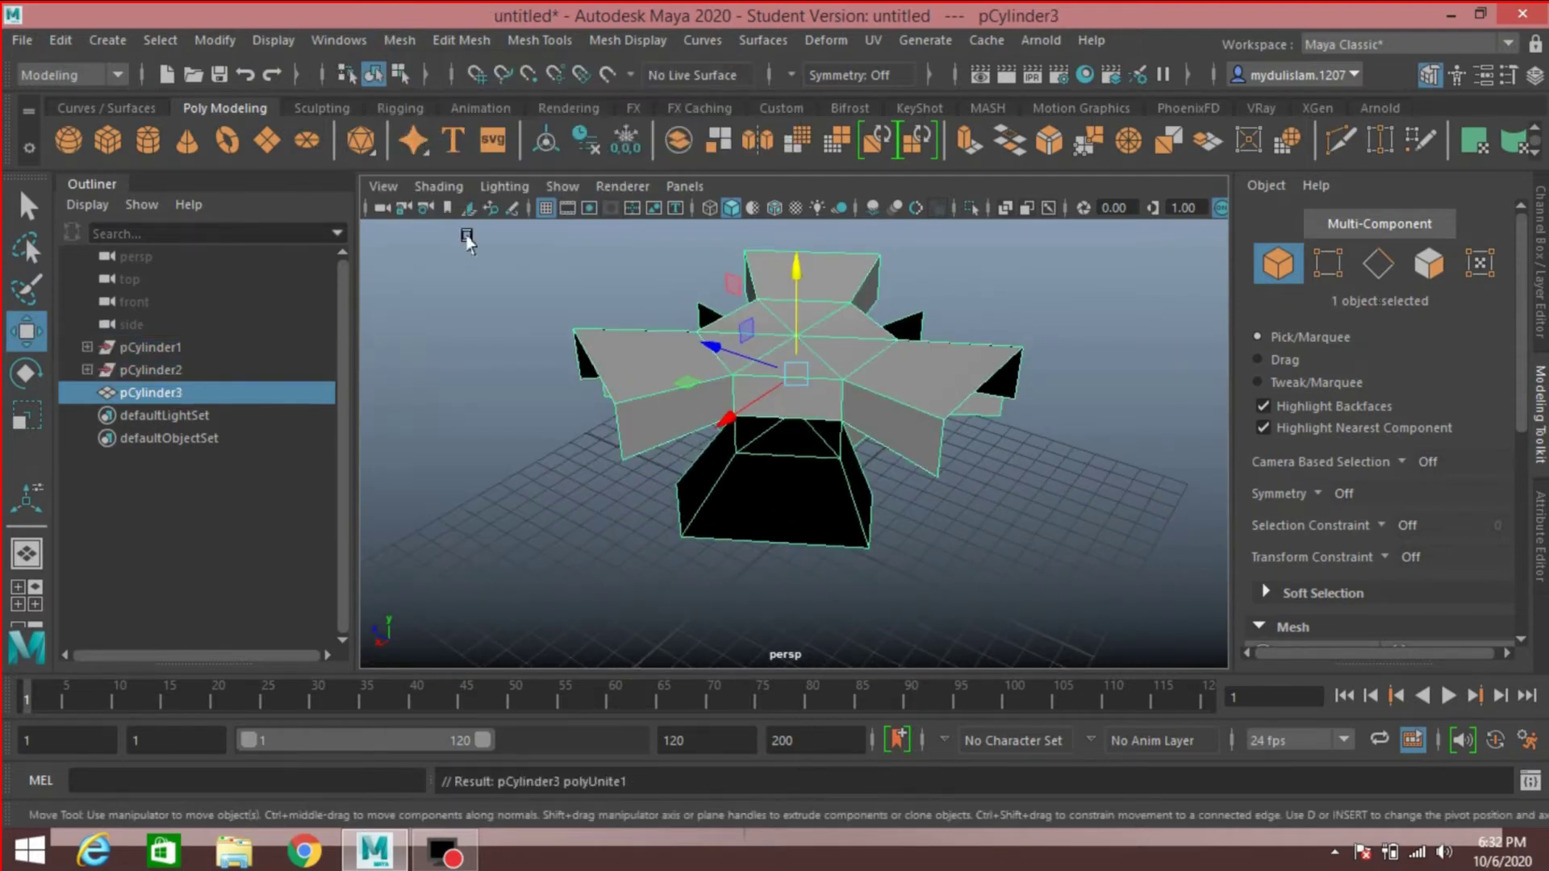
pyautogui.click(70, 42)
pyautogui.moveTo(282, 311)
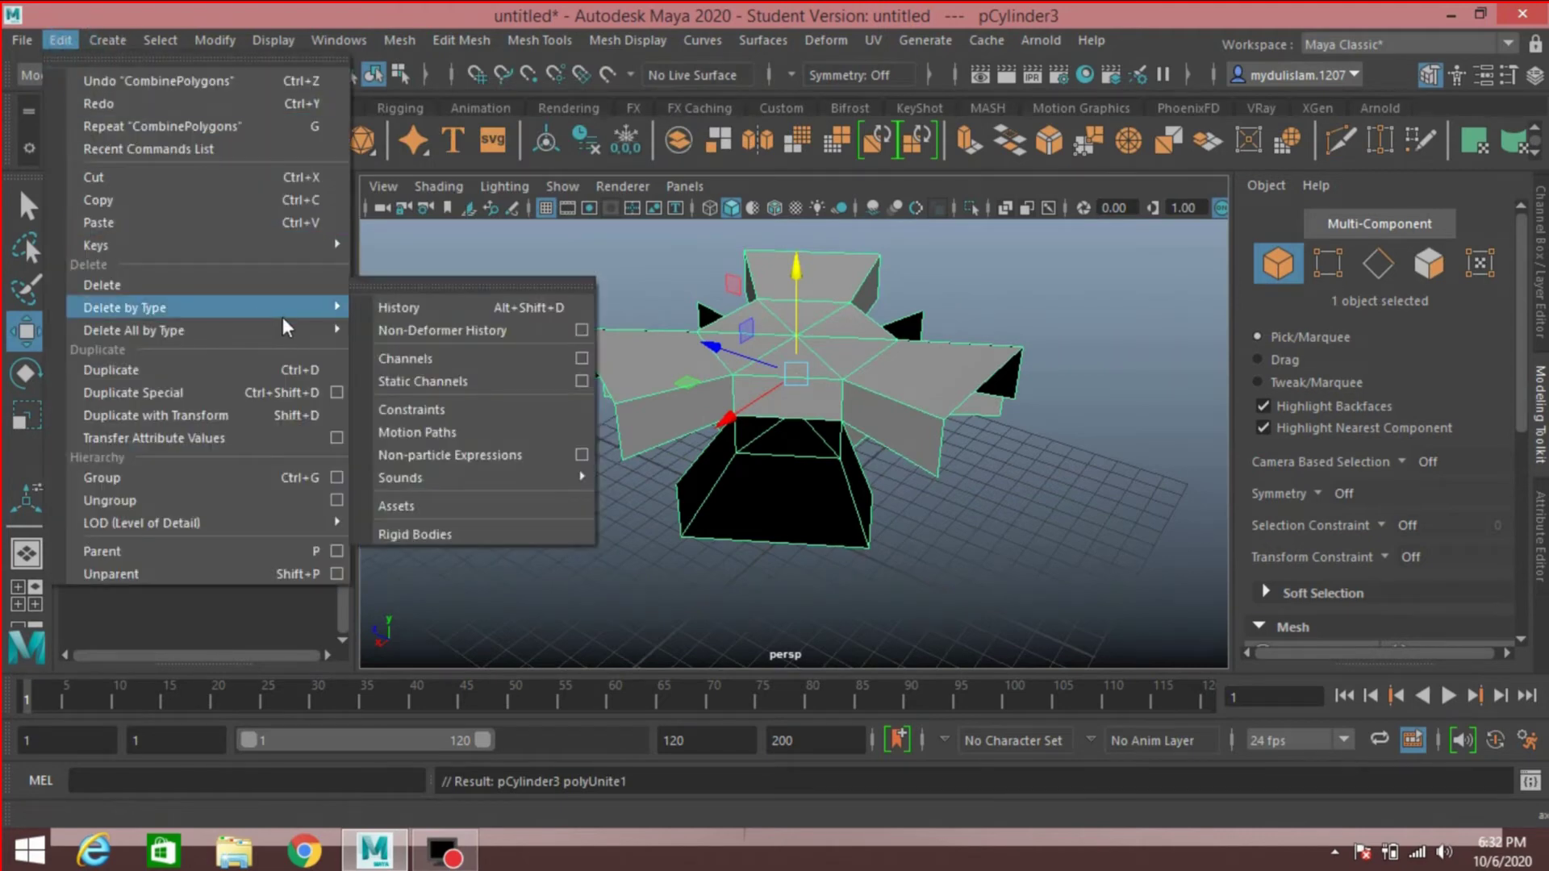
pyautogui.click(381, 326)
# In vertex mode, select the two overlapping vertices at one inner corner of the seam and merge them
pyautogui.keyDown('alt'); pyautogui.moveTo(574, 418); pyautogui.dragTo(525, 412); pyautogui.keyUp('alt')
pyautogui.moveTo(722, 432)
pyautogui.keyDown('alt'); pyautogui.mouseDown()
pyautogui.moveTo(540, 425)
pyautogui.moveTo(738, 446)
pyautogui.mouseUp(); pyautogui.keyUp('alt')
pyautogui.scroll(4, 750, 444)
pyautogui.click(1321, 274)
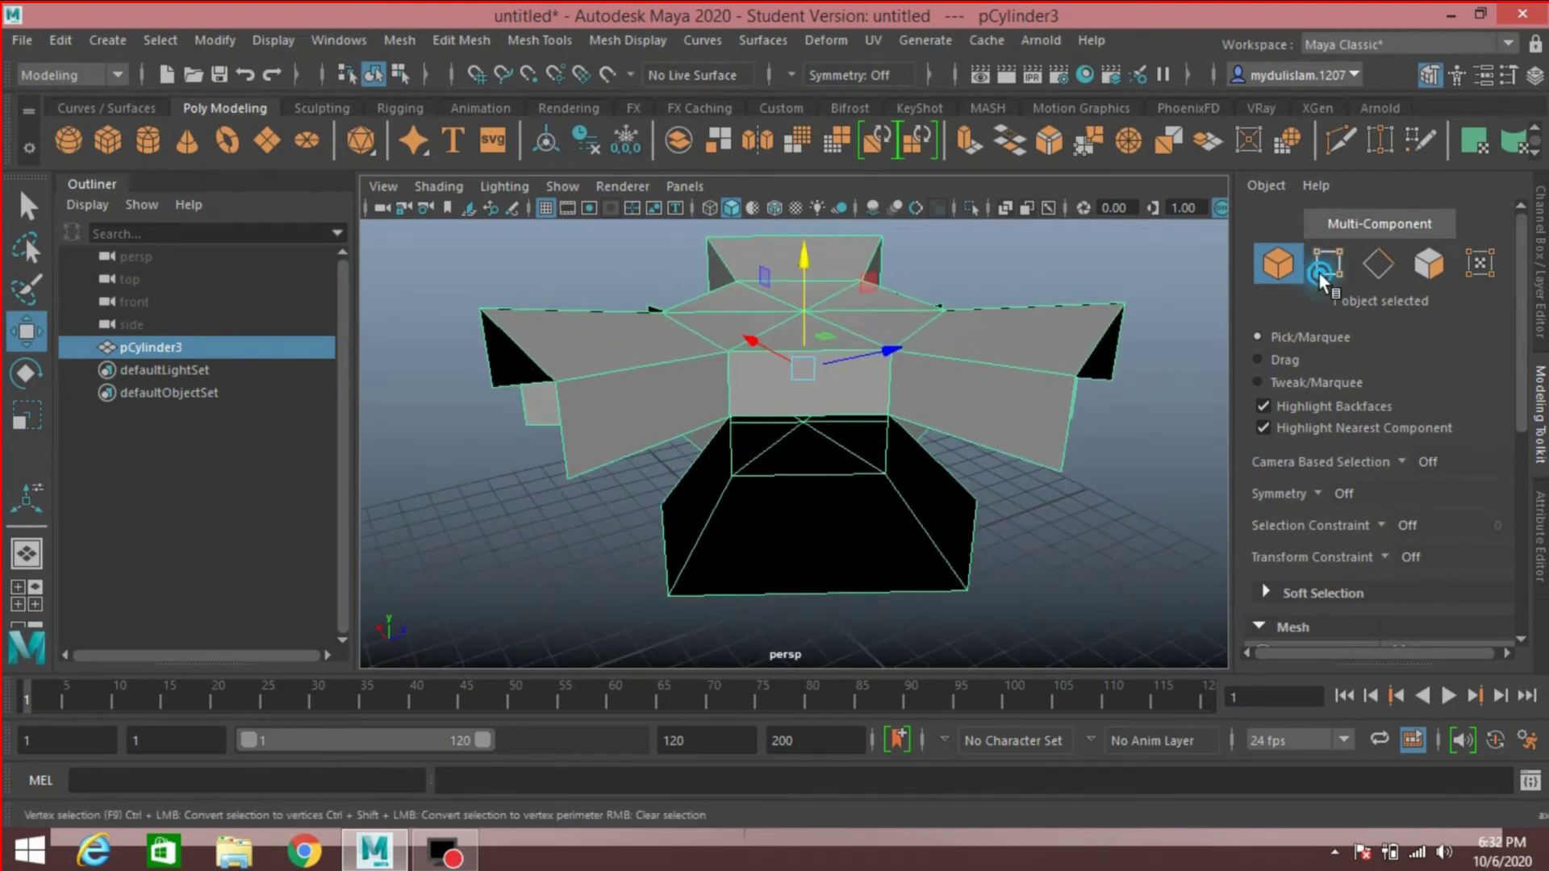
pyautogui.keyDown('alt'); pyautogui.moveTo(1049, 390); pyautogui.dragTo(851, 376); pyautogui.keyUp('alt')
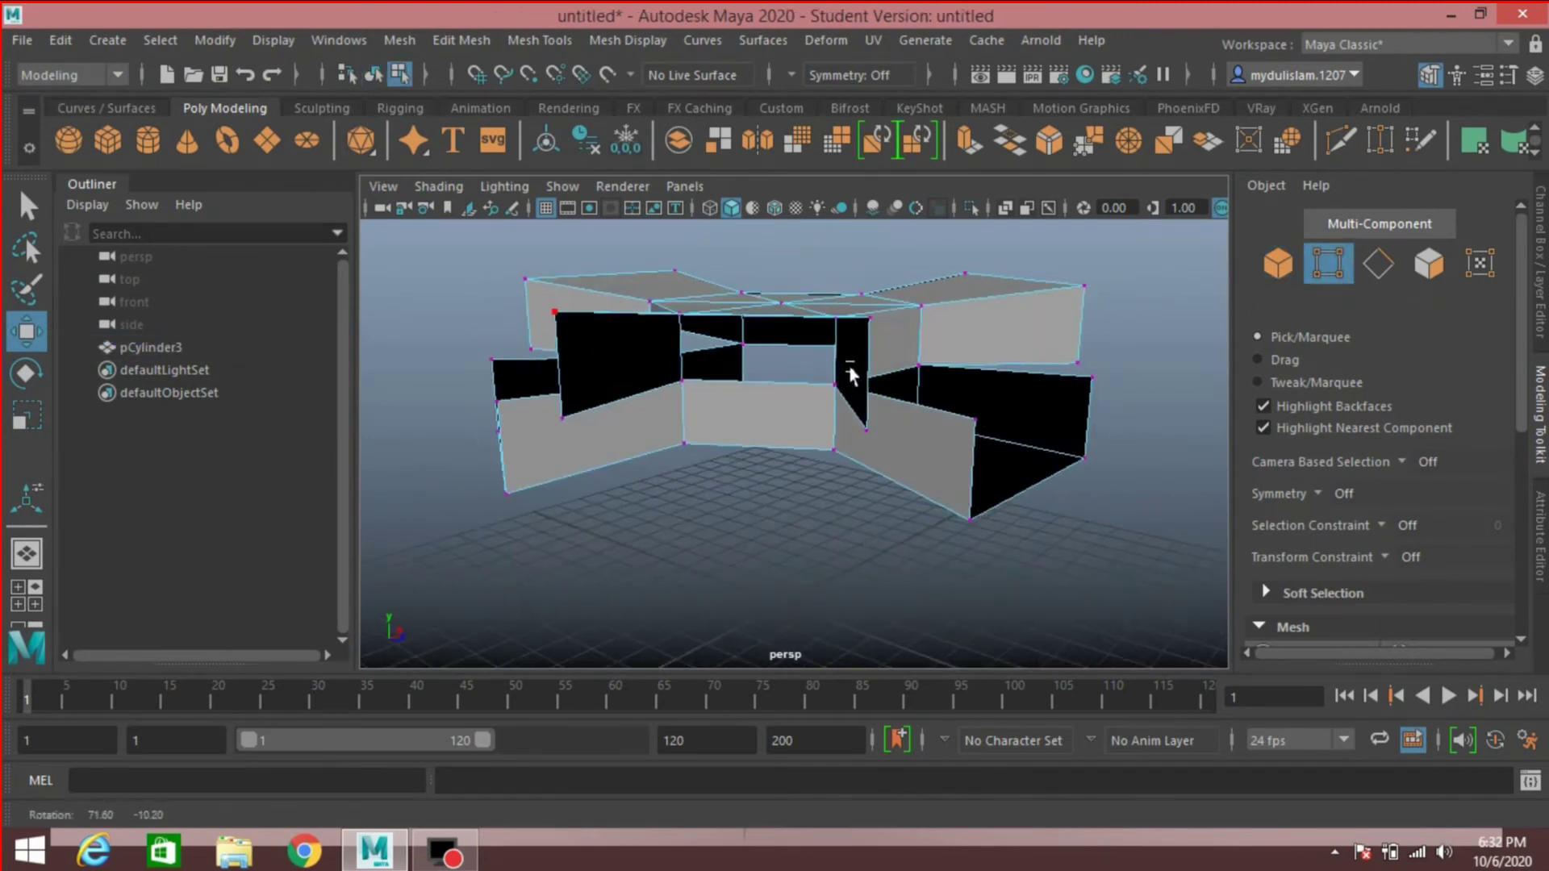
pyautogui.scroll(4, 782, 380)
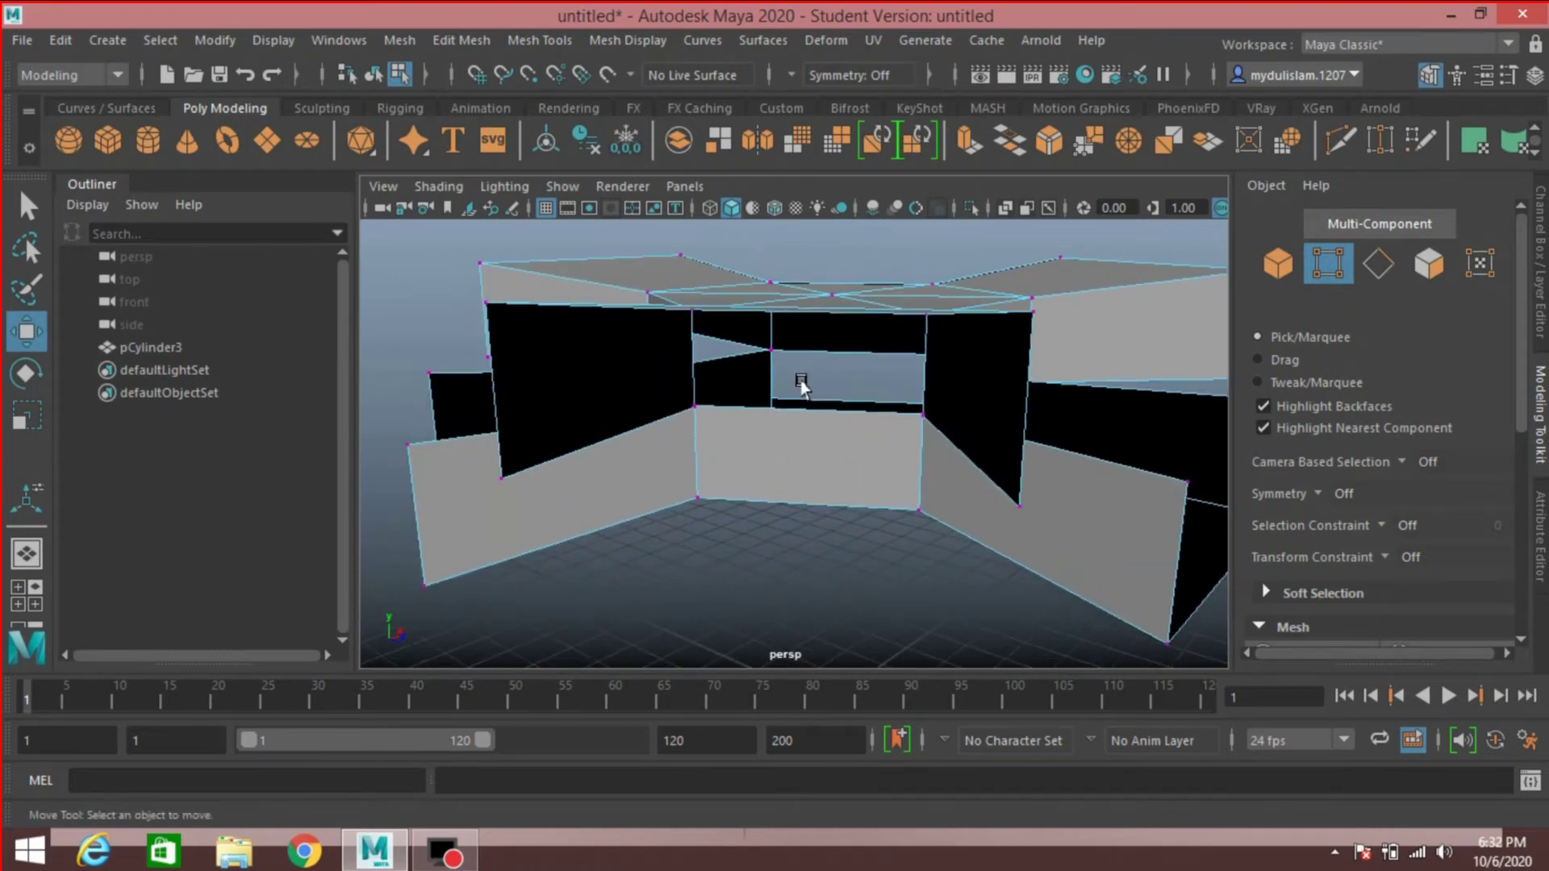
pyautogui.moveTo(675, 403); pyautogui.dragTo(699, 415)
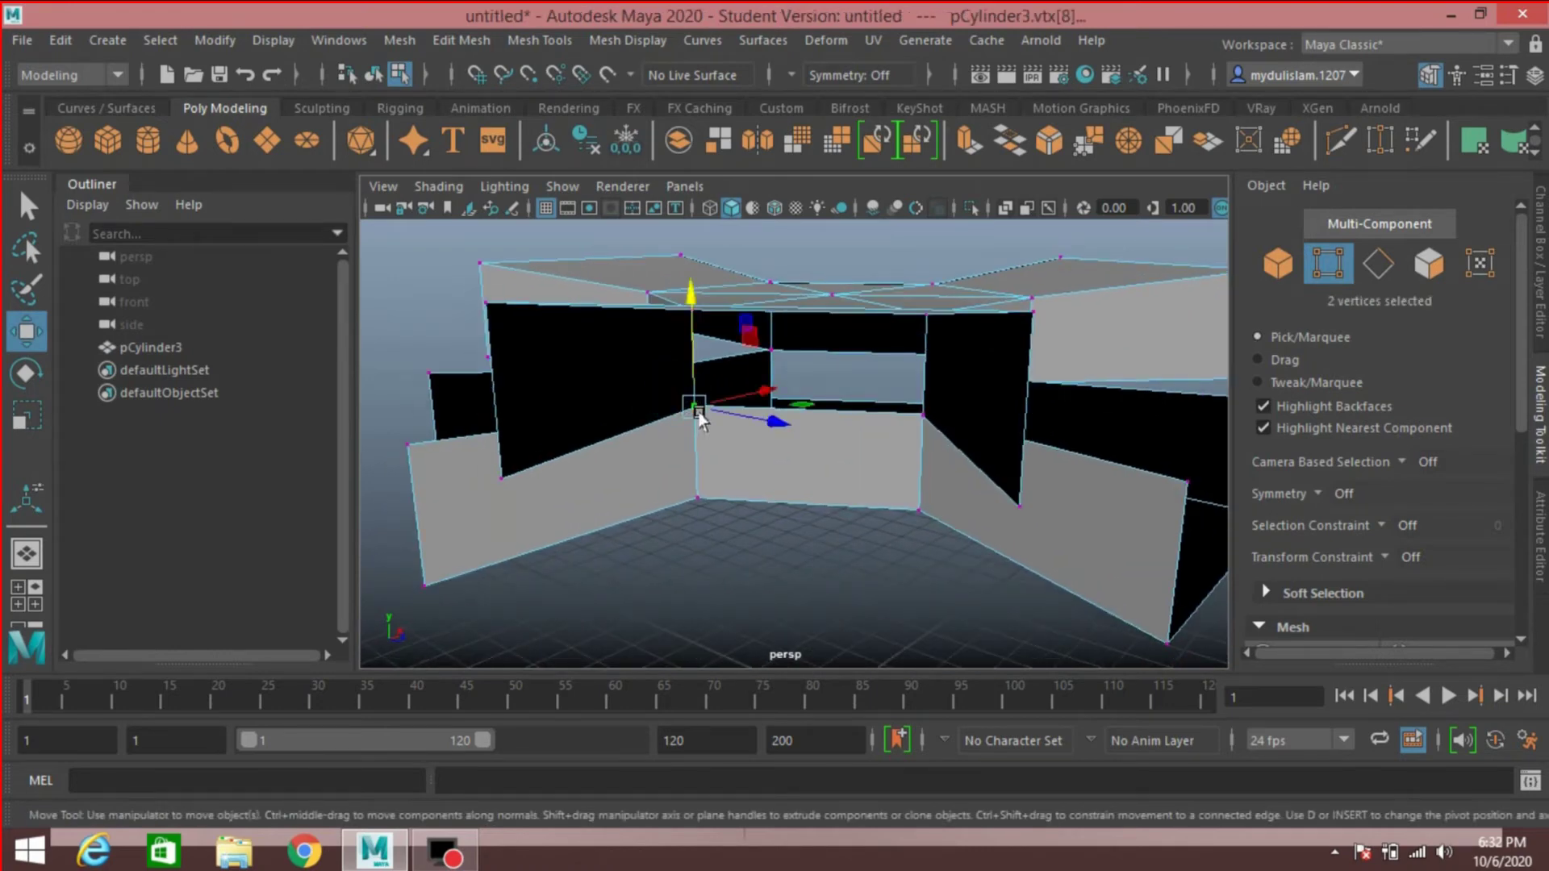
pyautogui.click(443, 41)
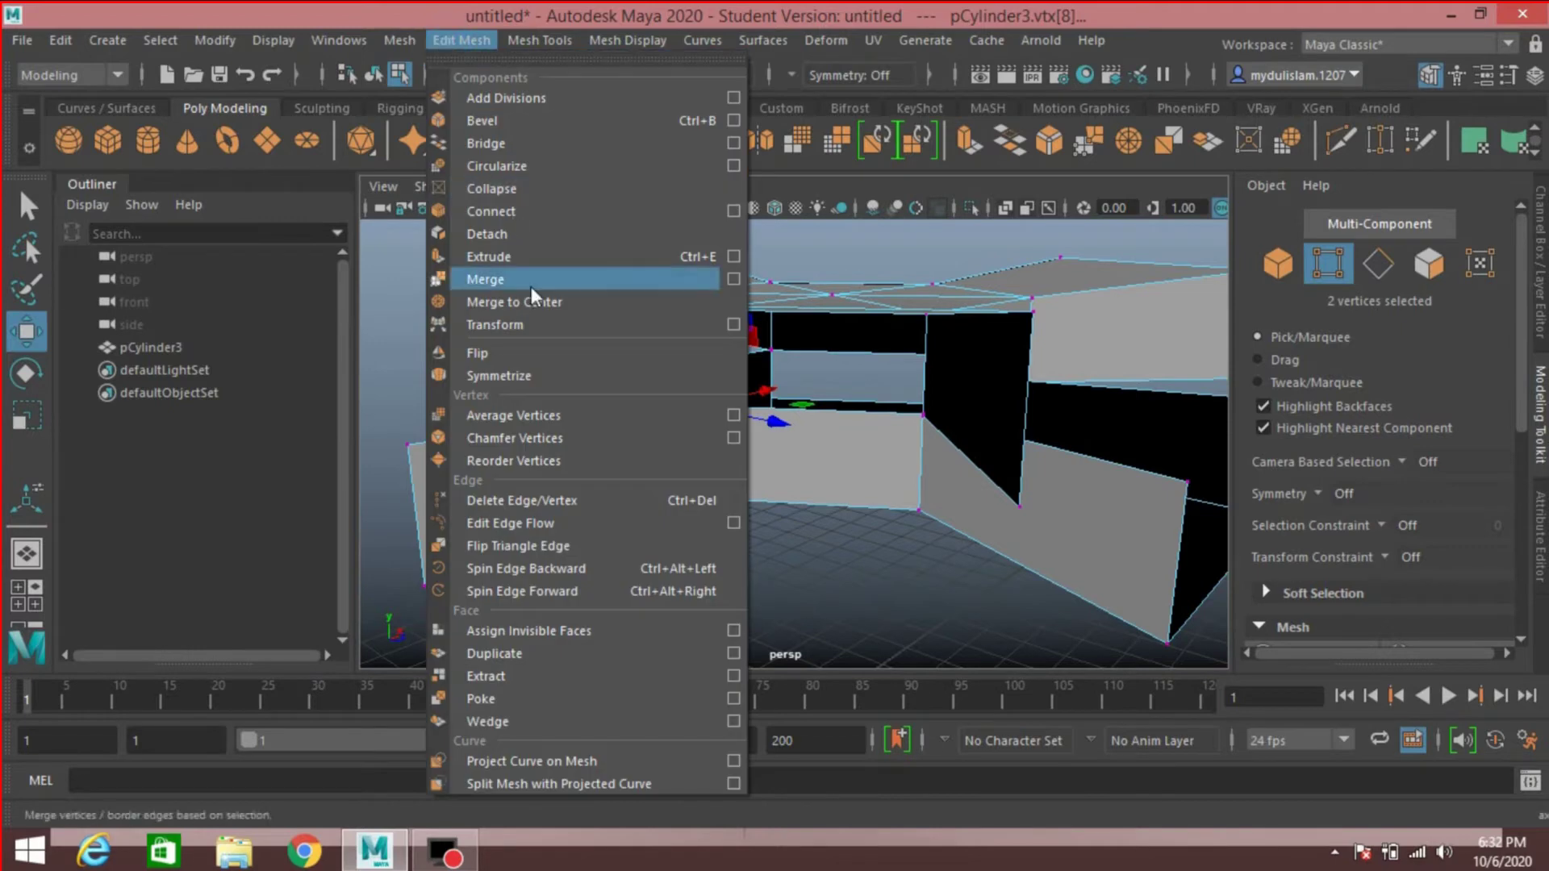
pyautogui.click(529, 282)
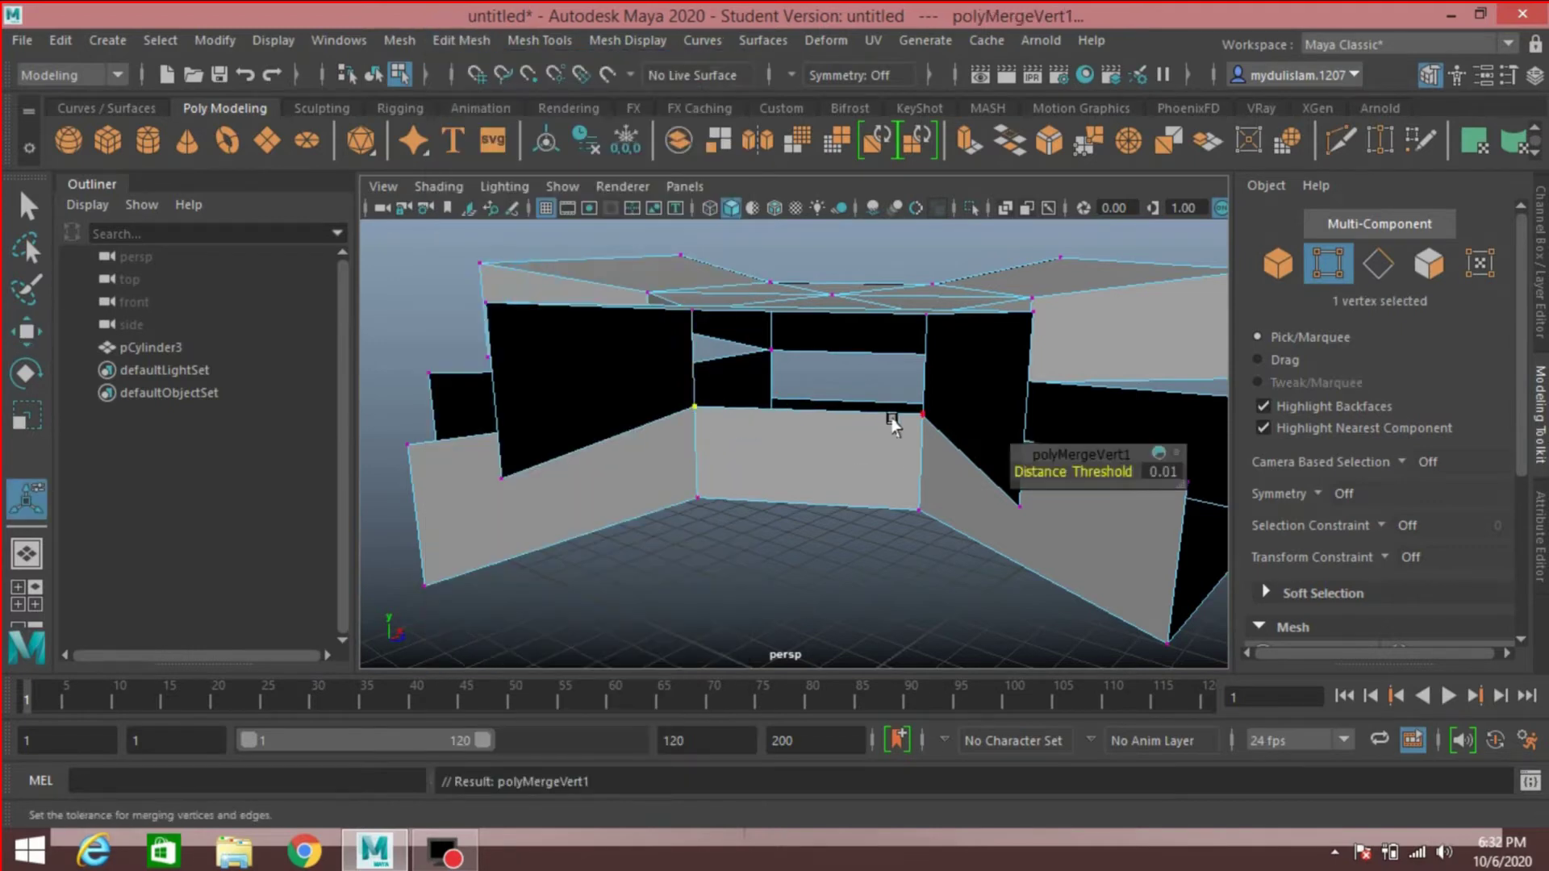
# Merge the overlapping vertex pairs at the next two inner corners of the seam, one pair at a time
pyautogui.moveTo(885, 410); pyautogui.dragTo(655, 440)
pyautogui.click(686, 448)
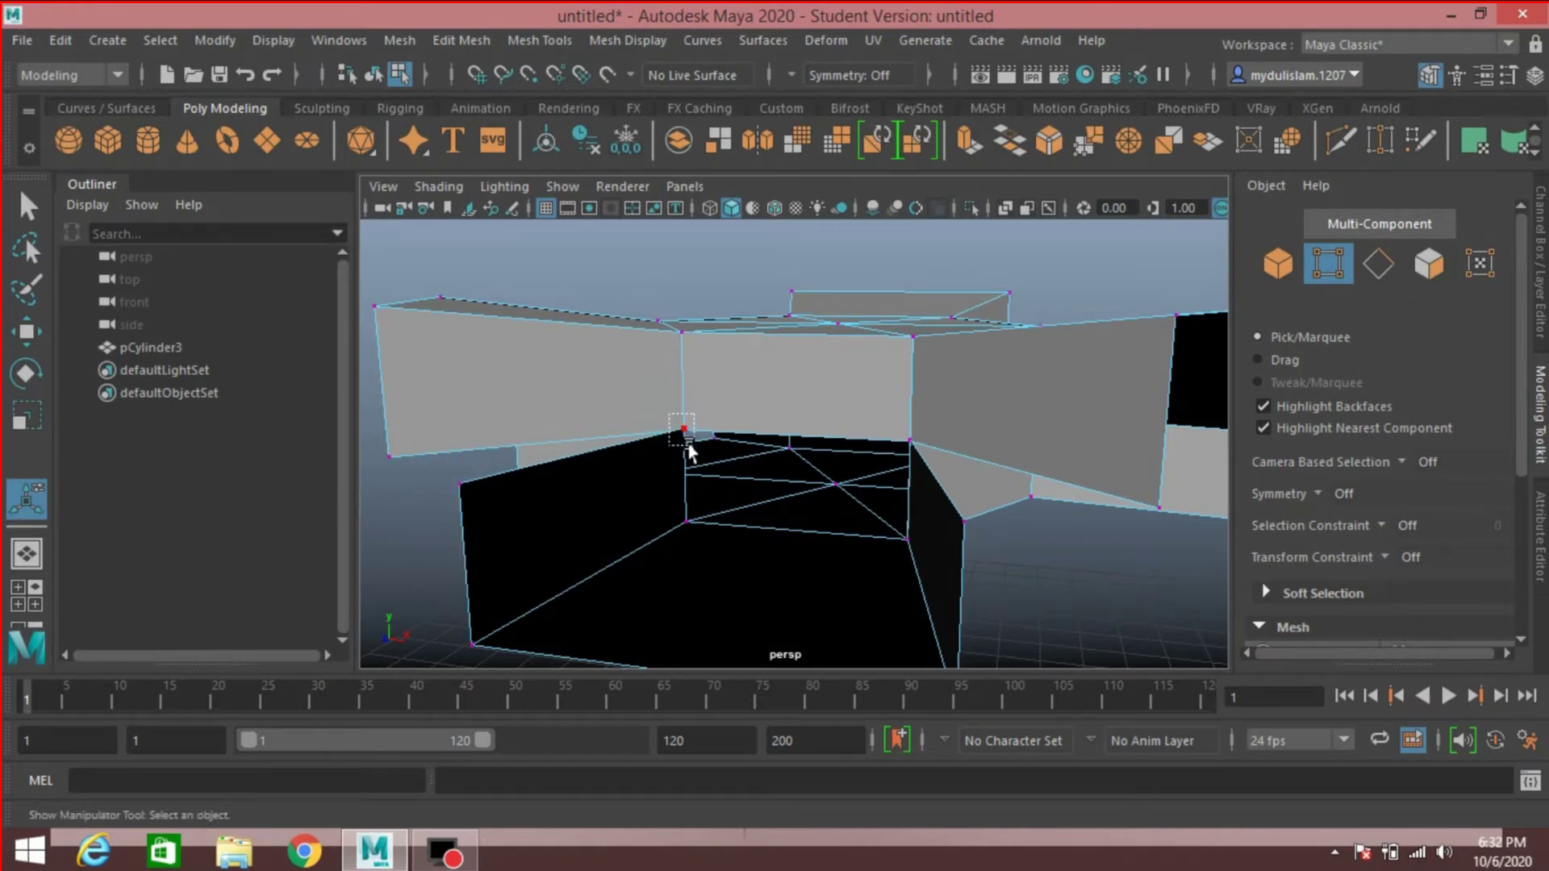
pyautogui.moveTo(670, 415); pyautogui.dragTo(692, 445)
pyautogui.press('g')
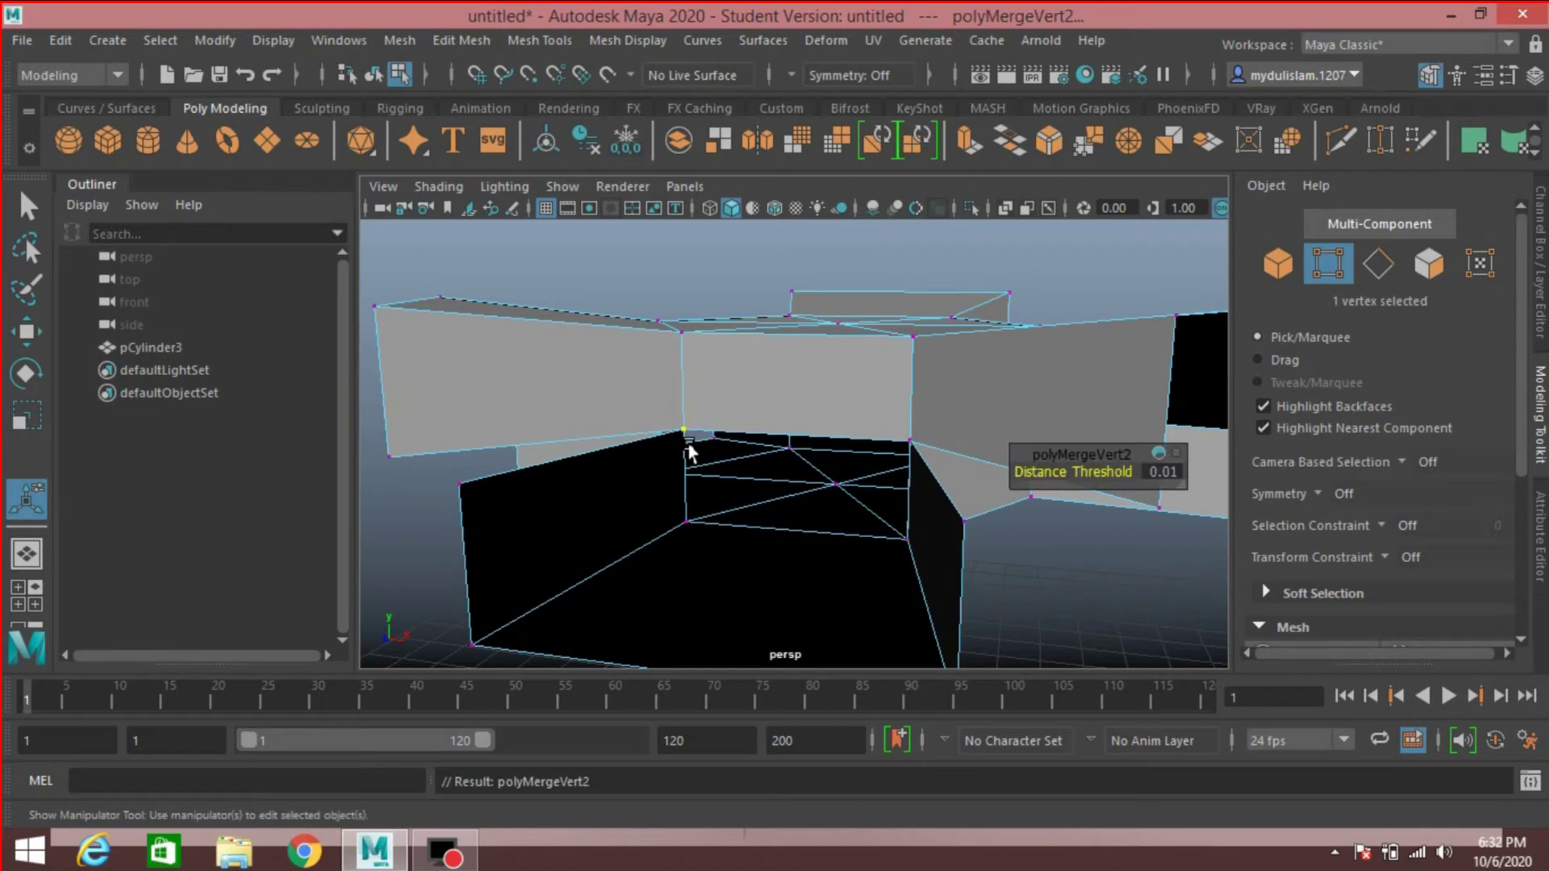
pyautogui.keyDown('alt'); pyautogui.moveTo(699, 458); pyautogui.dragTo(771, 419); pyautogui.keyUp('alt')
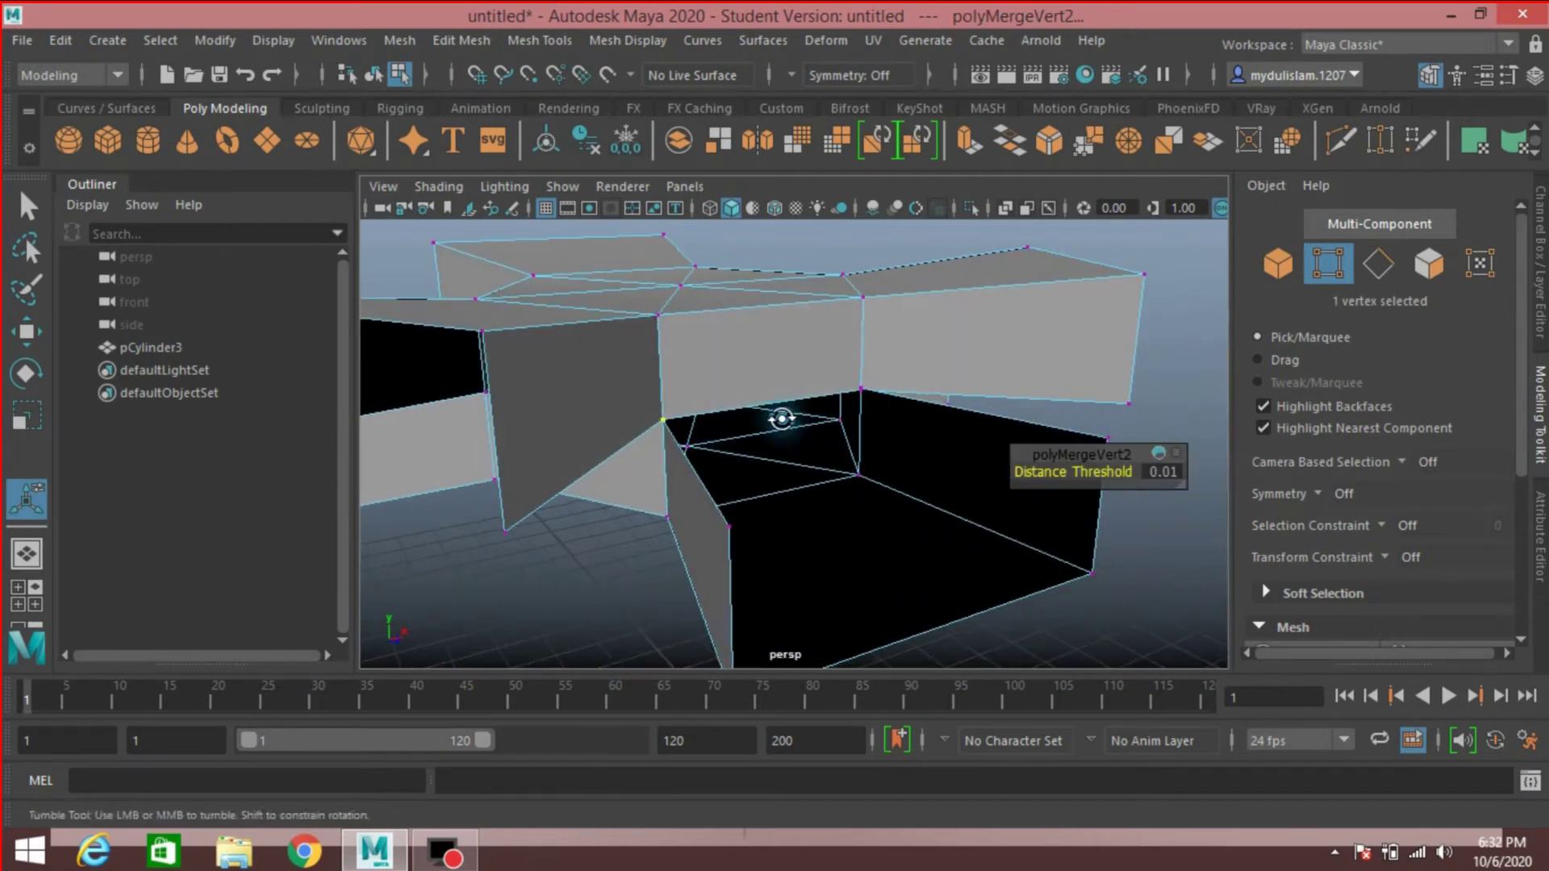
pyautogui.keyDown('shift'); pyautogui.click(860, 392); pyautogui.keyUp('shift')
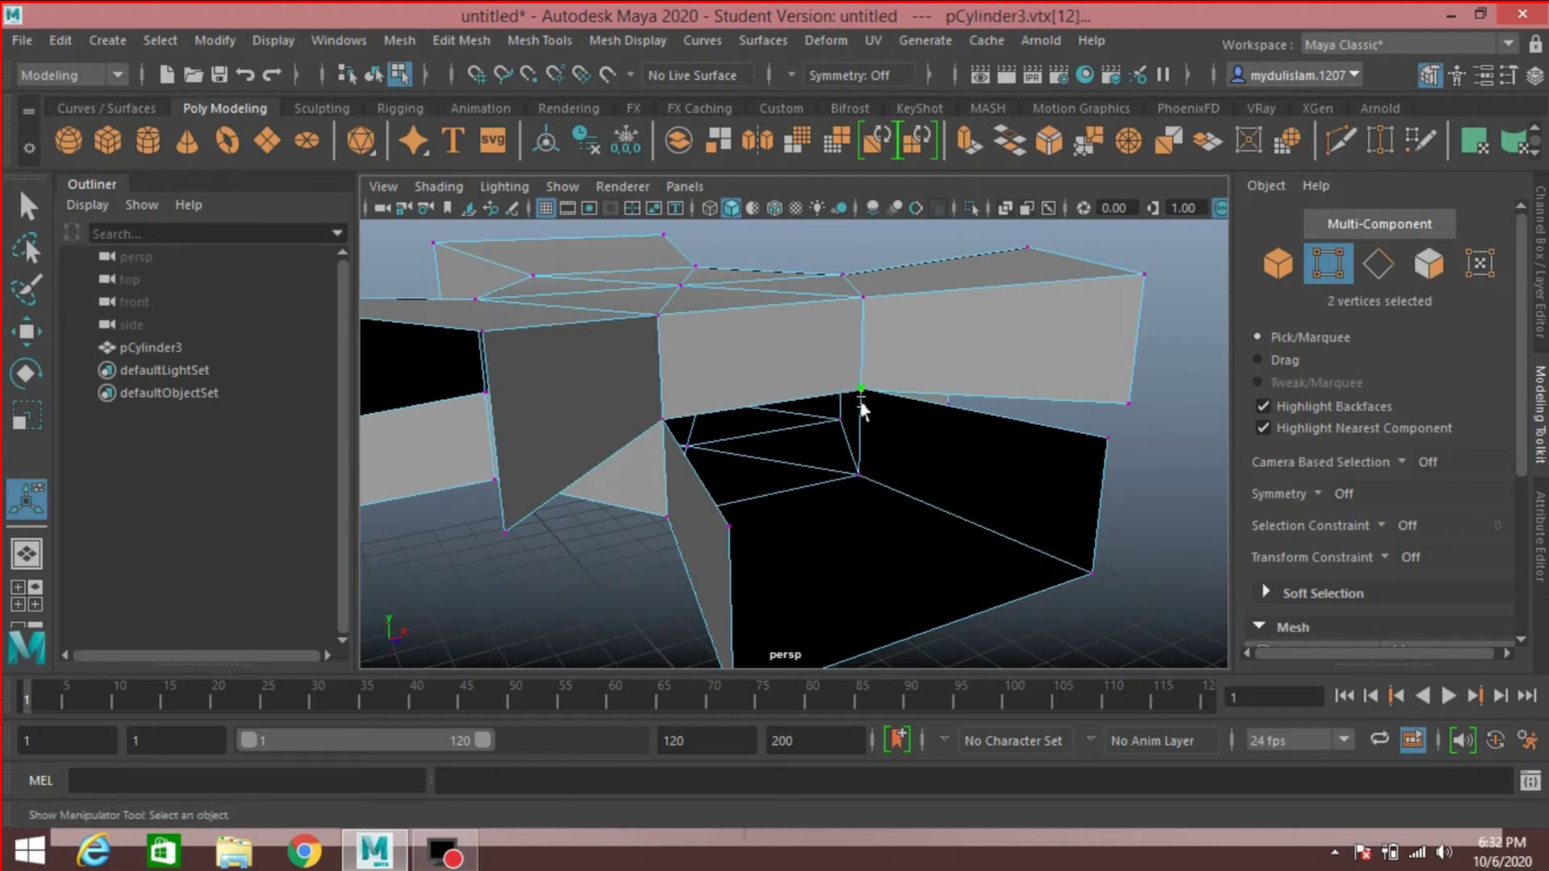
pyautogui.press('g')
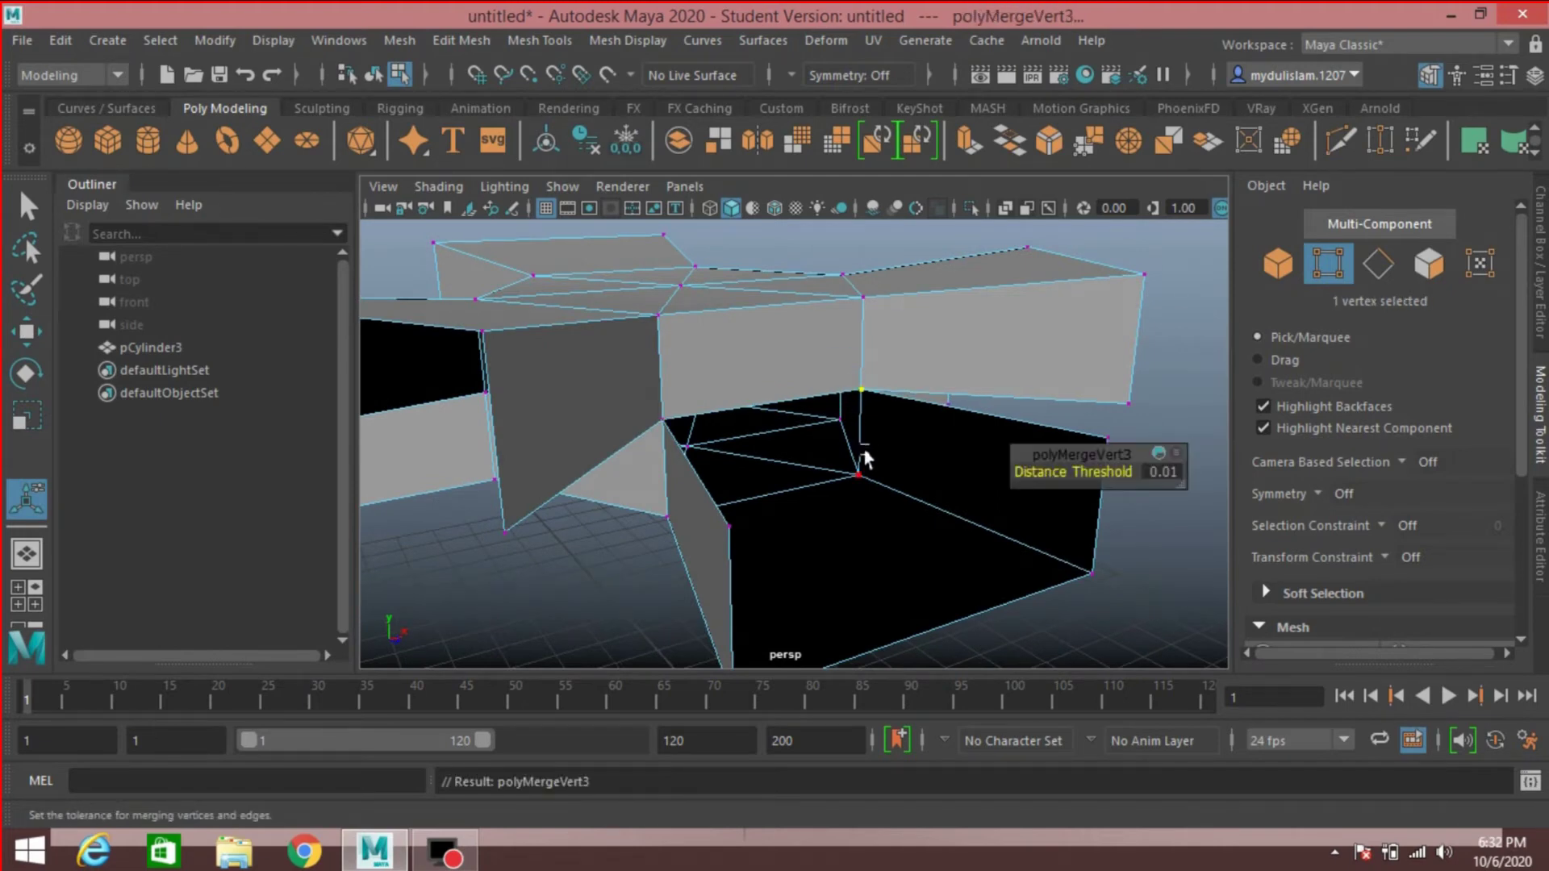
# Merge the overlapping vertices at two further inner corners, on both sides of another lower arm's opening
pyautogui.keyDown('alt'); pyautogui.moveTo(866, 460); pyautogui.dragTo(427, 458); pyautogui.keyUp('alt')
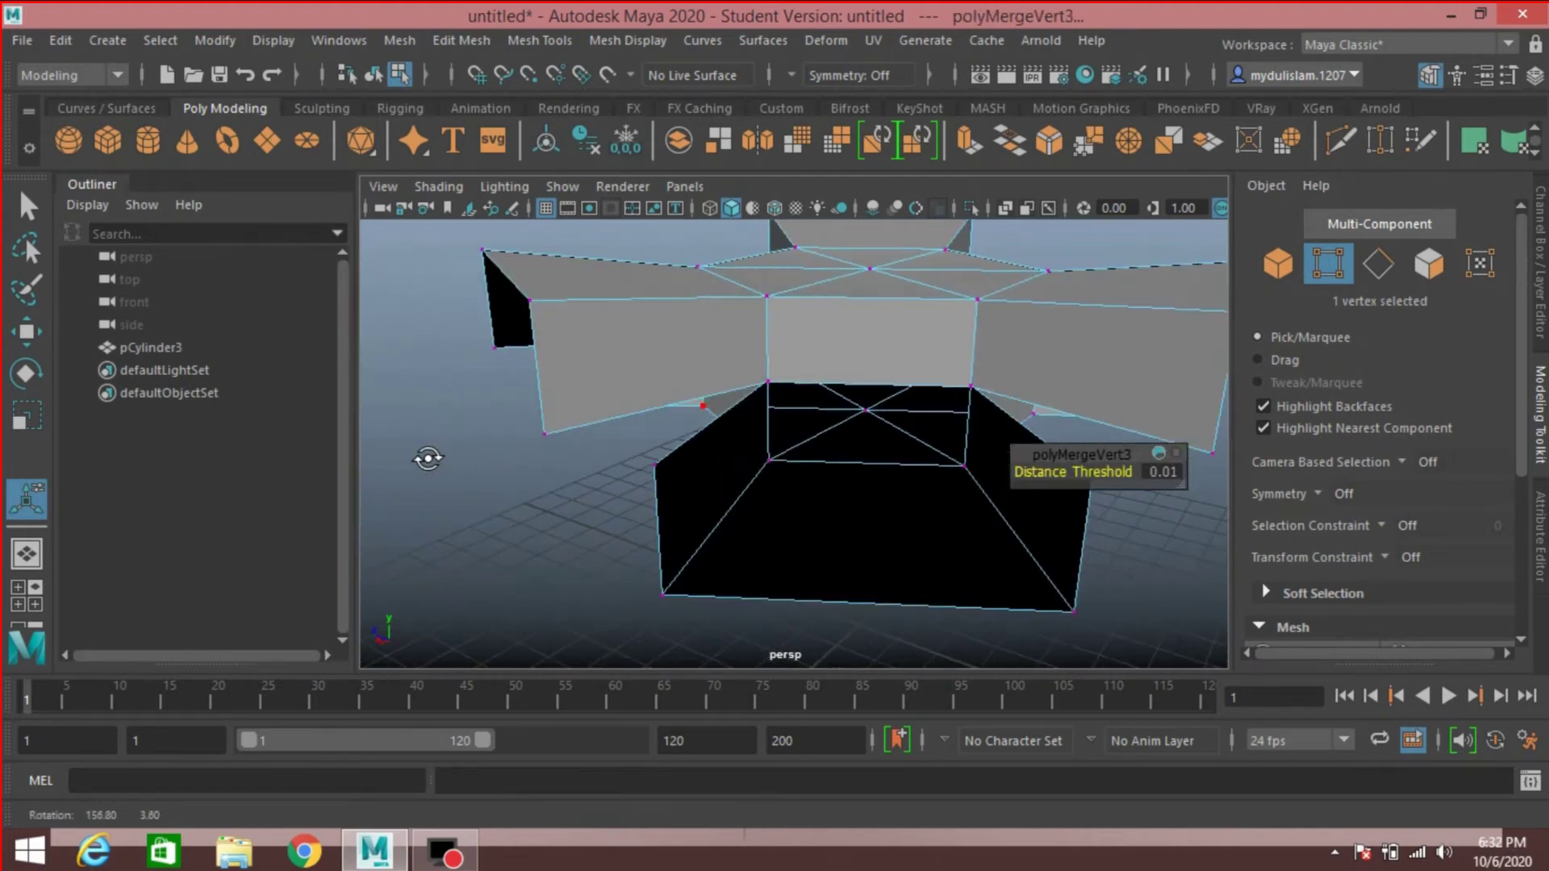
pyautogui.keyDown('shift'); pyautogui.click(773, 397); pyautogui.keyUp('shift')
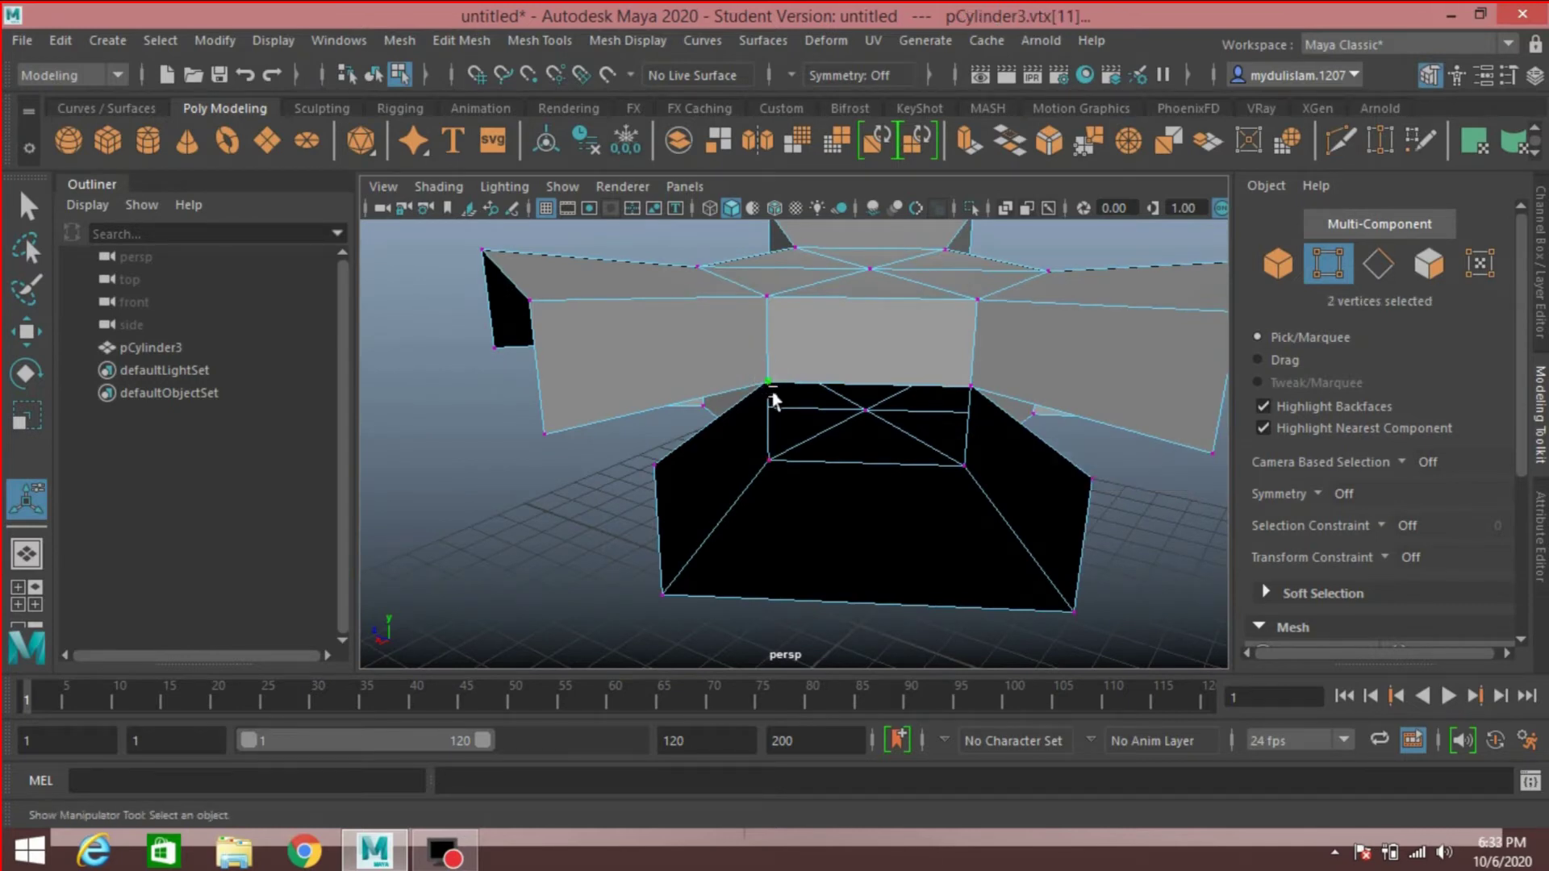
pyautogui.press('g')
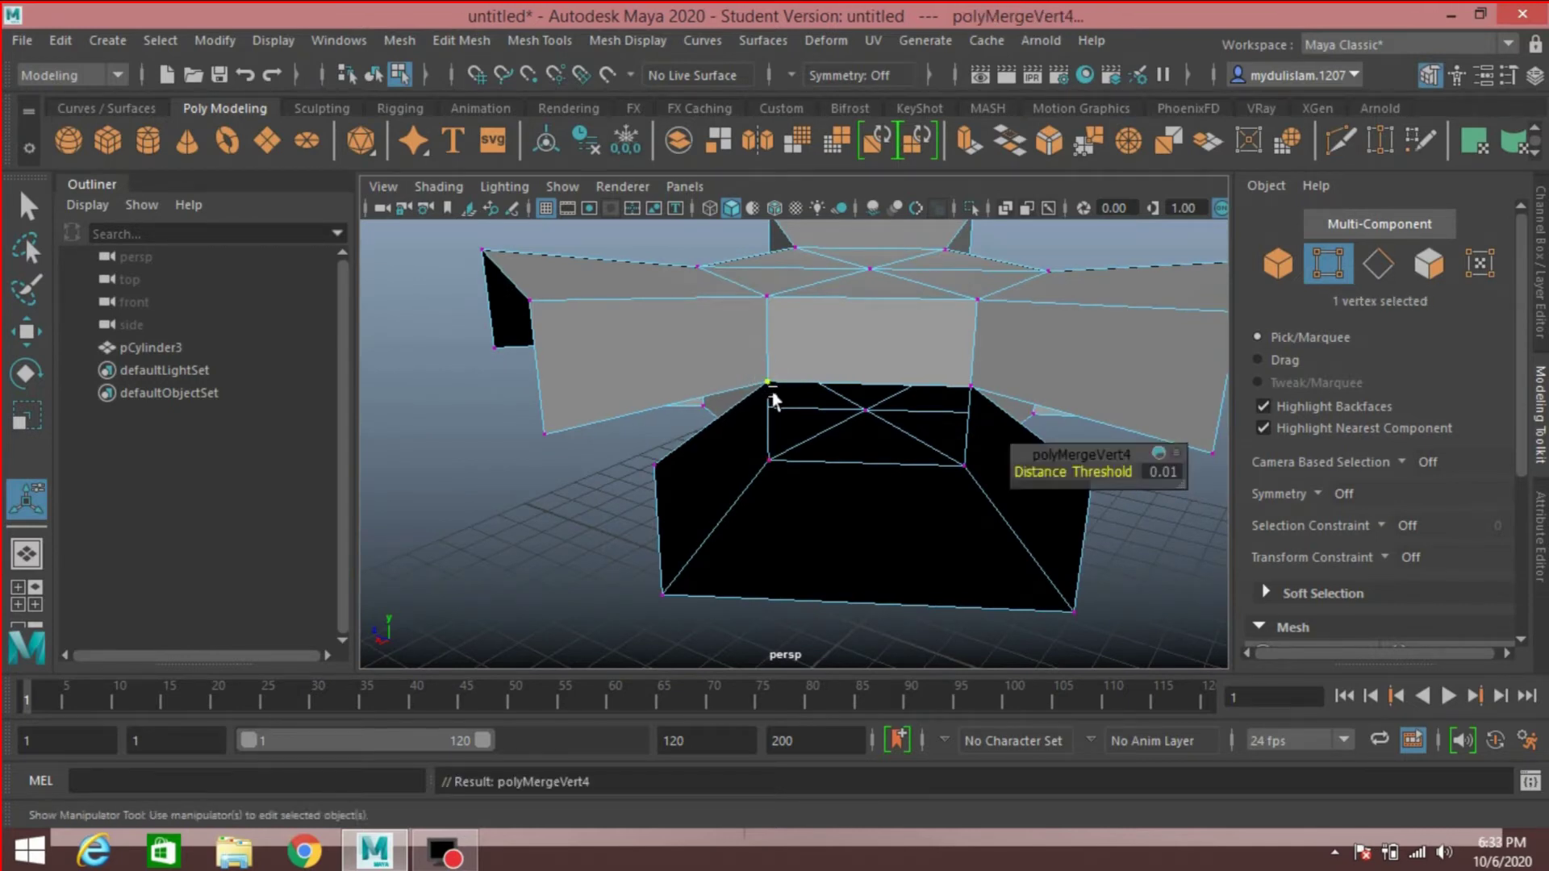
pyautogui.keyDown('shift'); pyautogui.click(970, 392); pyautogui.keyUp('shift')
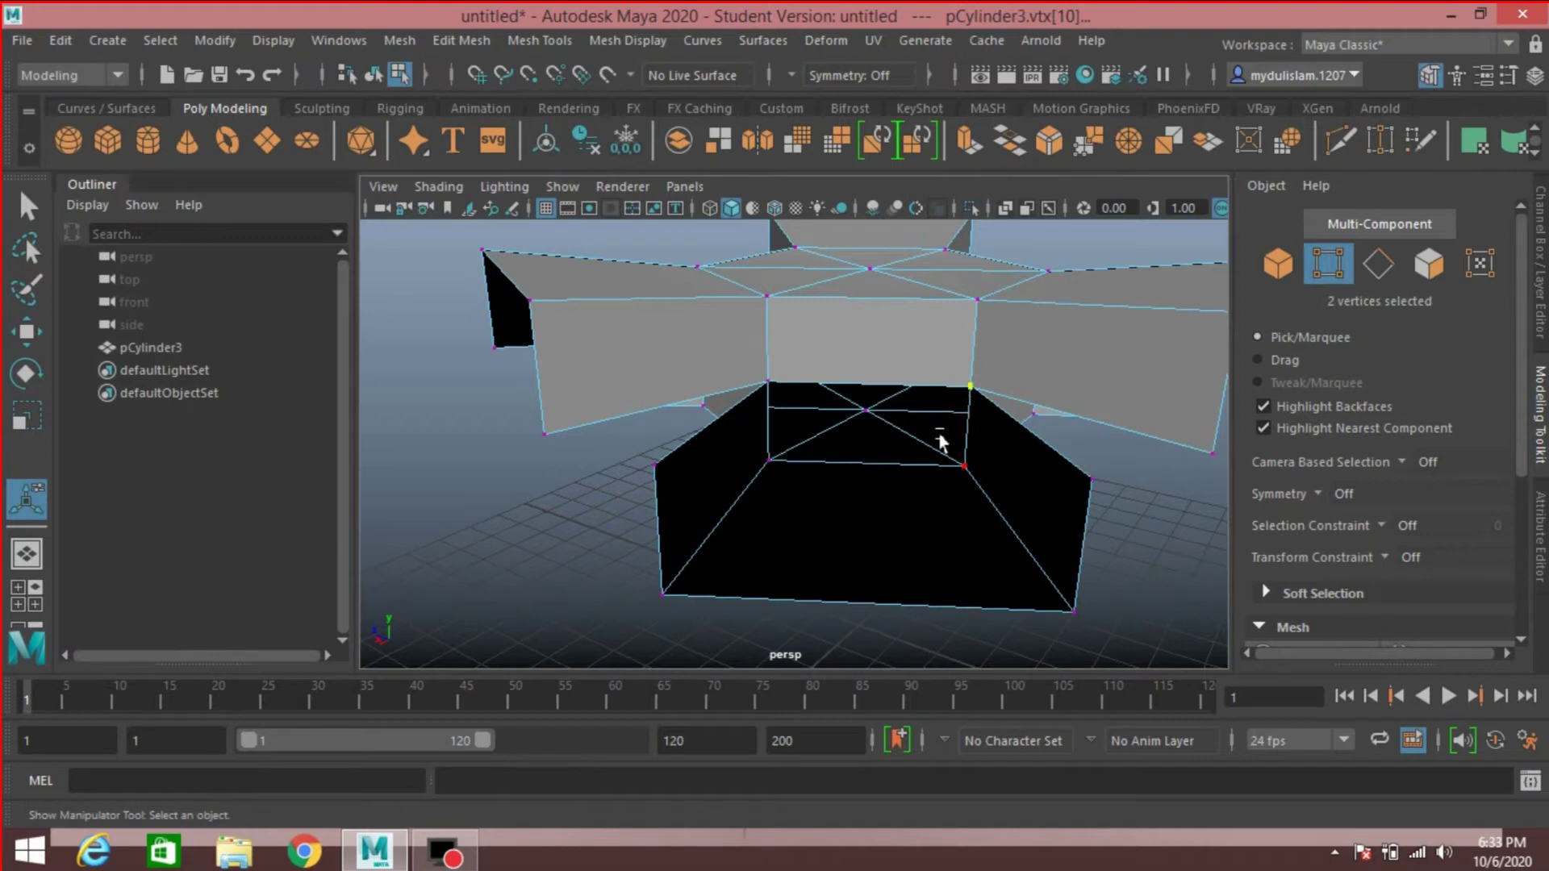
pyautogui.keyDown('alt'); pyautogui.moveTo(940, 439); pyautogui.dragTo(733, 428); pyautogui.keyUp('alt')
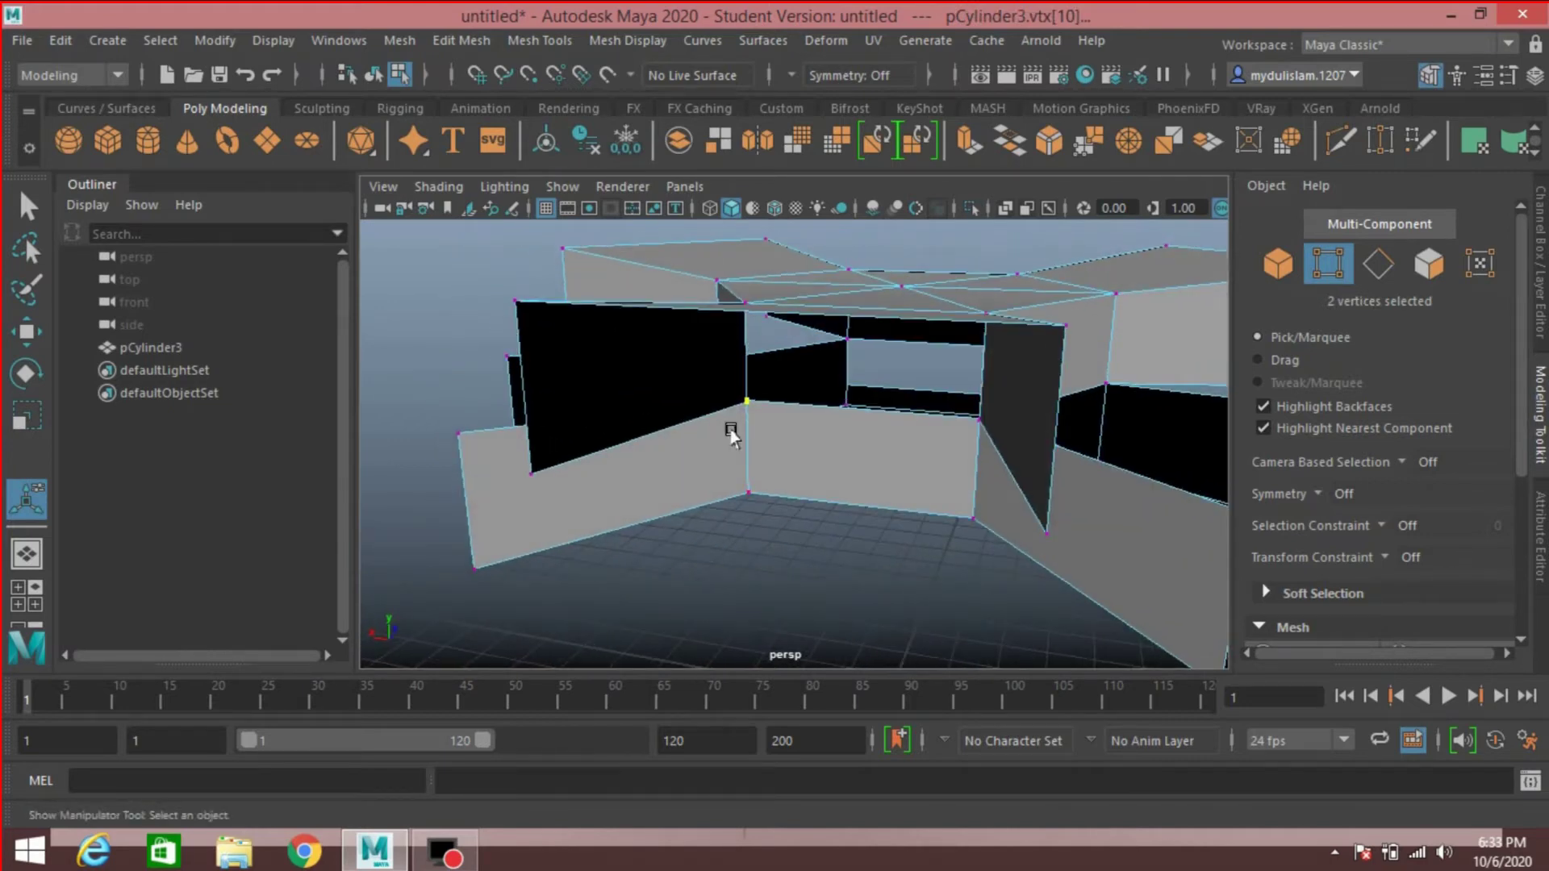
pyautogui.press('g')
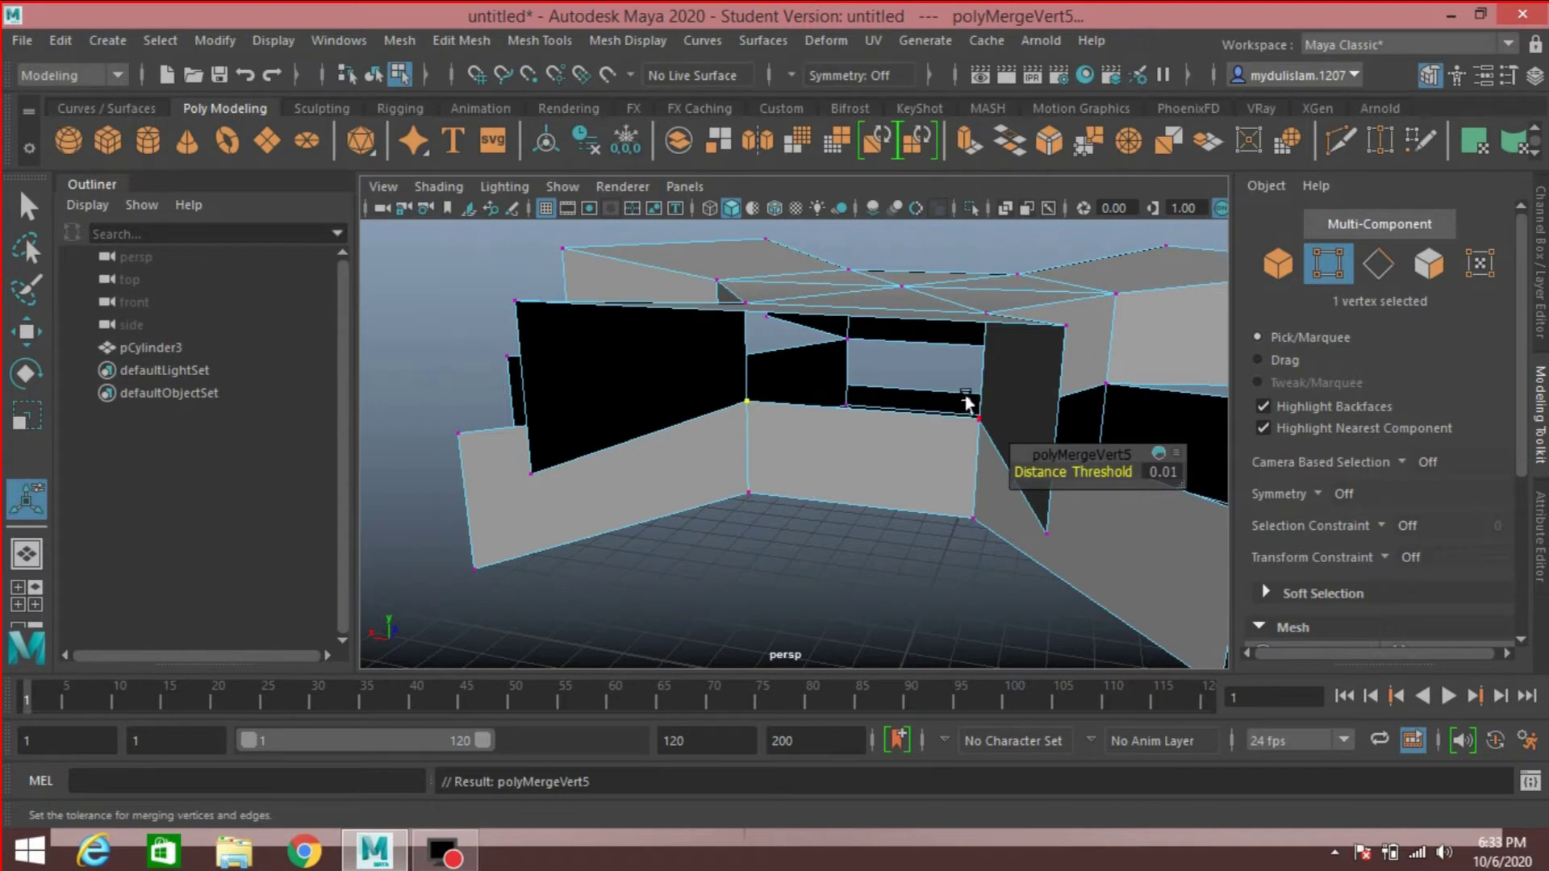
pyautogui.keyDown('alt'); pyautogui.moveTo(925, 428); pyautogui.dragTo(1000, 418); pyautogui.keyUp('alt')
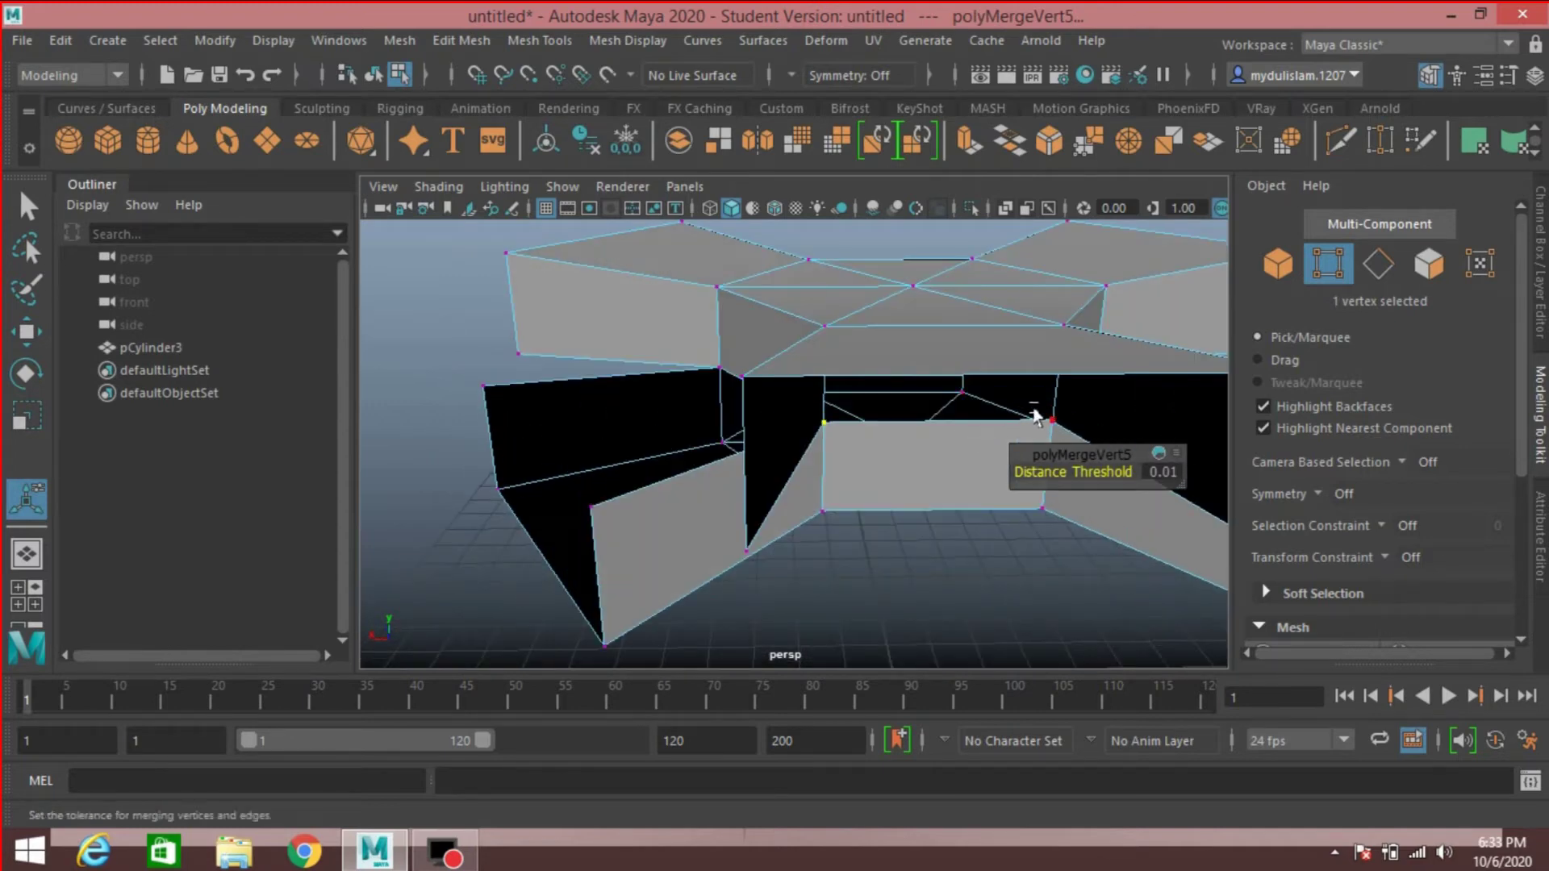
# Merge the overlapping vertices at the remaining inner corner of the seam and check the neighbouring corner
pyautogui.keyDown('shift'); pyautogui.click(1058, 432); pyautogui.keyUp('shift')
pyautogui.keyDown('alt'); pyautogui.moveTo(1053, 447); pyautogui.dragTo(869, 422); pyautogui.keyUp('alt')
pyautogui.press('g')
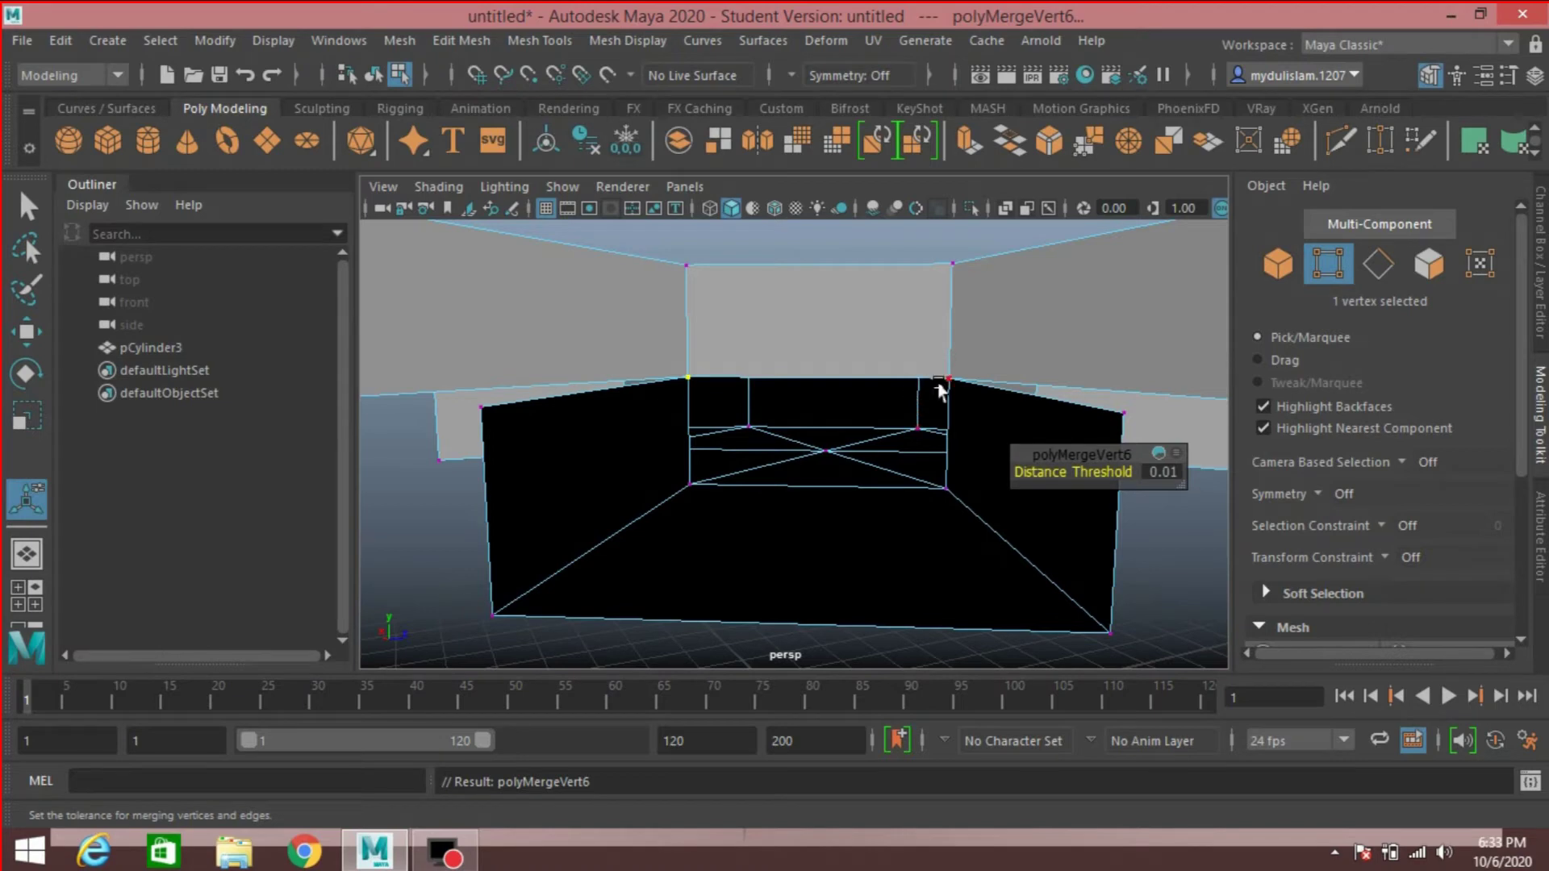
pyautogui.keyDown('alt'); pyautogui.moveTo(927, 418); pyautogui.dragTo(650, 430); pyautogui.keyUp('alt')
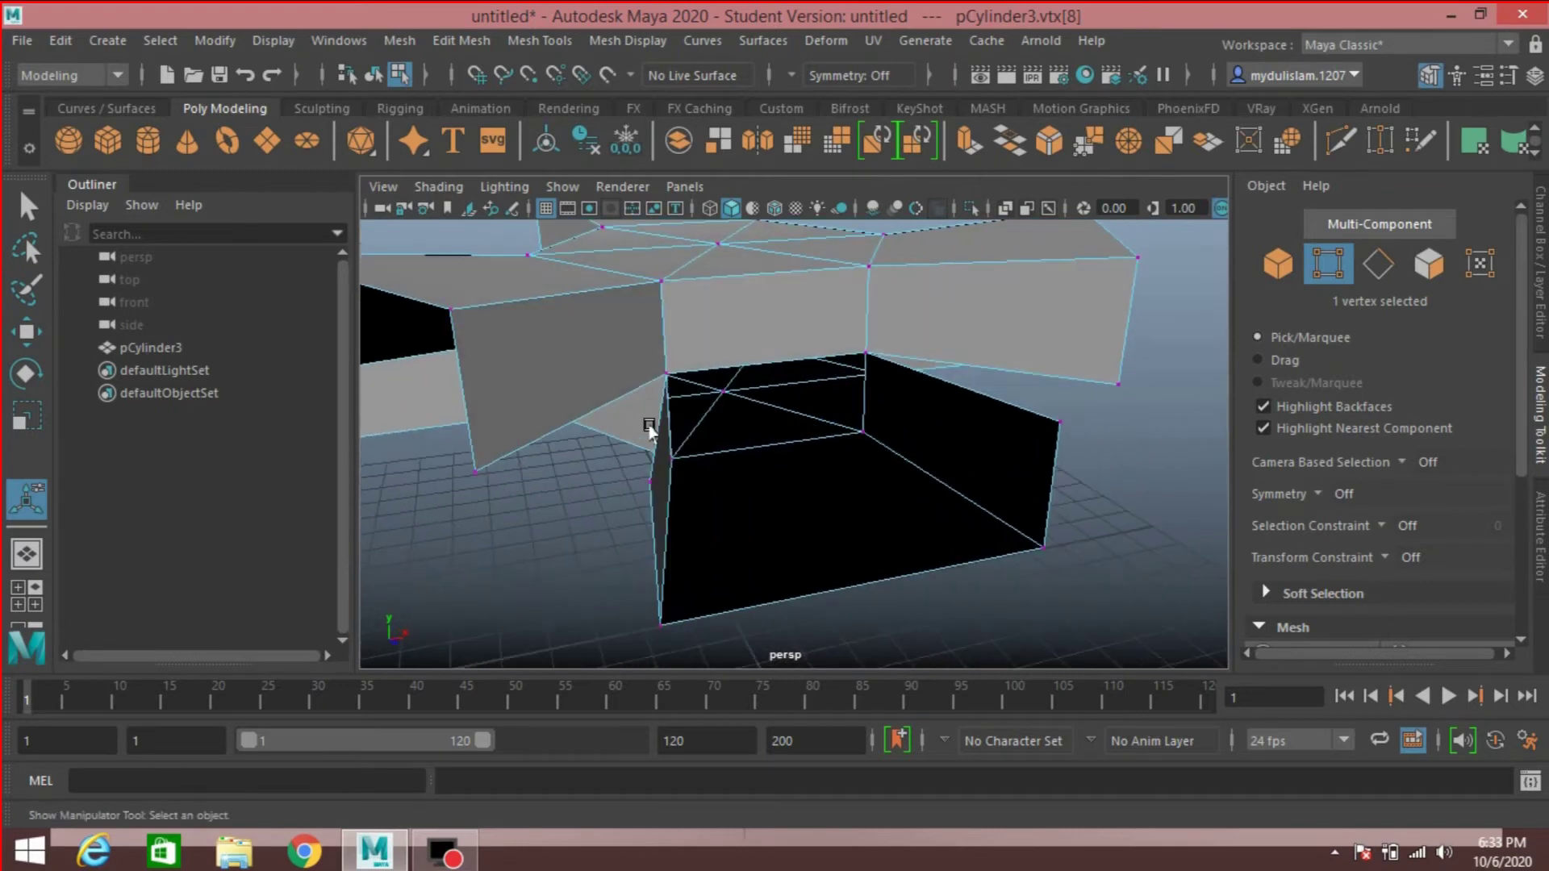
pyautogui.click(663, 374)
# Return to object mode and delete the merged mesh's construction history
pyautogui.keyDown('alt'); pyautogui.moveTo(777, 414); pyautogui.dragTo(783, 438); pyautogui.keyUp('alt')
pyautogui.press('a')
pyautogui.click(1278, 264)
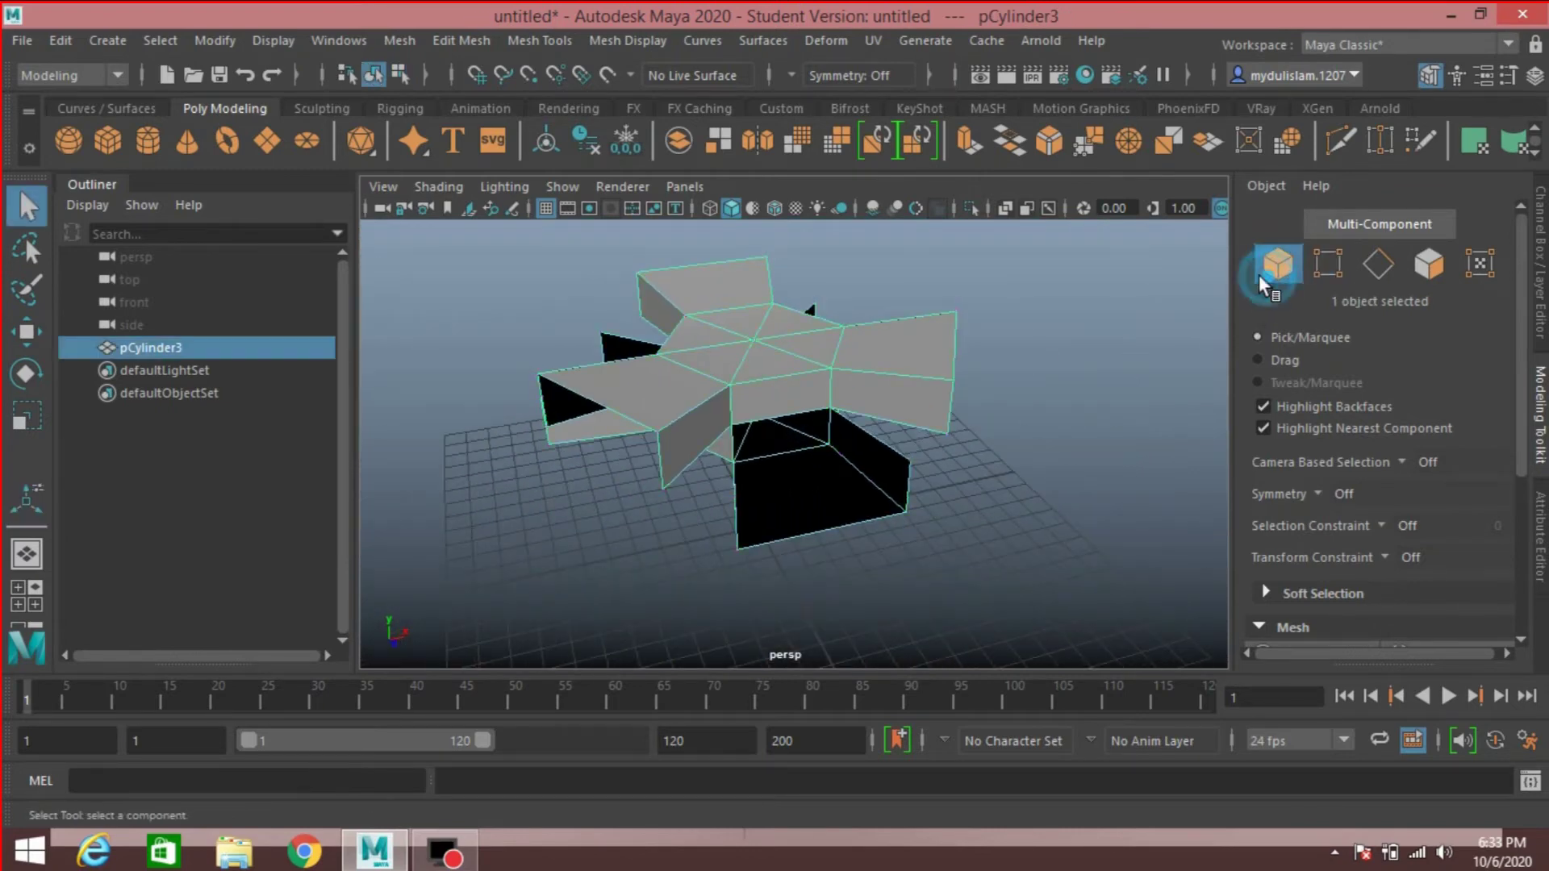
pyautogui.click(61, 42)
pyautogui.moveTo(303, 308)
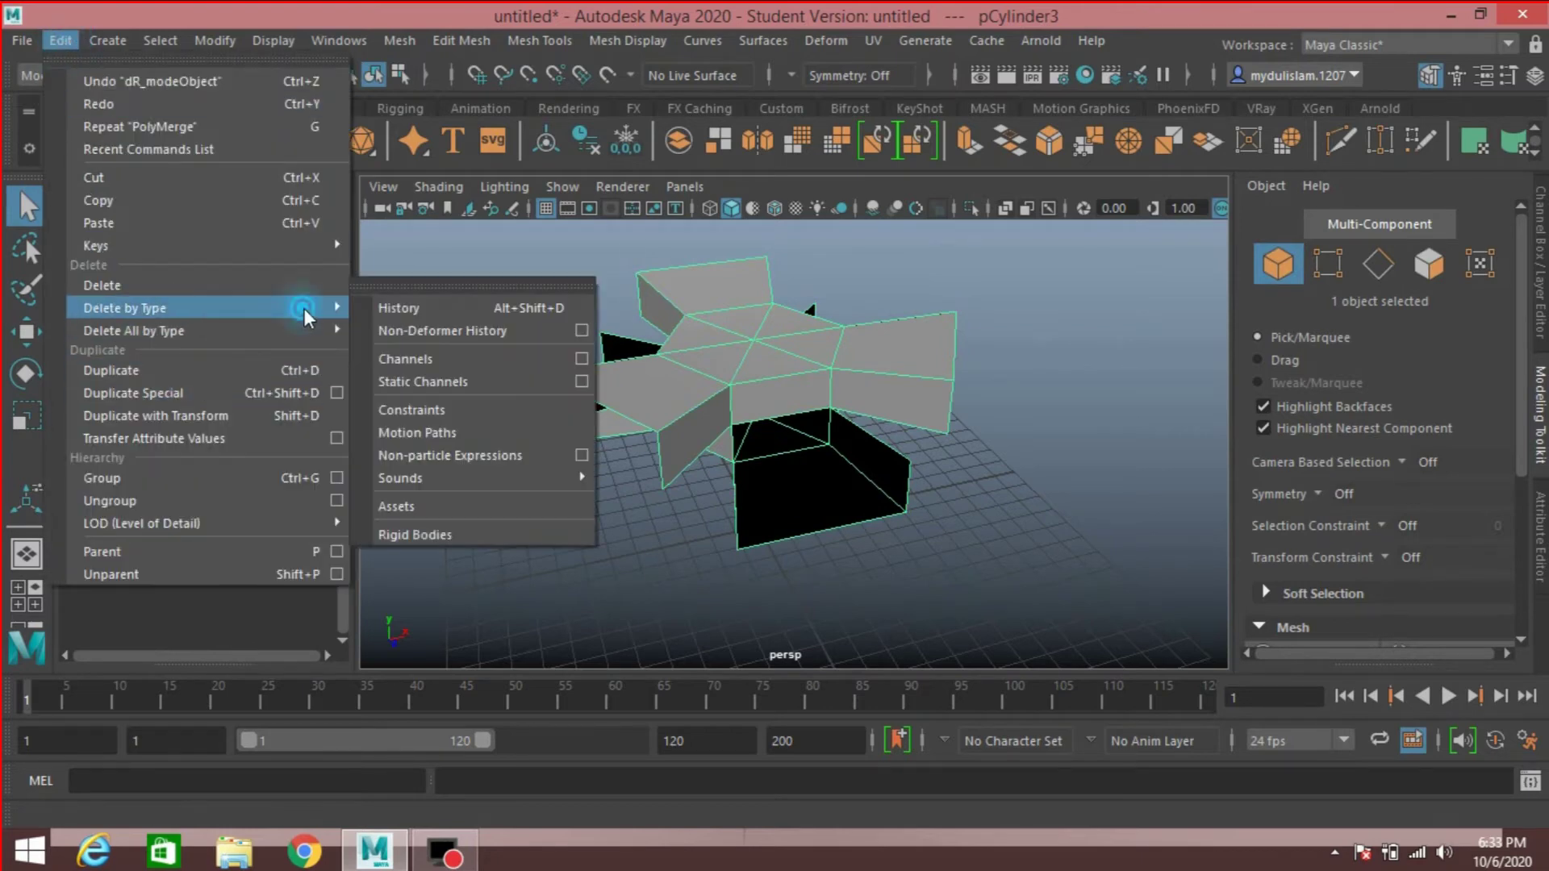
pyautogui.click(418, 311)
# Turn on two-sided lighting so both sides of the faces are shaded in the perspective view
pyautogui.keyDown('alt'); pyautogui.moveTo(443, 313); pyautogui.dragTo(637, 401); pyautogui.keyUp('alt')
pyautogui.keyDown('alt'); pyautogui.moveTo(637, 401); pyautogui.dragTo(663, 429, button='middle'); pyautogui.keyUp('alt')
pyautogui.click(504, 187)
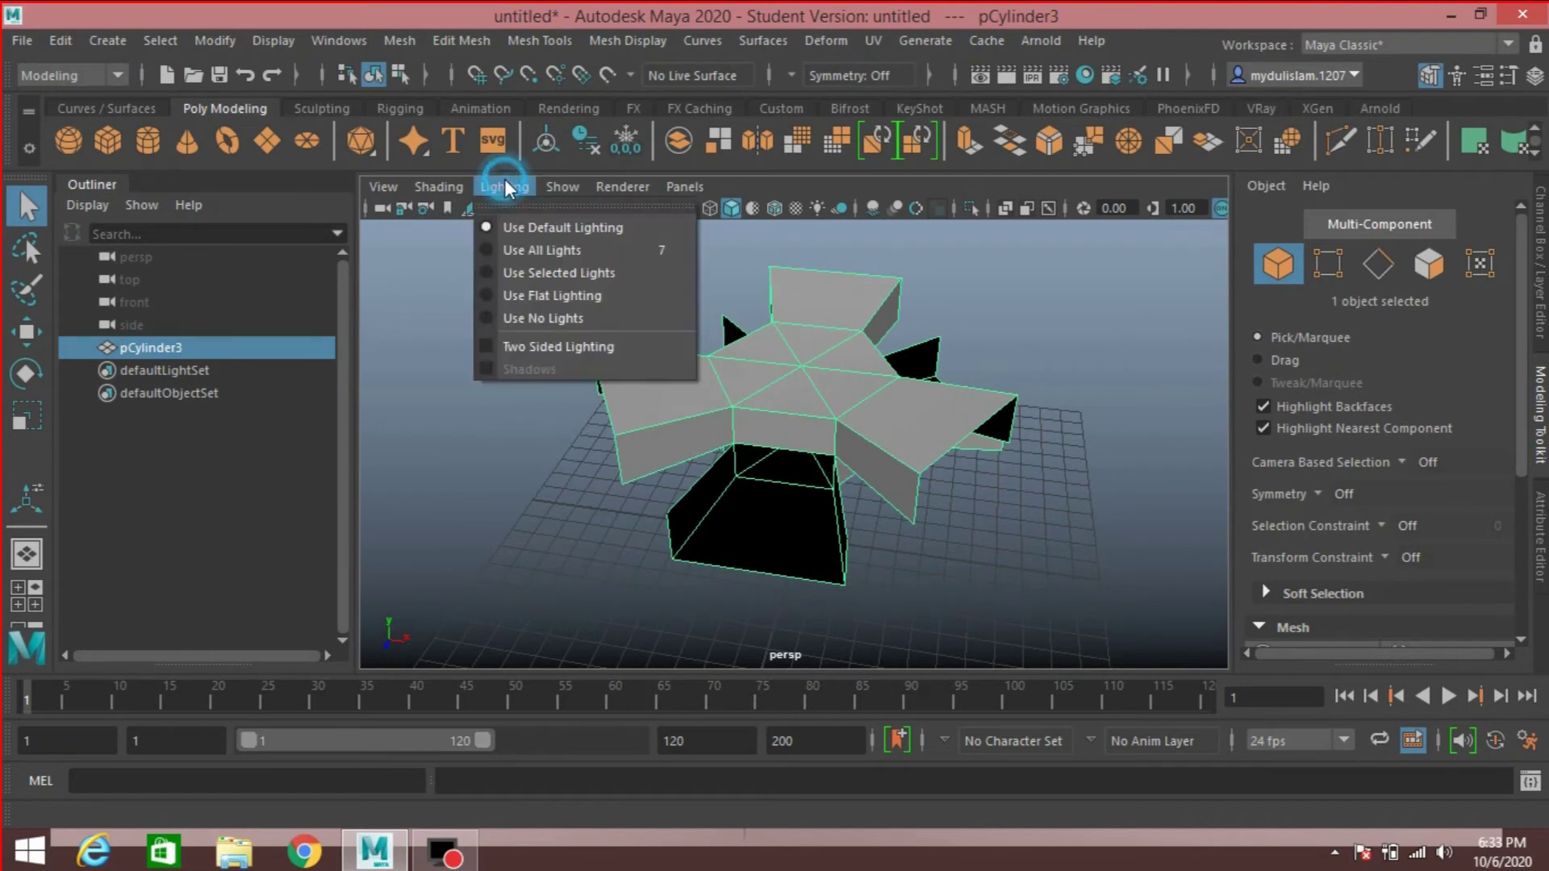
pyautogui.click(536, 349)
pyautogui.keyDown('alt'); pyautogui.moveTo(546, 410); pyautogui.dragTo(532, 393); pyautogui.keyUp('alt')
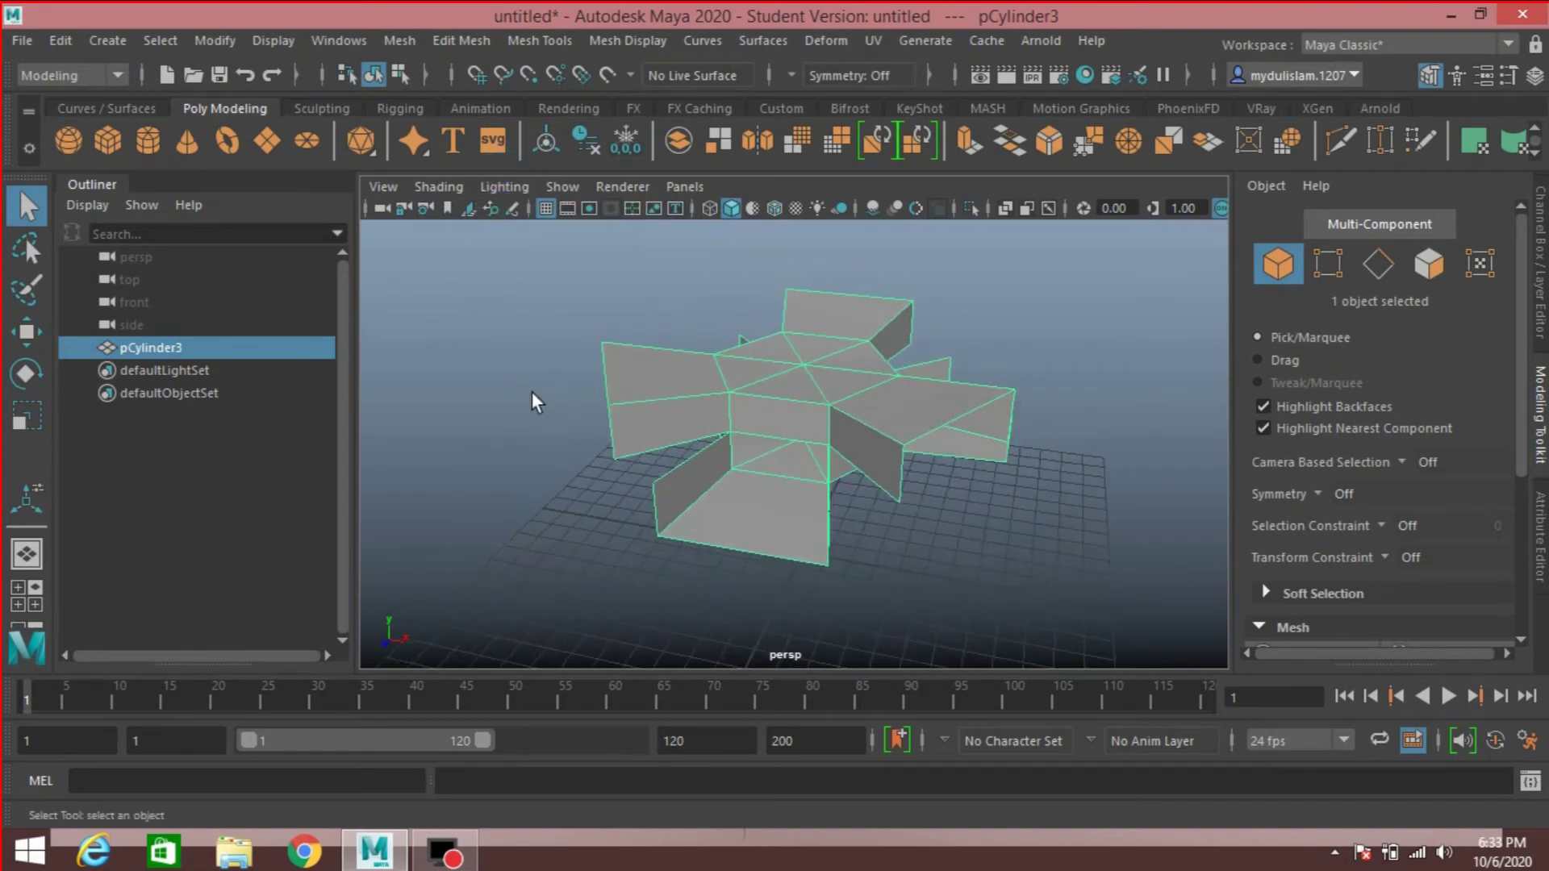
# In vertex mode, select the two facing outer corner vertices of an adjacent upper and lower arm and merge them to center
pyautogui.click(1329, 265)
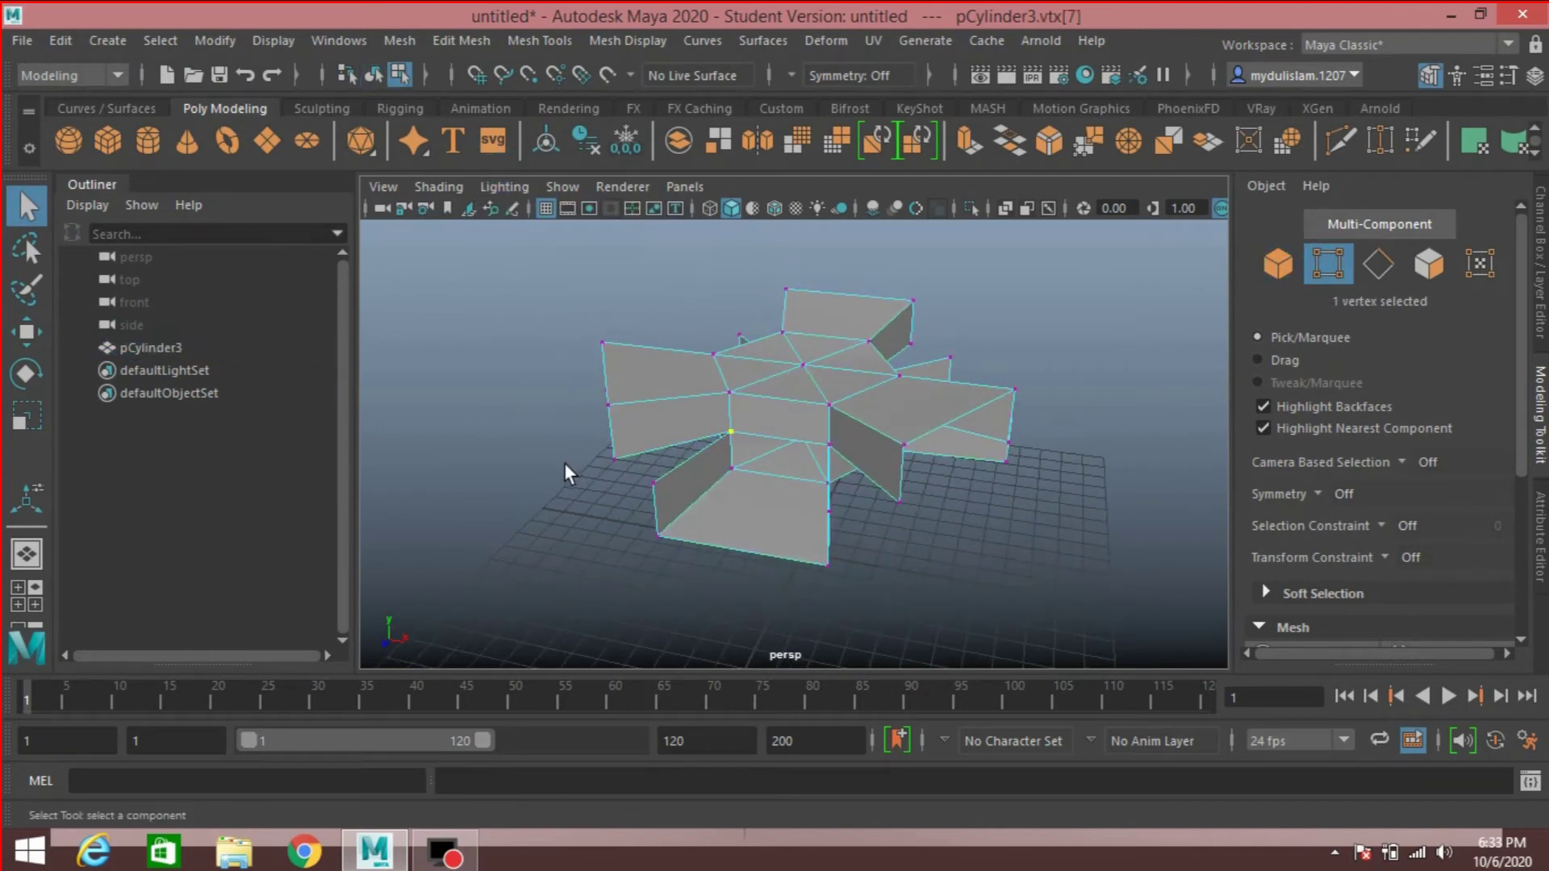
pyautogui.moveTo(576, 443); pyautogui.dragTo(661, 507)
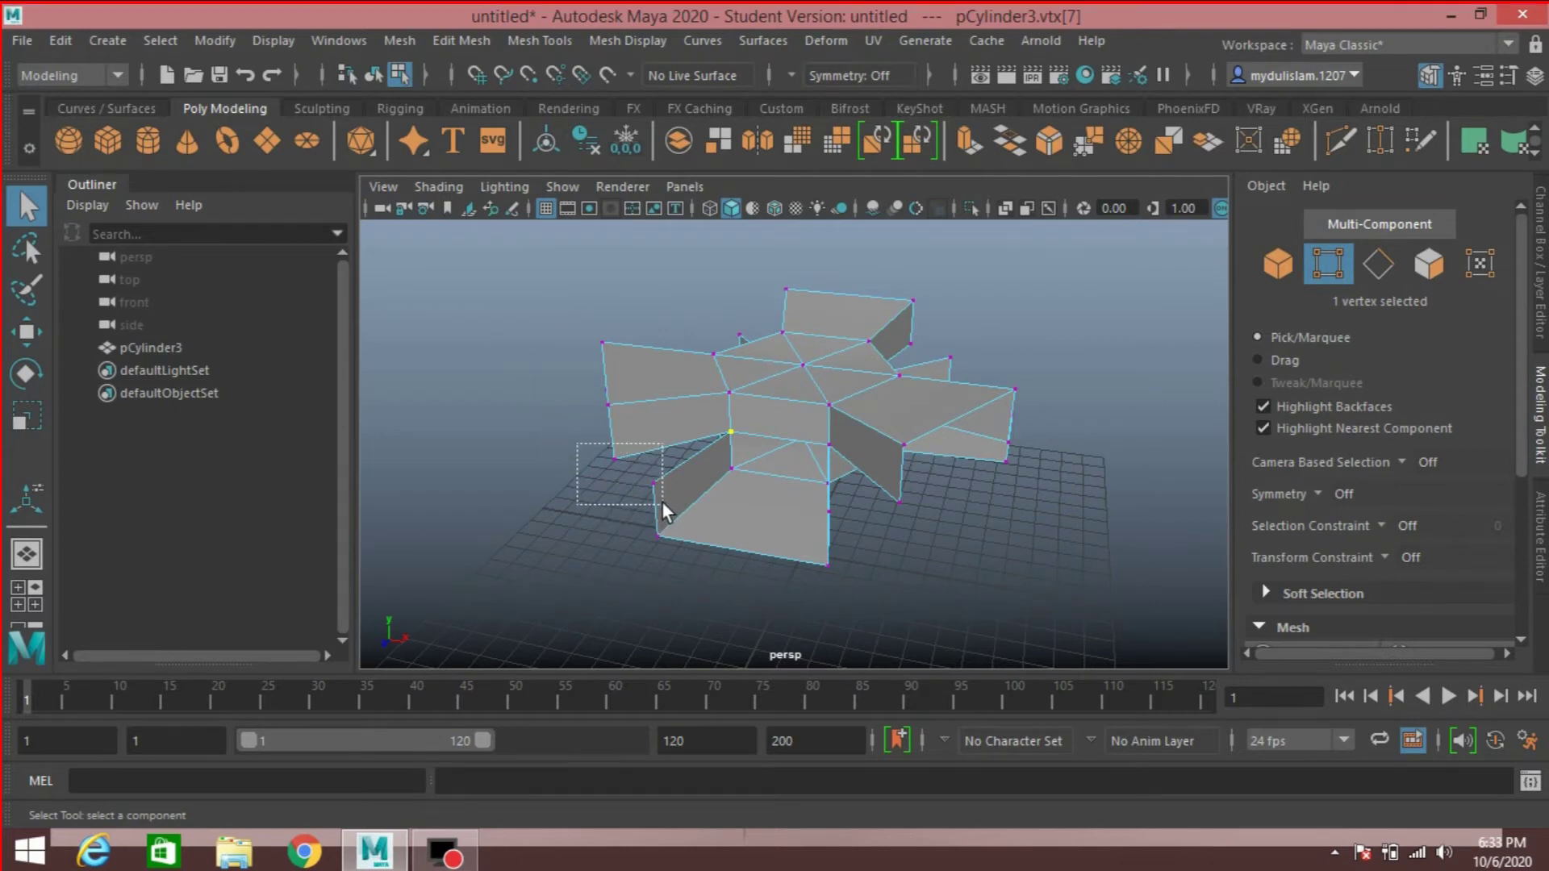
pyautogui.click(464, 39)
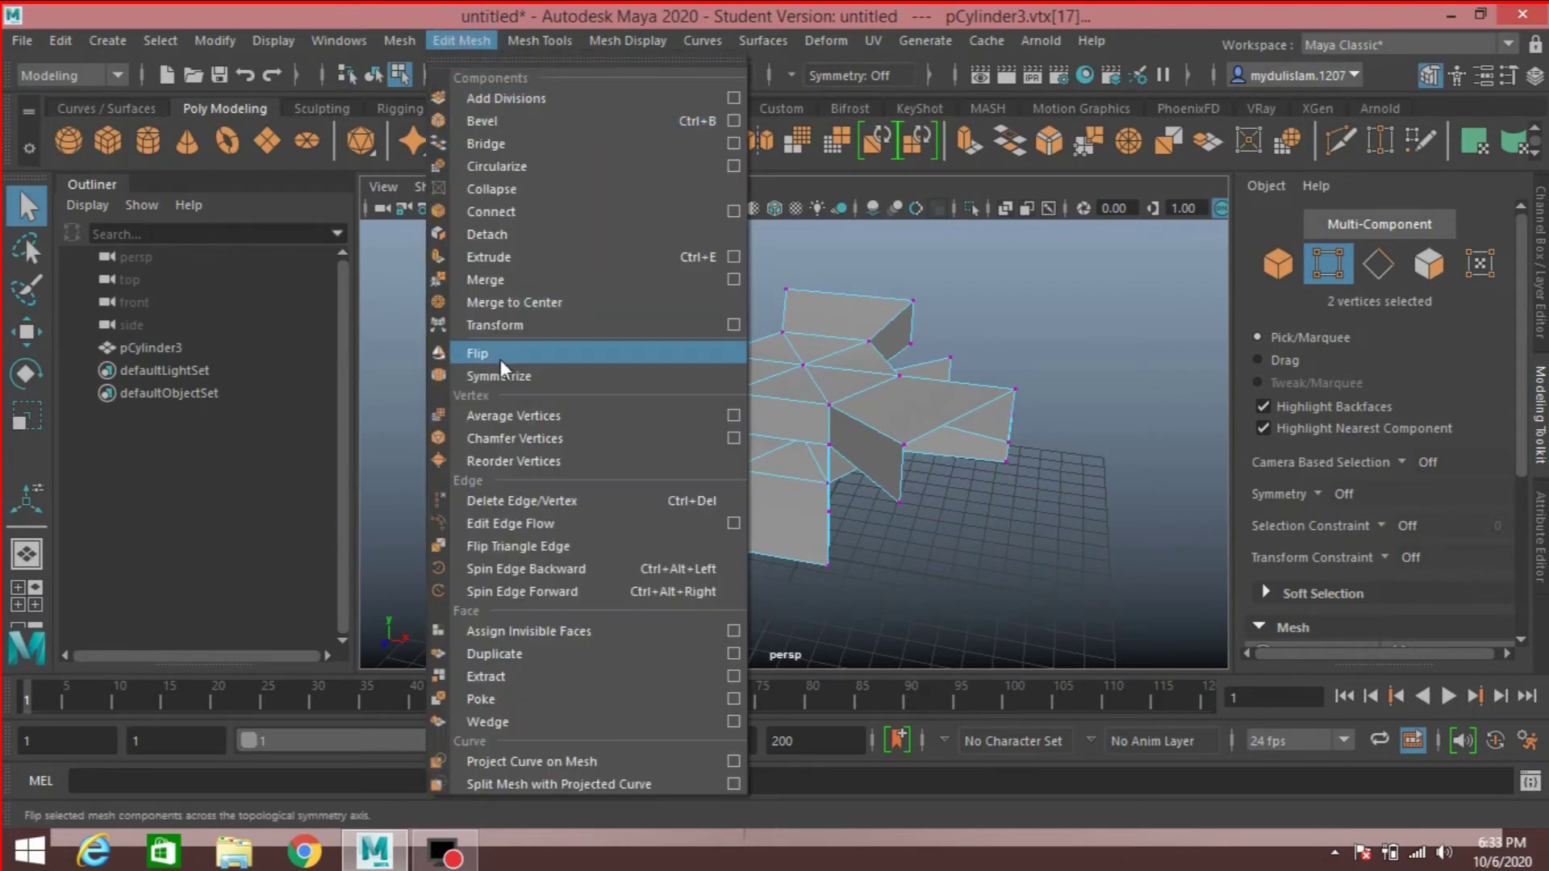
pyautogui.click(521, 301)
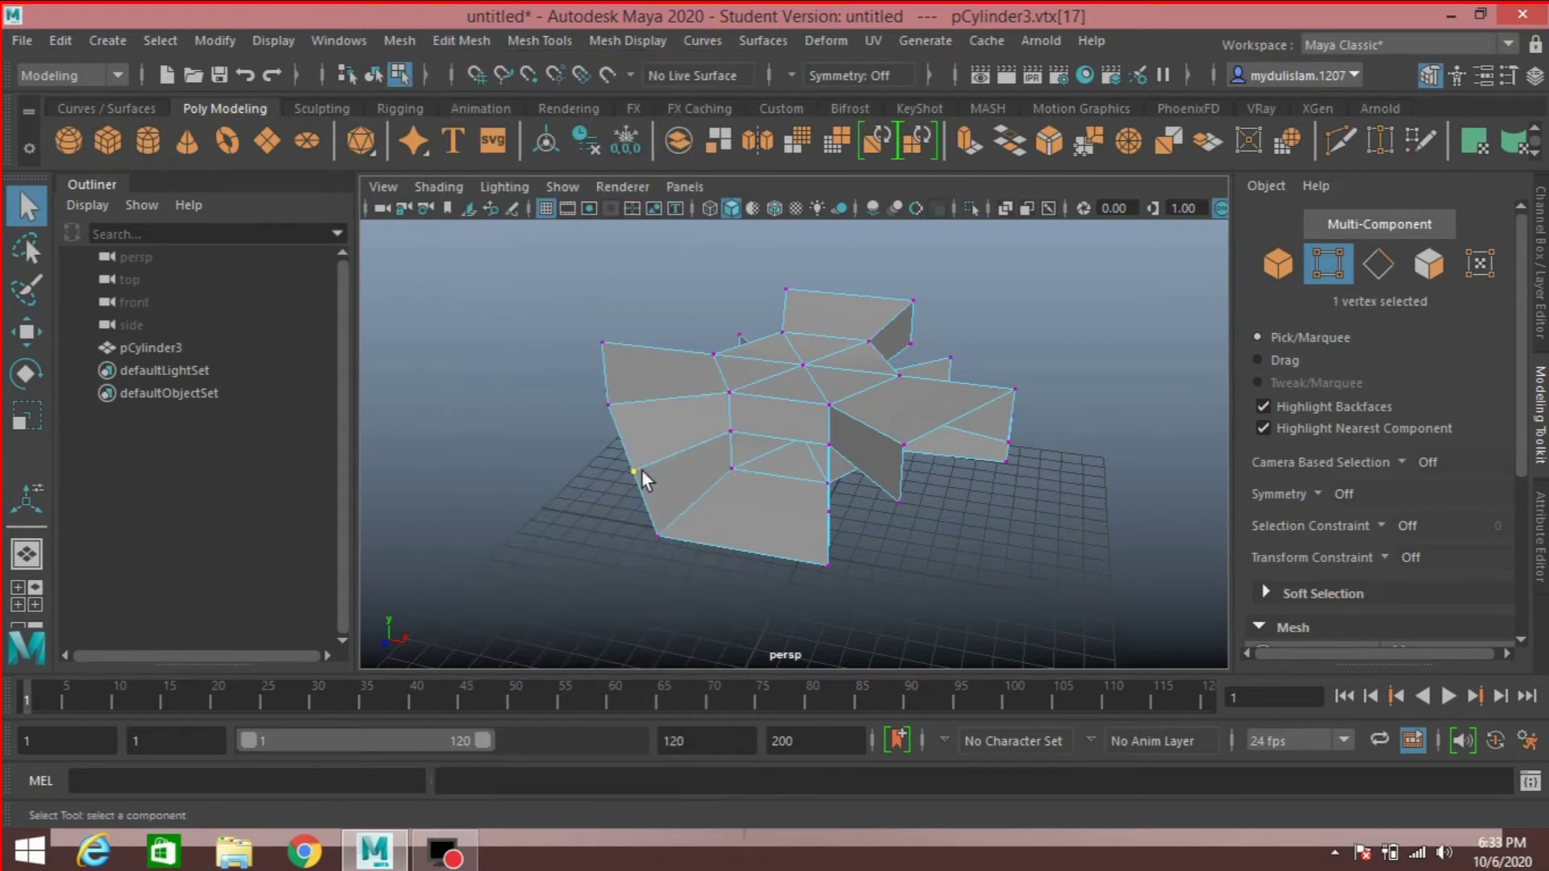
# Merge to center the facing outer corner vertices at the next two gaps between upper and lower arms, one pair at a time
pyautogui.keyDown('alt'); pyautogui.moveTo(819, 546); pyautogui.dragTo(1030, 504); pyautogui.keyUp('alt')
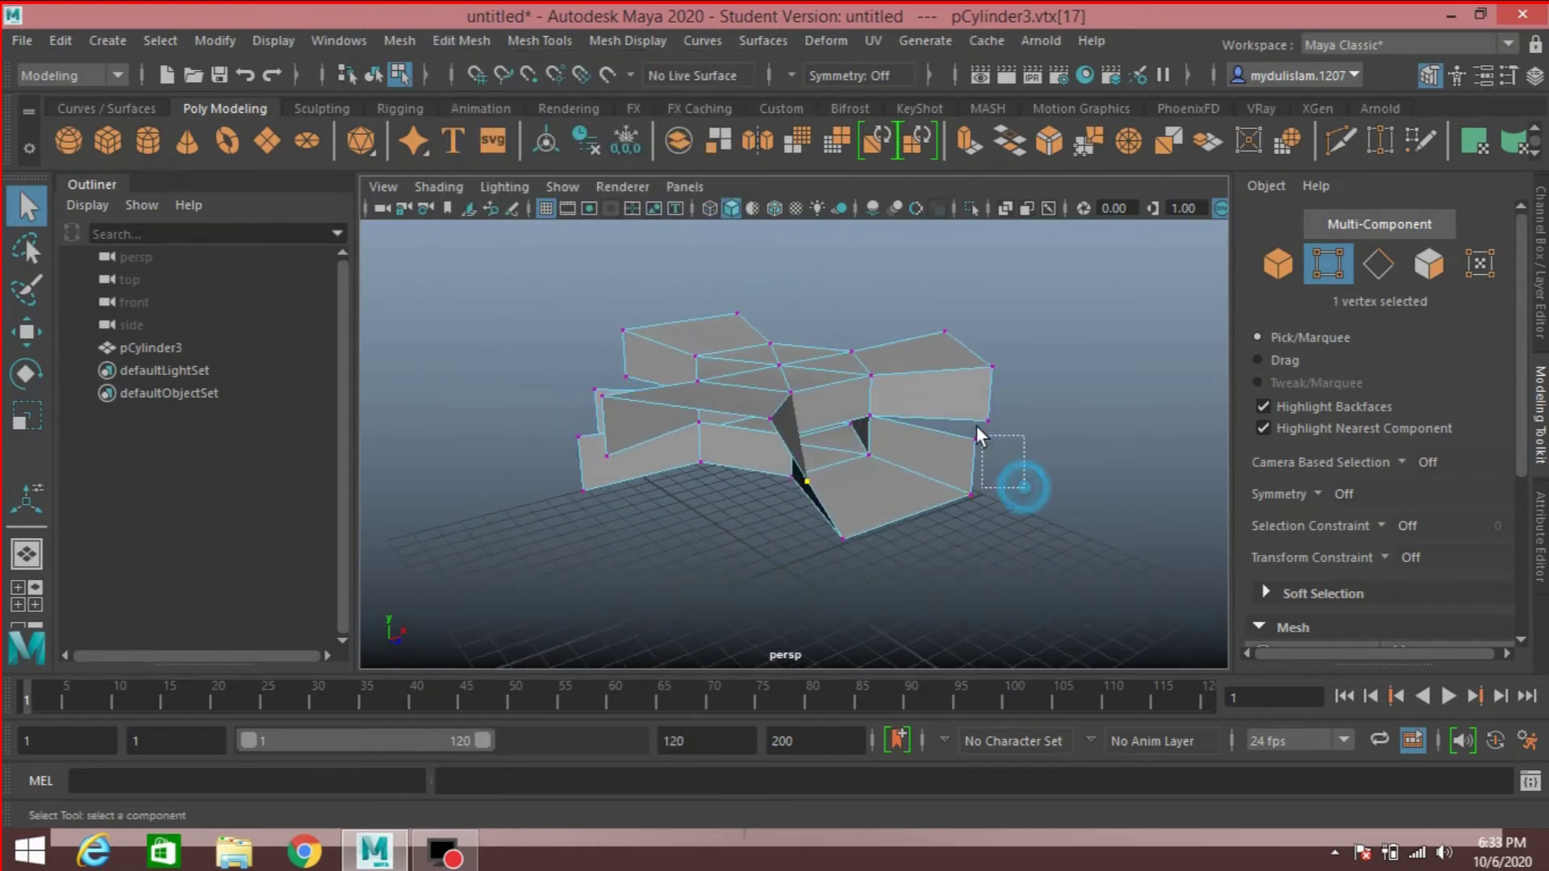
pyautogui.moveTo(977, 425); pyautogui.dragTo(957, 402)
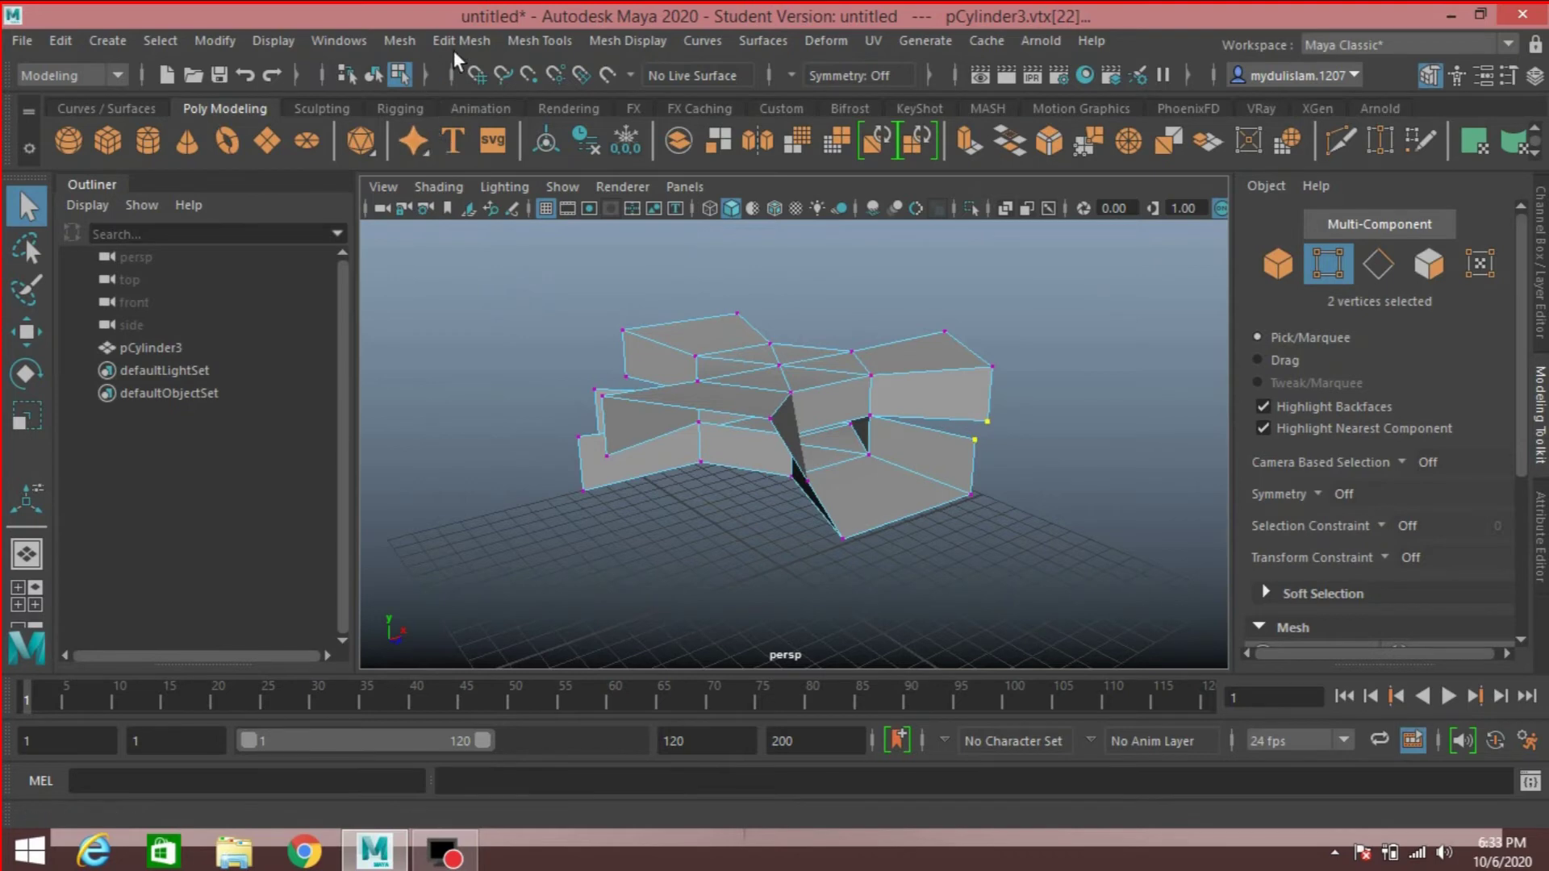
pyautogui.press('g')
pyautogui.keyDown('alt'); pyautogui.moveTo(975, 418); pyautogui.dragTo(833, 410); pyautogui.keyUp('alt')
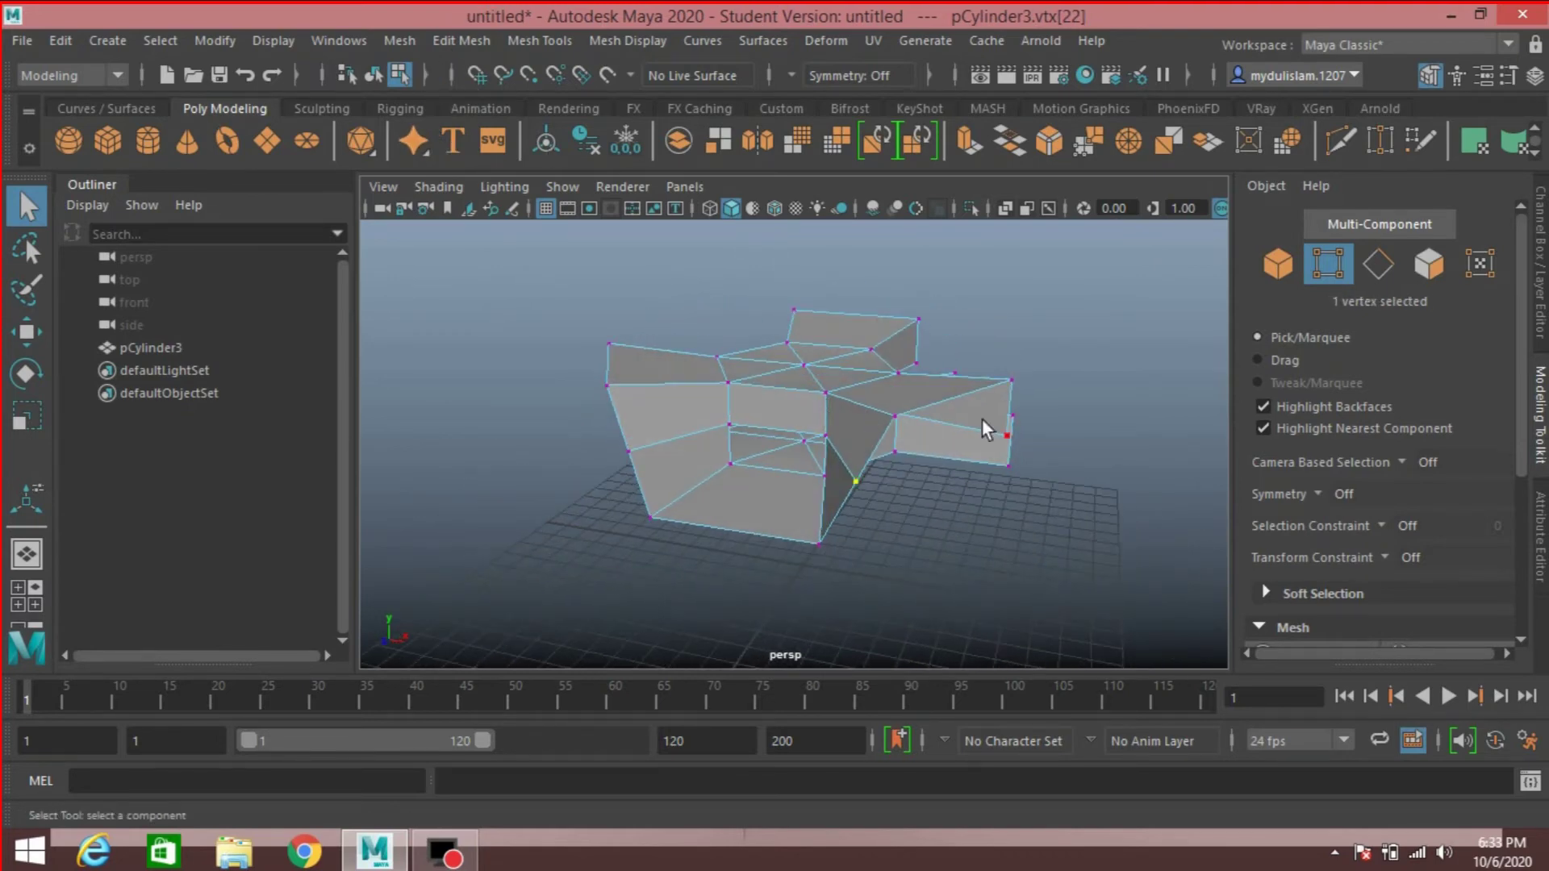
pyautogui.moveTo(1003, 408); pyautogui.dragTo(997, 406)
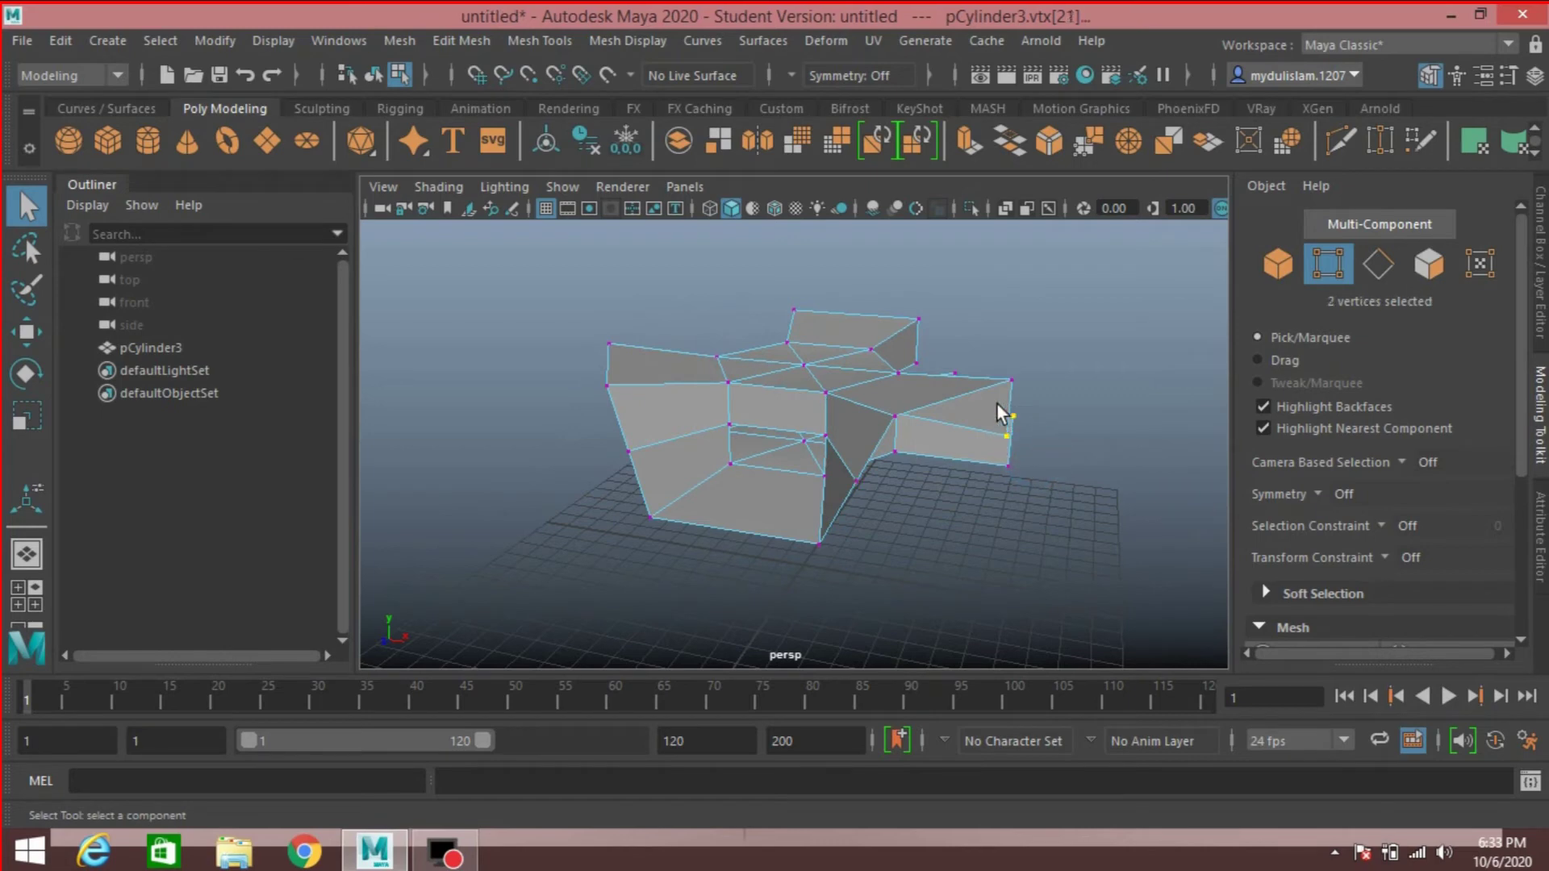
pyautogui.click(1011, 414)
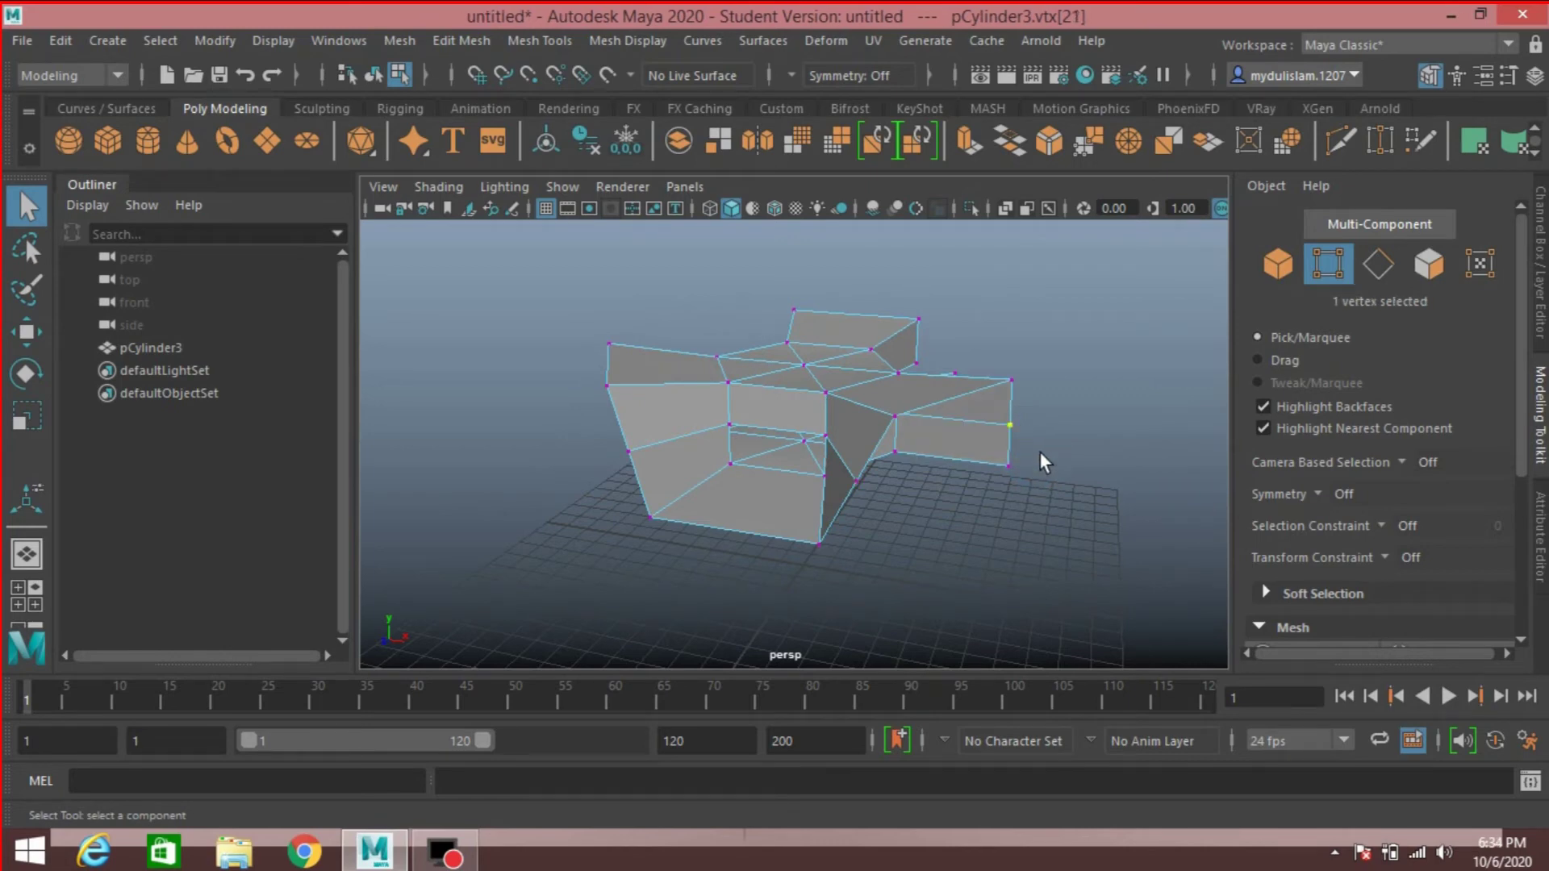
# Merge to center the remaining facing pairs of outer arm corner vertices around the form
pyautogui.keyDown('alt'); pyautogui.moveTo(1027, 458); pyautogui.dragTo(877, 451); pyautogui.keyUp('alt')
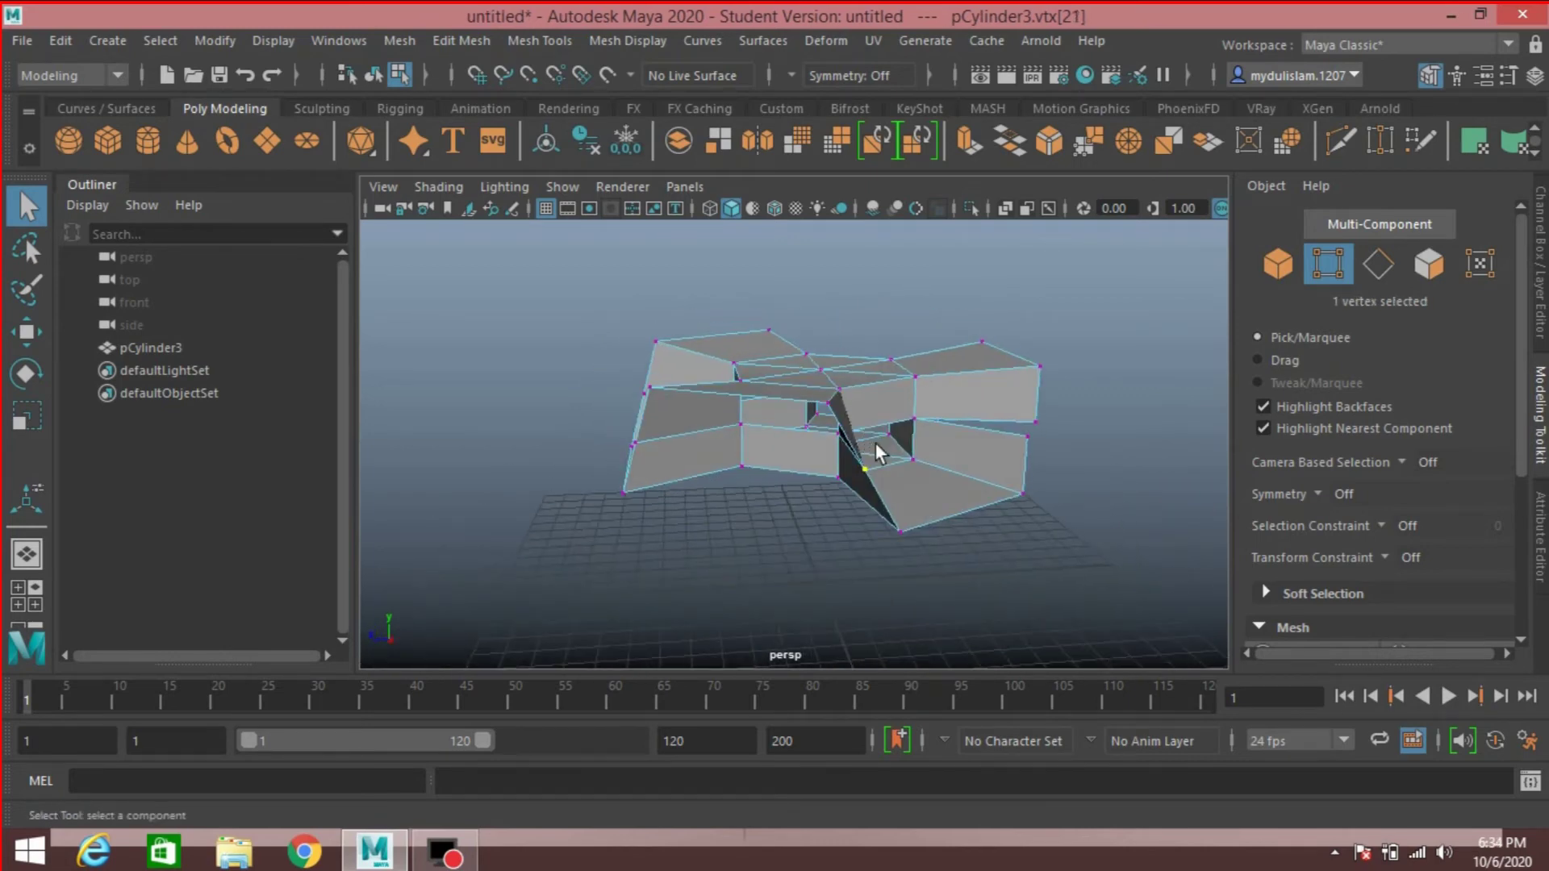
pyautogui.moveTo(1013, 413); pyautogui.dragTo(524, 422)
pyautogui.press('g')
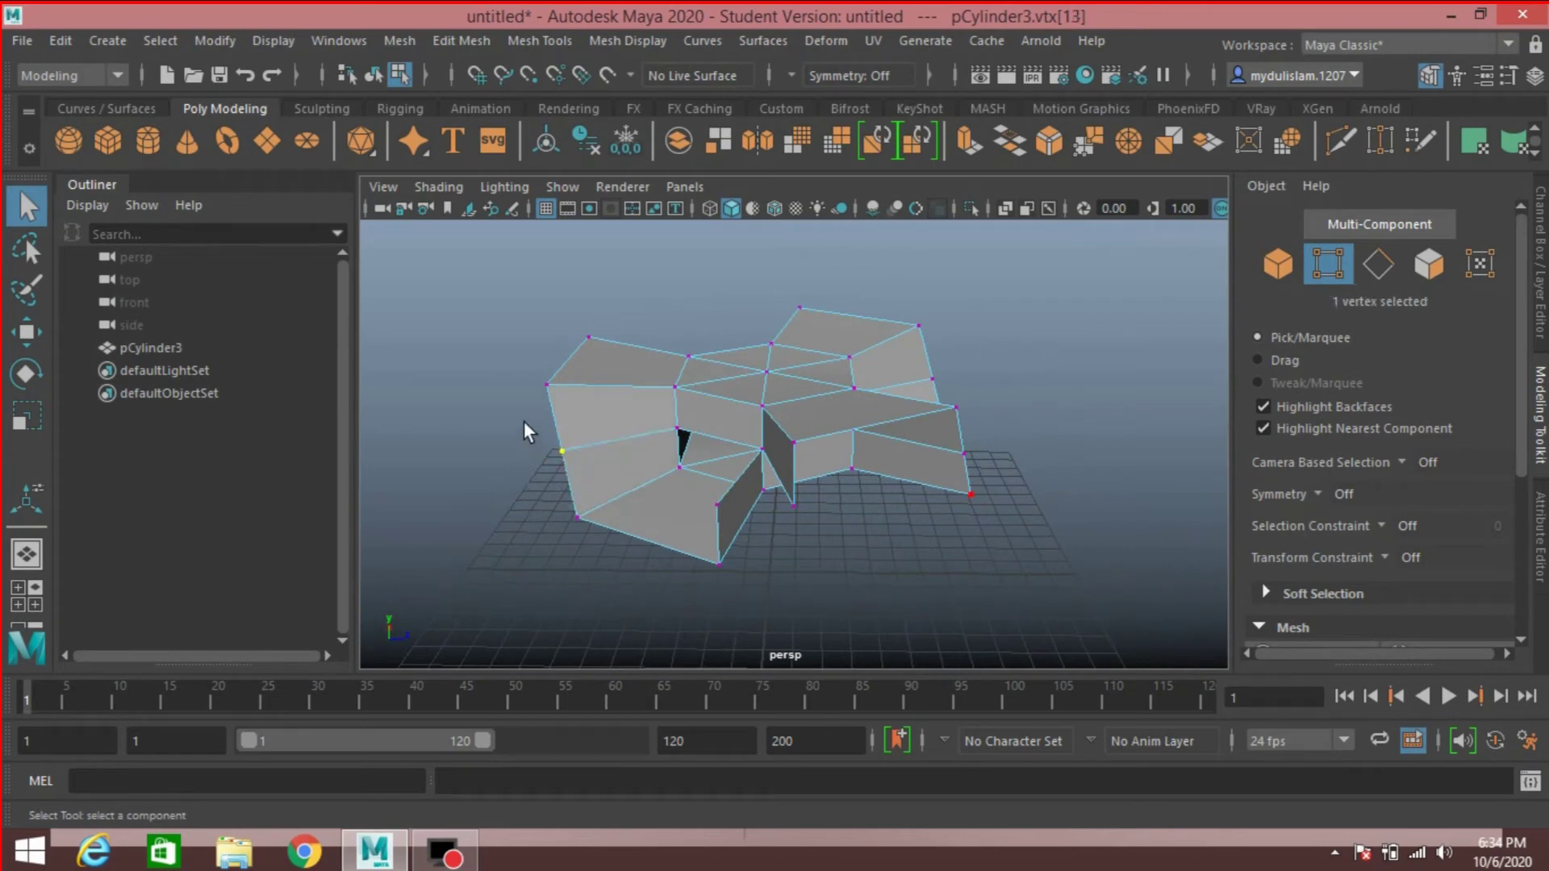
pyautogui.keyDown('alt'); pyautogui.moveTo(914, 568); pyautogui.dragTo(1025, 524); pyautogui.keyUp('alt')
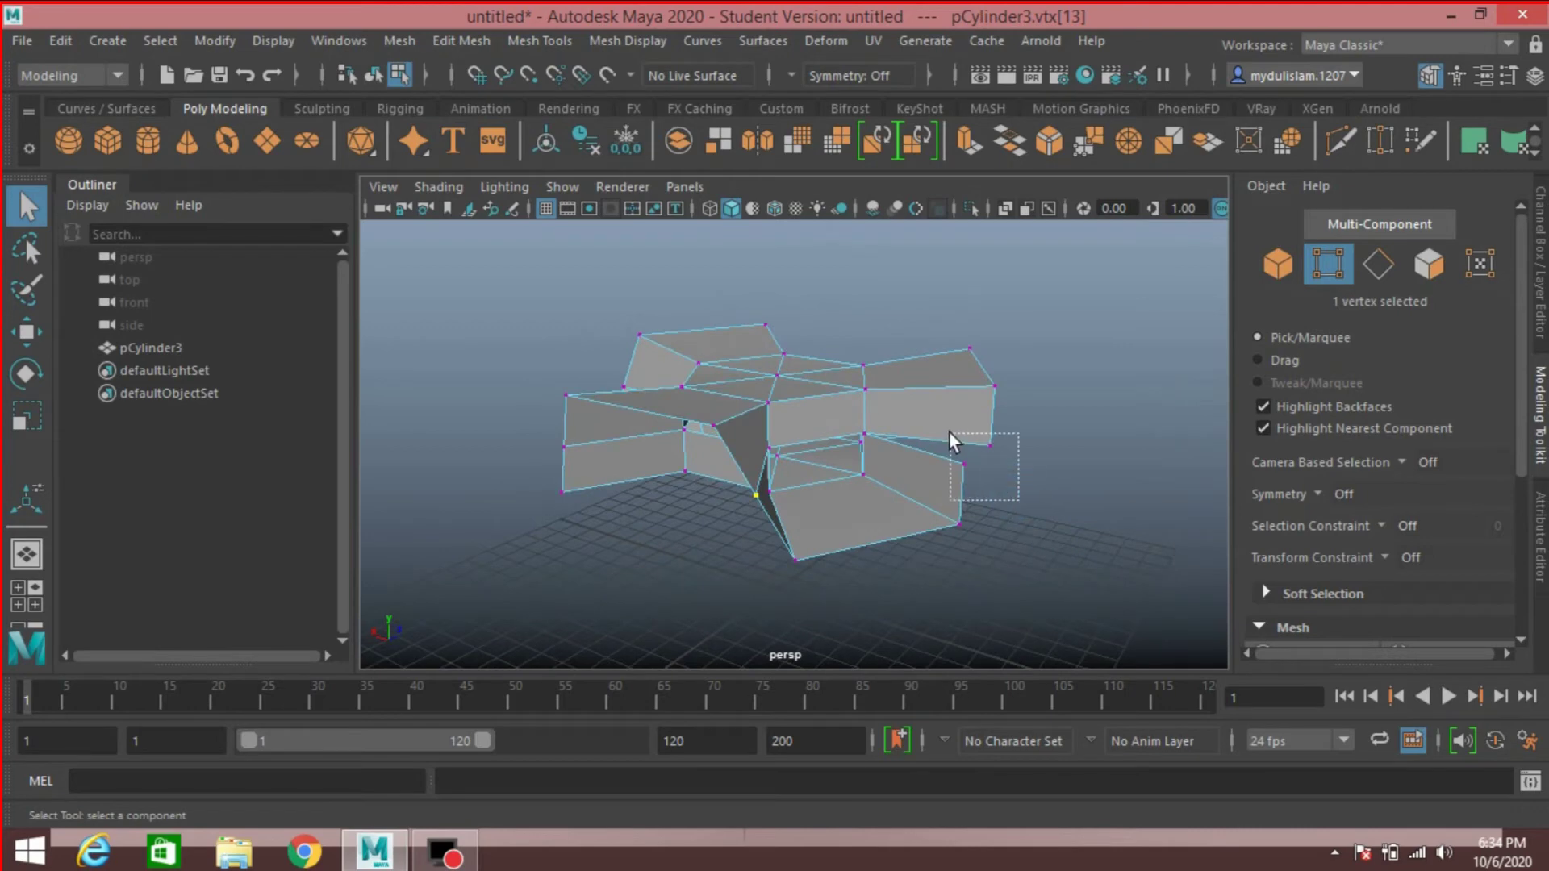
pyautogui.moveTo(949, 430); pyautogui.dragTo(477, 508)
pyautogui.press('g')
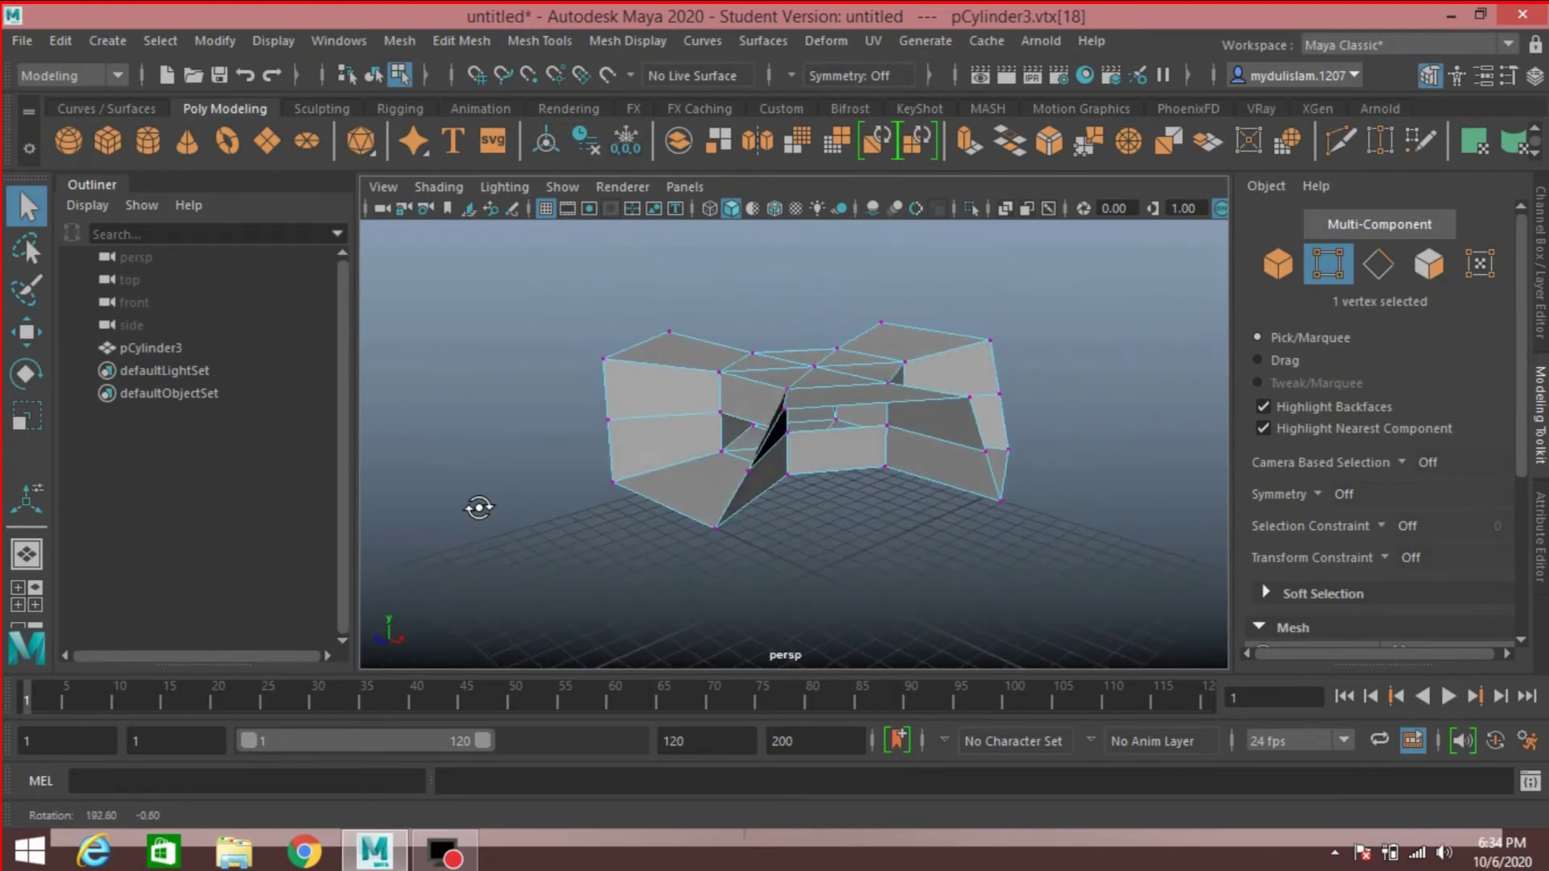
pyautogui.keyDown('alt'); pyautogui.moveTo(772, 503); pyautogui.dragTo(605, 506); pyautogui.keyUp('alt')
pyautogui.keyDown('alt'); pyautogui.moveTo(985, 450); pyautogui.dragTo(727, 476); pyautogui.keyUp('alt')
# Switch back to object mode and delete the construction history left by the merges to center
pyautogui.click(1277, 264)
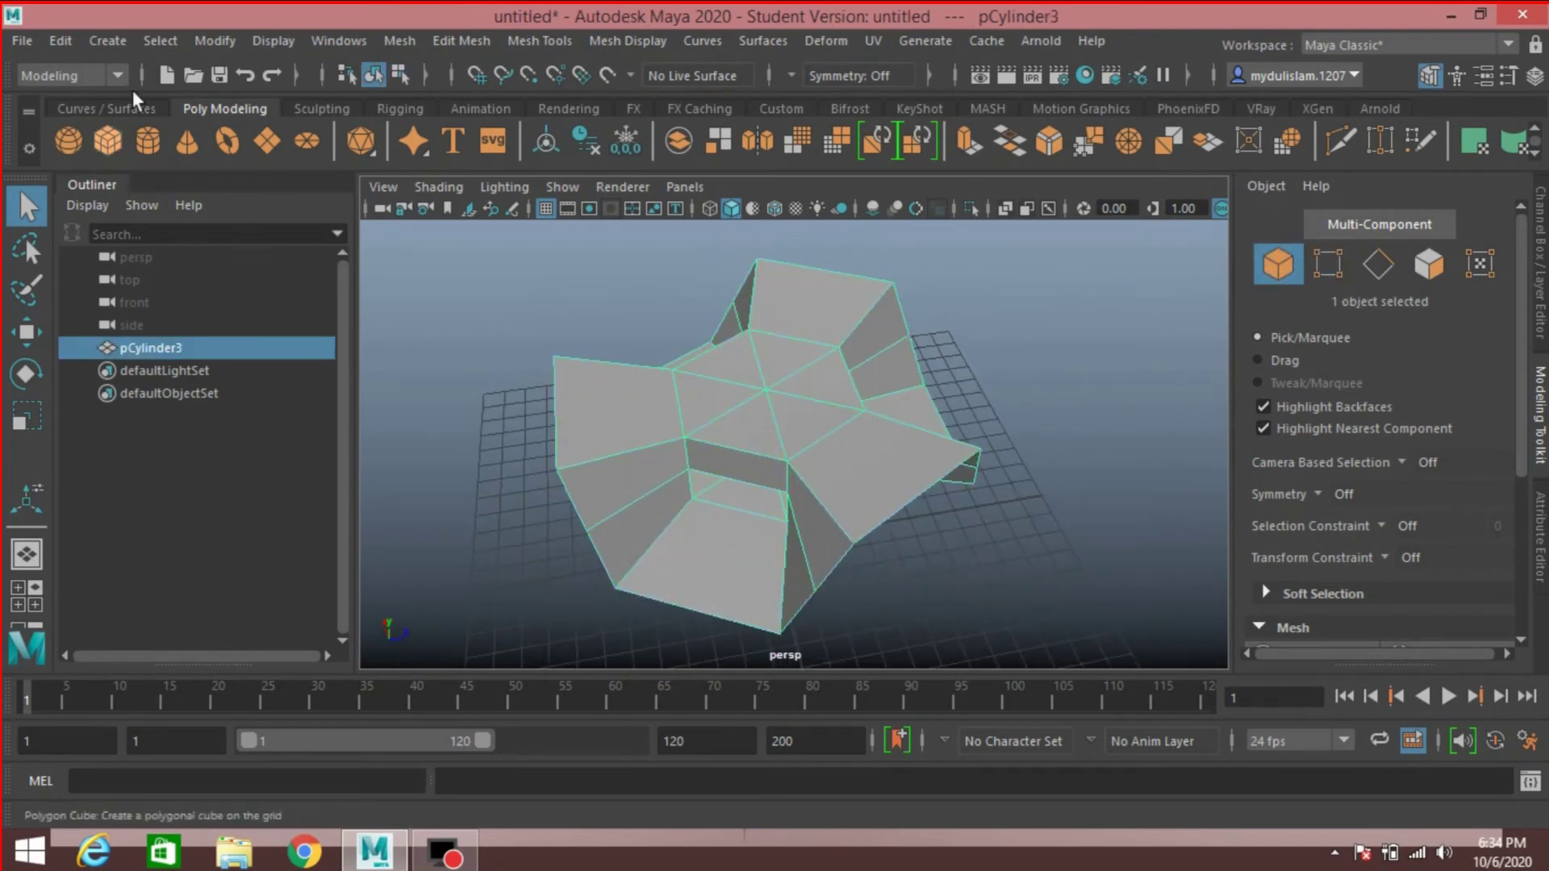
pyautogui.click(59, 44)
pyautogui.moveTo(323, 306)
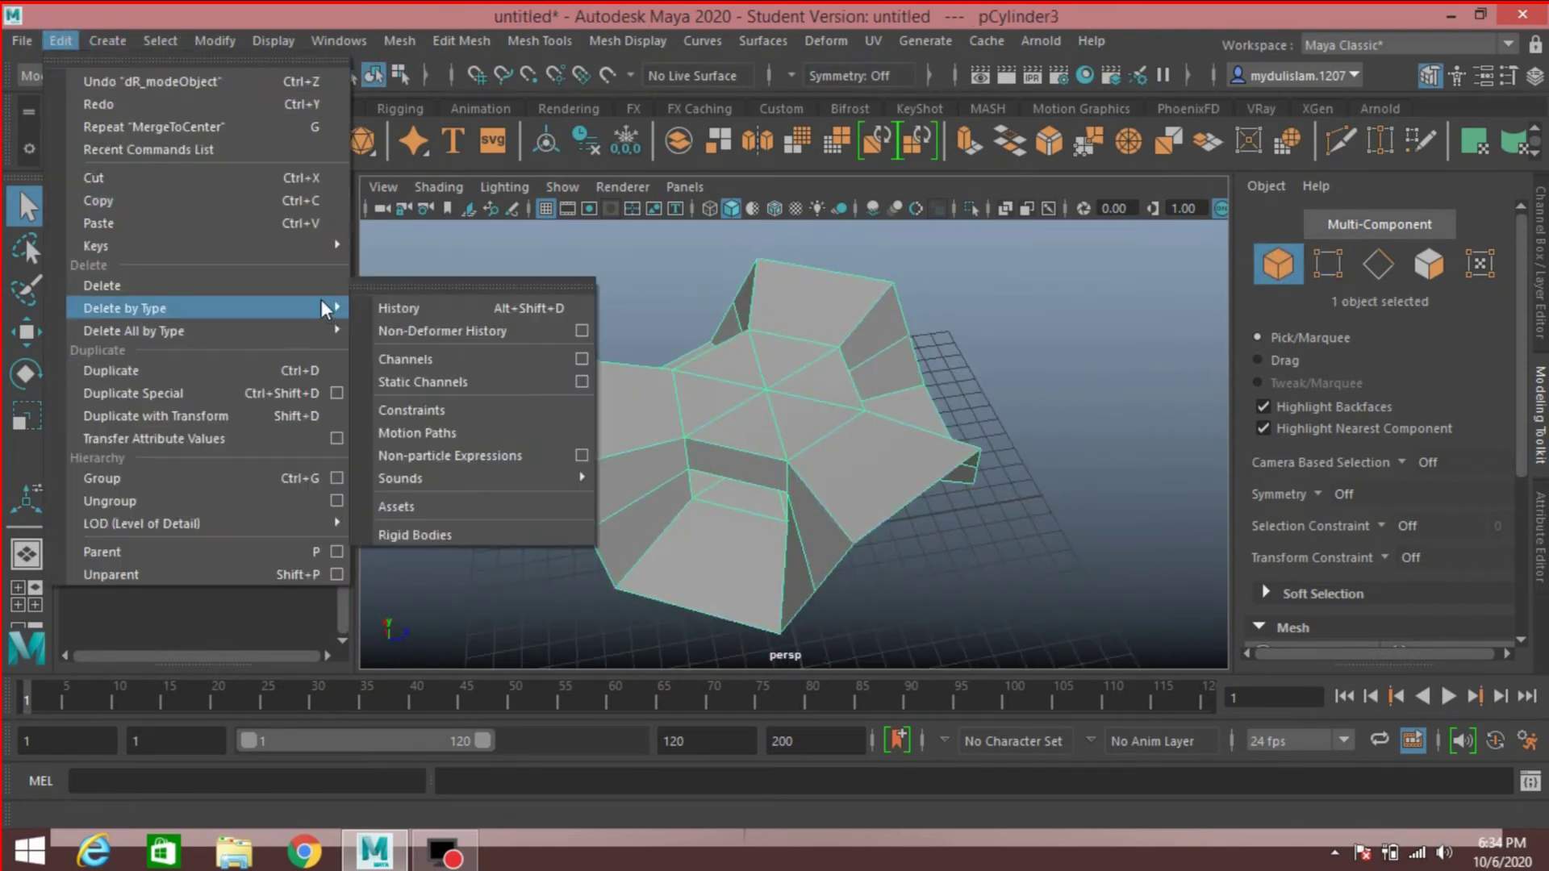
pyautogui.click(414, 306)
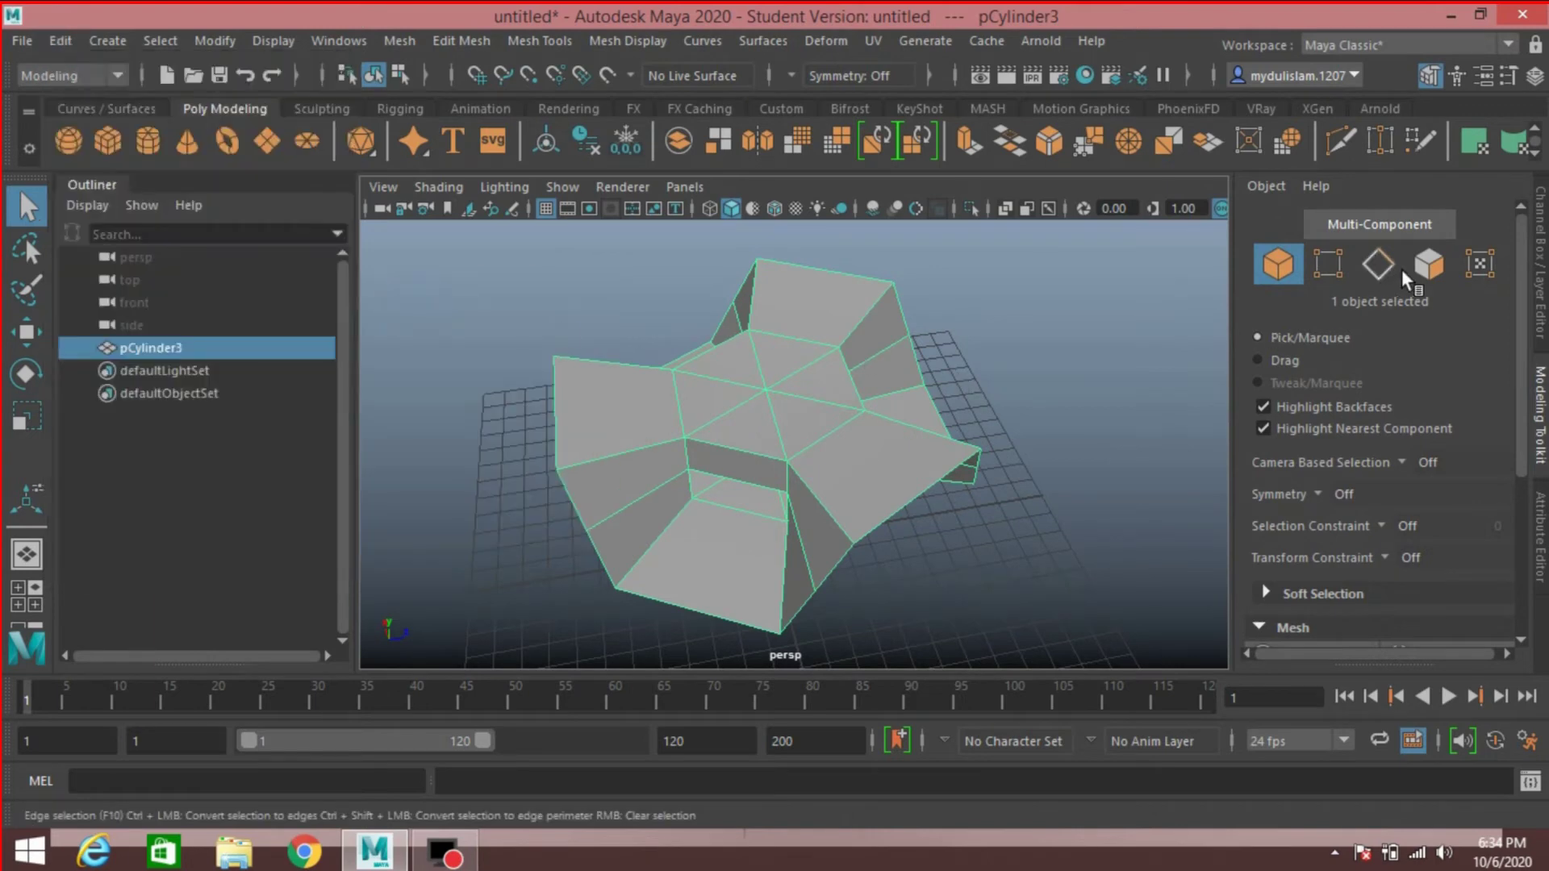
# In the top view, select the 12 triangular faces of the upper and lower central hexagons and scale them down uniformly
pyautogui.click(1429, 264)
pyautogui.press('space')
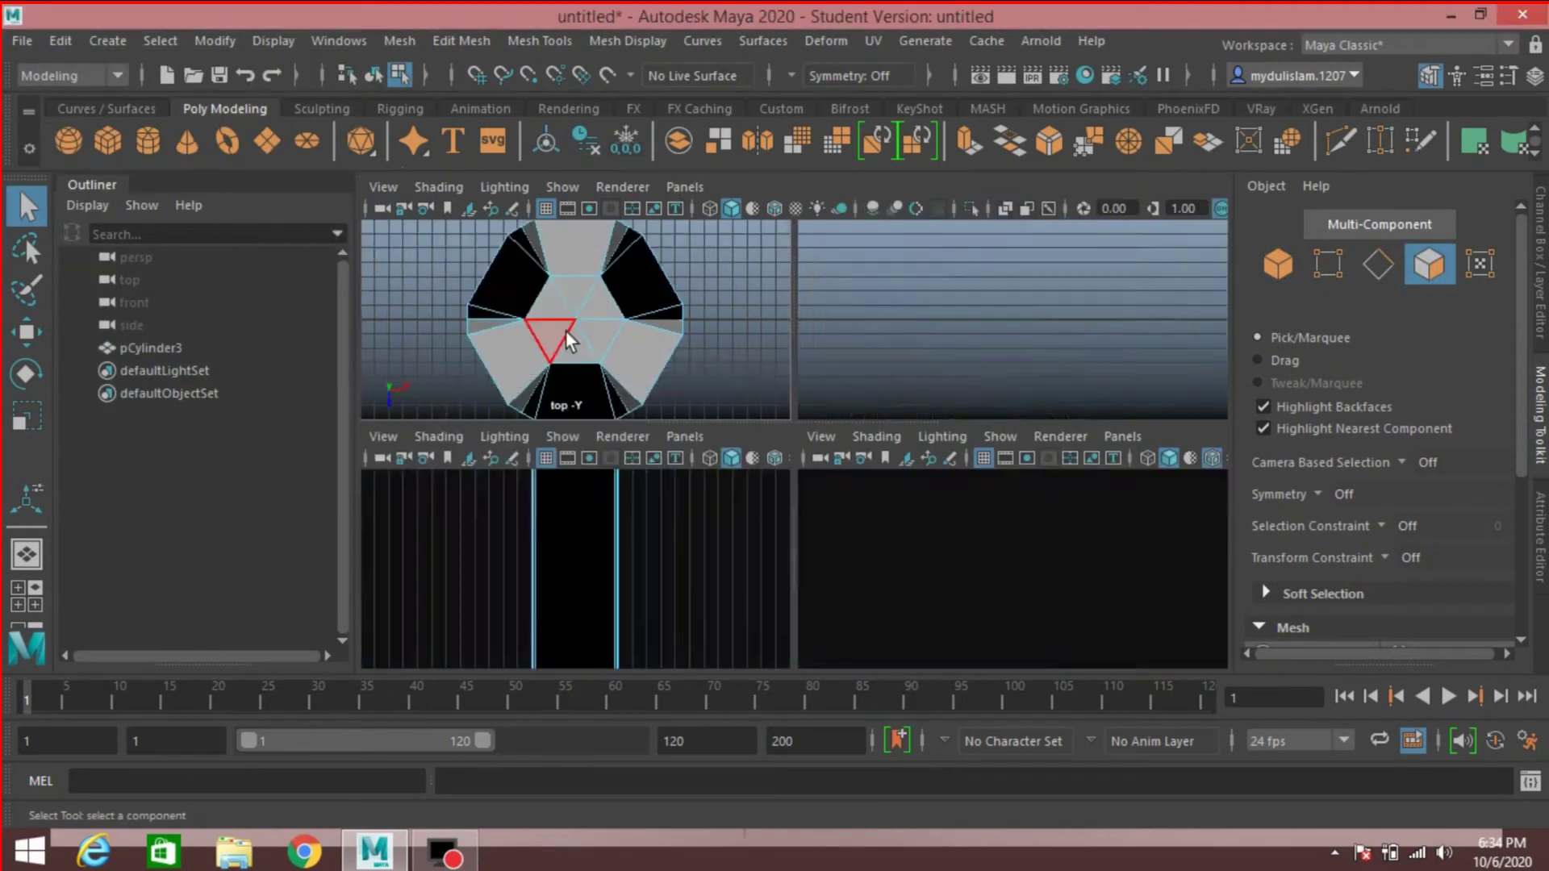
pyautogui.press('space')
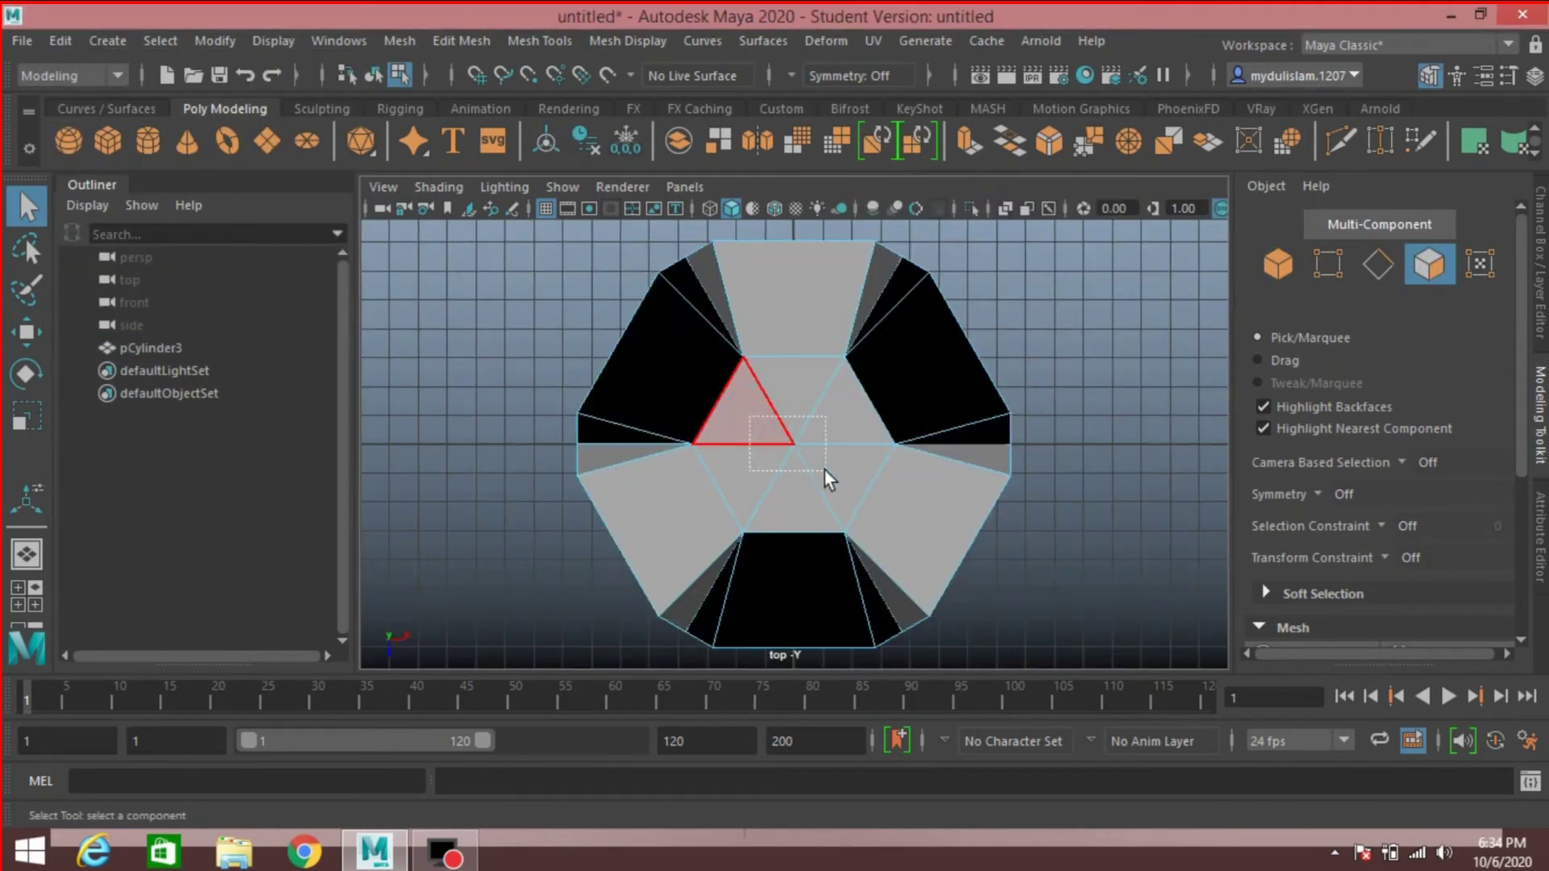
pyautogui.moveTo(824, 471); pyautogui.dragTo(829, 472)
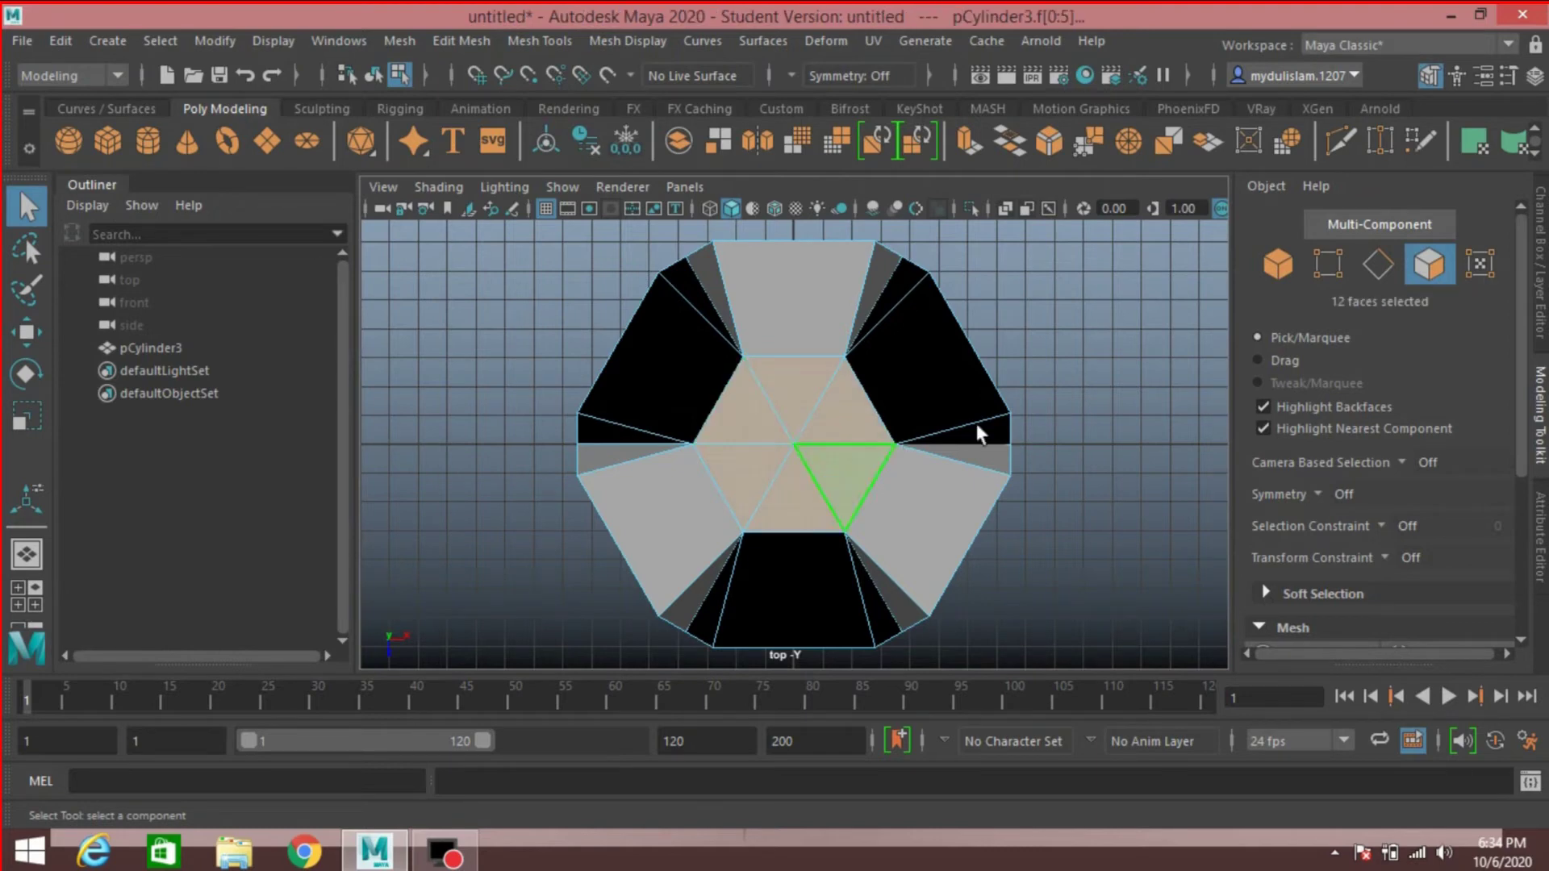
pyautogui.press('space')
pyautogui.press('space')
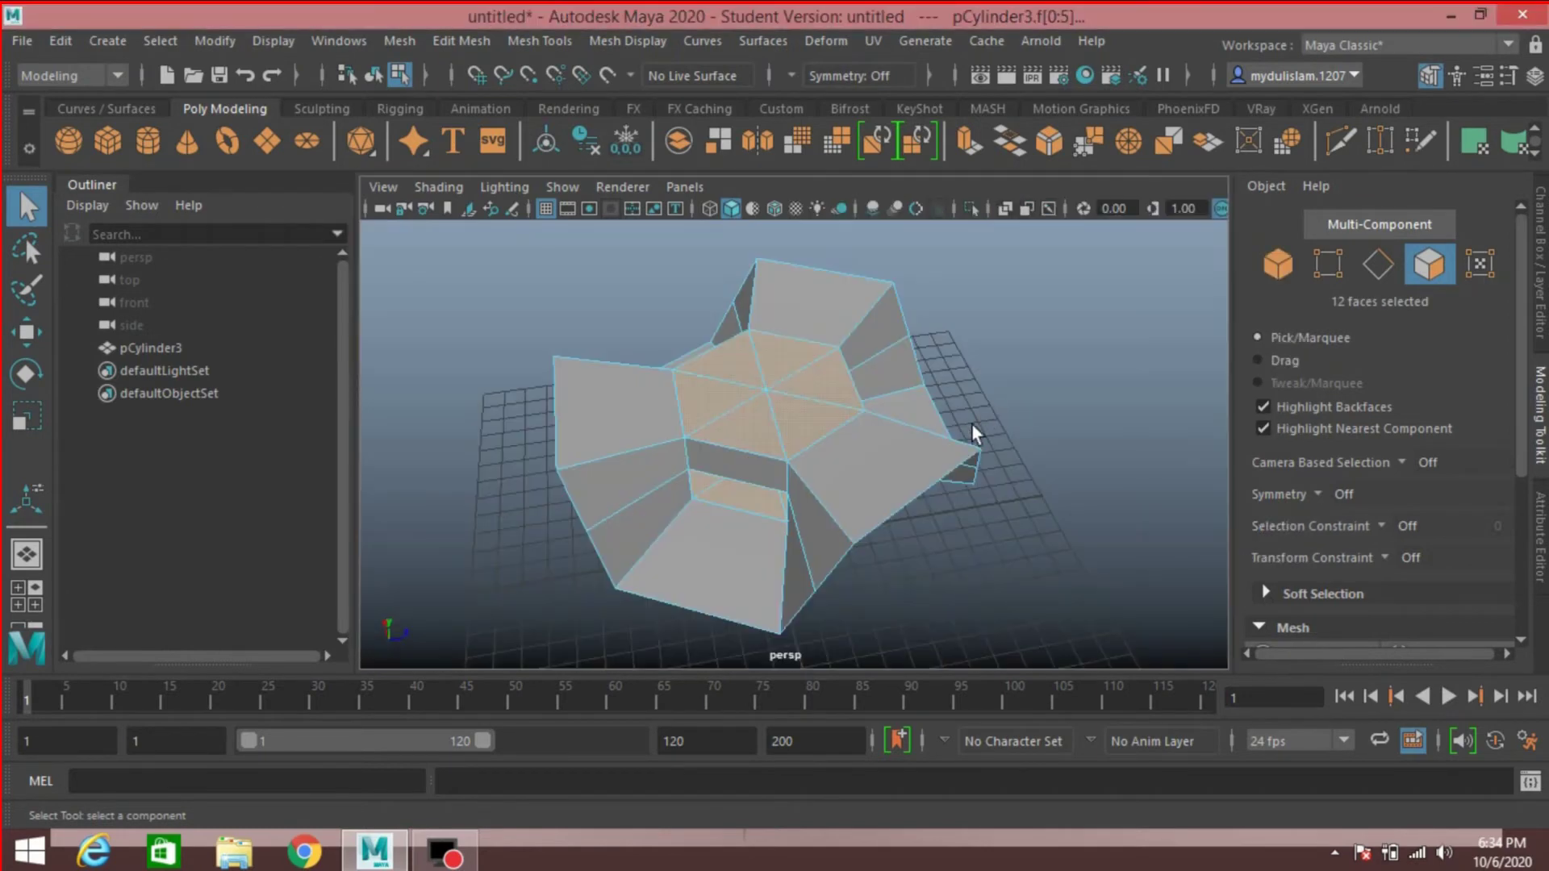
pyautogui.keyDown('alt'); pyautogui.moveTo(966, 447); pyautogui.dragTo(1049, 547); pyautogui.keyUp('alt')
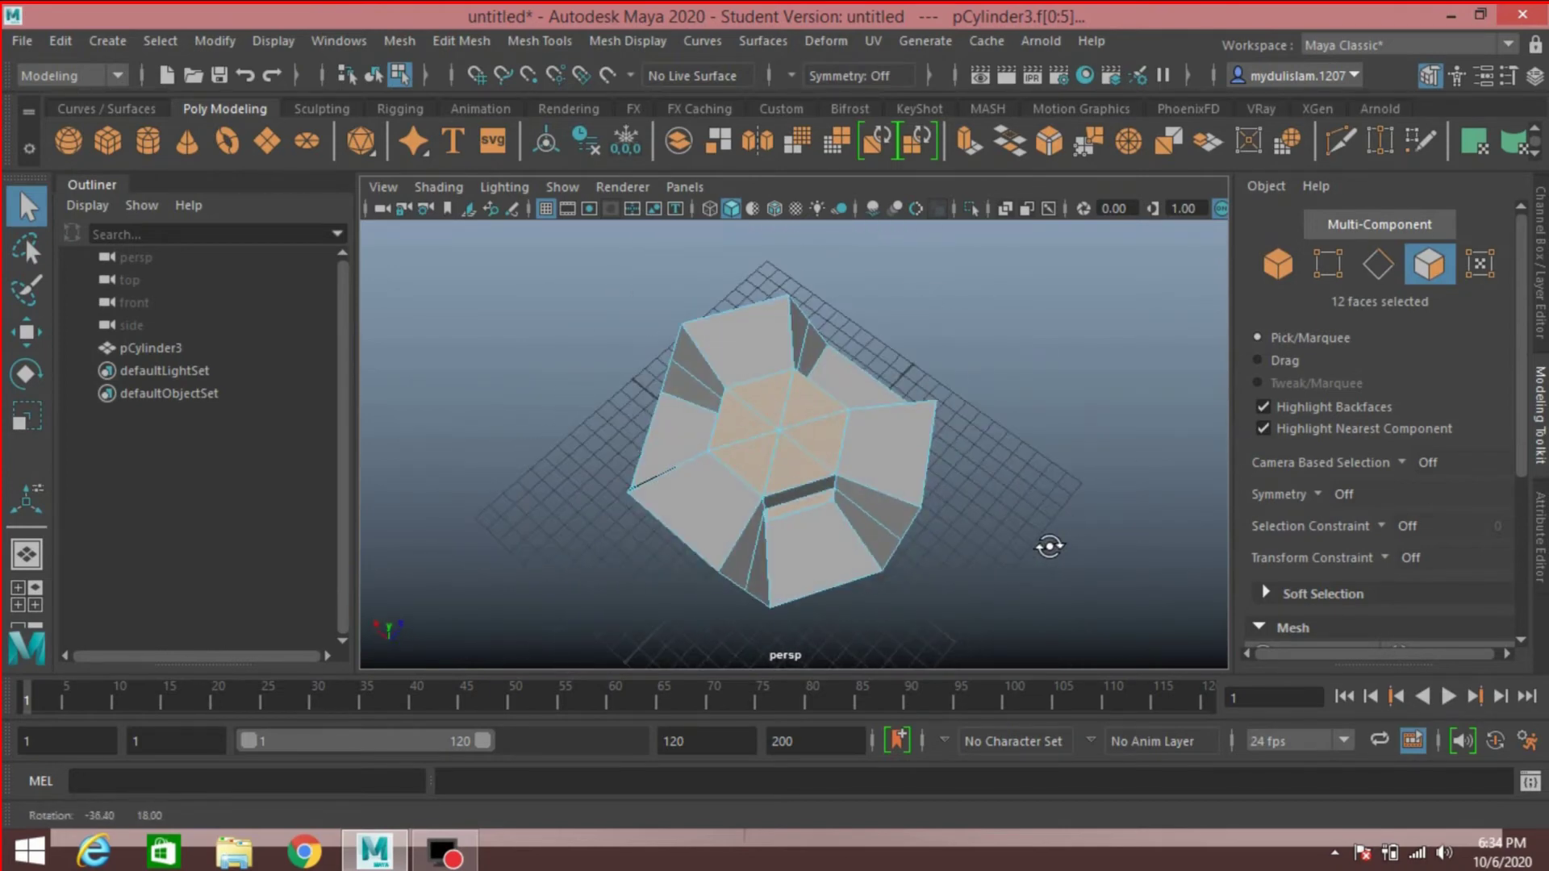
pyautogui.click(25, 416)
pyautogui.moveTo(776, 437); pyautogui.dragTo(743, 454)
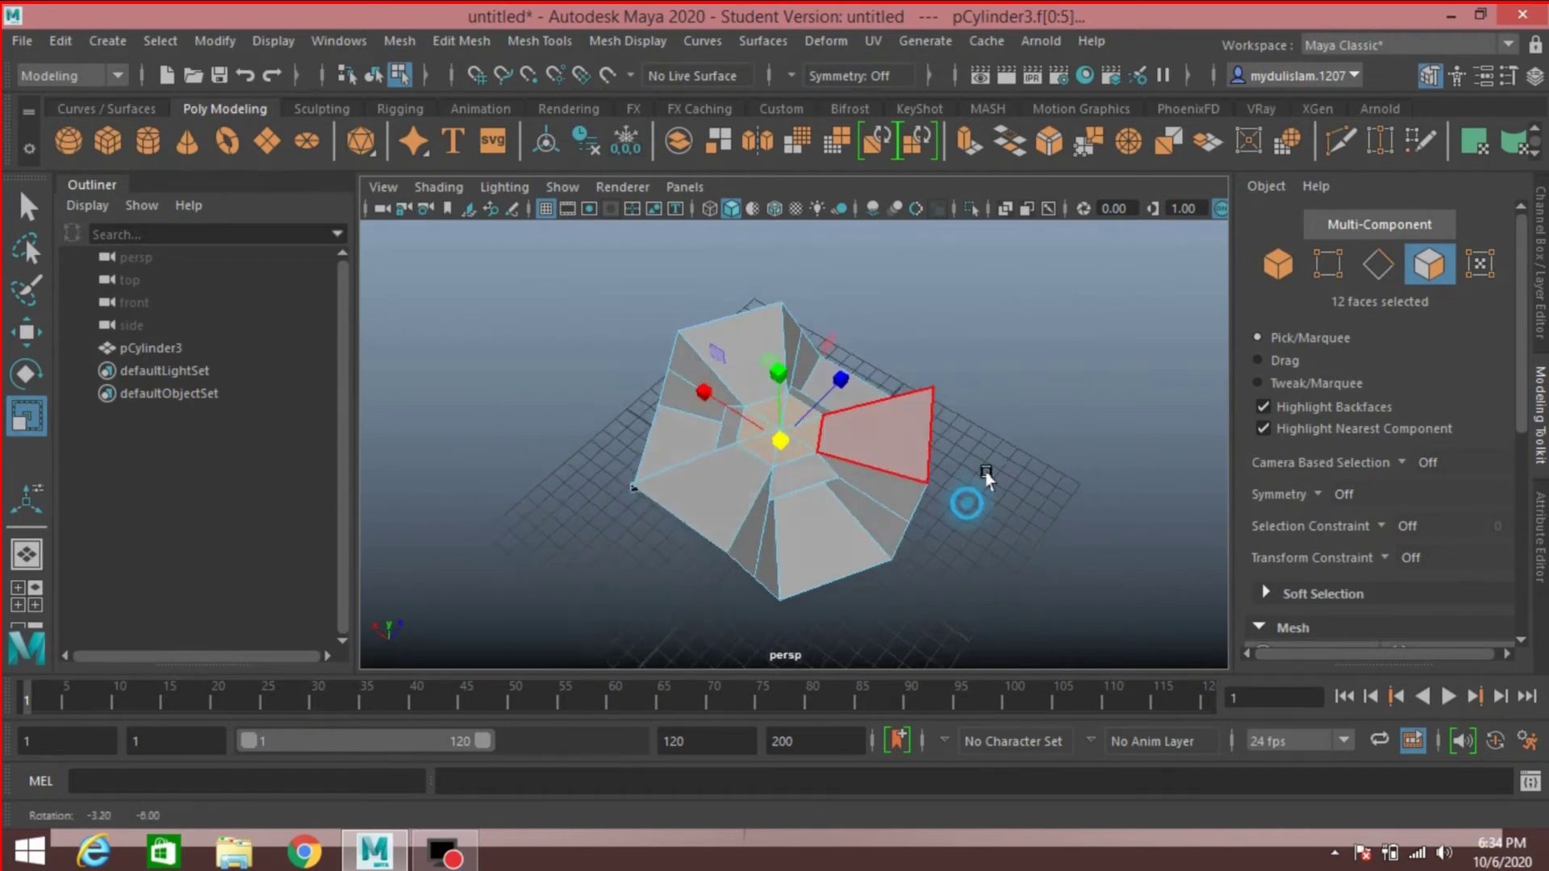
# Scale the selected central hexagon faces back up slightly, uniformly by about 1.05
pyautogui.keyDown('alt'); pyautogui.moveTo(986, 477); pyautogui.dragTo(952, 406); pyautogui.keyUp('alt')
pyautogui.keyDown('alt'); pyautogui.moveTo(948, 436); pyautogui.dragTo(946, 468); pyautogui.keyUp('alt')
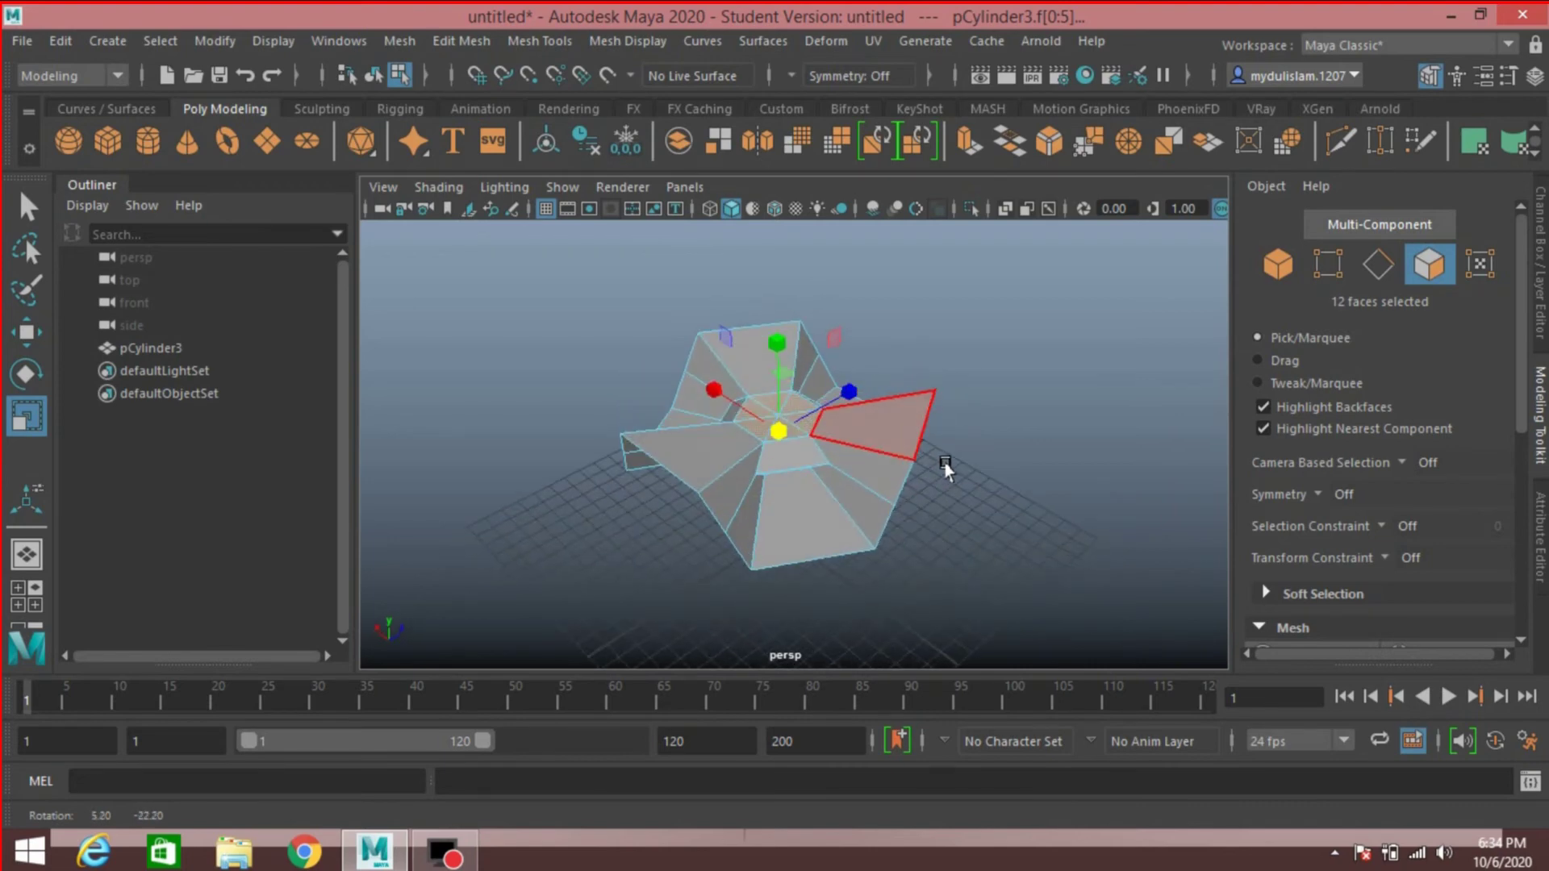
pyautogui.click(775, 430)
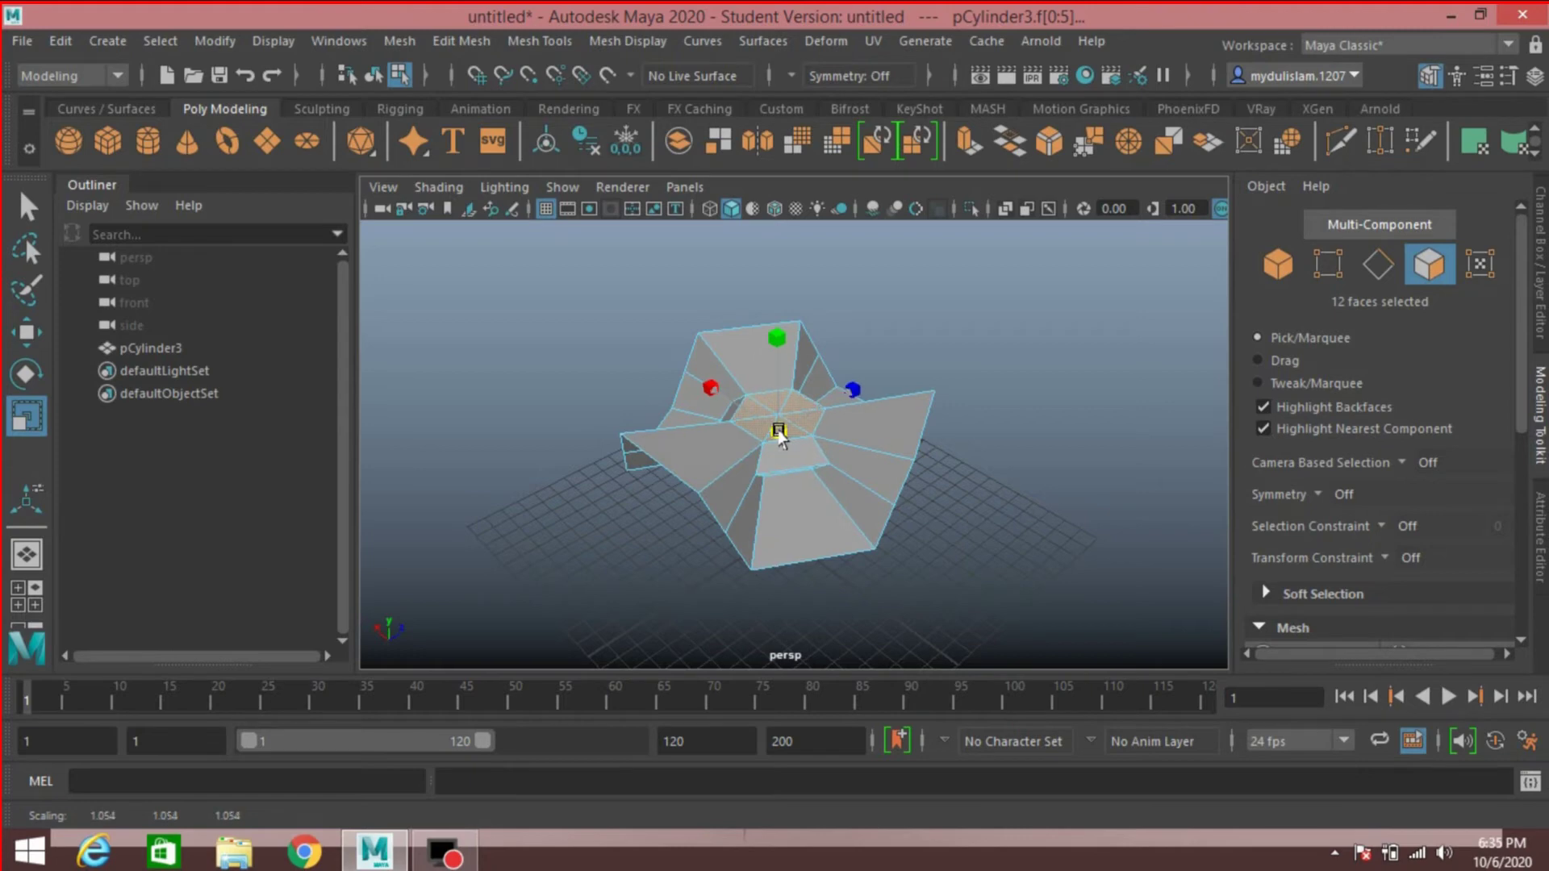
pyautogui.keyDown('alt'); pyautogui.moveTo(1027, 512); pyautogui.dragTo(1038, 443); pyautogui.keyUp('alt')
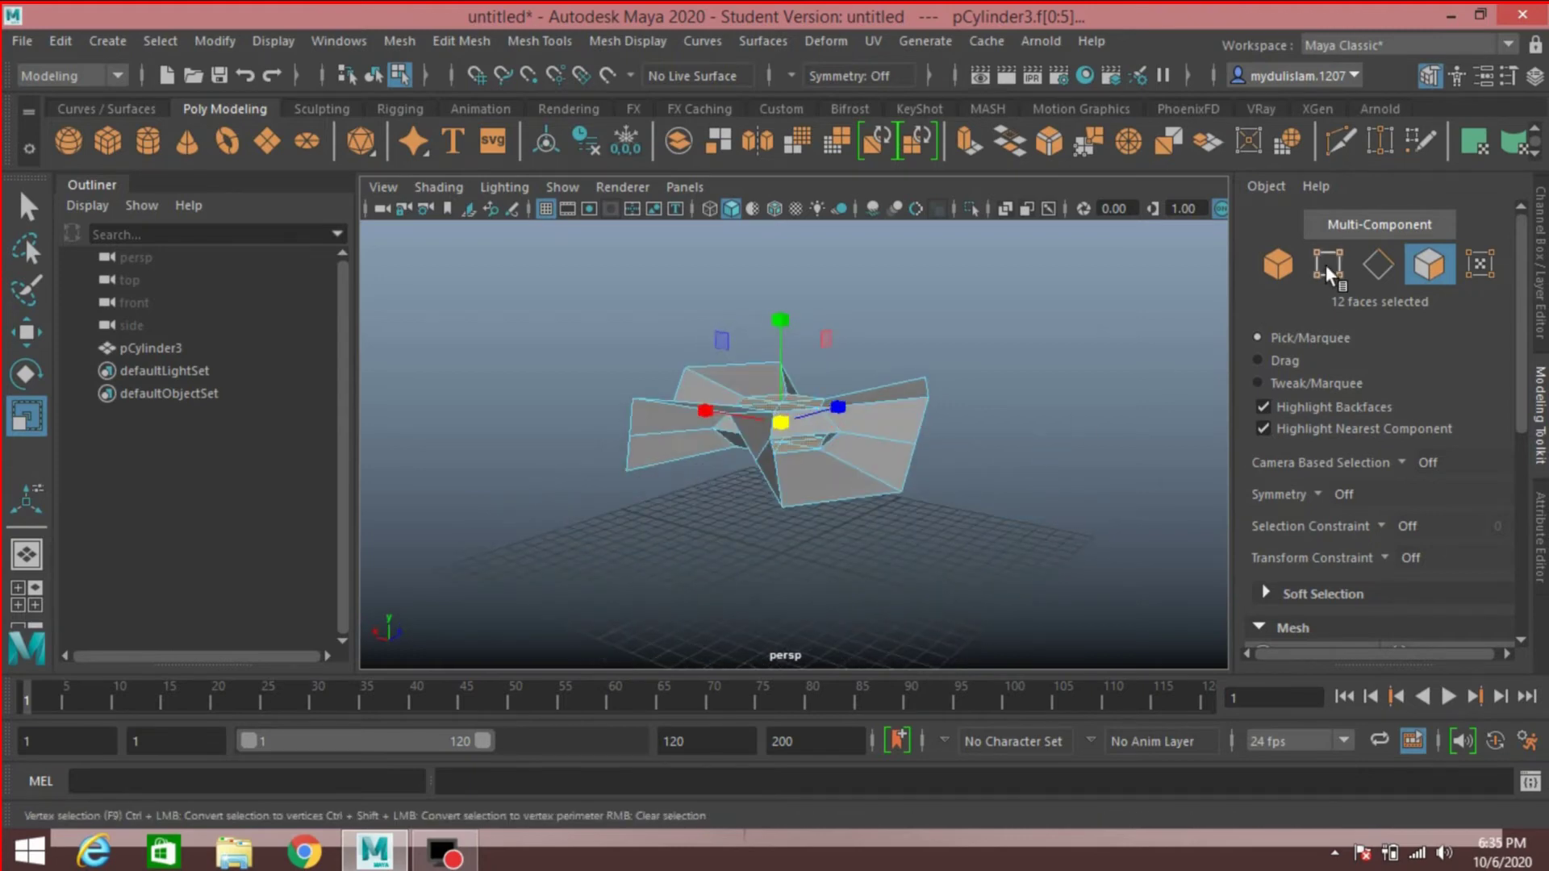
# In the side view, select the 12 upper and lower outer corner vertices and scale them inward uniformly to about 0.53
pyautogui.click(1325, 265)
pyautogui.click(1046, 464)
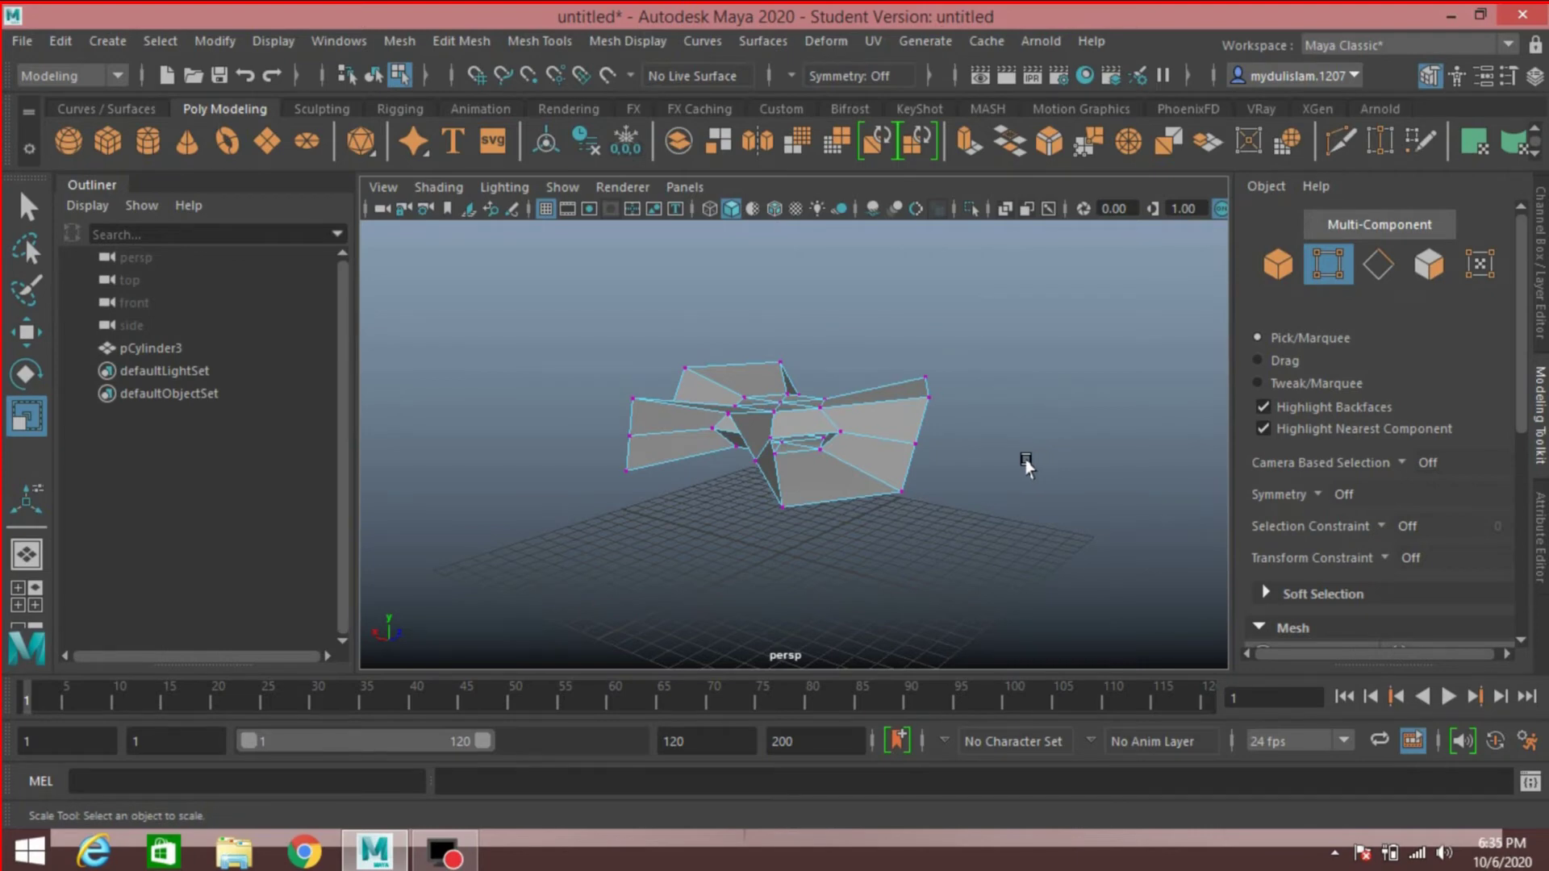
pyautogui.press('space')
pyautogui.press('space')
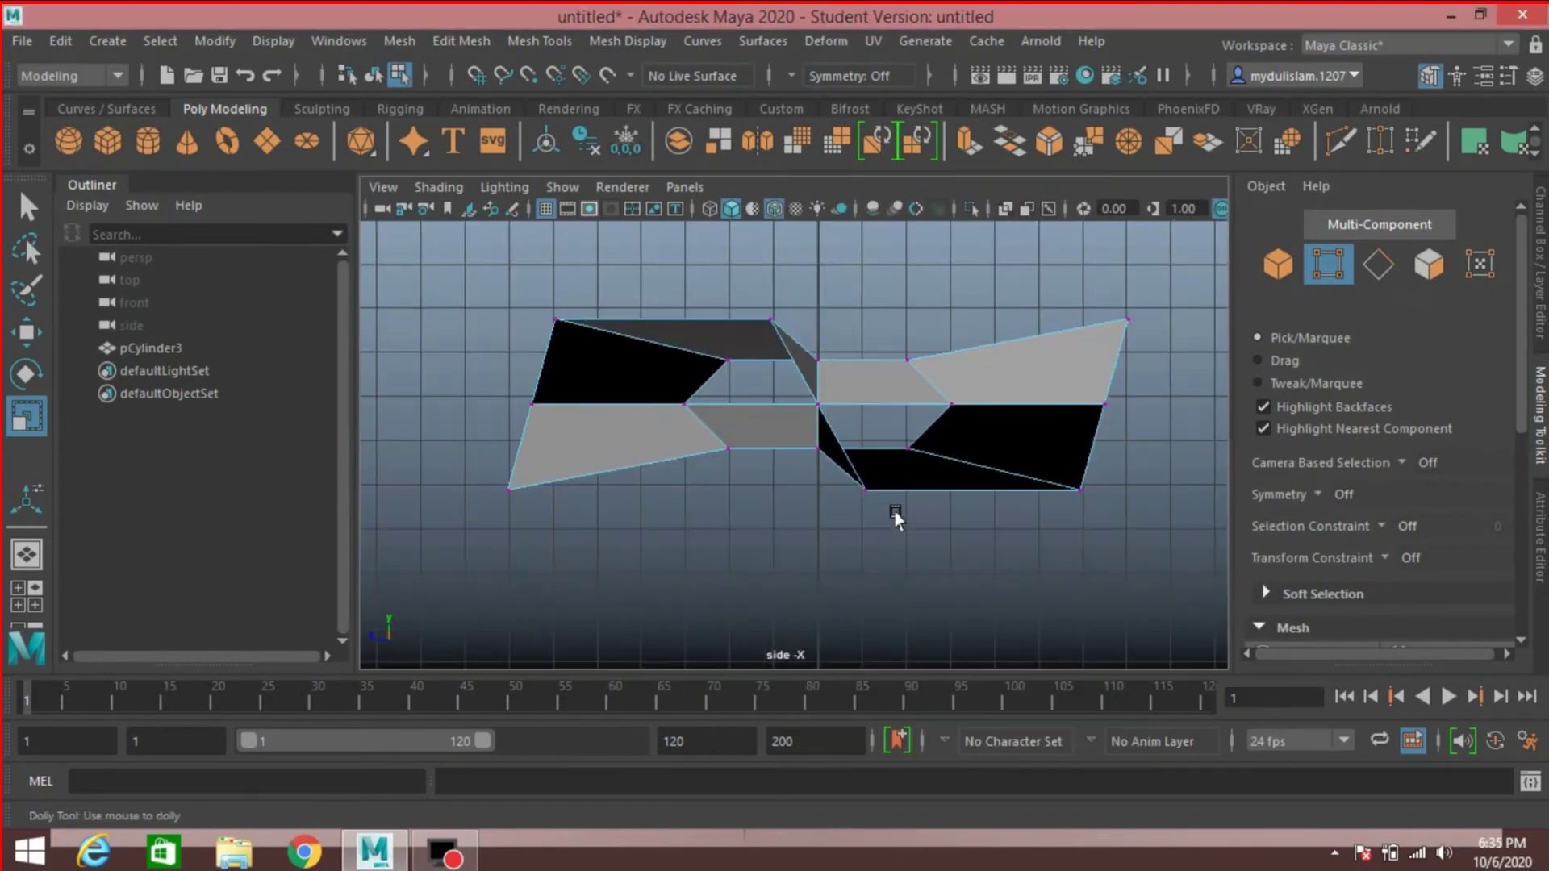
pyautogui.keyDown('alt'); pyautogui.moveTo(895, 517); pyautogui.dragTo(715, 468, button='right'); pyautogui.keyUp('alt')
pyautogui.moveTo(768, 353); pyautogui.dragTo(1084, 371)
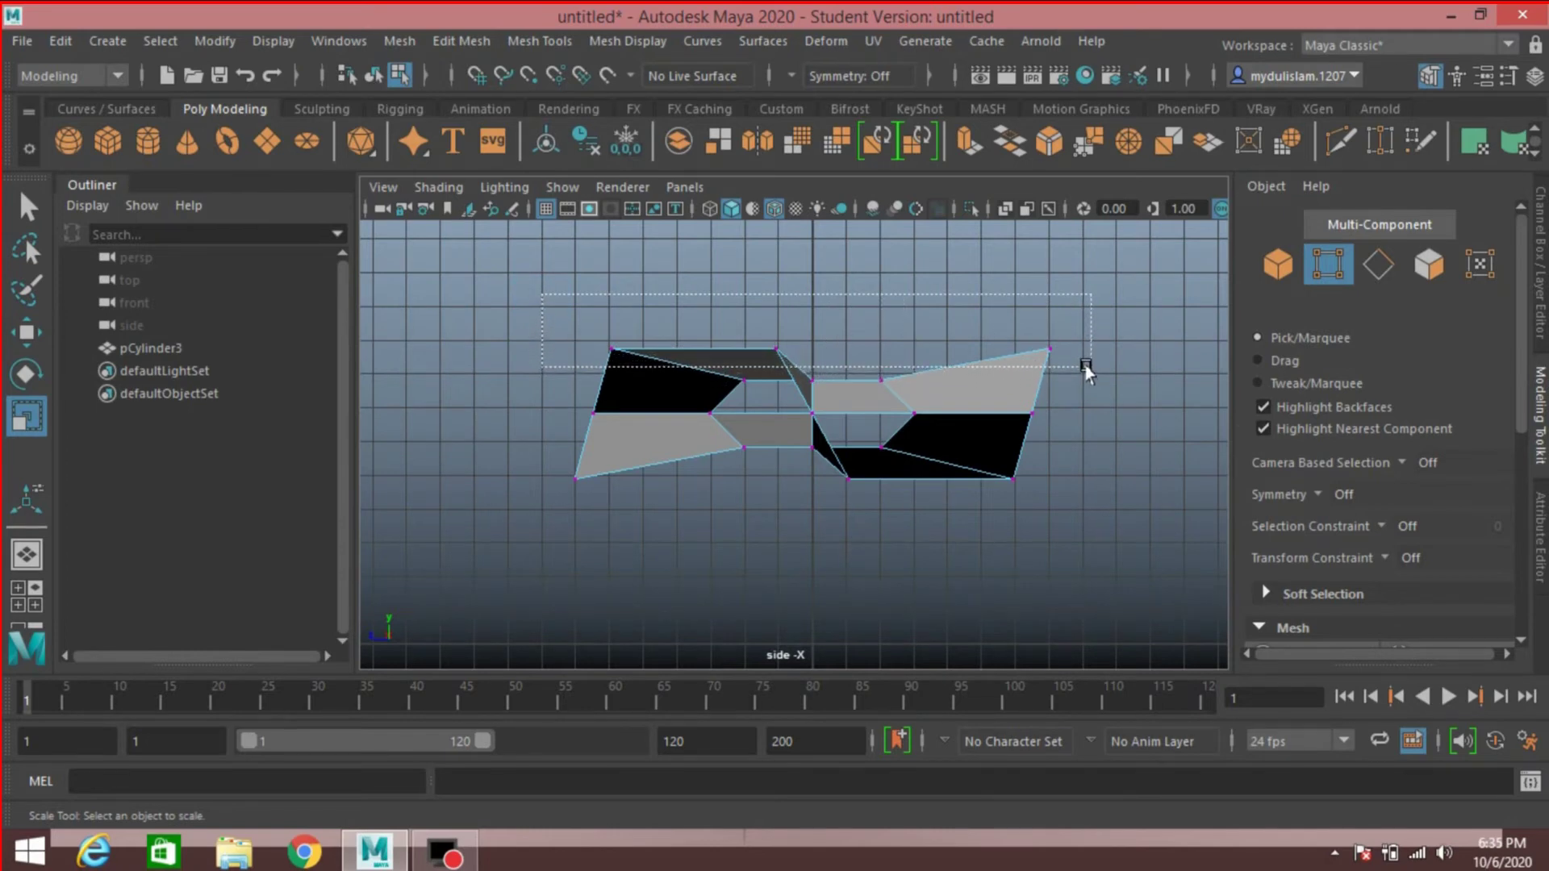
pyautogui.moveTo(1086, 371); pyautogui.dragTo(1088, 381)
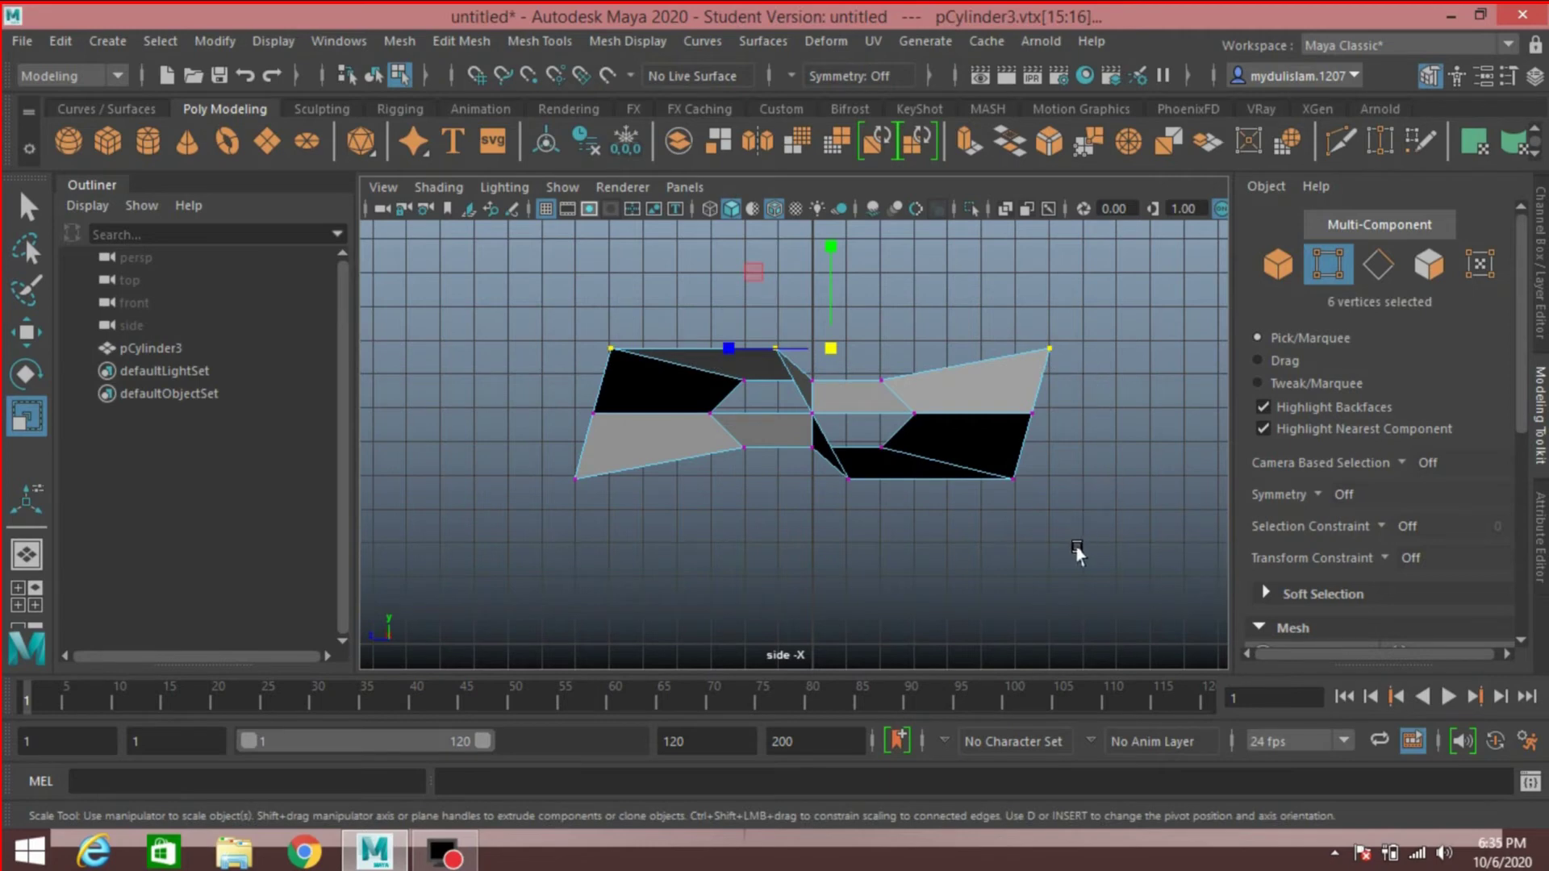
pyautogui.moveTo(1122, 571); pyautogui.dragTo(552, 460)
pyautogui.press('space')
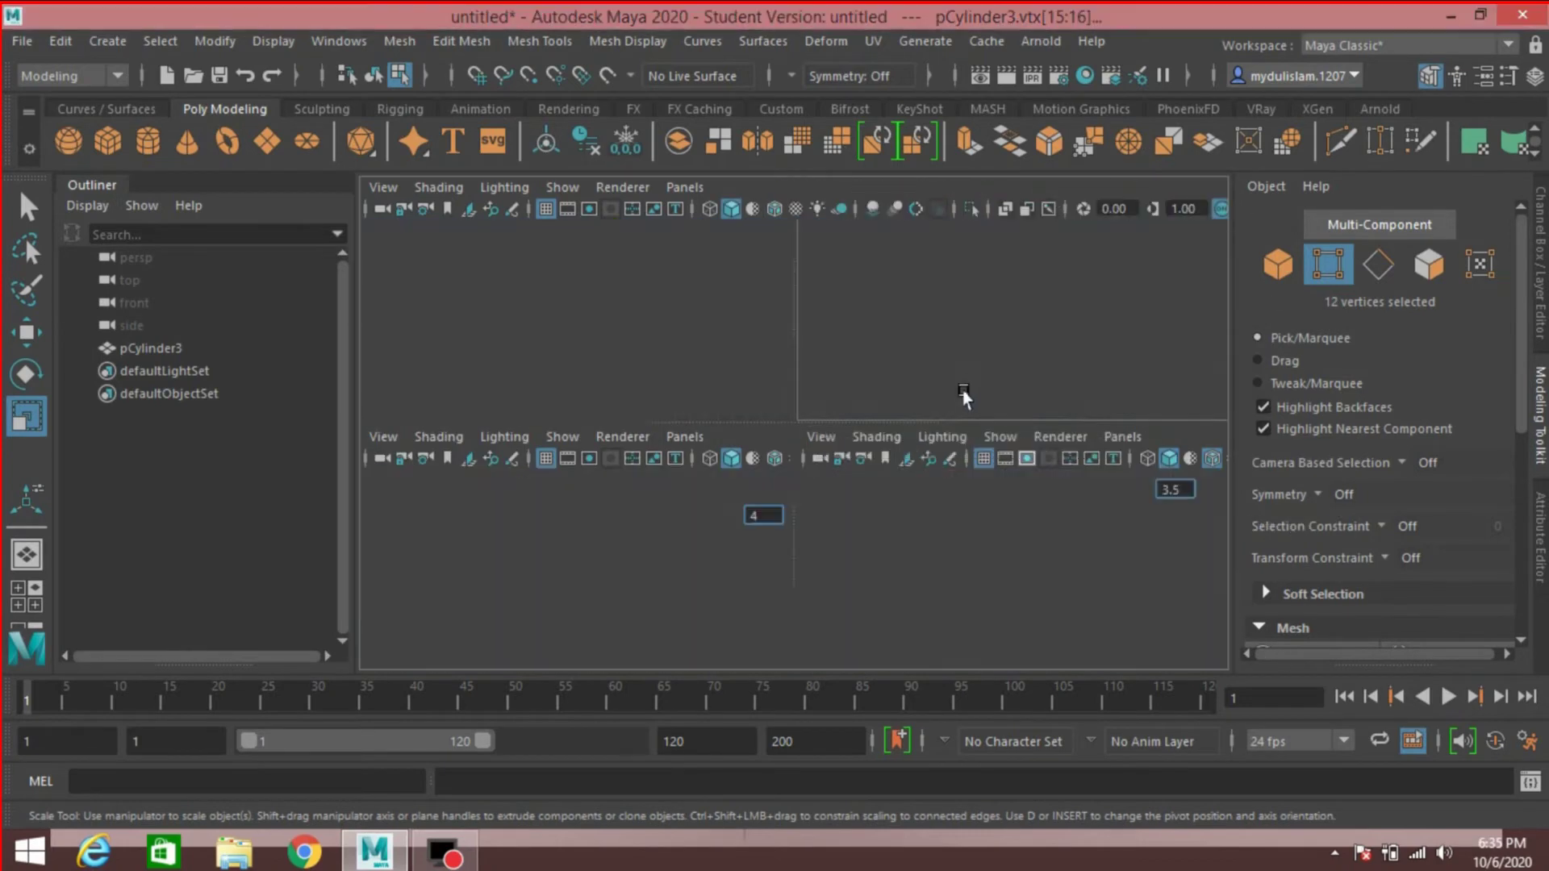
pyautogui.press('space')
pyautogui.keyDown('alt'); pyautogui.moveTo(942, 433); pyautogui.dragTo(1045, 476); pyautogui.keyUp('alt')
pyautogui.moveTo(792, 433); pyautogui.dragTo(723, 462)
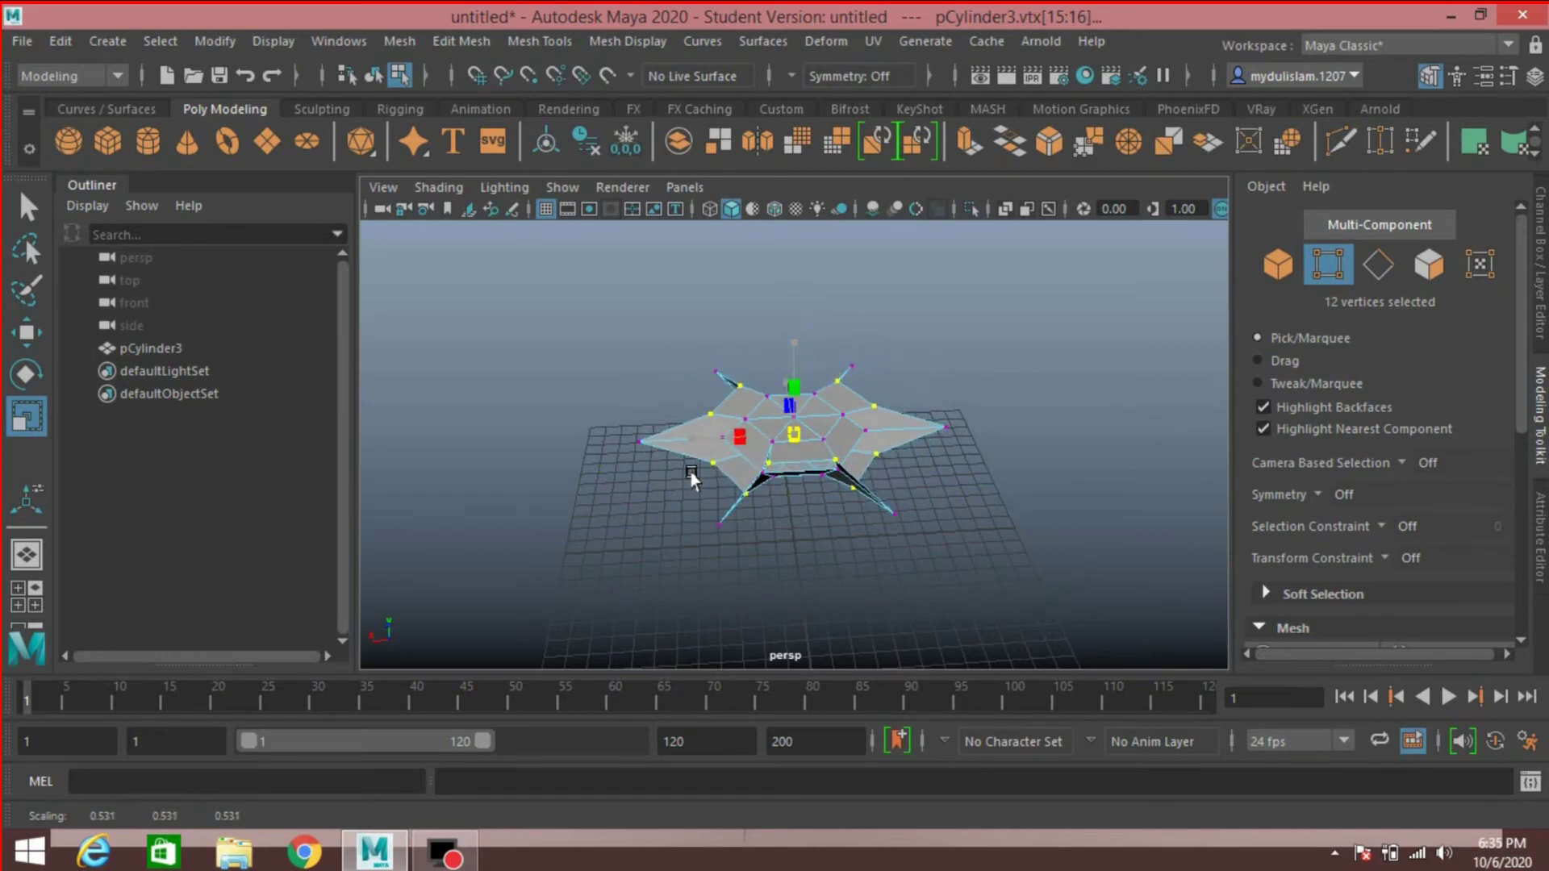
# Stretch the 12 selected corner vertices apart vertically to restore height to the arms
pyautogui.keyDown('alt'); pyautogui.moveTo(896, 595); pyautogui.dragTo(882, 554); pyautogui.keyUp('alt')
pyautogui.moveTo(794, 312); pyautogui.dragTo(790, 242)
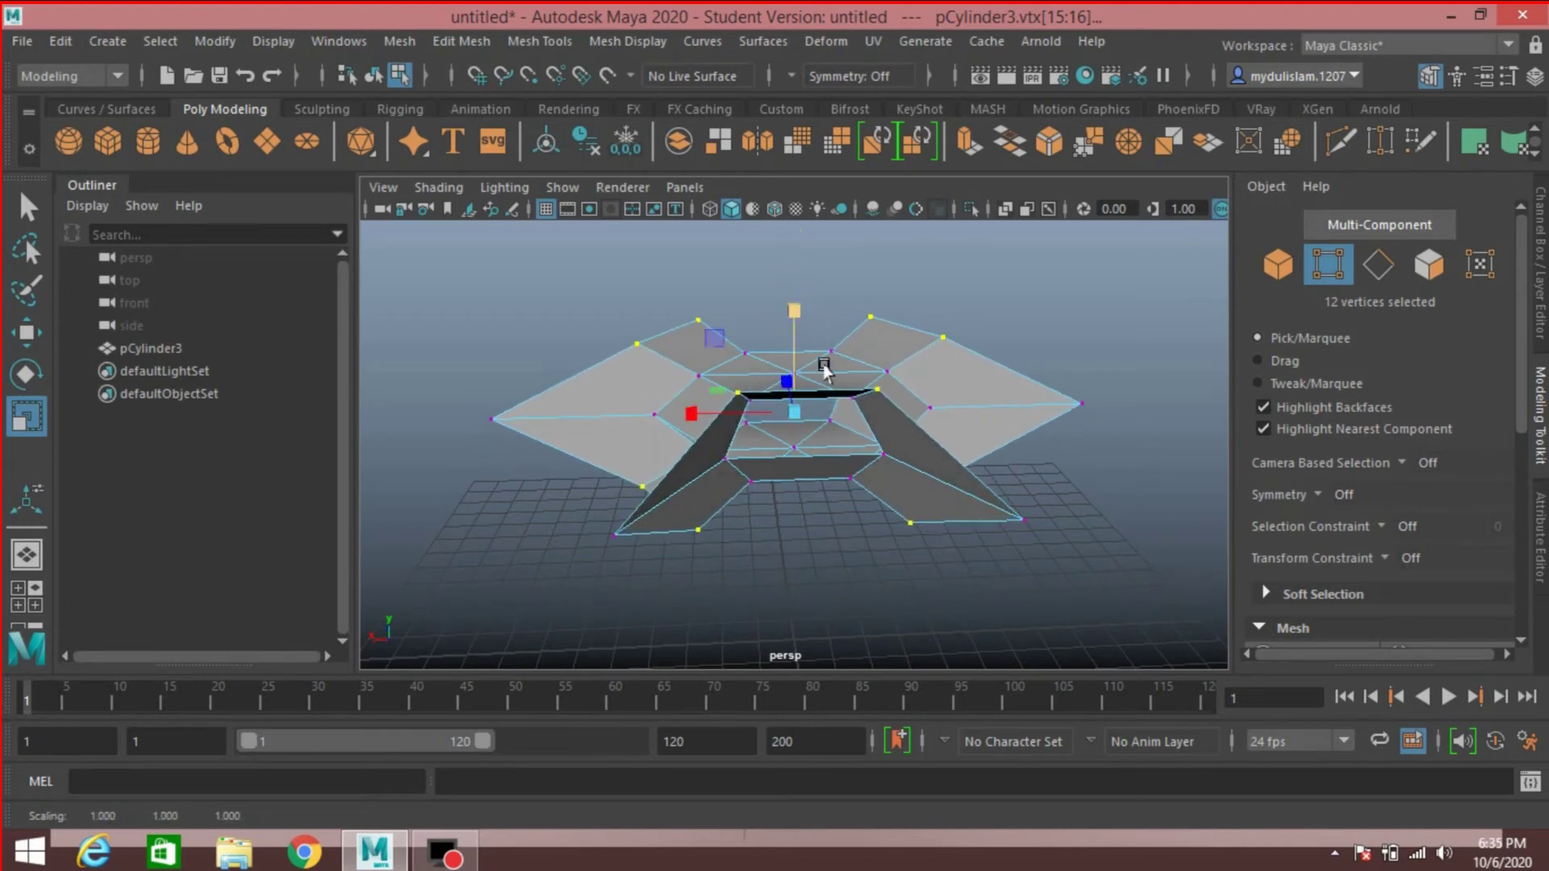
pyautogui.keyDown('alt'); pyautogui.moveTo(840, 375); pyautogui.dragTo(830, 414); pyautogui.keyUp('alt')
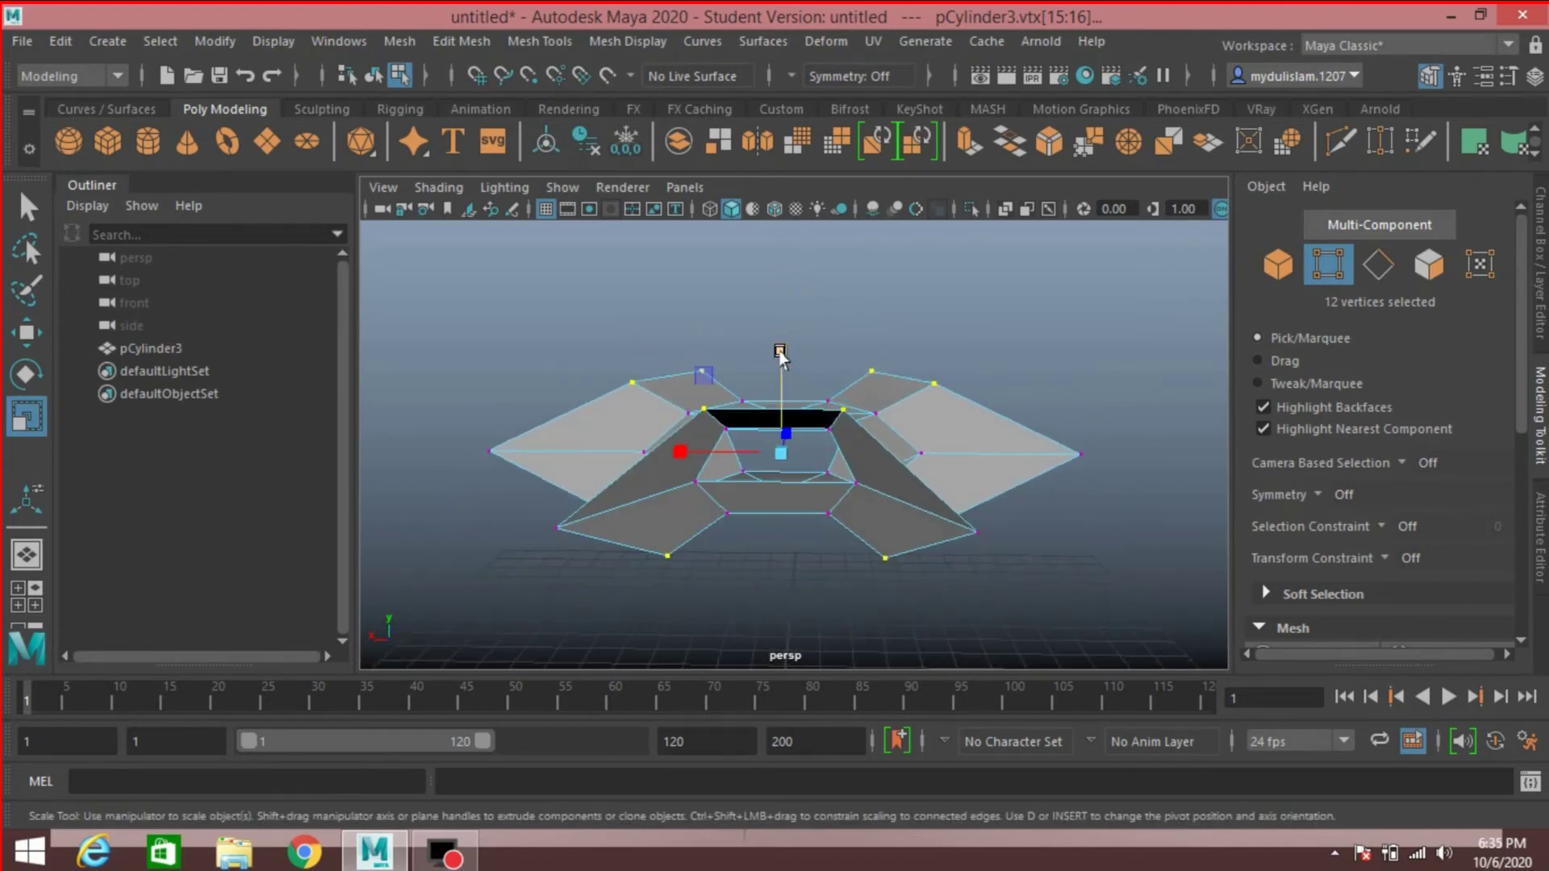
pyautogui.moveTo(780, 352)
pyautogui.mouseDown()
pyautogui.moveTo(779, 319)
pyautogui.moveTo(874, 404)
pyautogui.moveTo(791, 477)
pyautogui.moveTo(764, 422)
pyautogui.moveTo(824, 424)
pyautogui.moveTo(796, 425)
pyautogui.moveTo(759, 480)
pyautogui.moveTo(785, 359)
pyautogui.moveTo(769, 337)
pyautogui.mouseUp()
# Scale the 12 corner vertices inward uniformly by about 0.86 and return to object mode
pyautogui.keyDown('alt'); pyautogui.moveTo(857, 391); pyautogui.dragTo(771, 481); pyautogui.keyUp('alt')
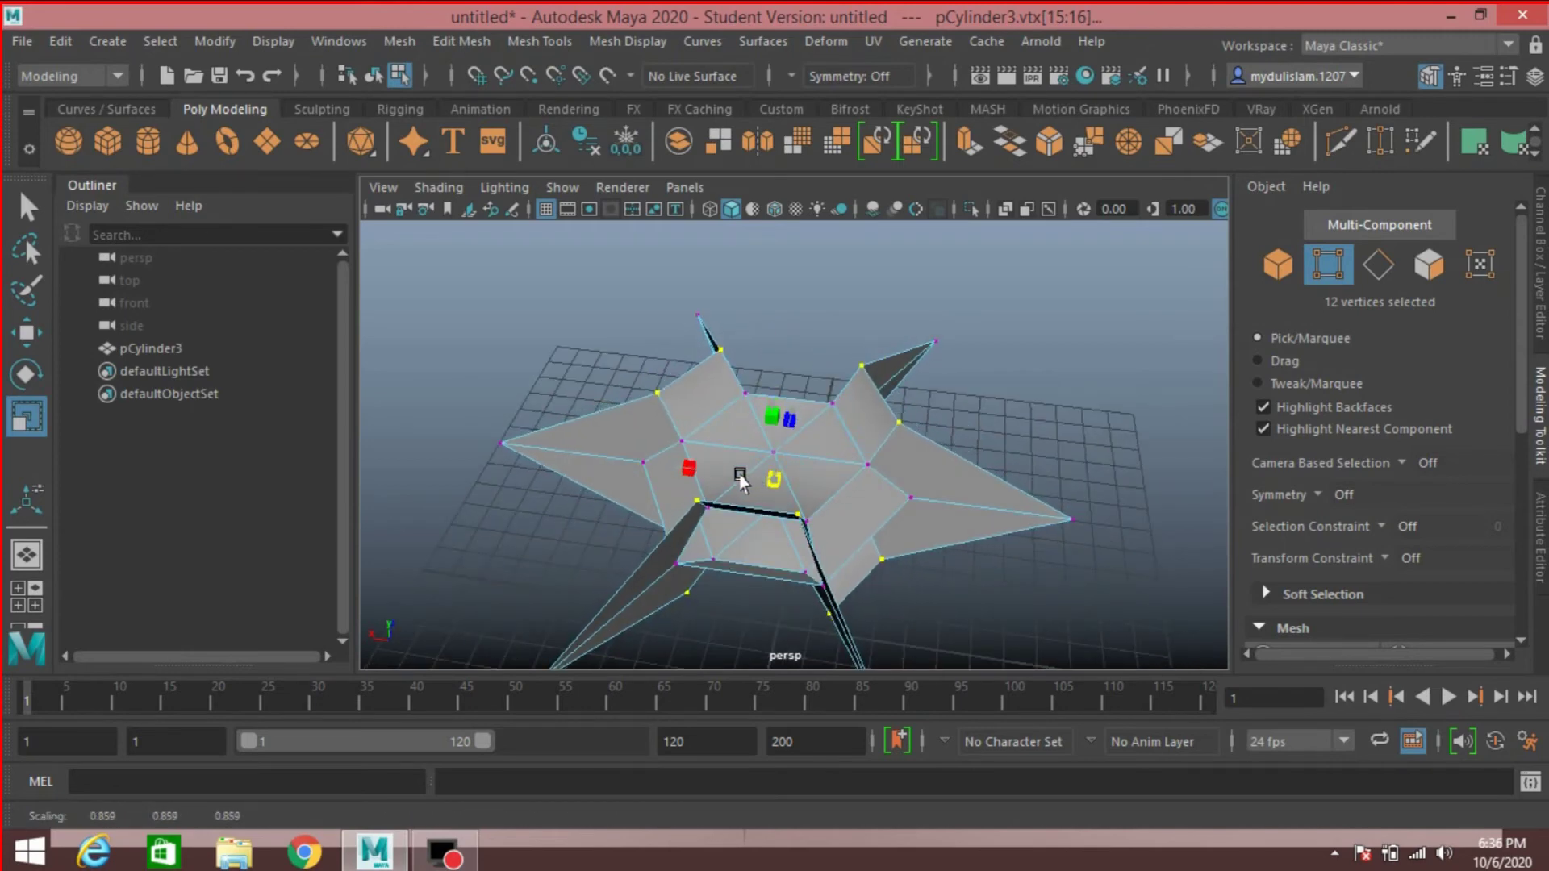
pyautogui.keyDown('alt'); pyautogui.moveTo(888, 517); pyautogui.dragTo(912, 472); pyautogui.keyUp('alt')
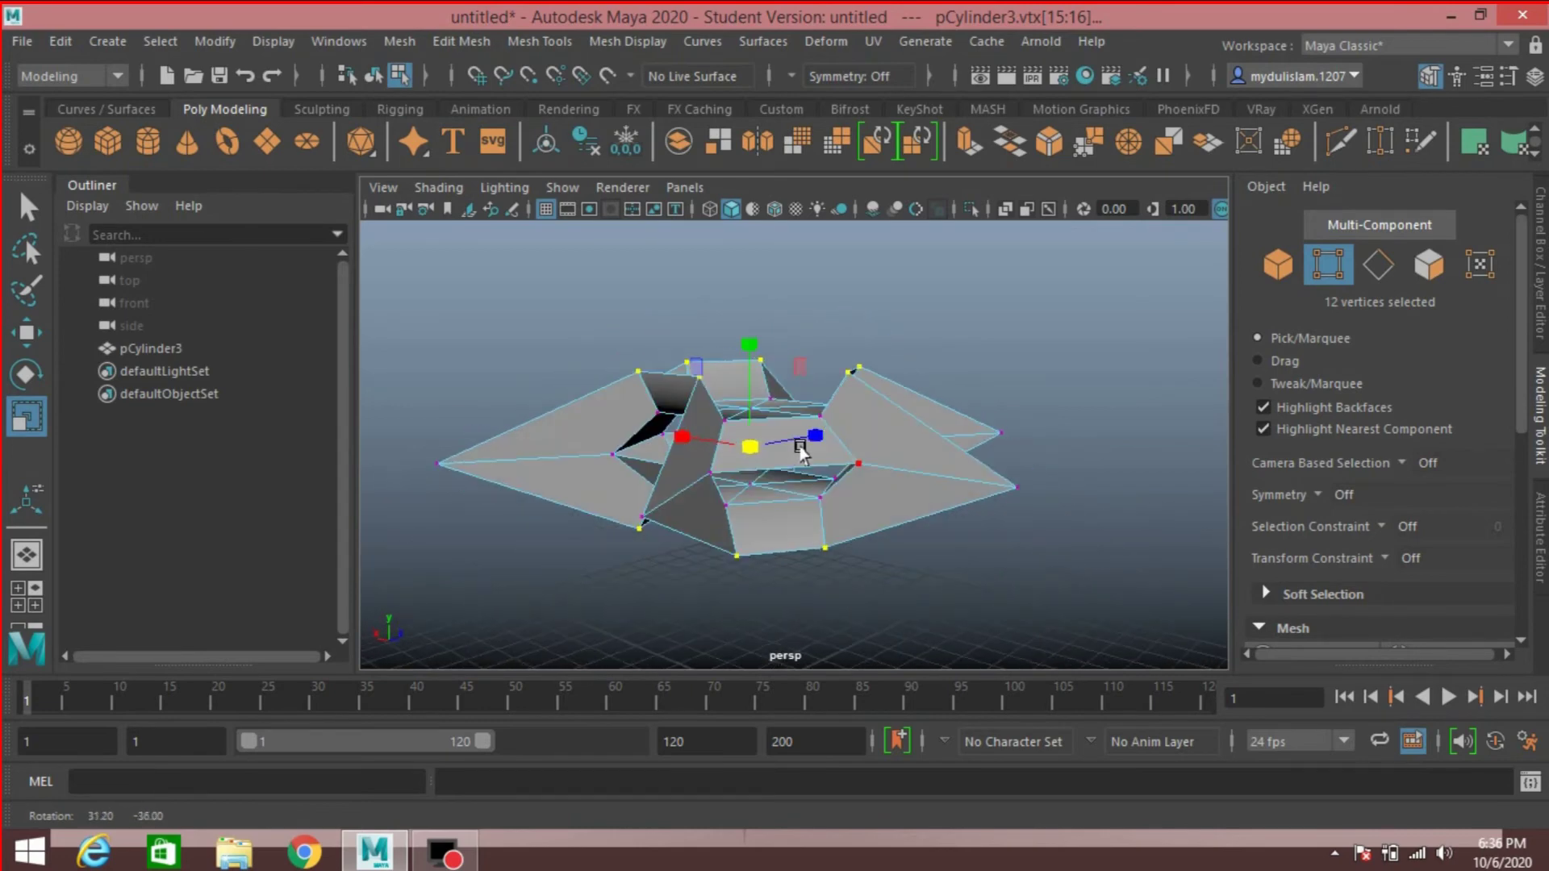
pyautogui.keyDown('alt'); pyautogui.moveTo(799, 450); pyautogui.dragTo(943, 526); pyautogui.keyUp('alt')
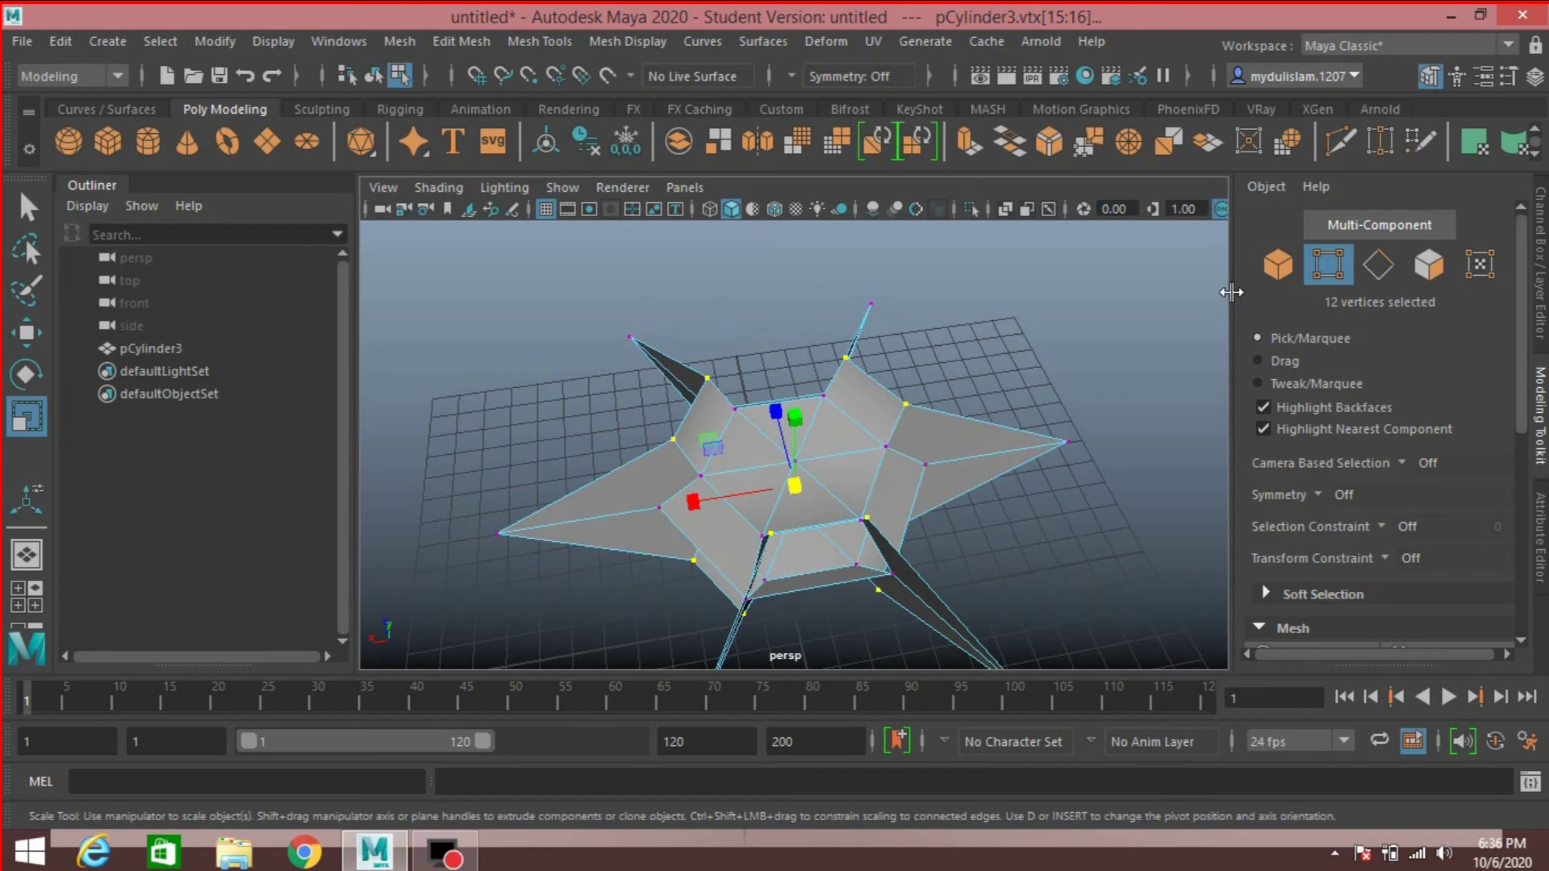
pyautogui.click(1277, 266)
pyautogui.keyDown('alt'); pyautogui.moveTo(926, 433); pyautogui.dragTo(823, 408); pyautogui.keyUp('alt')
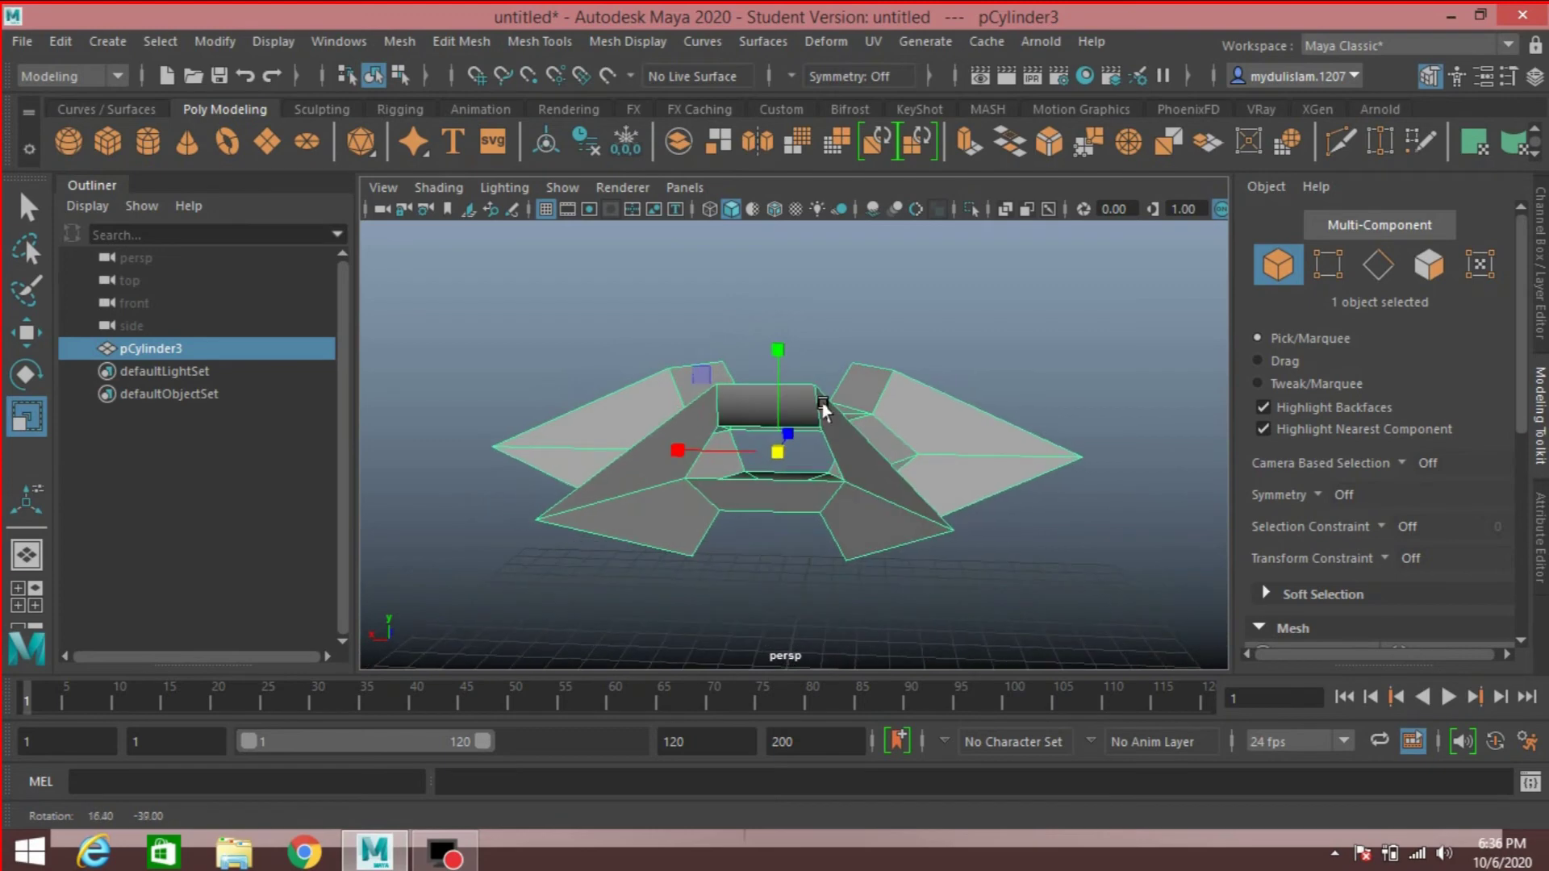
# In vertex mode, extrude a single mid-height vertex where an arm meets the hub, without offsetting it
pyautogui.click(1329, 264)
pyautogui.keyDown('alt'); pyautogui.moveTo(1038, 428); pyautogui.dragTo(973, 456); pyautogui.keyUp('alt')
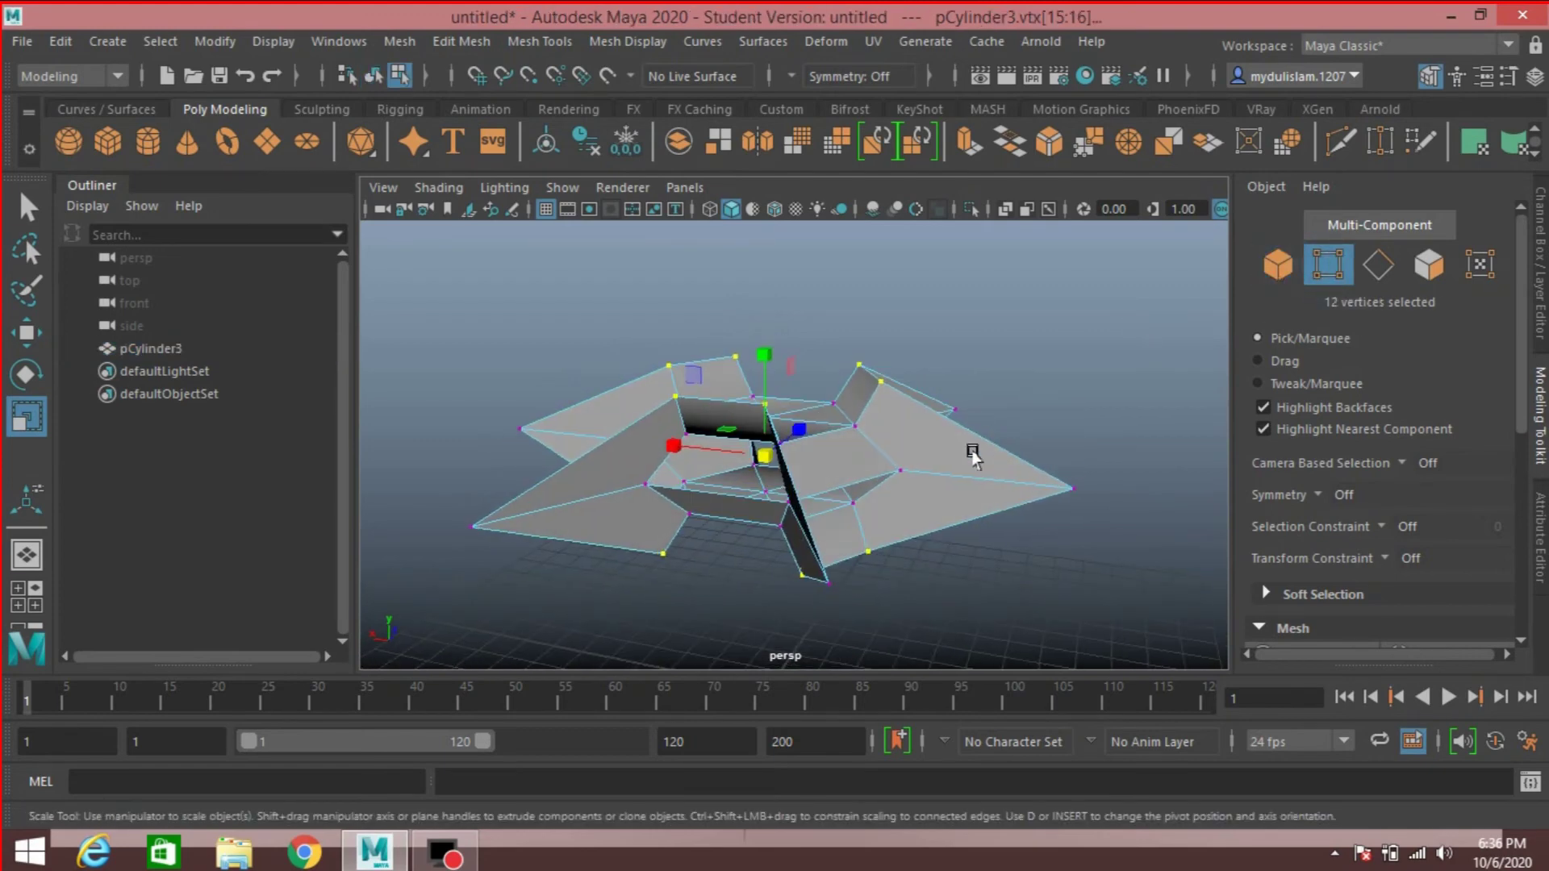
pyautogui.click(903, 473)
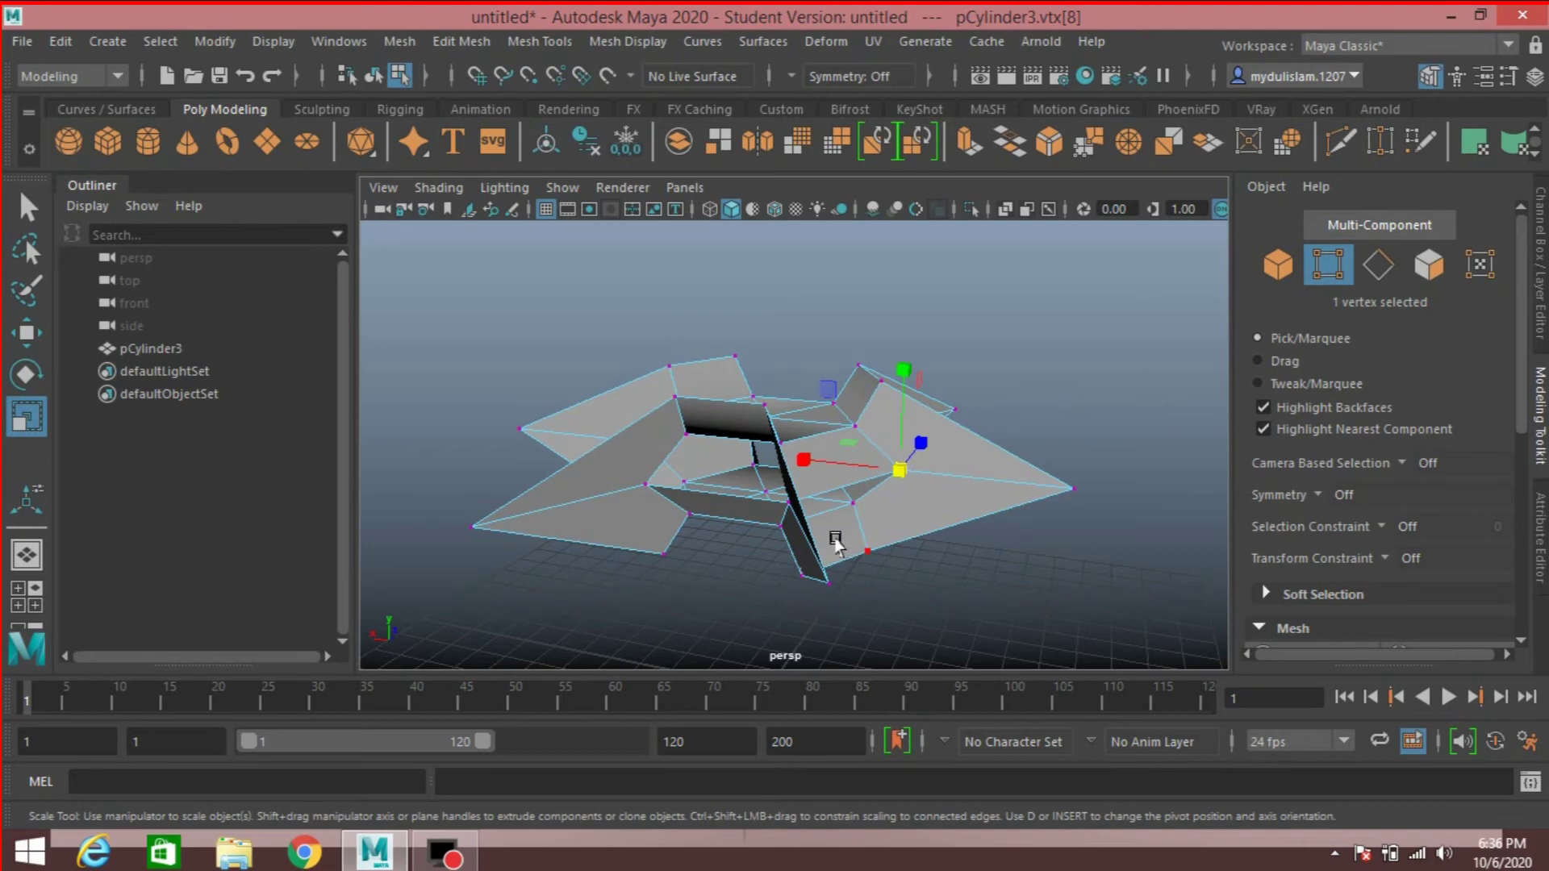
pyautogui.keyDown('alt'); pyautogui.moveTo(839, 537); pyautogui.dragTo(933, 516); pyautogui.keyUp('alt')
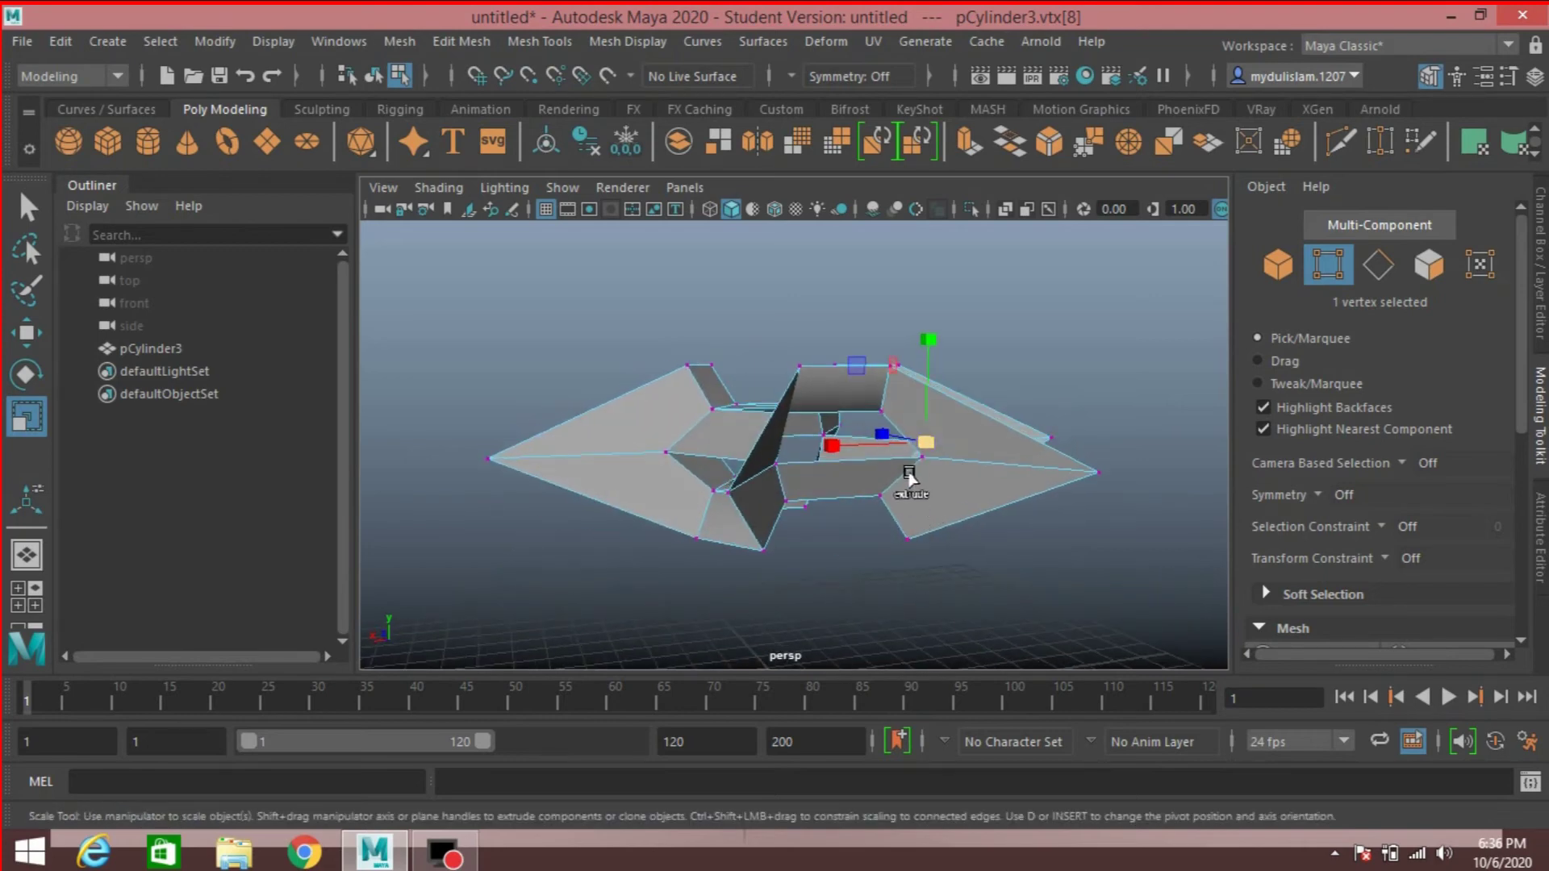
pyautogui.keyDown('shift'); pyautogui.moveTo(933, 474); pyautogui.dragTo(933, 472, button='right'); pyautogui.keyUp('shift')
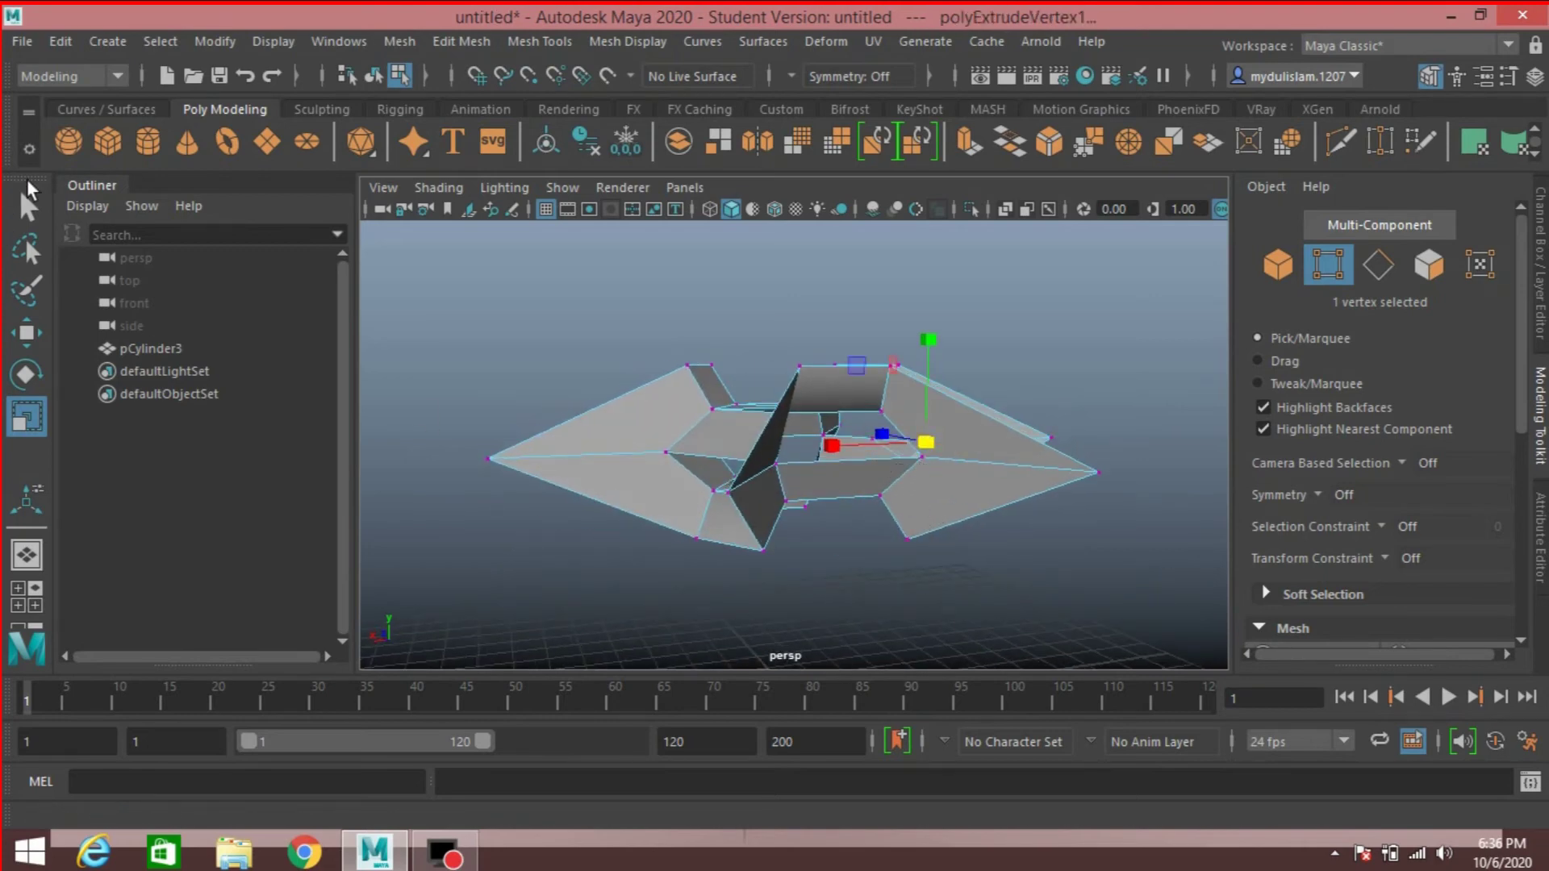
pyautogui.click(28, 206)
# Try selecting the six mid-height vertices where the arms meet the hub and scaling them down uniformly to about 0.63
pyautogui.keyDown('alt'); pyautogui.moveTo(1059, 406); pyautogui.dragTo(693, 476); pyautogui.keyUp('alt')
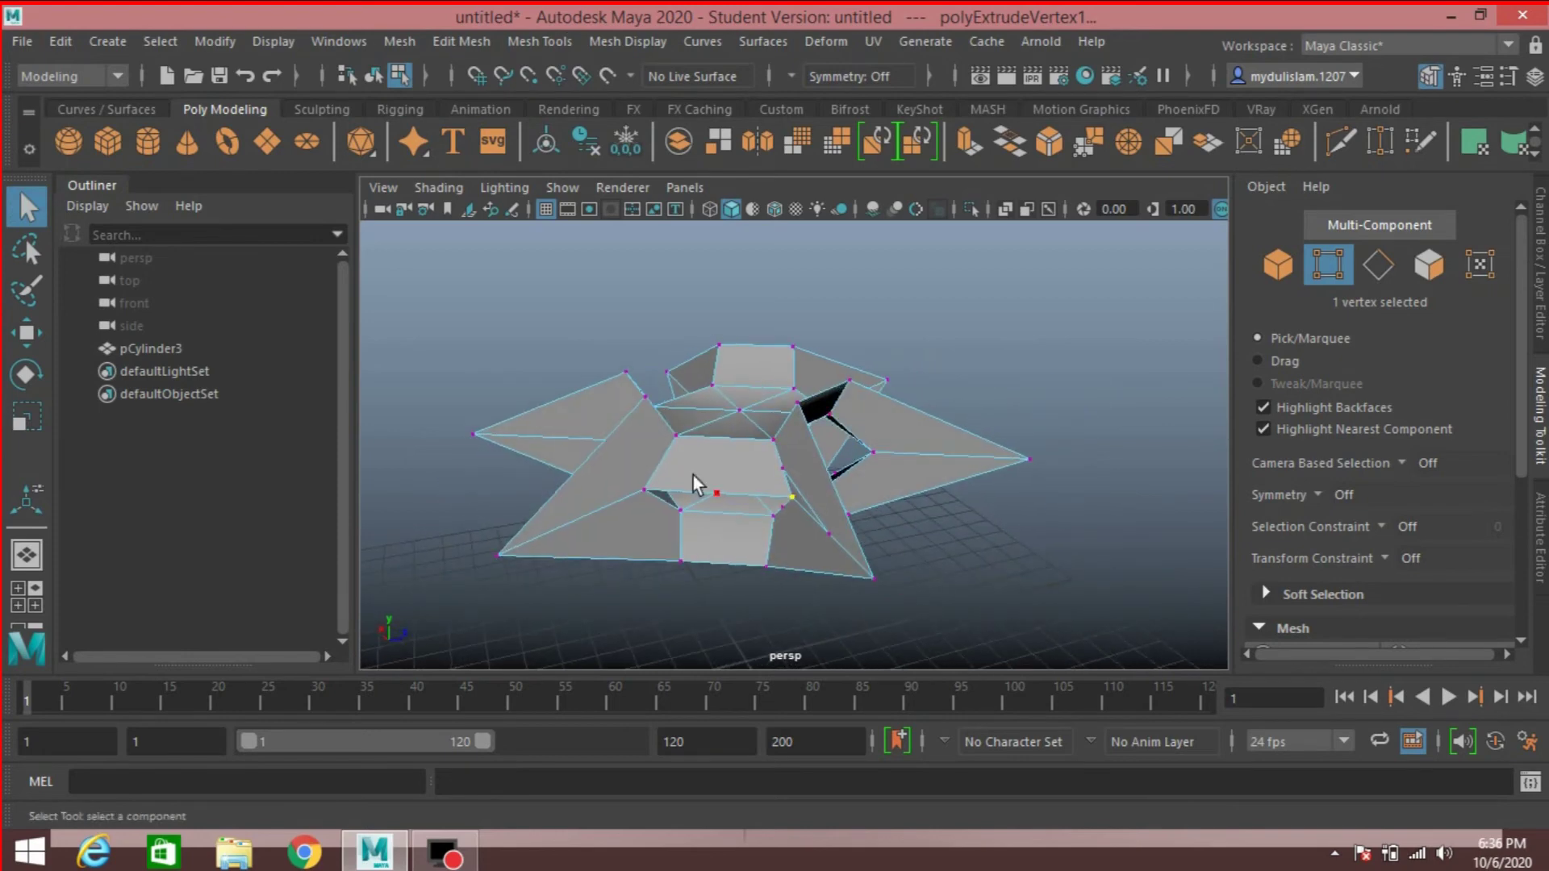
pyautogui.keyDown('shift'); pyautogui.click(643, 489); pyautogui.keyUp('shift')
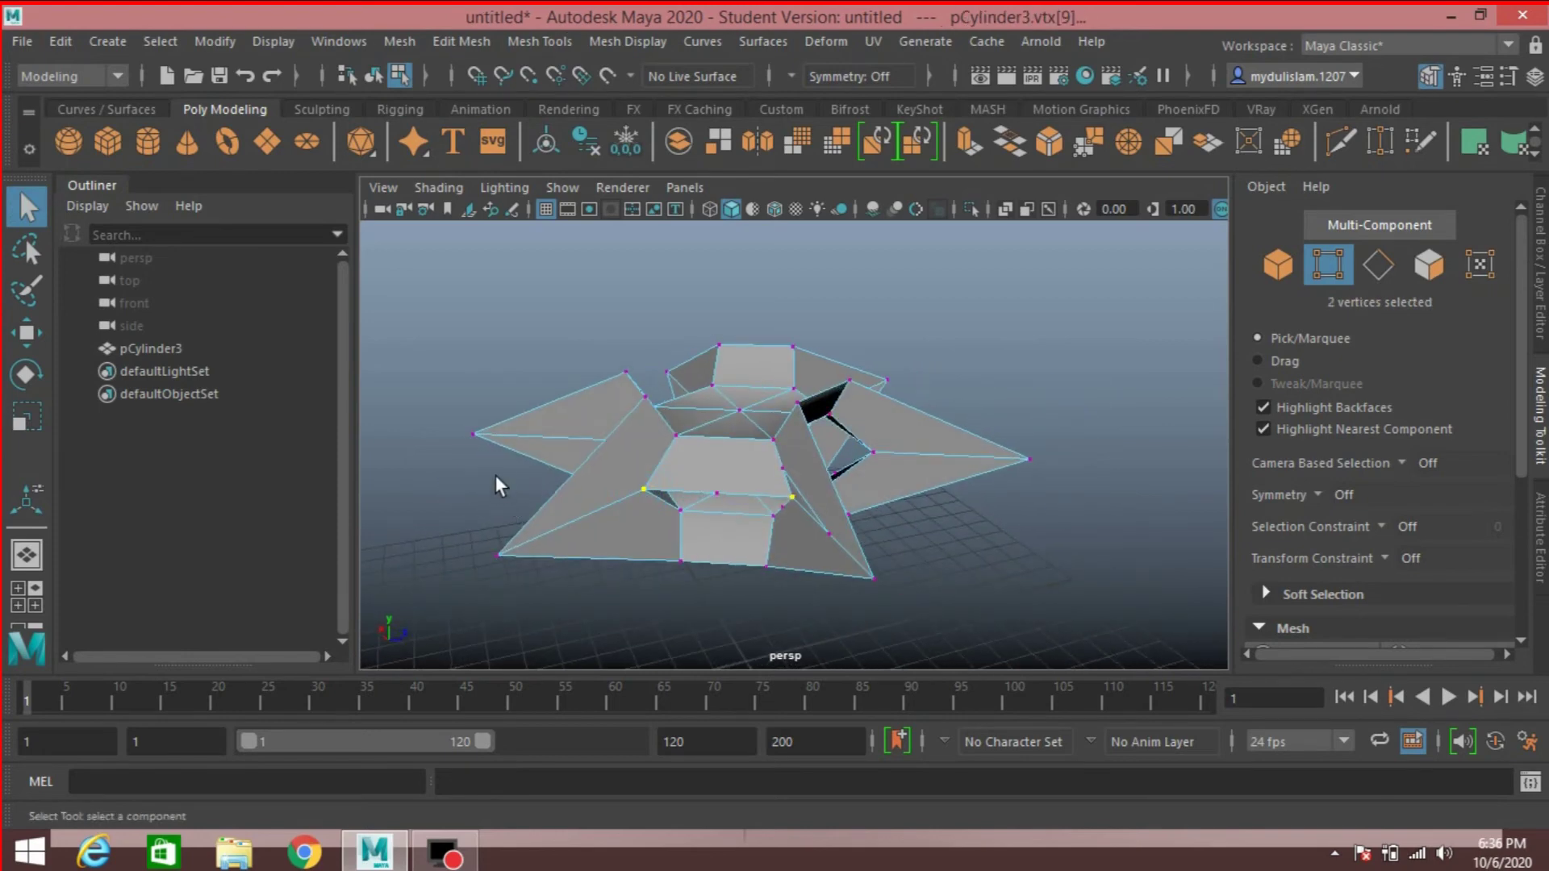
pyautogui.keyDown('alt'); pyautogui.moveTo(496, 476); pyautogui.dragTo(668, 475); pyautogui.keyUp('alt')
pyautogui.keyDown('shift'); pyautogui.click(683, 509); pyautogui.keyUp('shift')
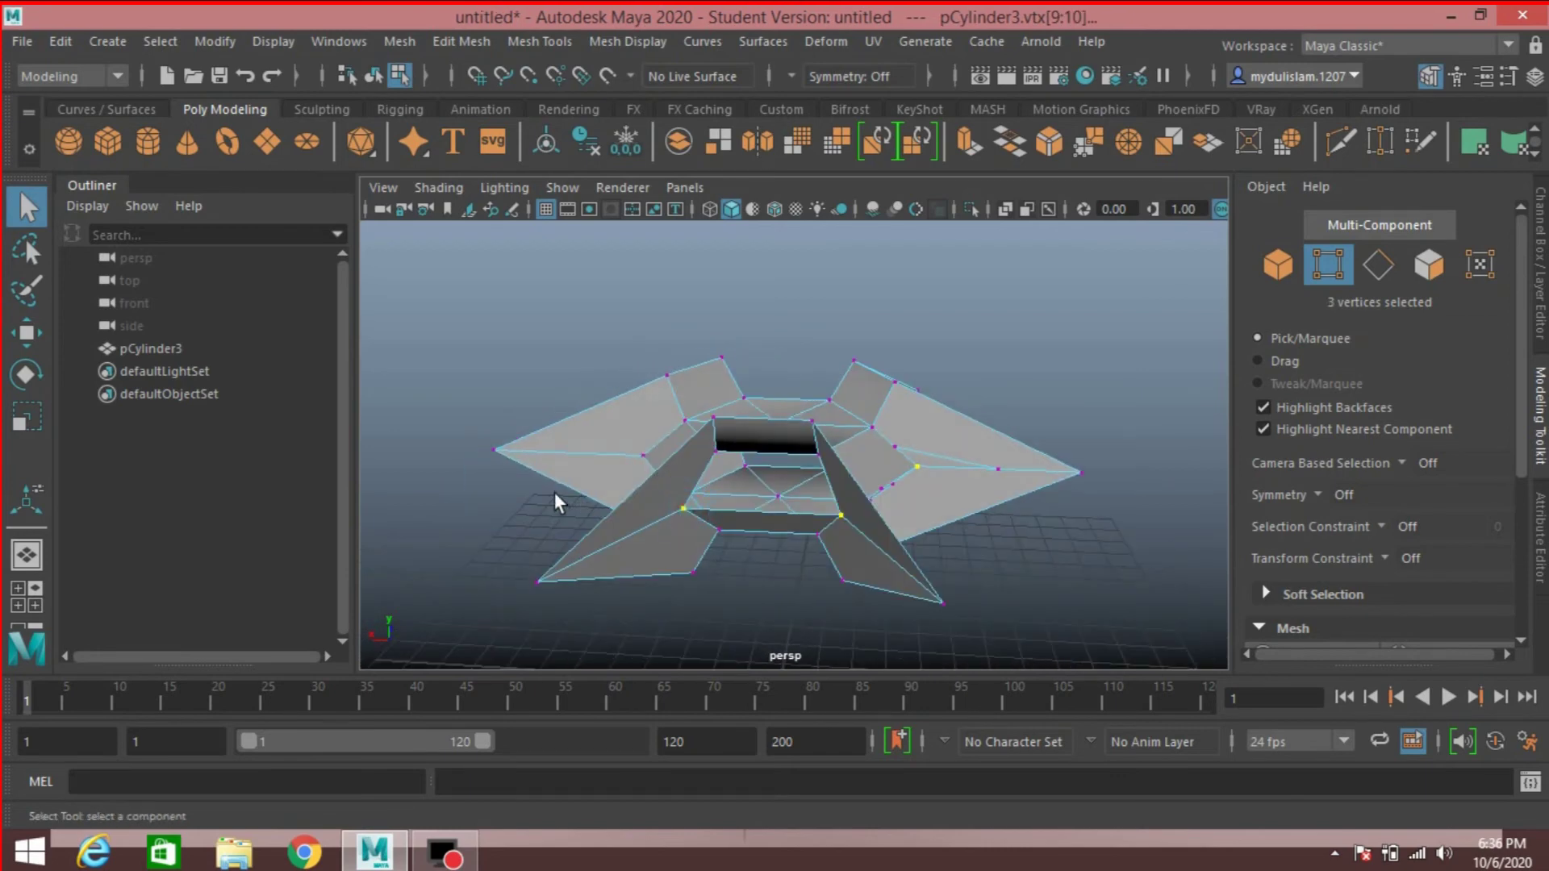
pyautogui.keyDown('alt'); pyautogui.moveTo(555, 493); pyautogui.dragTo(684, 496); pyautogui.keyUp('alt')
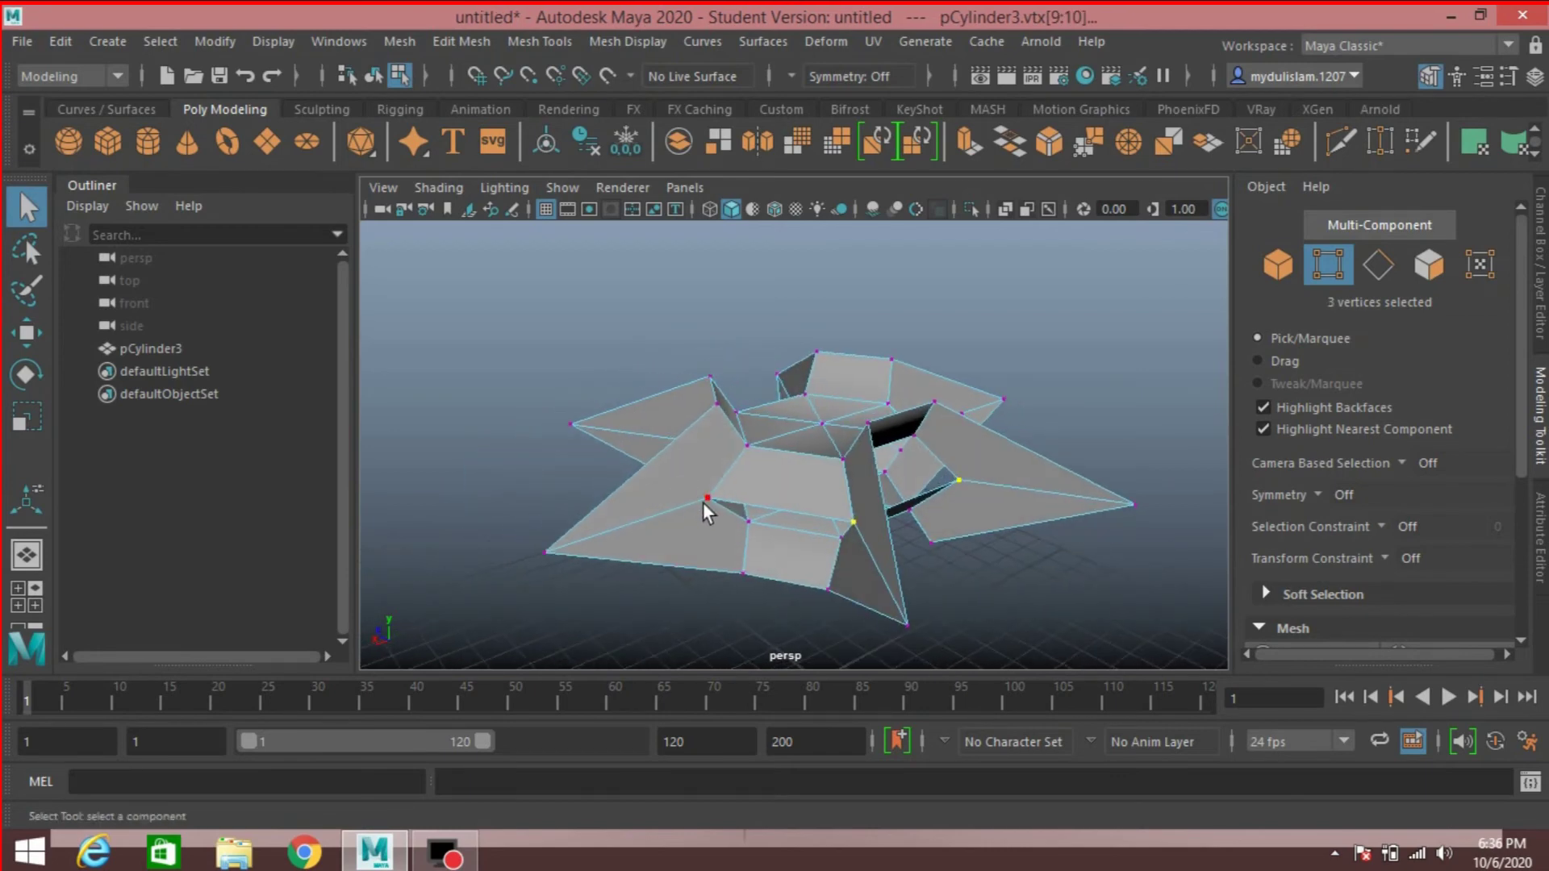
pyautogui.keyDown('alt'); pyautogui.moveTo(524, 473); pyautogui.dragTo(684, 472); pyautogui.keyUp('alt')
pyautogui.keyDown('shift'); pyautogui.click(737, 474); pyautogui.keyUp('shift')
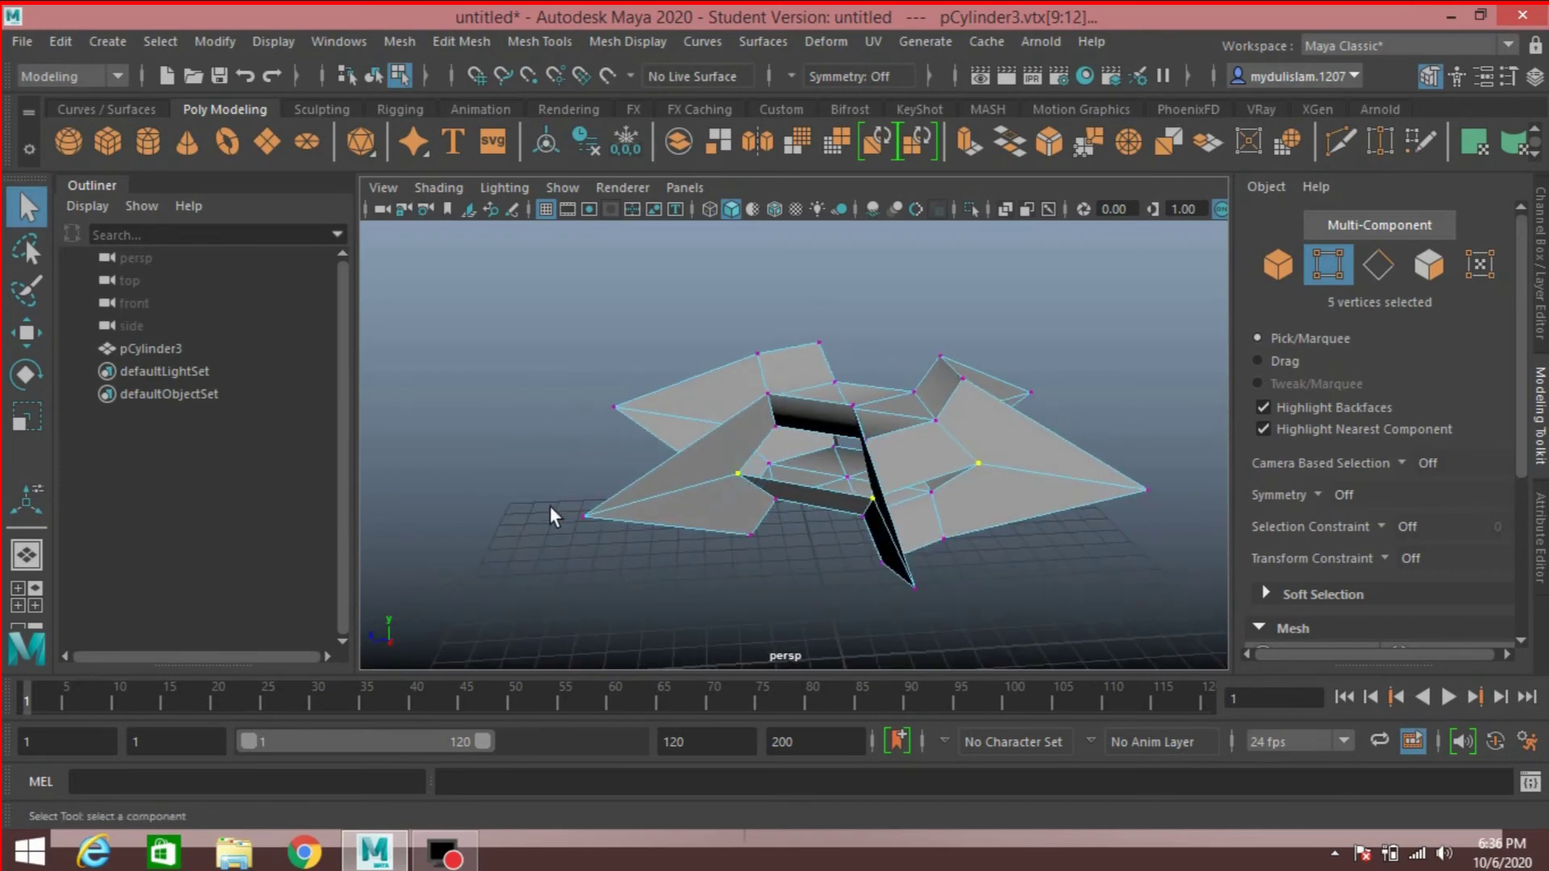
pyautogui.keyDown('alt'); pyautogui.moveTo(549, 505); pyautogui.dragTo(726, 483); pyautogui.keyUp('alt')
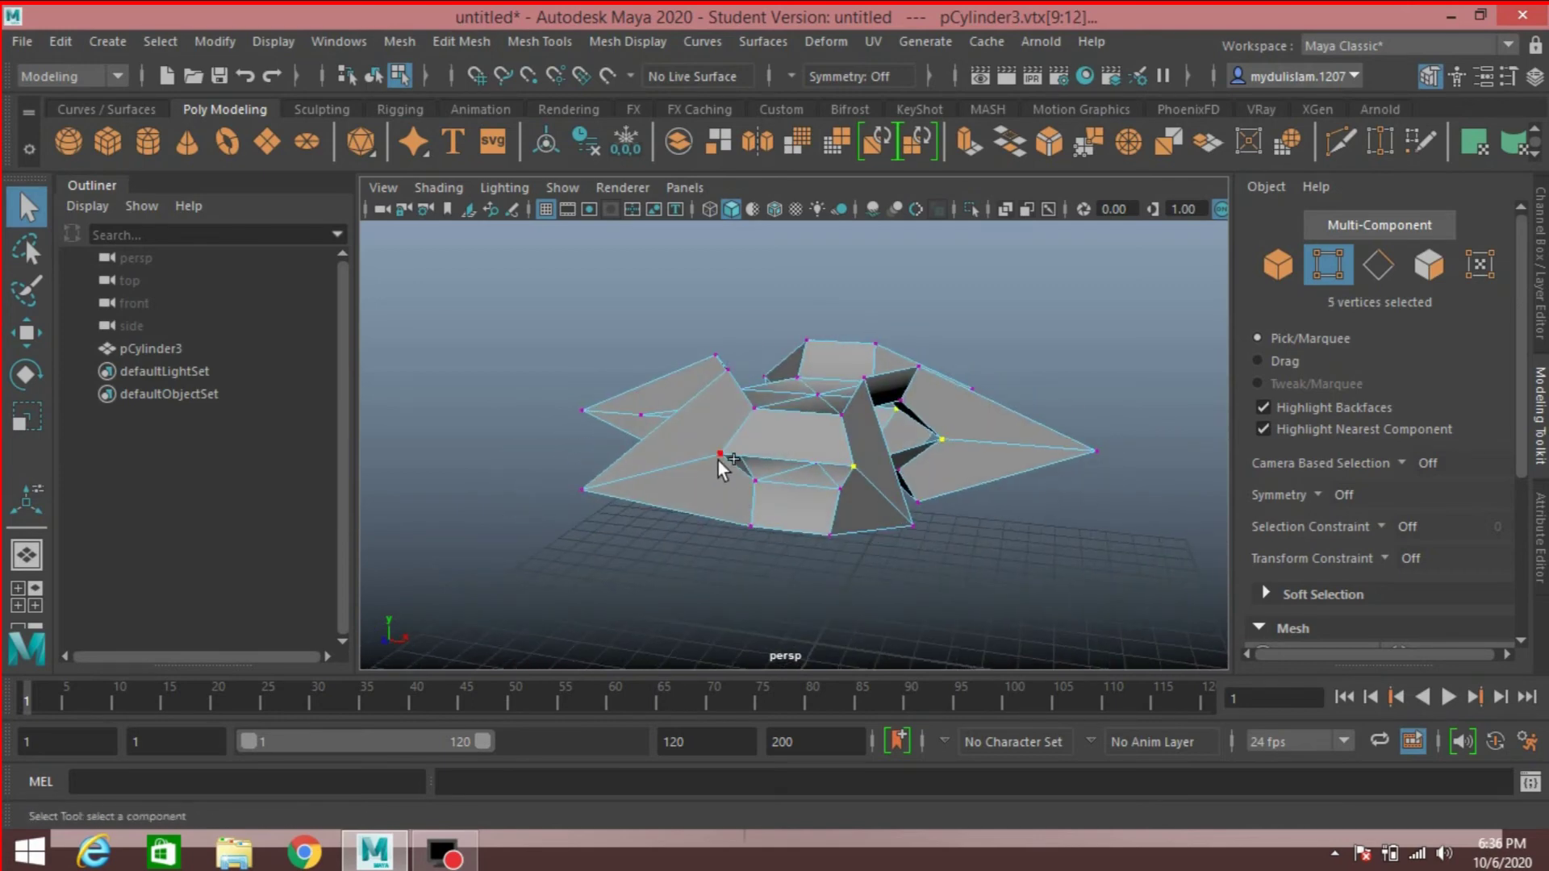
pyautogui.keyDown('shift'); pyautogui.click(719, 457); pyautogui.keyUp('shift')
pyautogui.keyDown('alt'); pyautogui.moveTo(502, 505); pyautogui.dragTo(744, 510); pyautogui.keyUp('alt')
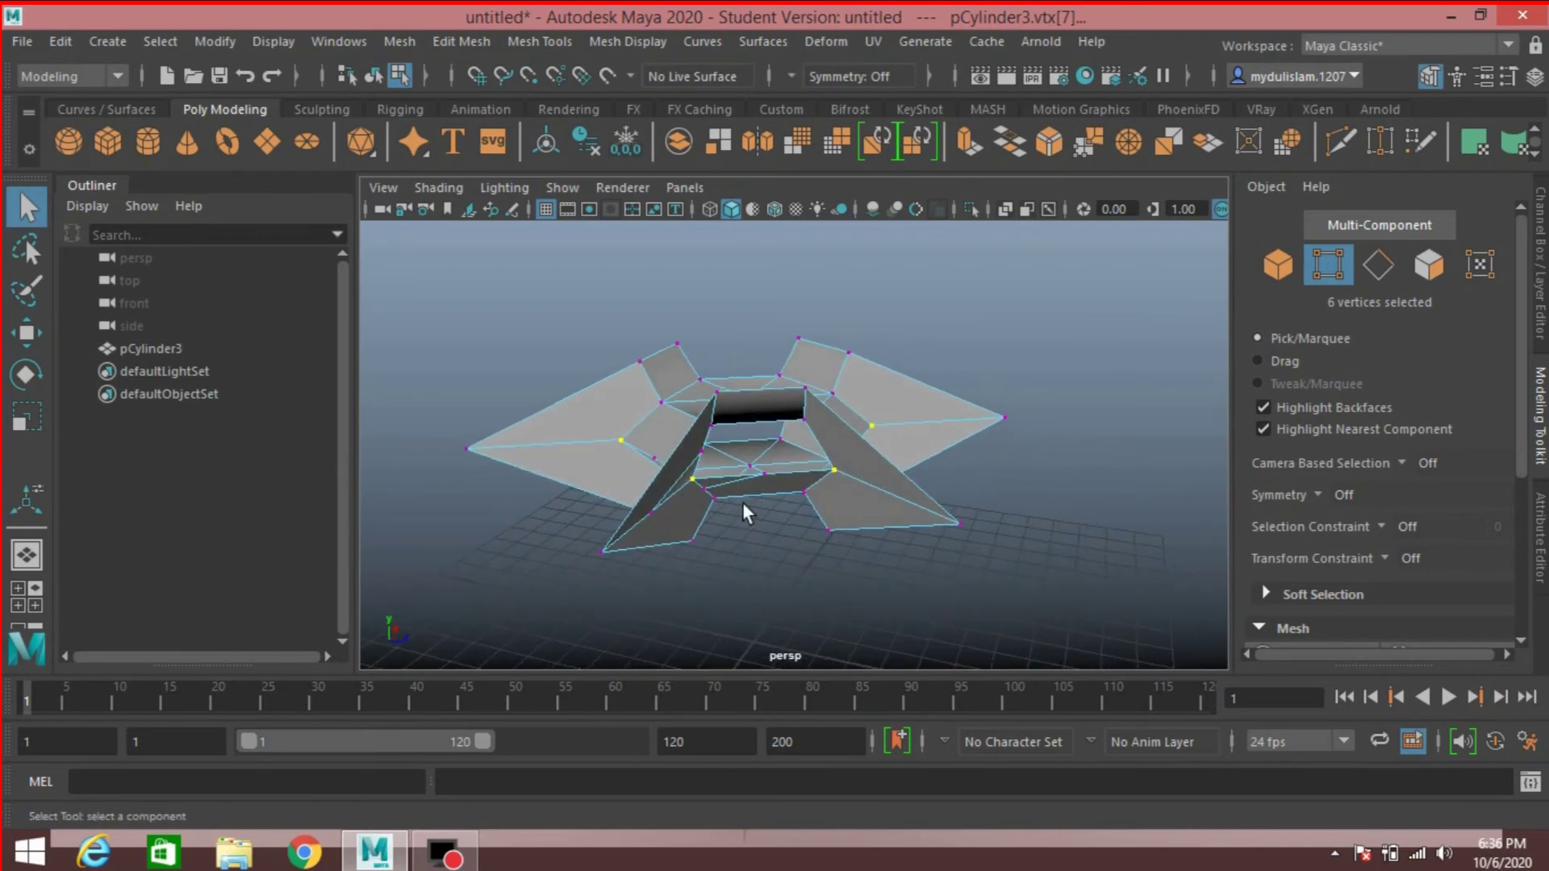
pyautogui.click(30, 423)
pyautogui.keyDown('alt'); pyautogui.moveTo(802, 544); pyautogui.dragTo(849, 526); pyautogui.keyUp('alt')
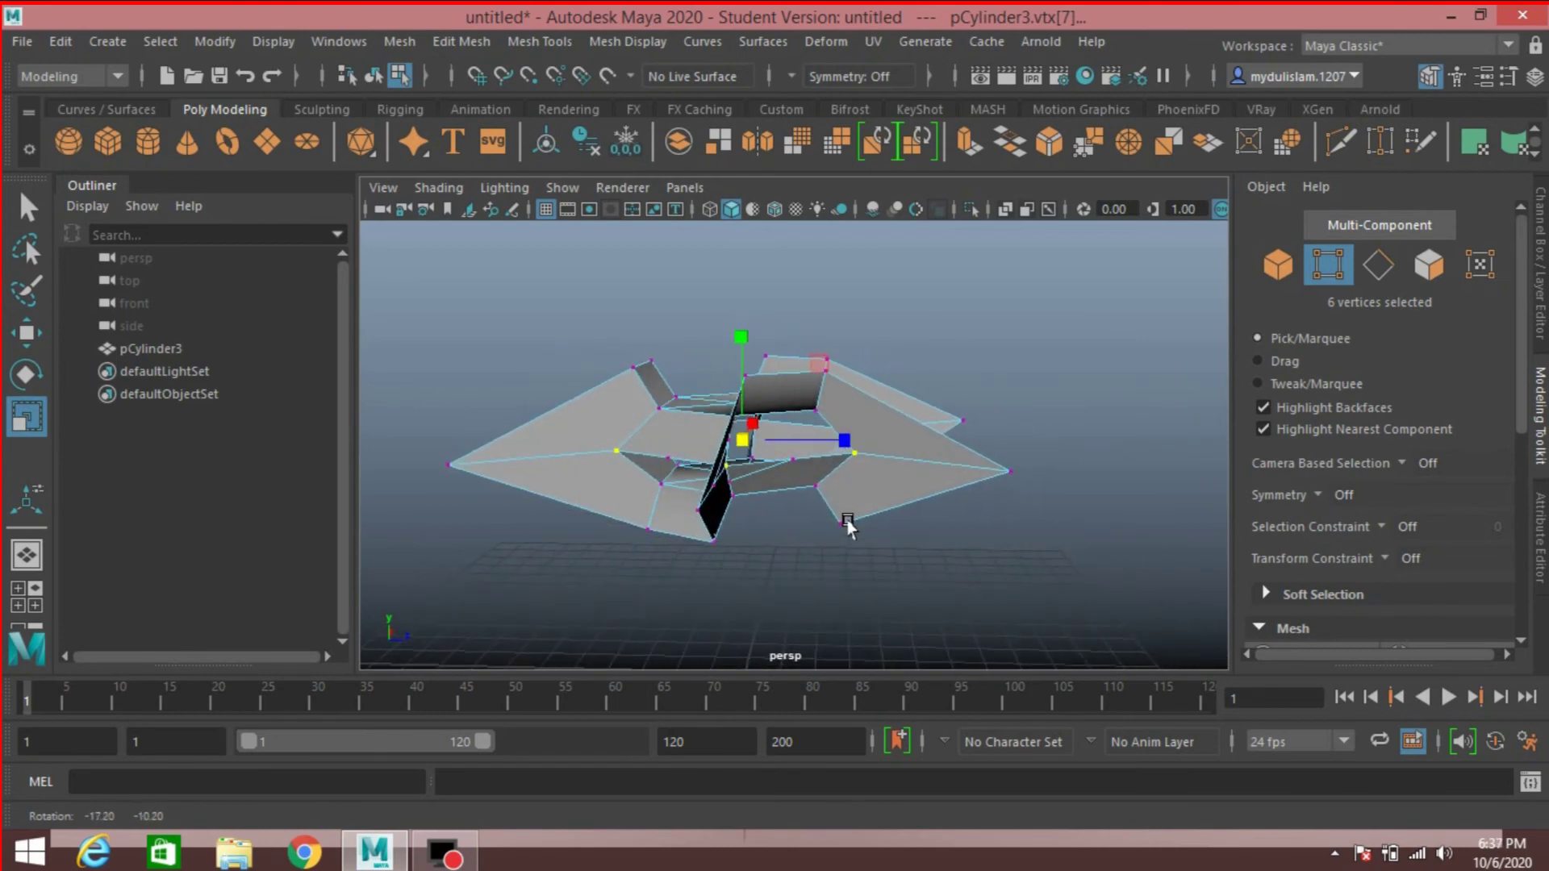
pyautogui.moveTo(742, 443); pyautogui.dragTo(652, 537)
pyautogui.hotkey('ctrl', 'z')
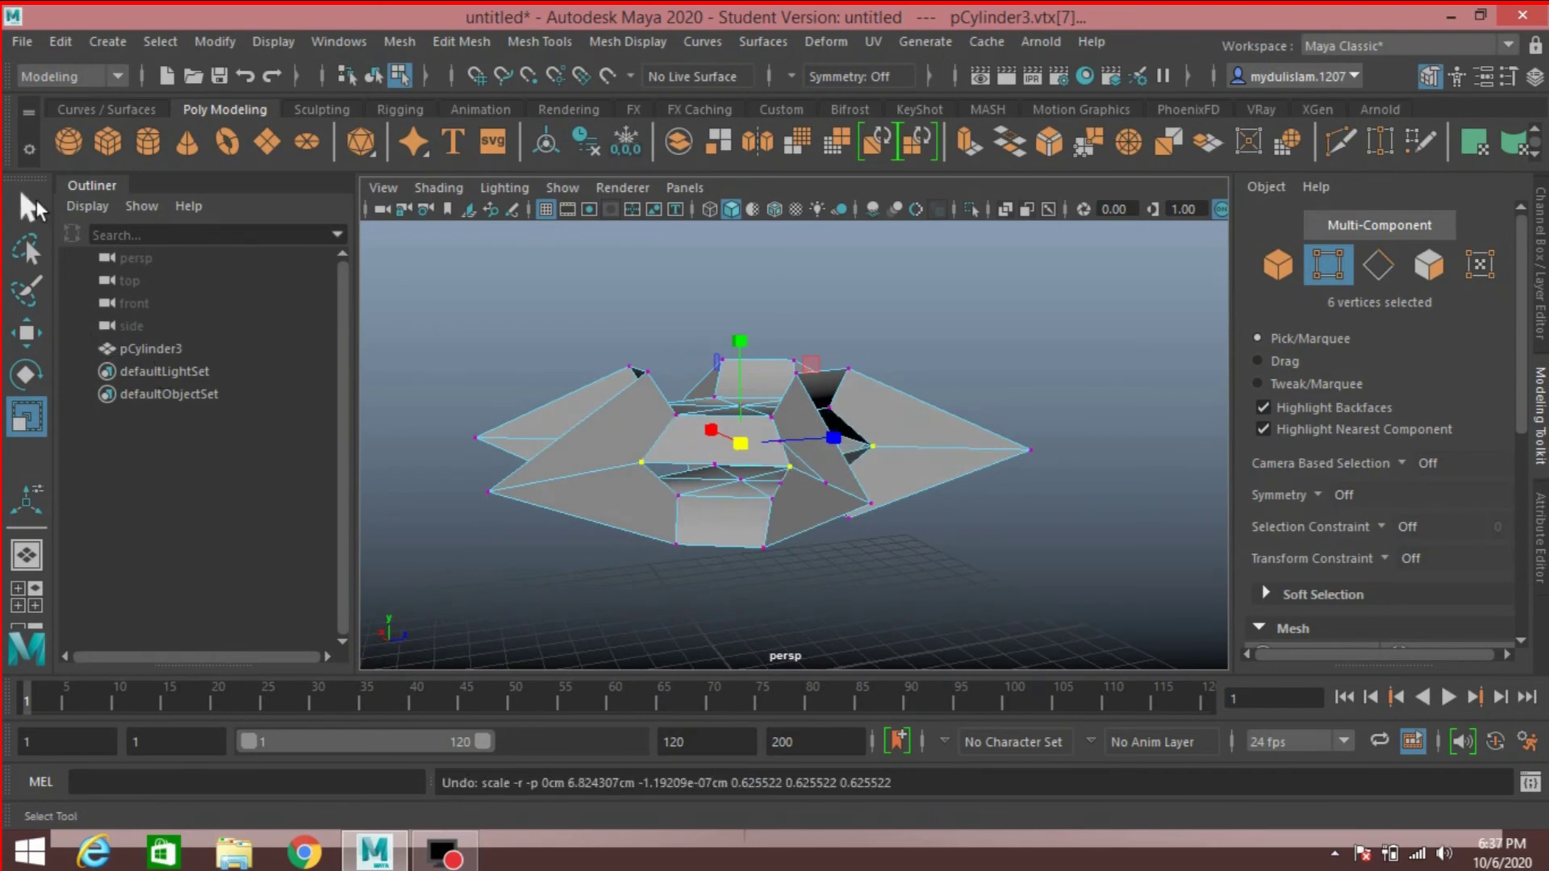
pyautogui.hotkey('ctrl', 'z')
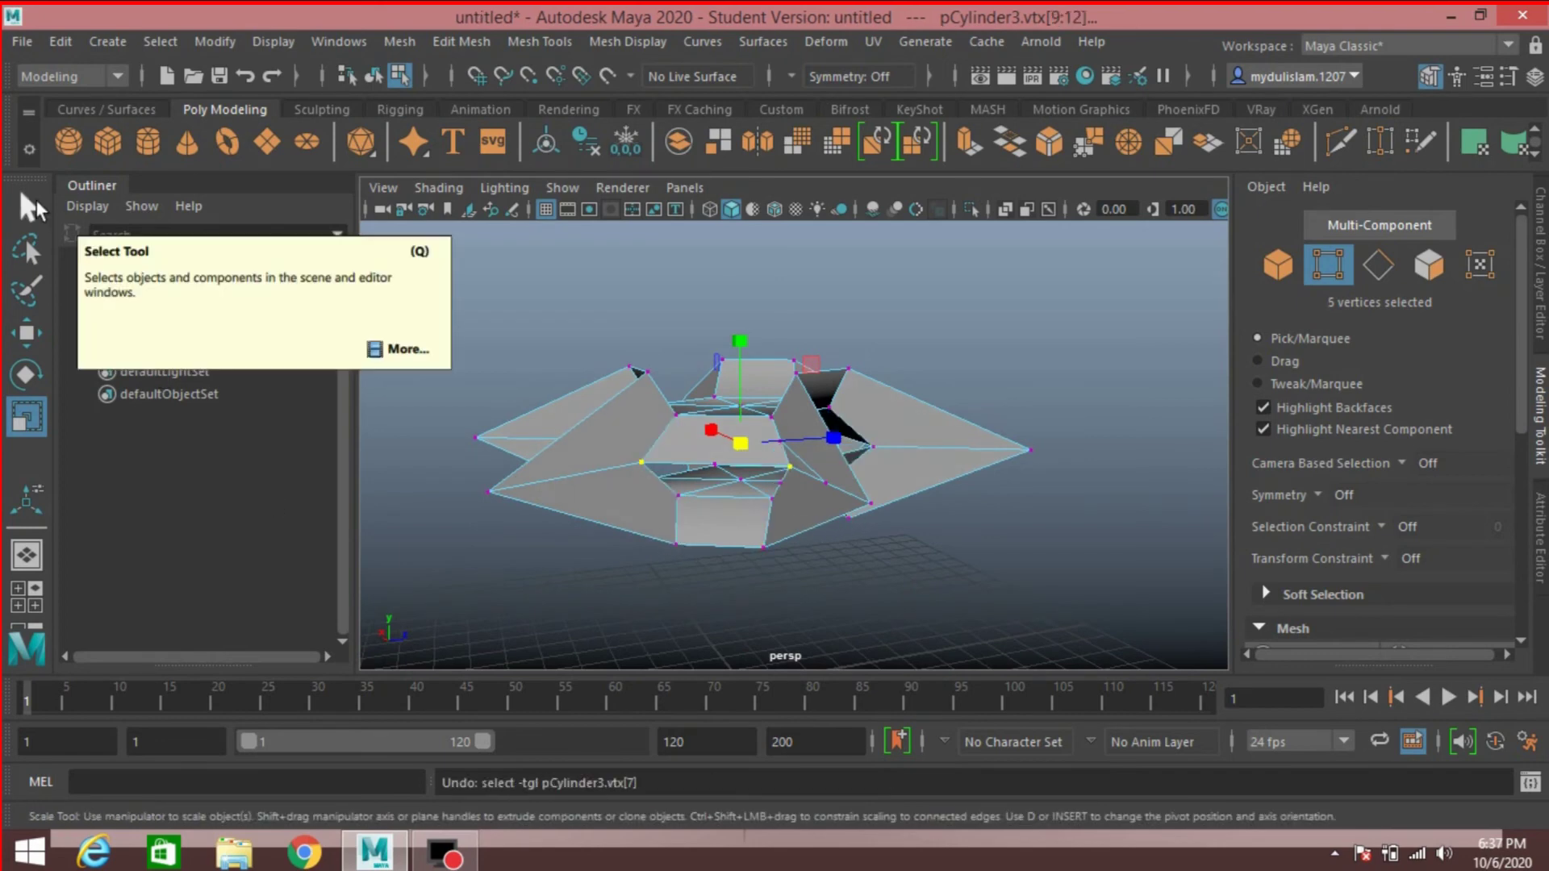
# Select the side wall faces all around the hub between the upper and lower central hexagons and delete them
pyautogui.click(1278, 264)
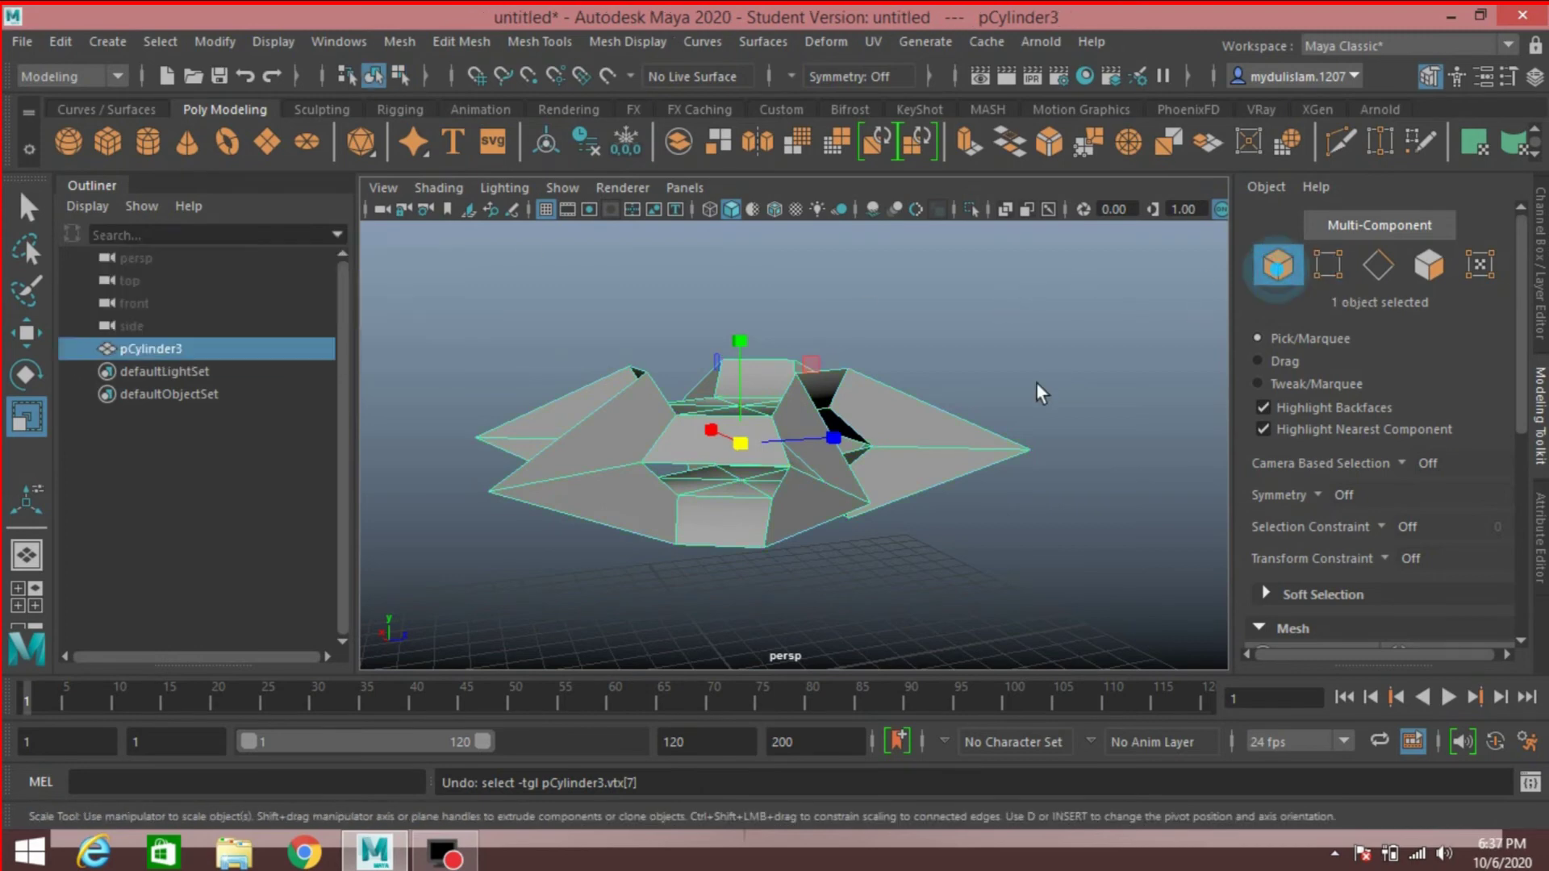
pyautogui.click(1429, 264)
pyautogui.click(719, 448)
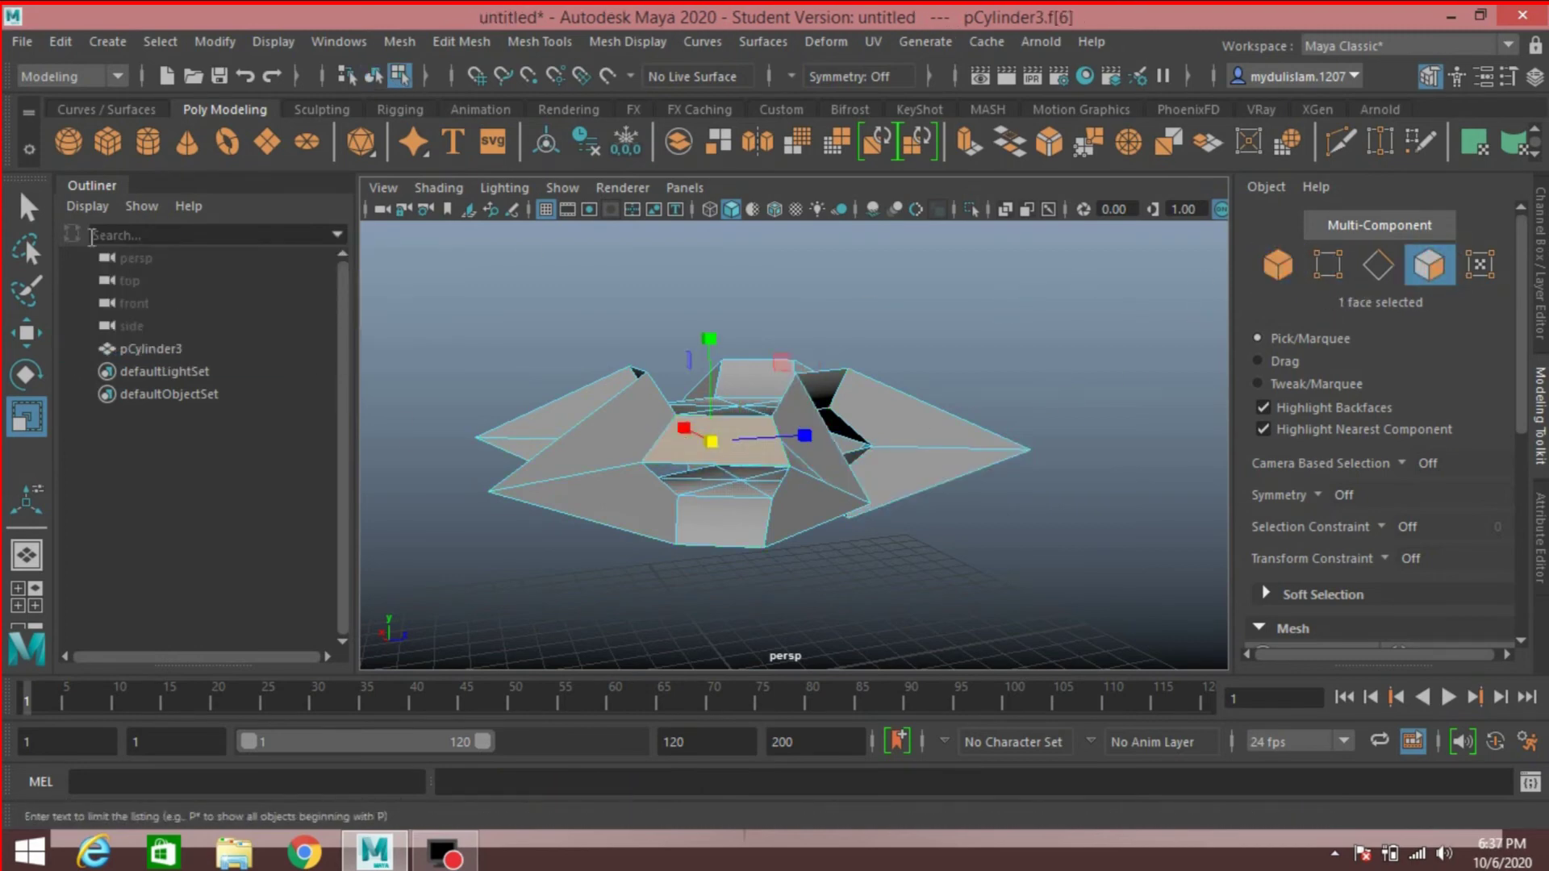
pyautogui.click(26, 208)
pyautogui.keyDown('alt'); pyautogui.moveTo(910, 546); pyautogui.dragTo(740, 538); pyautogui.keyUp('alt')
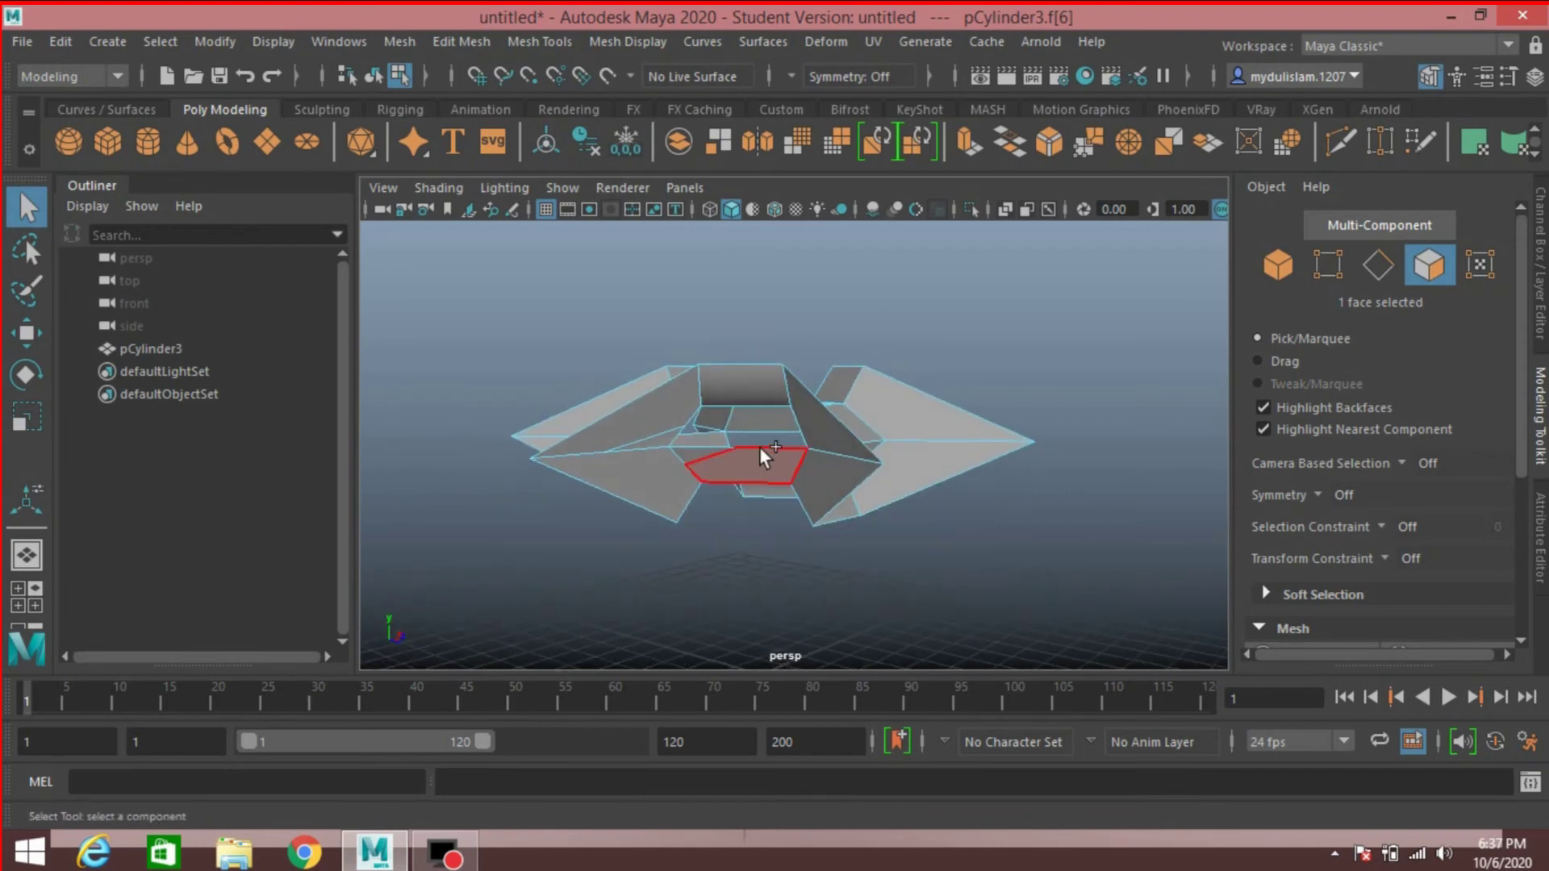
pyautogui.keyDown('shift'); pyautogui.click(696, 458); pyautogui.keyUp('shift')
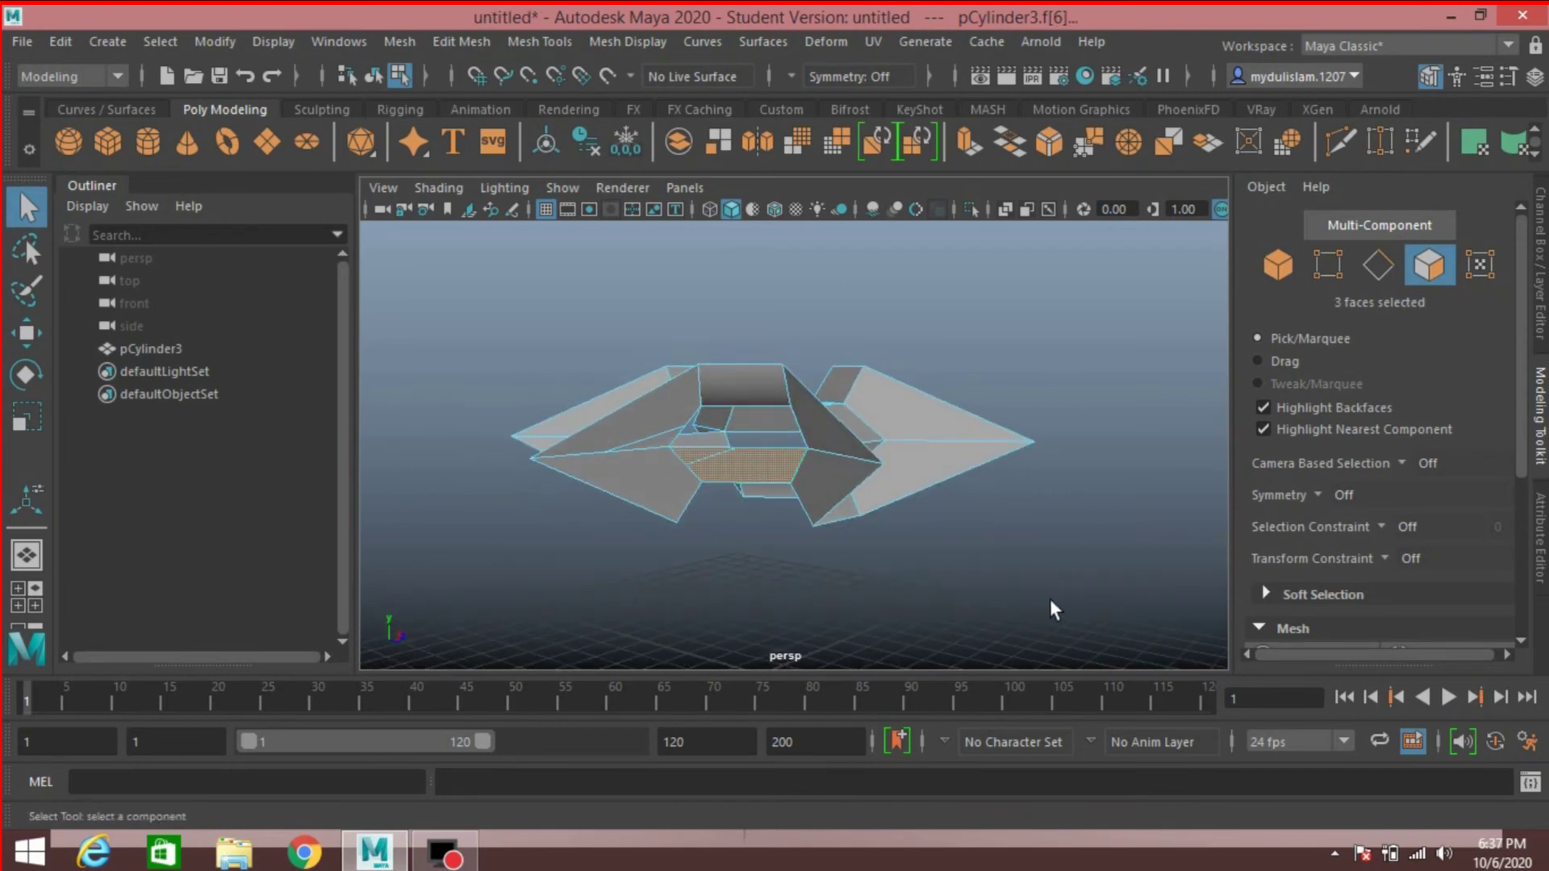
pyautogui.keyDown('alt'); pyautogui.moveTo(1051, 601); pyautogui.dragTo(870, 607); pyautogui.keyUp('alt')
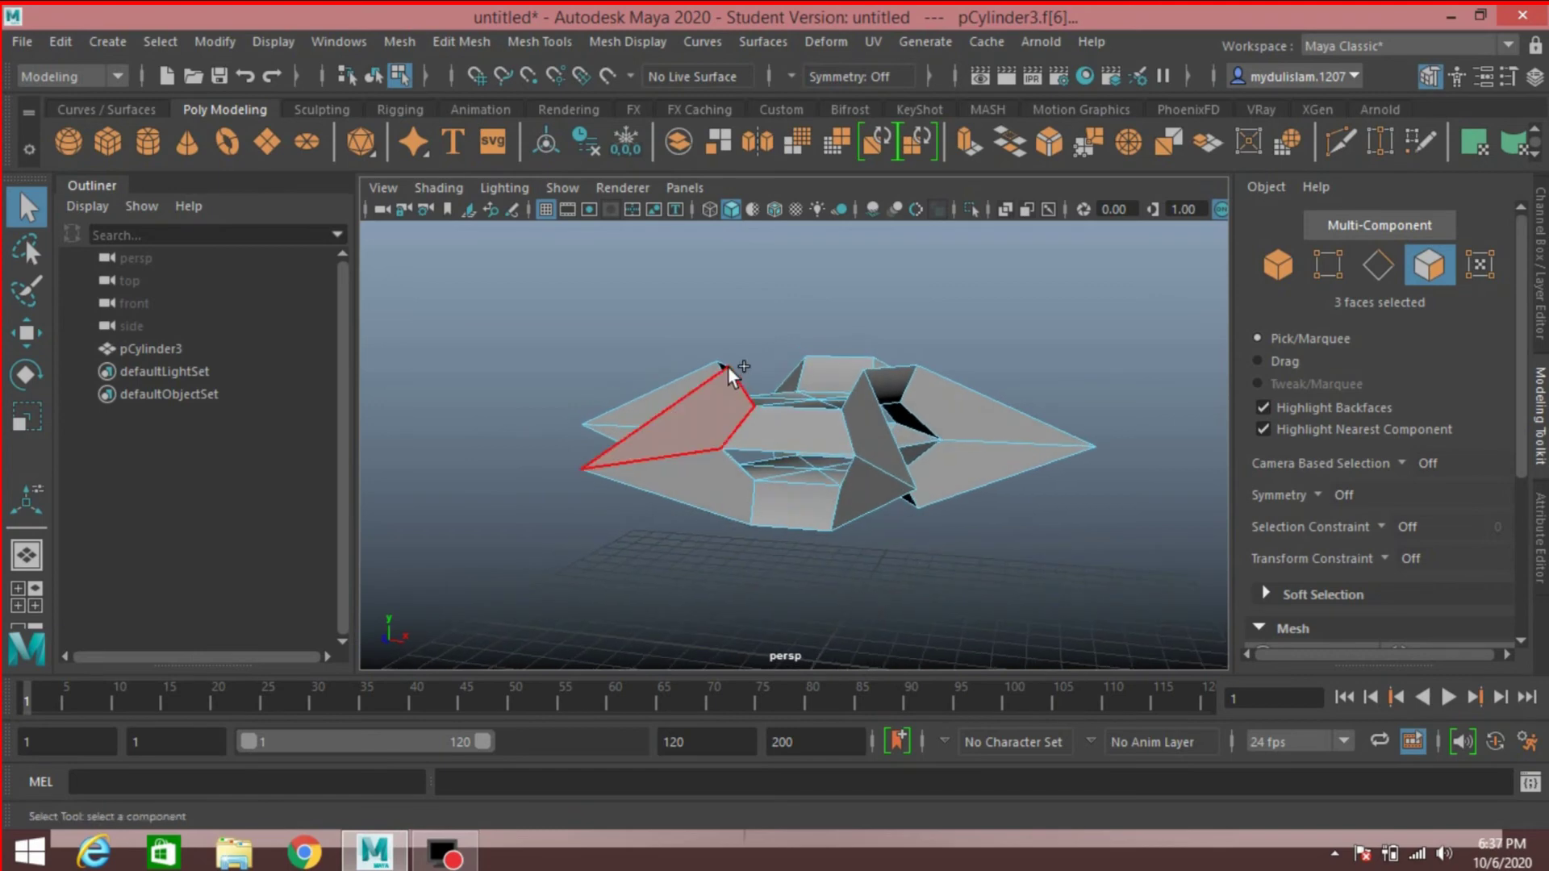
pyautogui.keyDown('shift'); pyautogui.click(767, 420); pyautogui.keyUp('shift')
pyautogui.keyDown('alt'); pyautogui.moveTo(999, 568); pyautogui.dragTo(841, 578); pyautogui.keyUp('alt')
pyautogui.keyDown('shift'); pyautogui.click(830, 485); pyautogui.keyUp('shift')
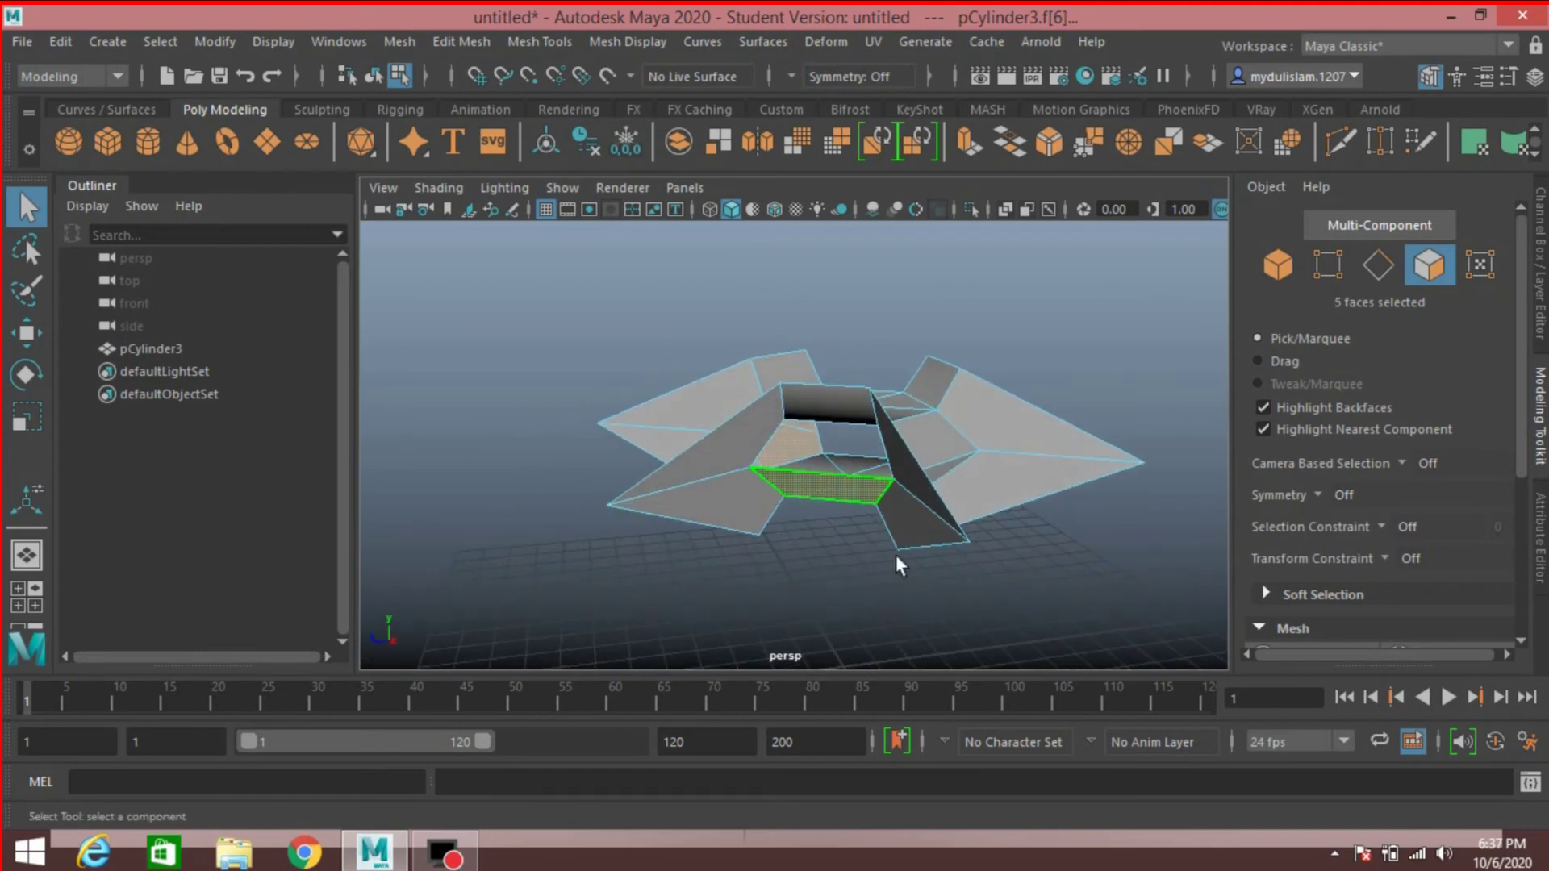
pyautogui.keyDown('alt'); pyautogui.moveTo(1020, 577); pyautogui.dragTo(823, 592); pyautogui.keyUp('alt')
pyautogui.keyDown('shift'); pyautogui.click(864, 471); pyautogui.keyUp('shift')
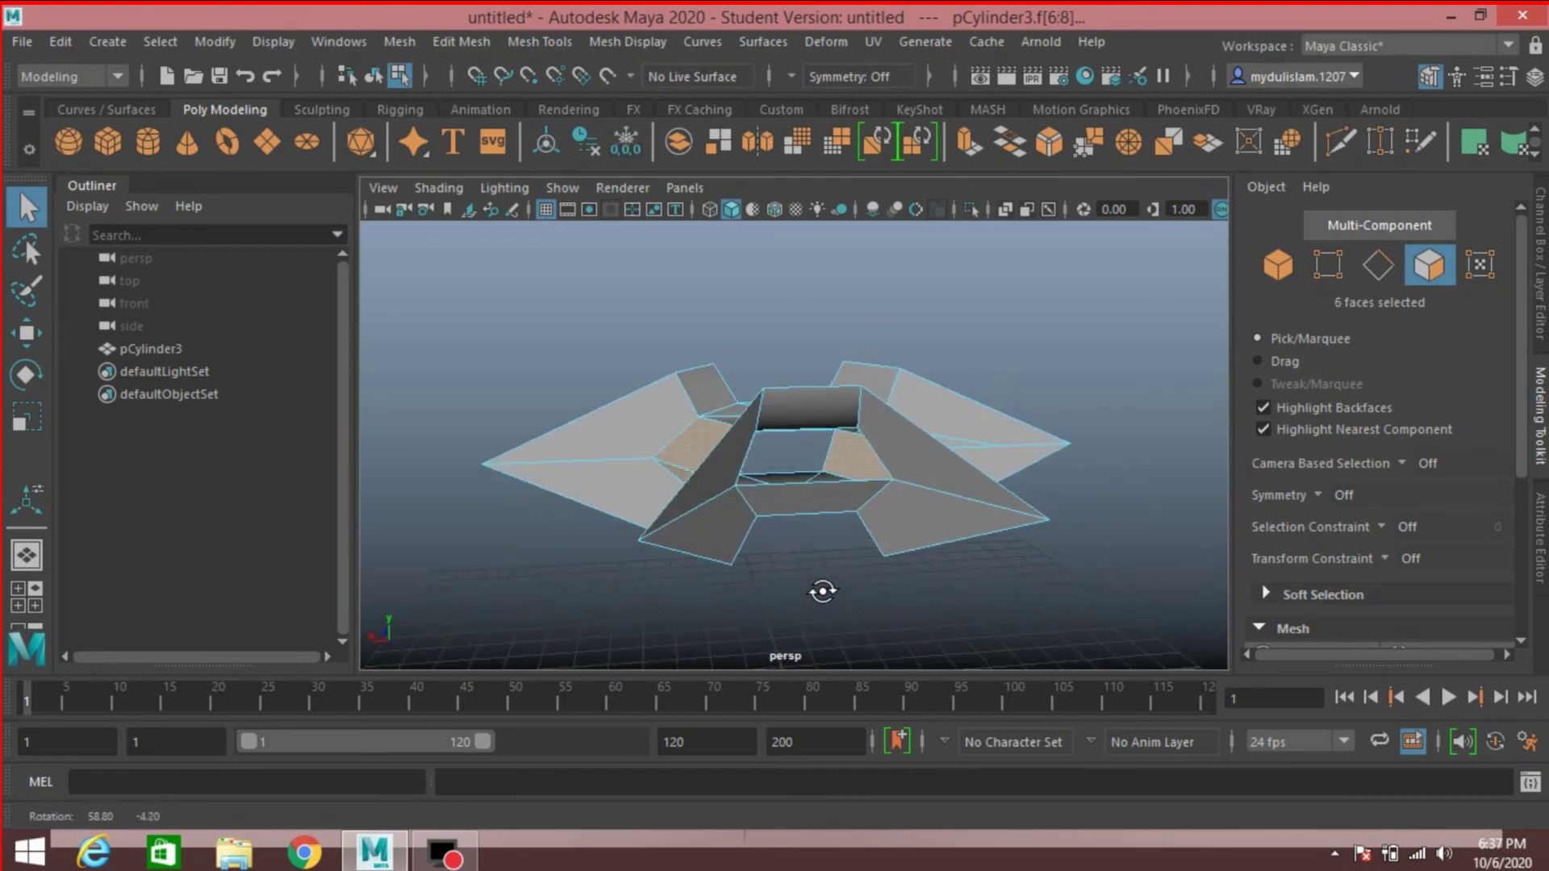
pyautogui.keyDown('shift'); pyautogui.click(810, 498); pyautogui.keyUp('shift')
pyautogui.keyDown('alt'); pyautogui.moveTo(1006, 605); pyautogui.dragTo(853, 618); pyautogui.keyUp('alt')
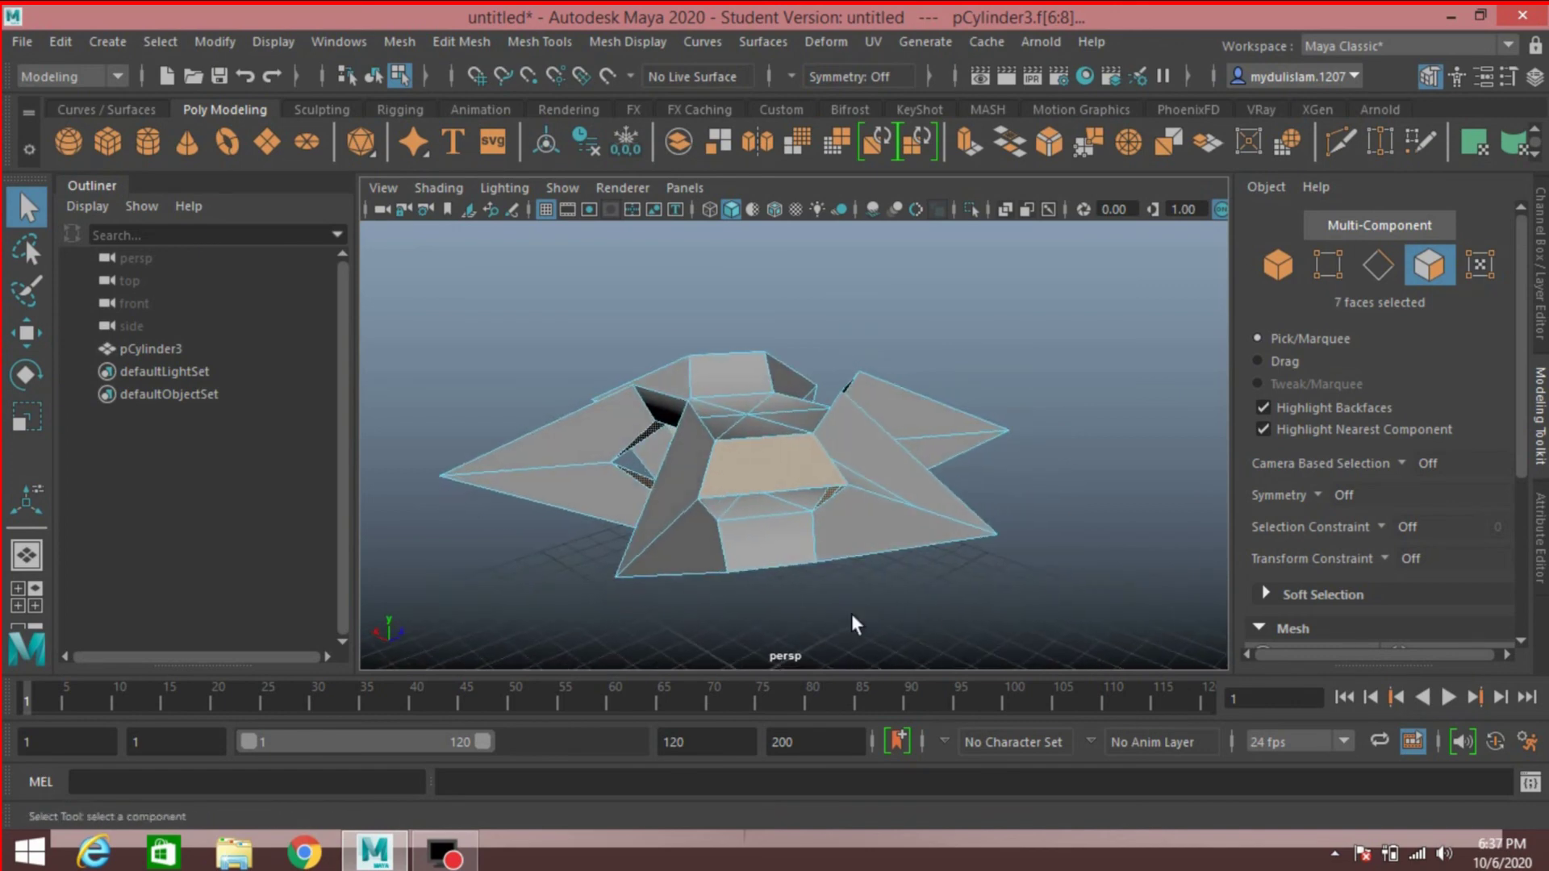
pyautogui.press('Delete')
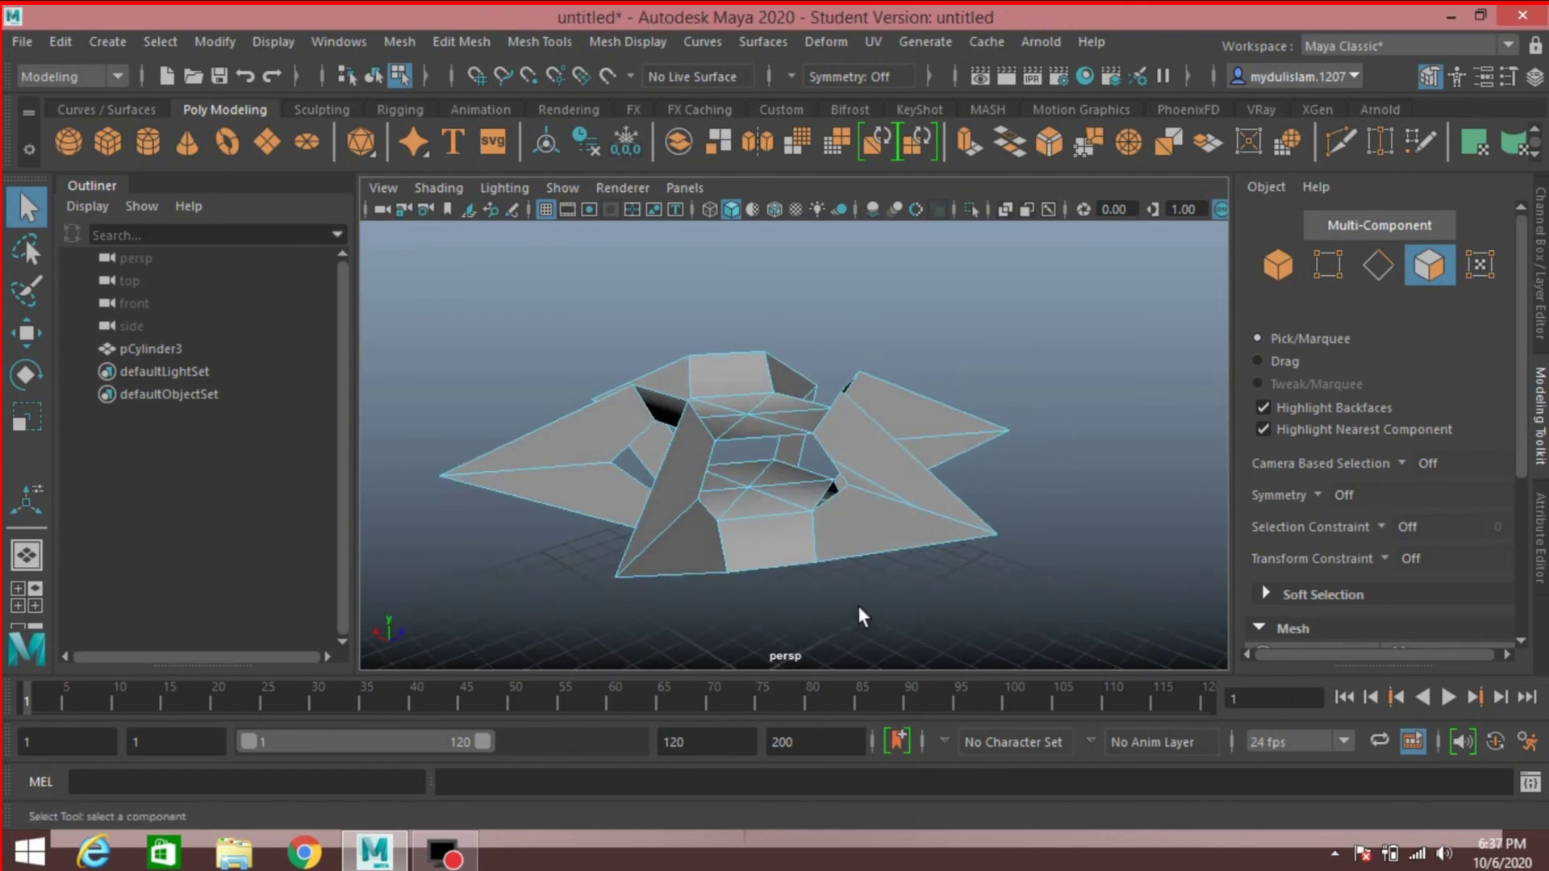
# Return to object mode and delete the star's construction history after opening up the hub's sides
pyautogui.click(1264, 273)
pyautogui.scroll(-2, 845, 543)
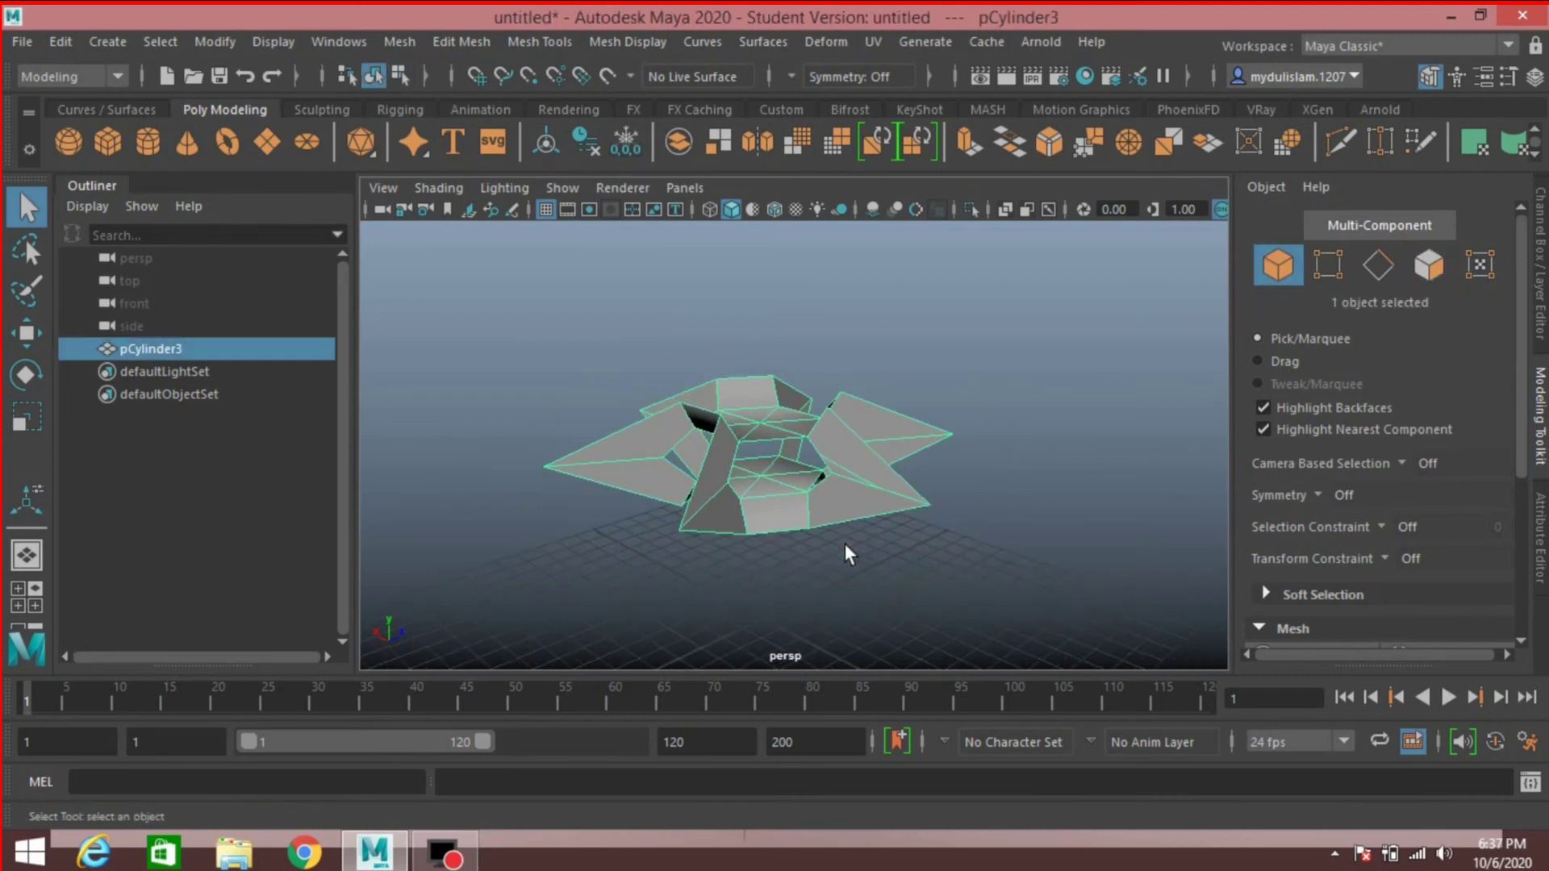
pyautogui.keyDown('alt'); pyautogui.moveTo(859, 540); pyautogui.dragTo(894, 581); pyautogui.keyUp('alt')
pyautogui.scroll(1, 932, 555)
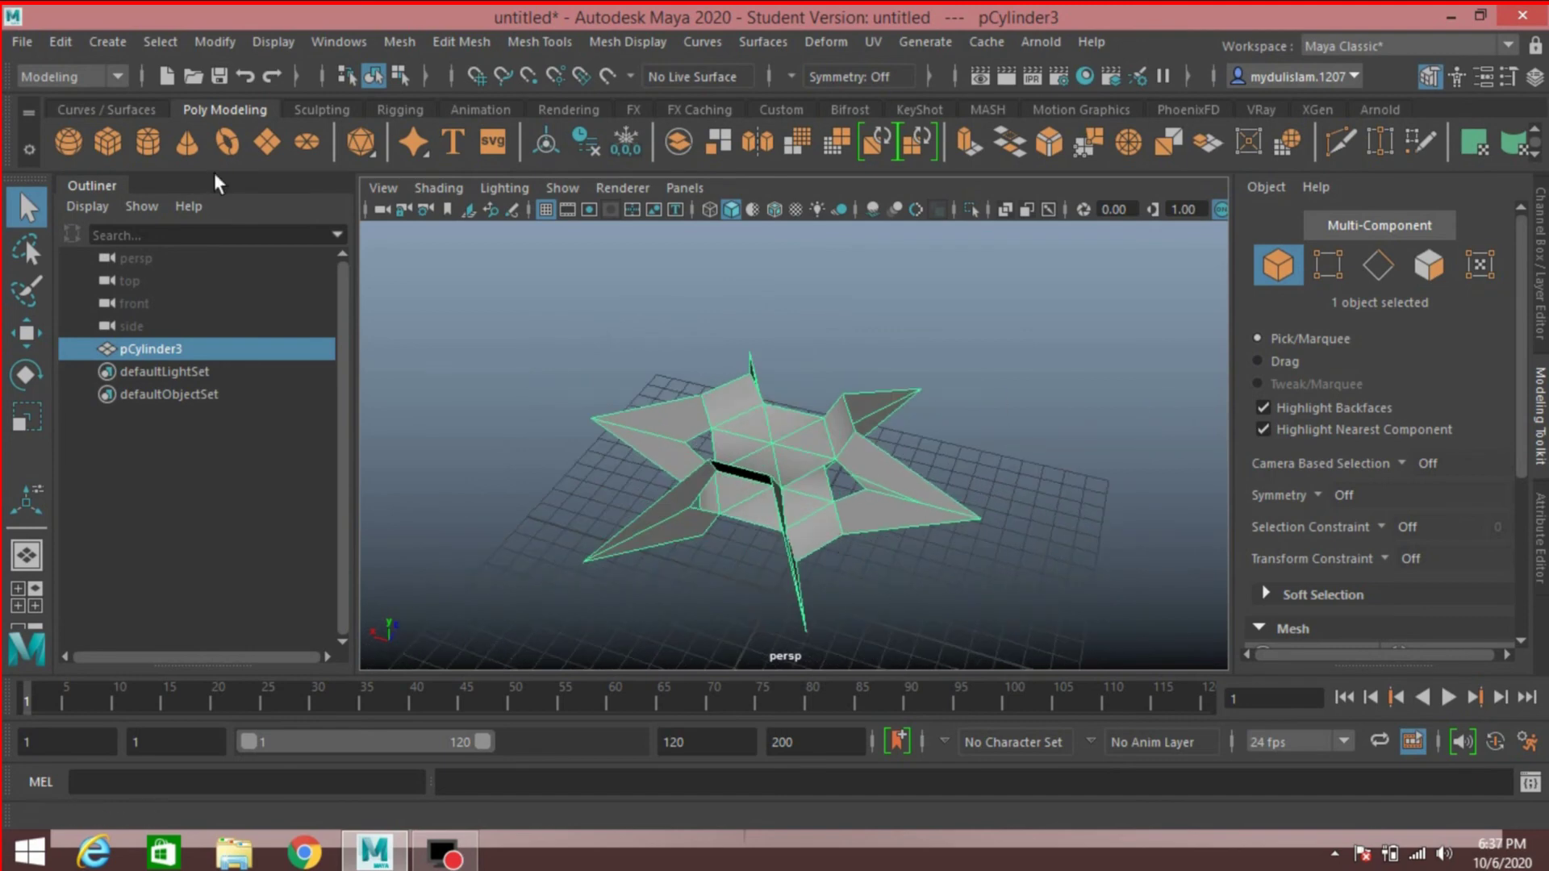
pyautogui.click(65, 41)
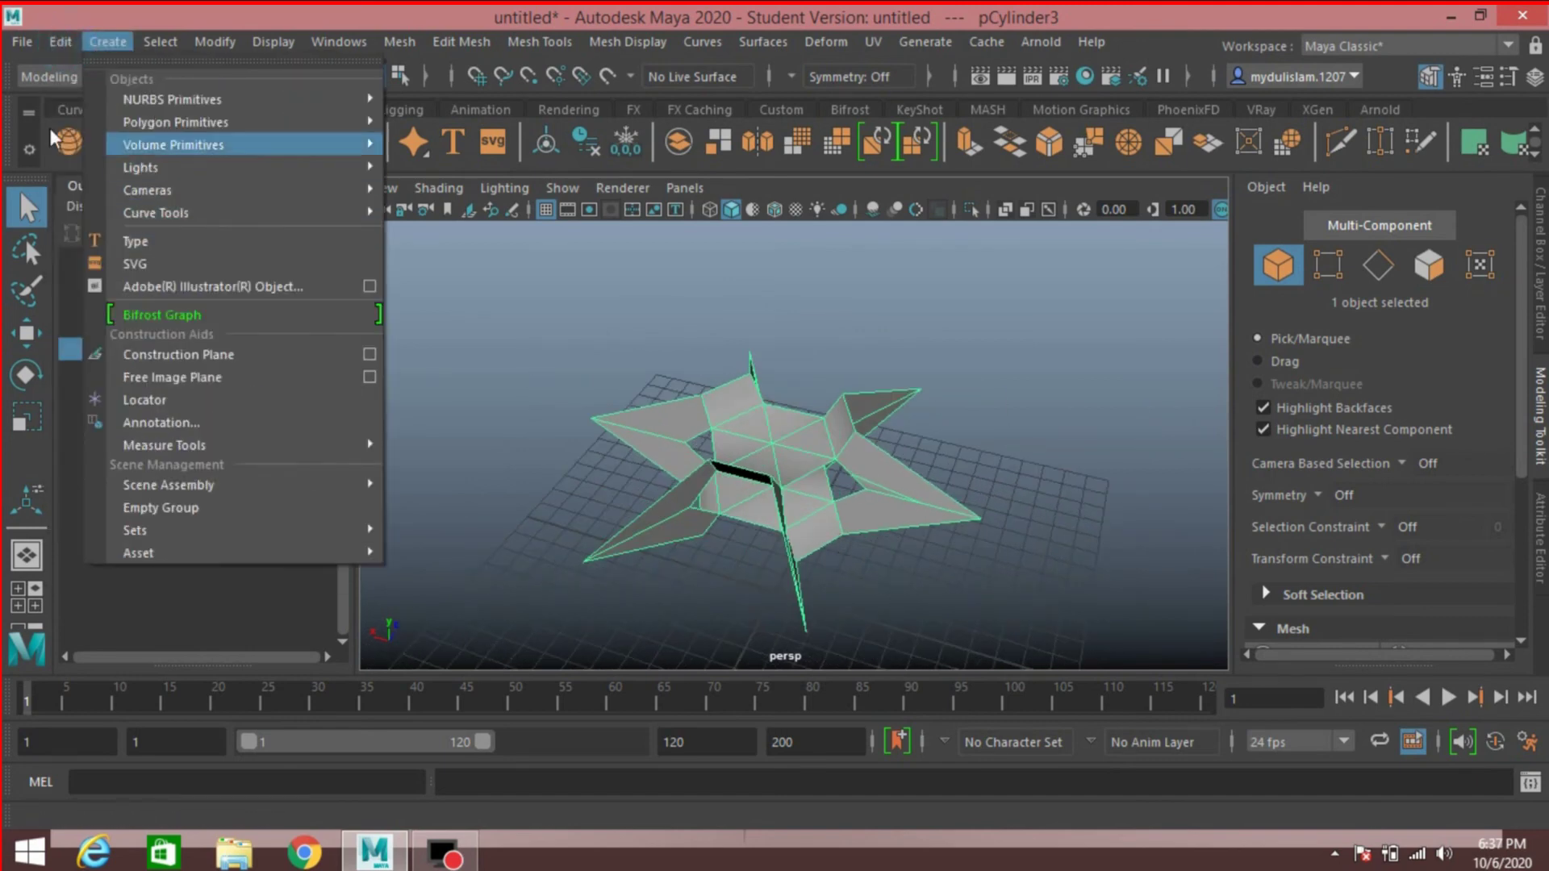
pyautogui.moveTo(267, 316)
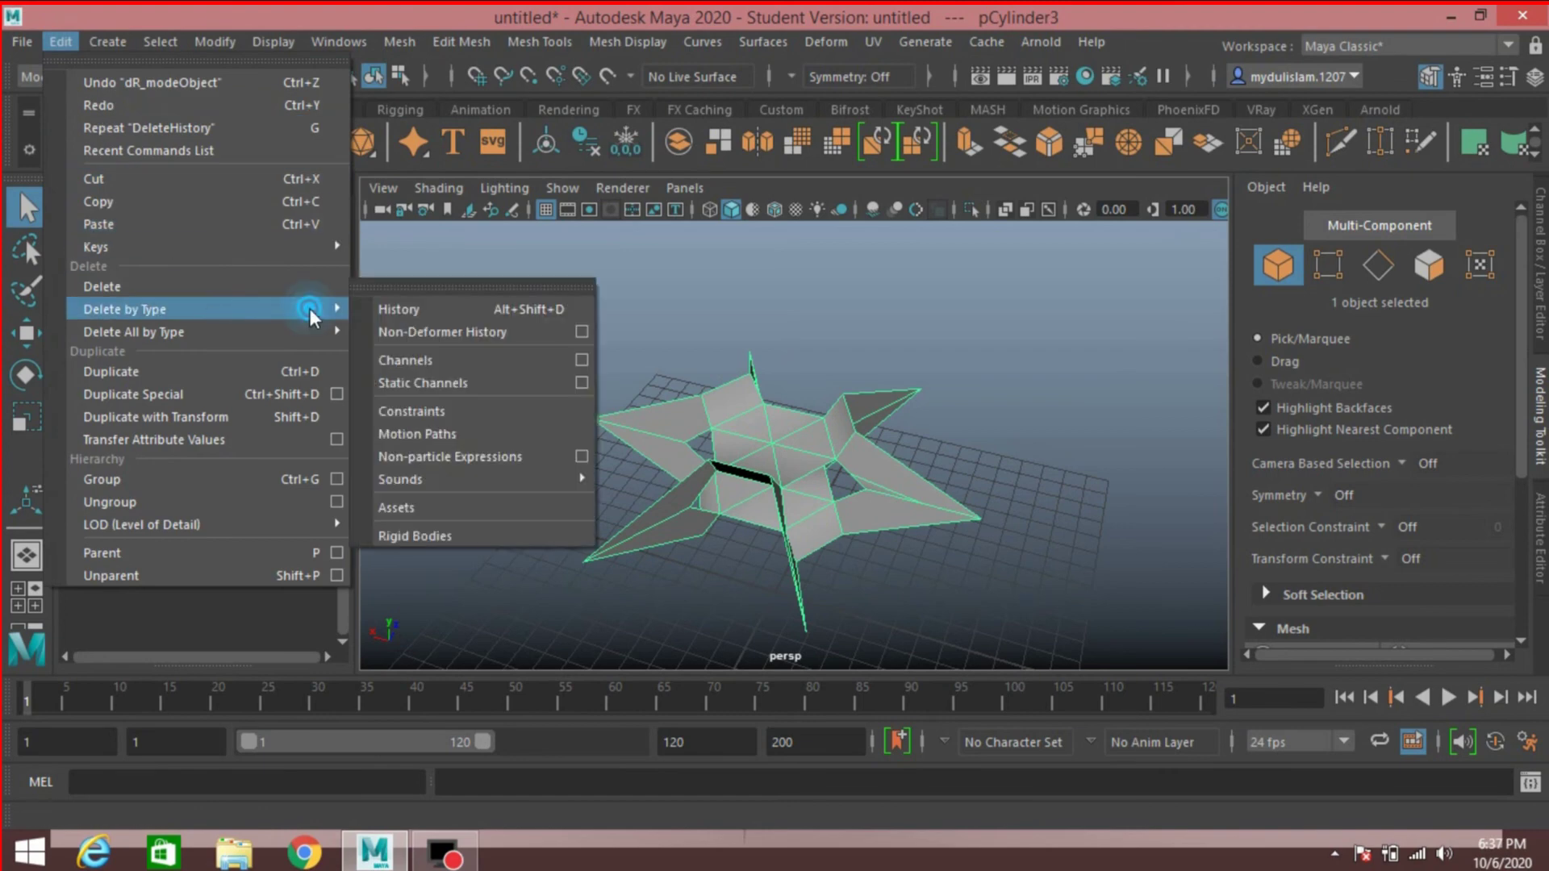
pyautogui.click(395, 309)
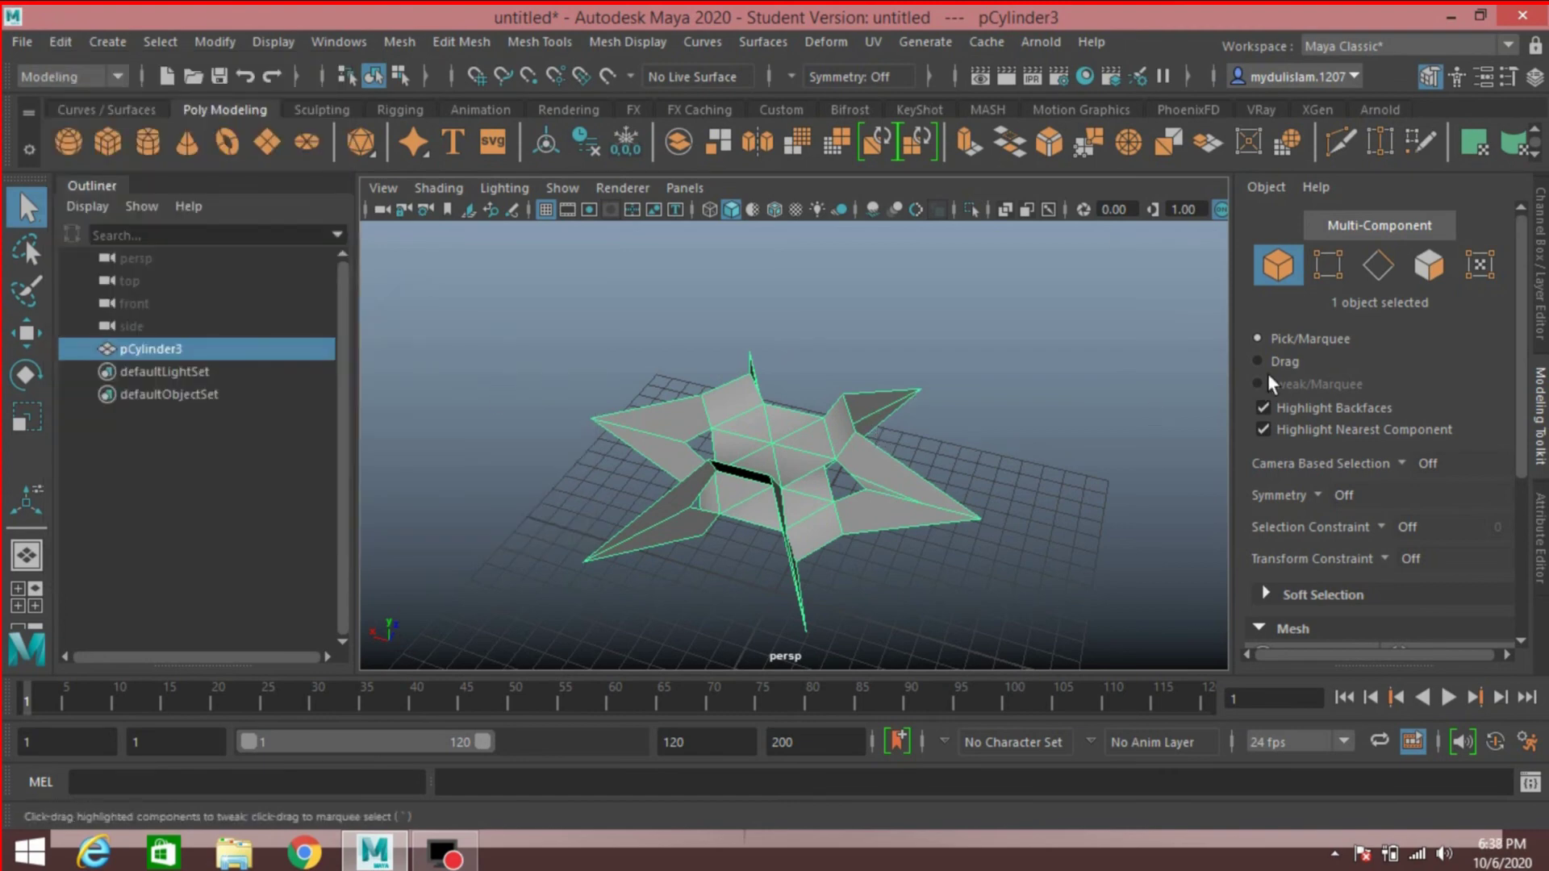
# In face mode, scale the 12 faces of the upper and lower central hexagons down slightly and uniformly
pyautogui.click(1425, 273)
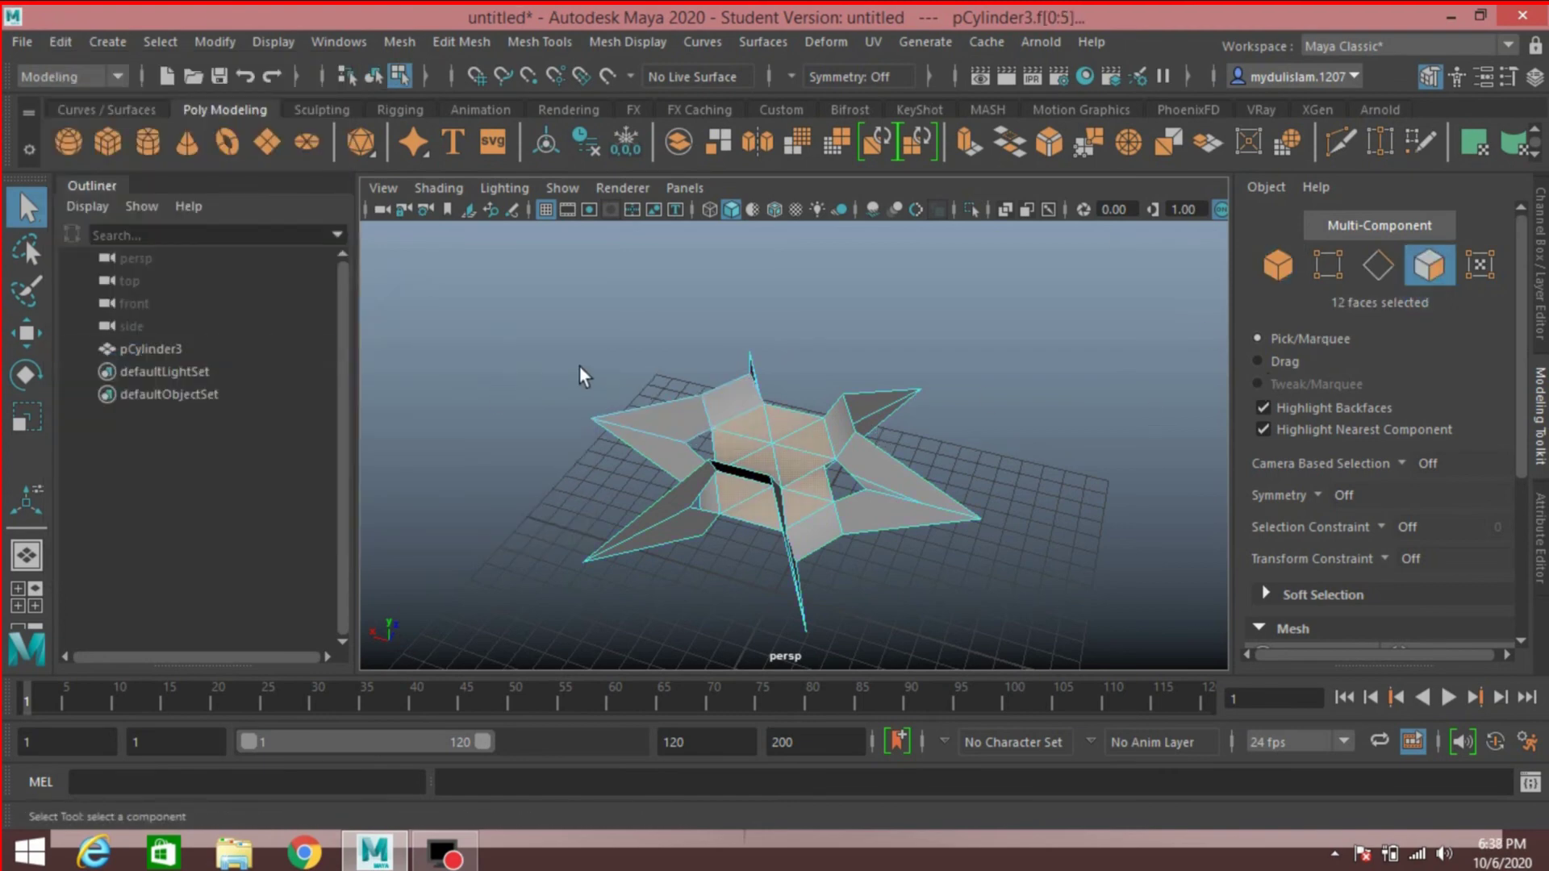
pyautogui.keyDown('alt'); pyautogui.moveTo(857, 353); pyautogui.dragTo(903, 388); pyautogui.keyUp('alt')
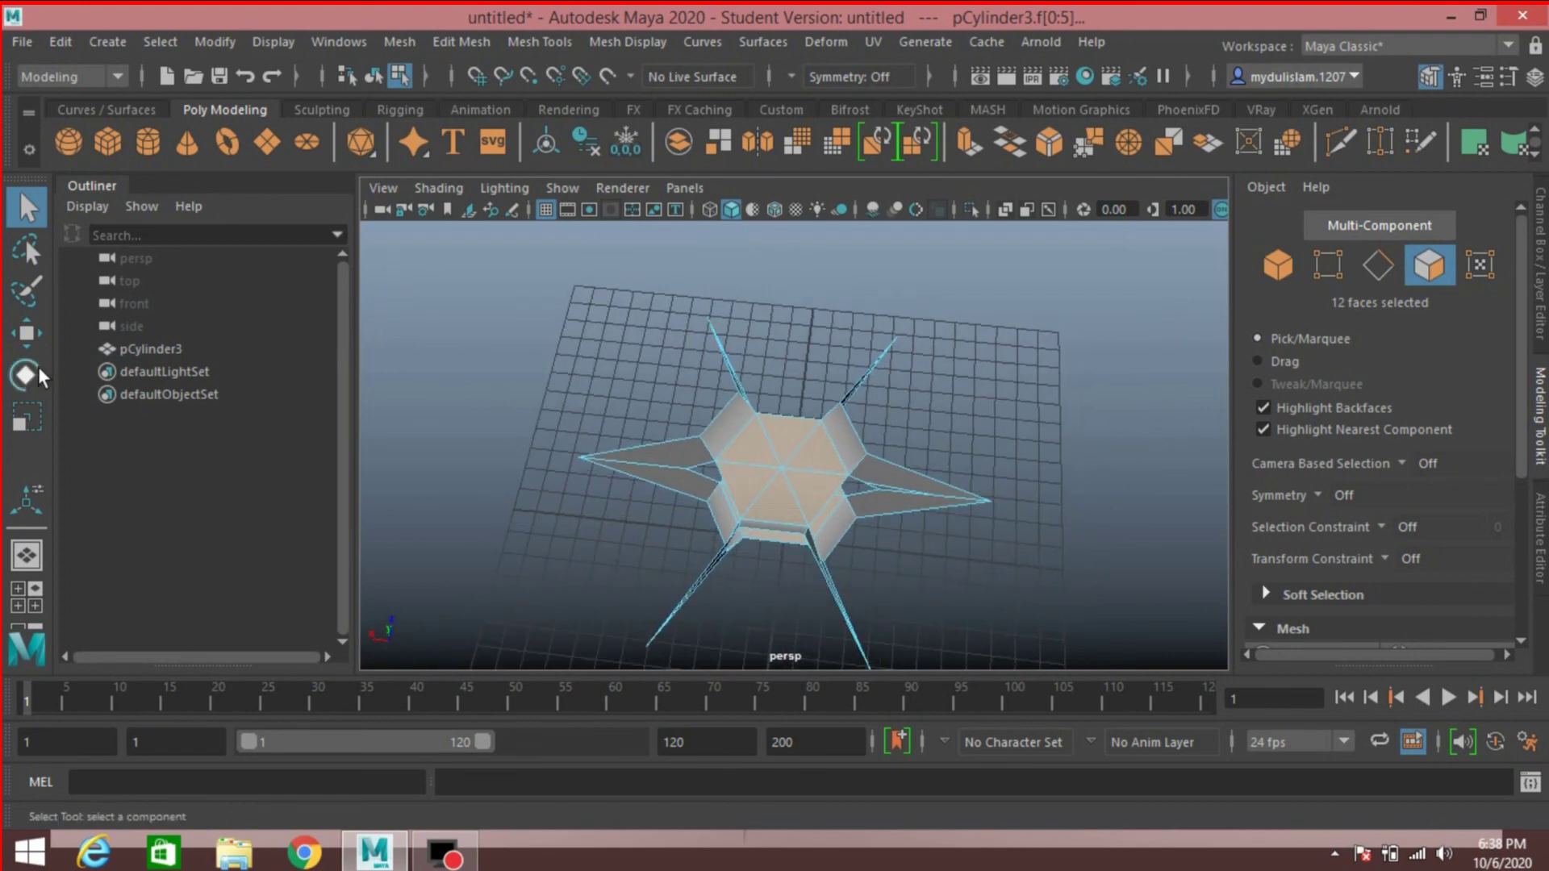
pyautogui.click(38, 412)
pyautogui.moveTo(786, 481); pyautogui.dragTo(760, 485)
pyautogui.keyDown('alt'); pyautogui.moveTo(888, 548); pyautogui.dragTo(840, 458); pyautogui.keyUp('alt')
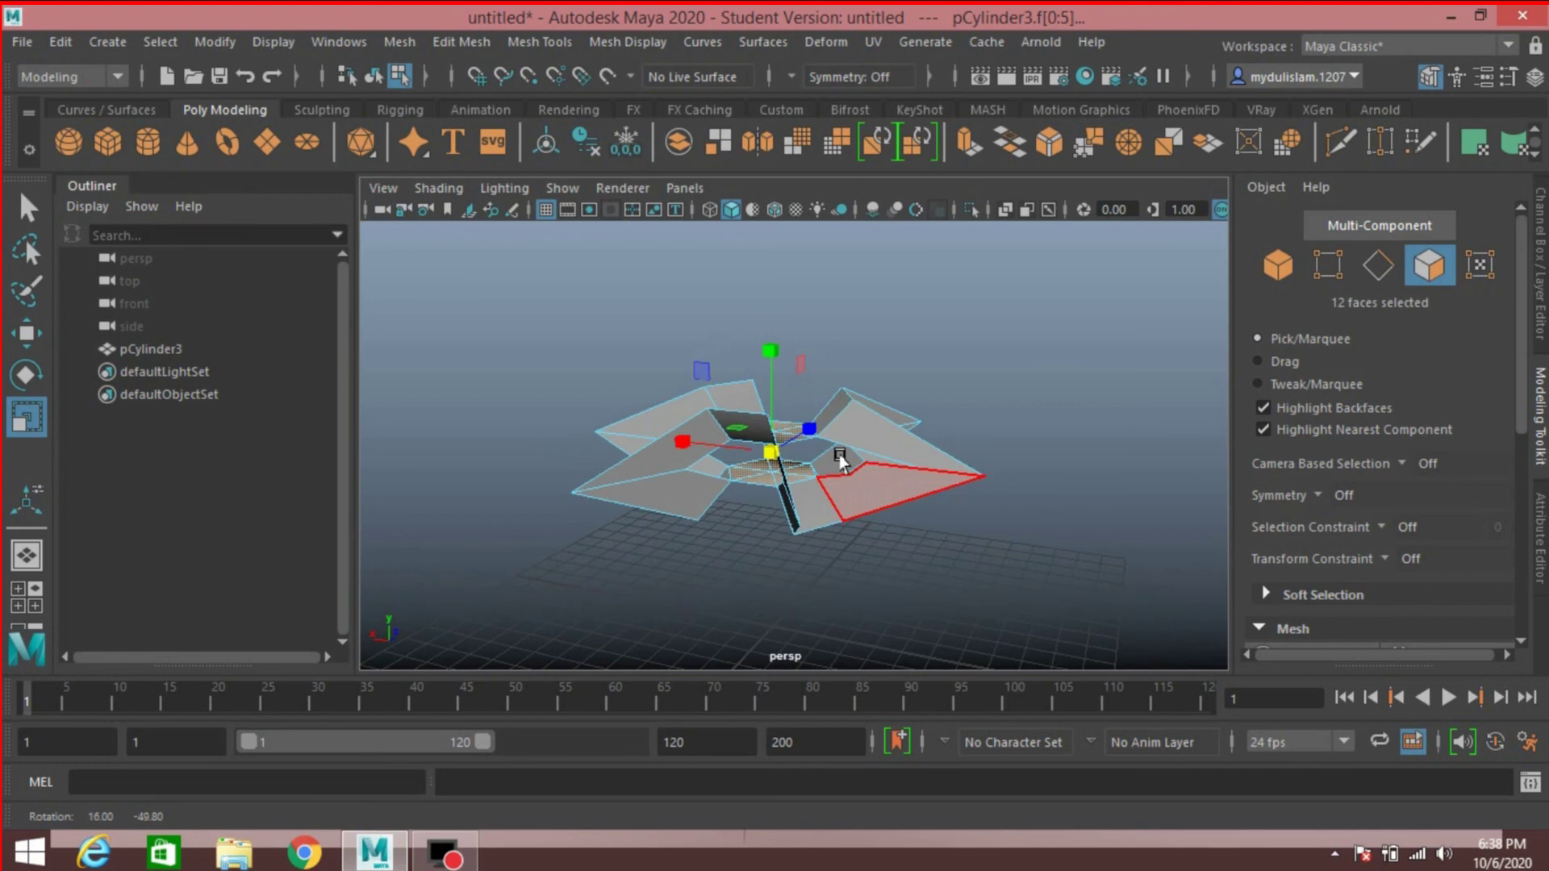
# Return to object mode, delete the star's history and freeze its transformations
pyautogui.click(1270, 268)
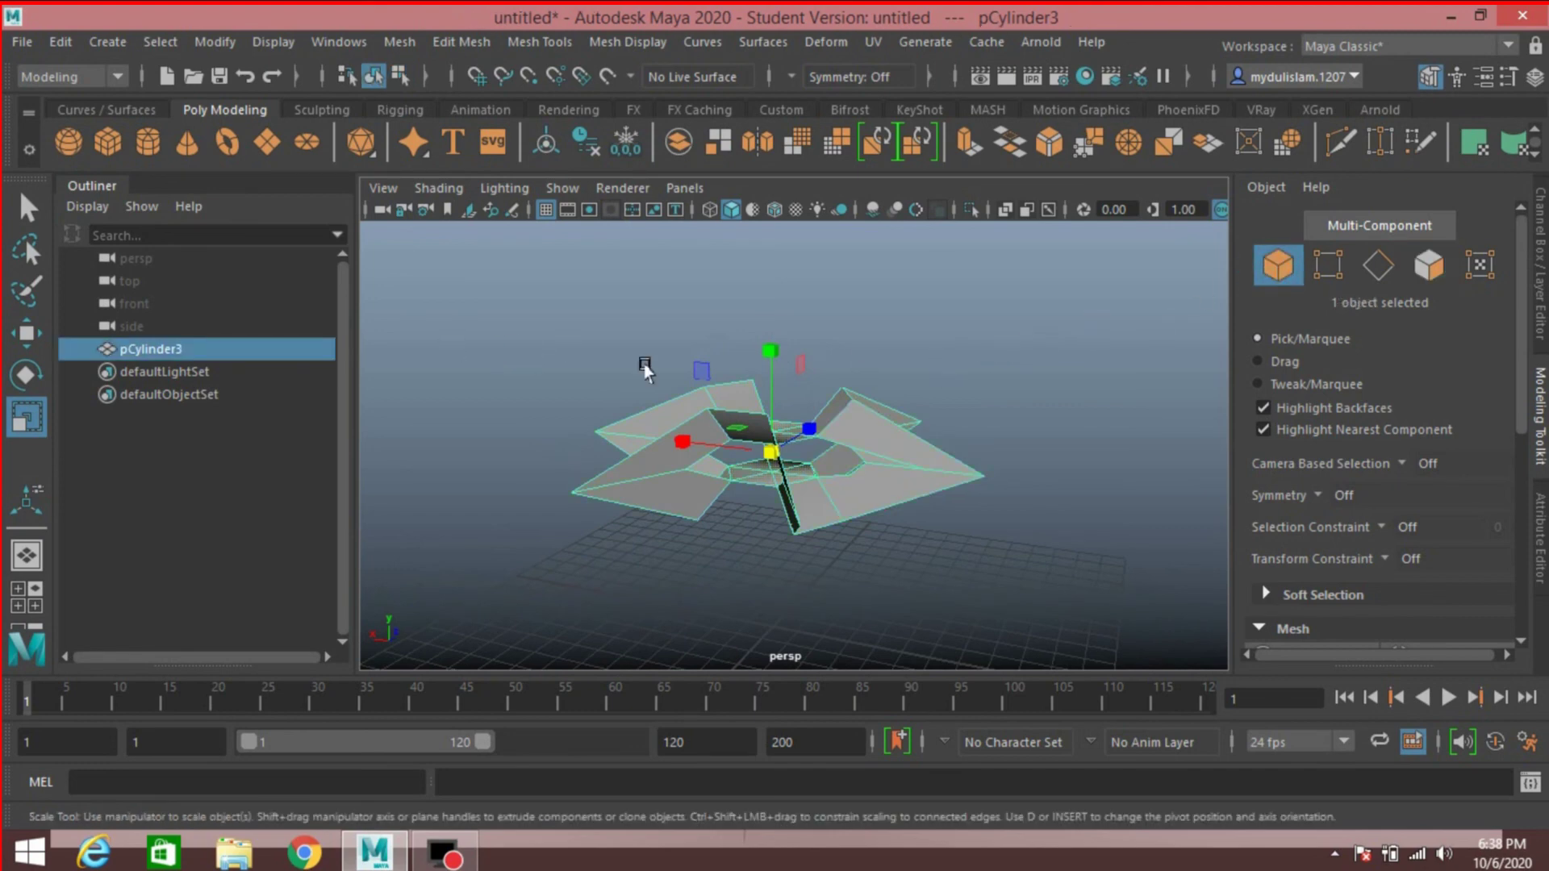
pyautogui.click(54, 41)
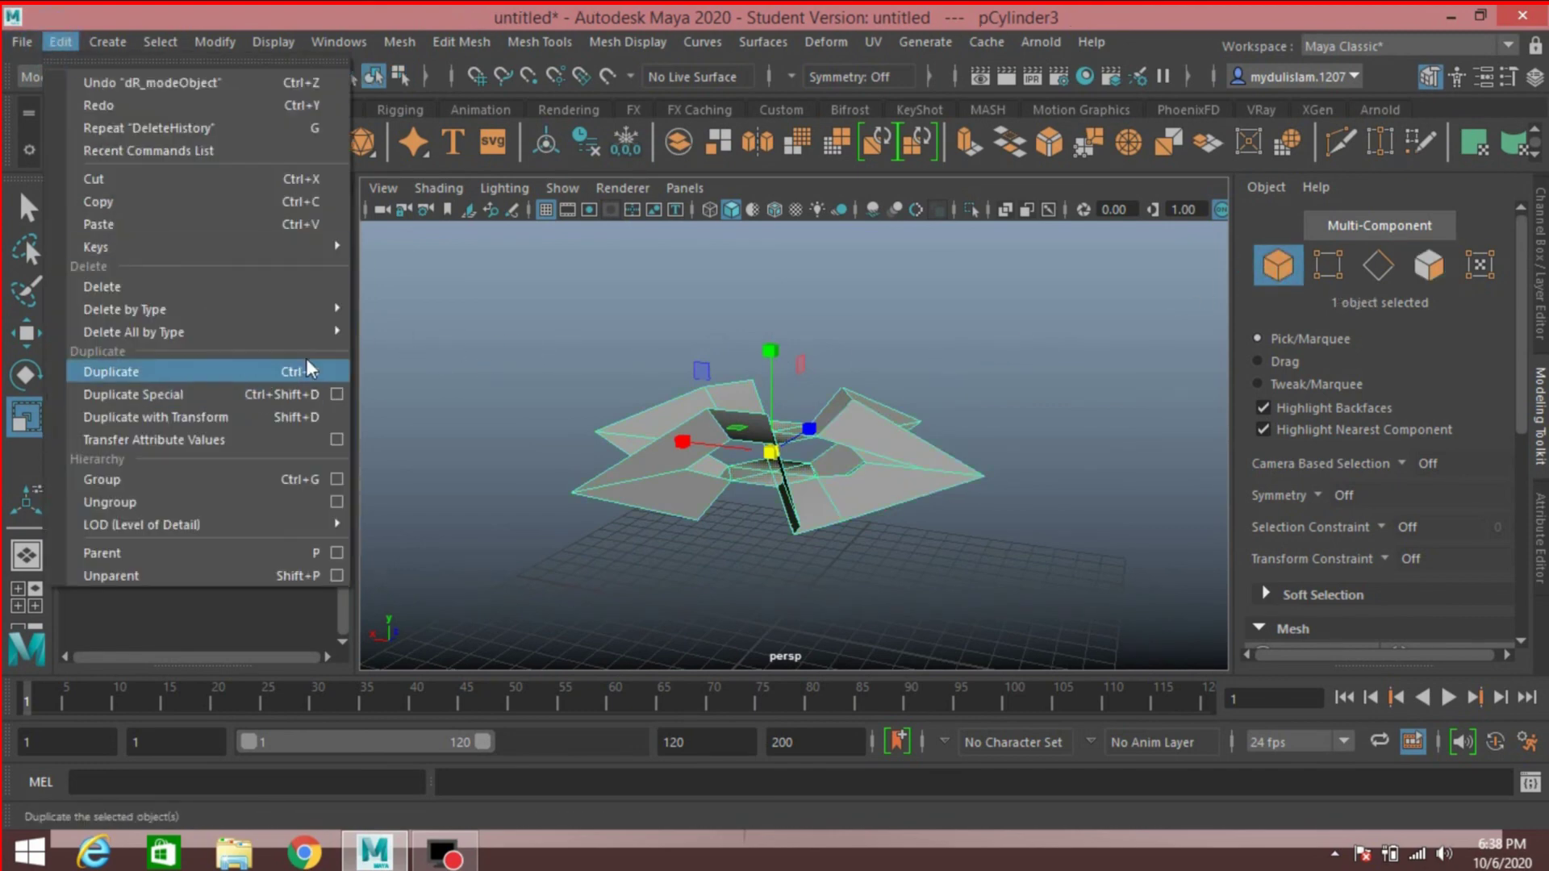
pyautogui.click(315, 311)
pyautogui.click(380, 308)
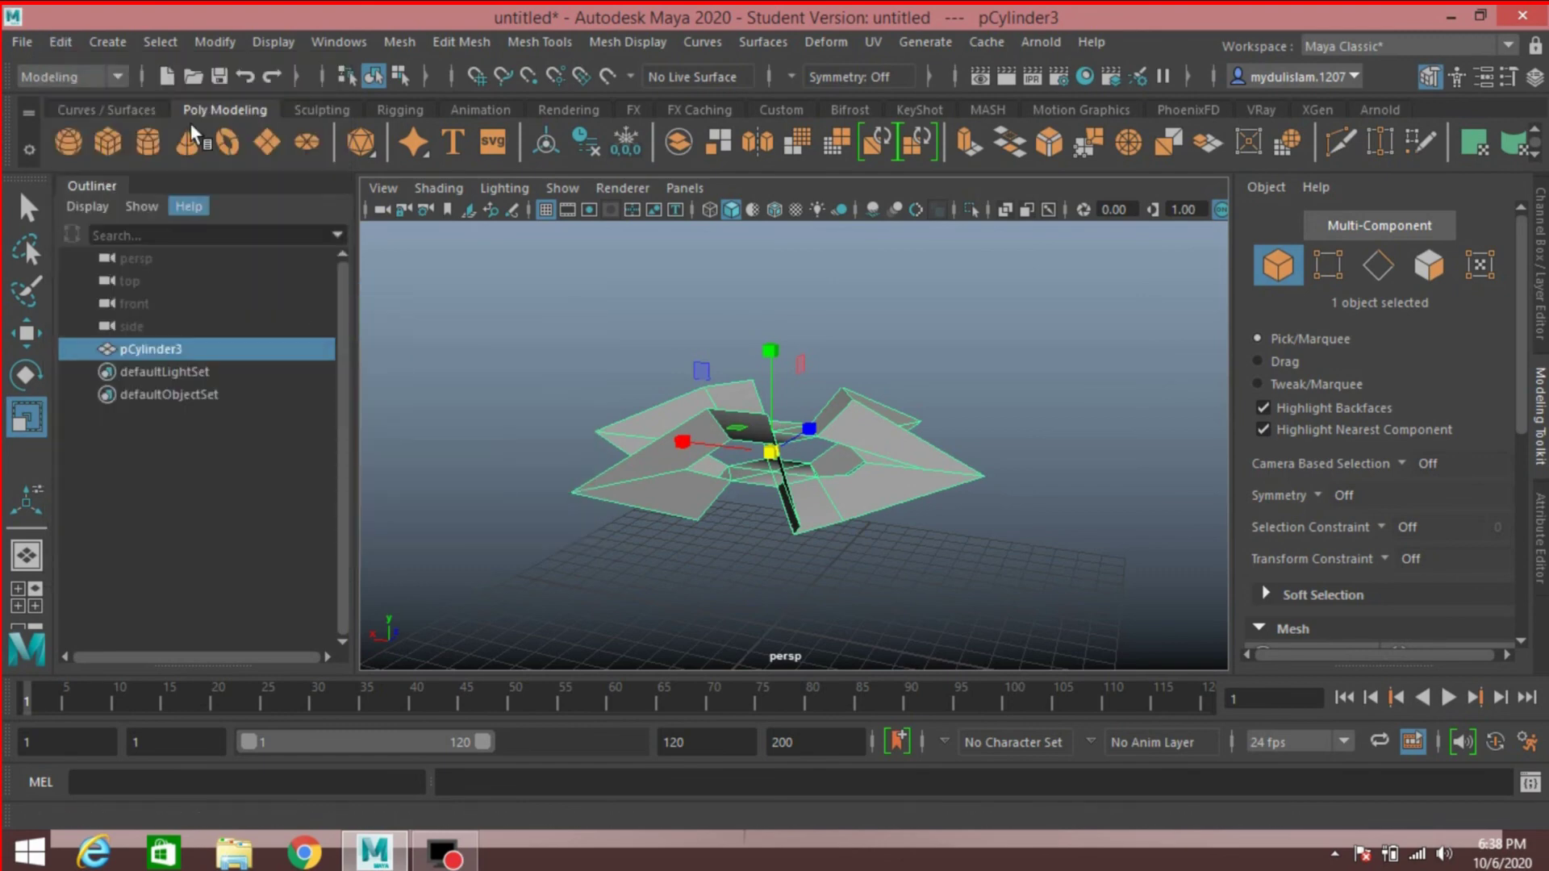
pyautogui.click(215, 45)
pyautogui.click(296, 144)
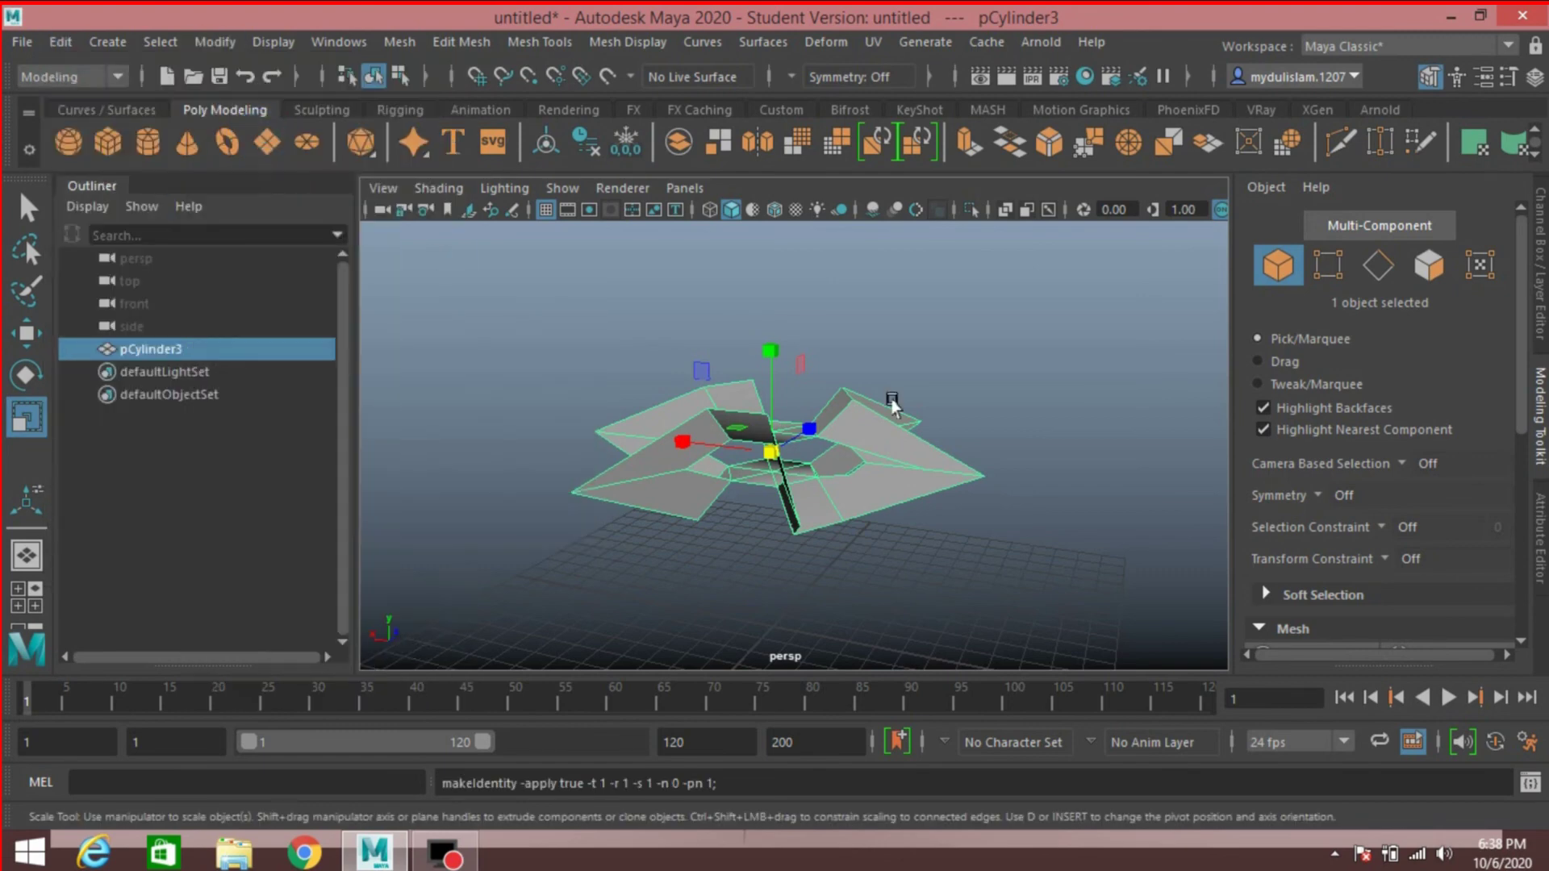
# Select all 31 faces of the star and extrude them with a Local Translate Z of 0.5
pyautogui.click(1429, 265)
pyautogui.click(560, 331)
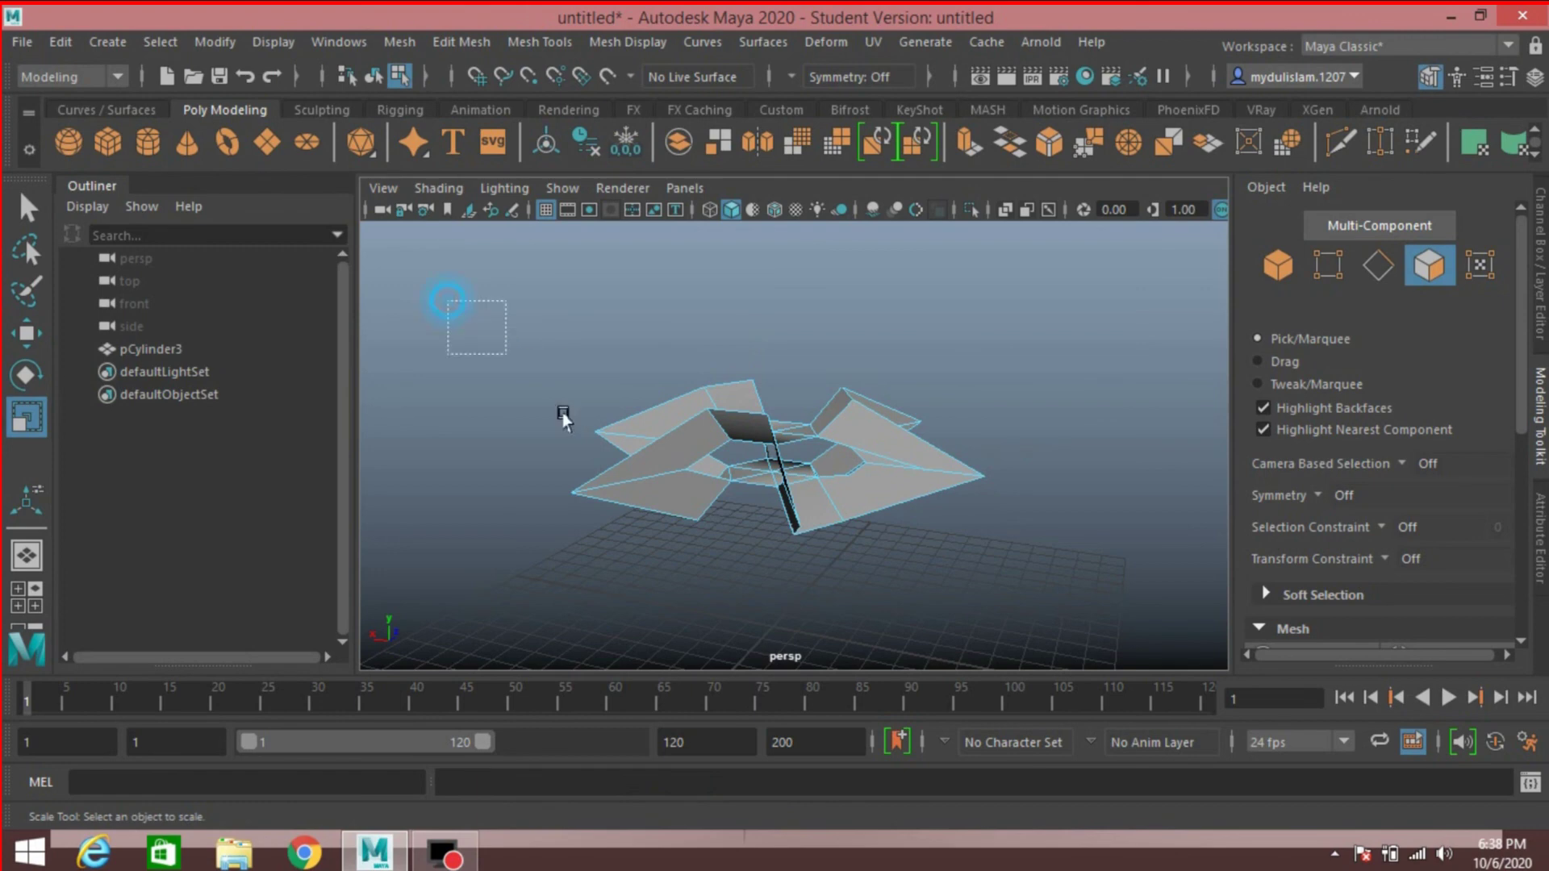
pyautogui.moveTo(562, 418); pyautogui.dragTo(1032, 638)
pyautogui.keyDown('alt'); pyautogui.moveTo(1065, 553); pyautogui.dragTo(963, 601); pyautogui.keyUp('alt')
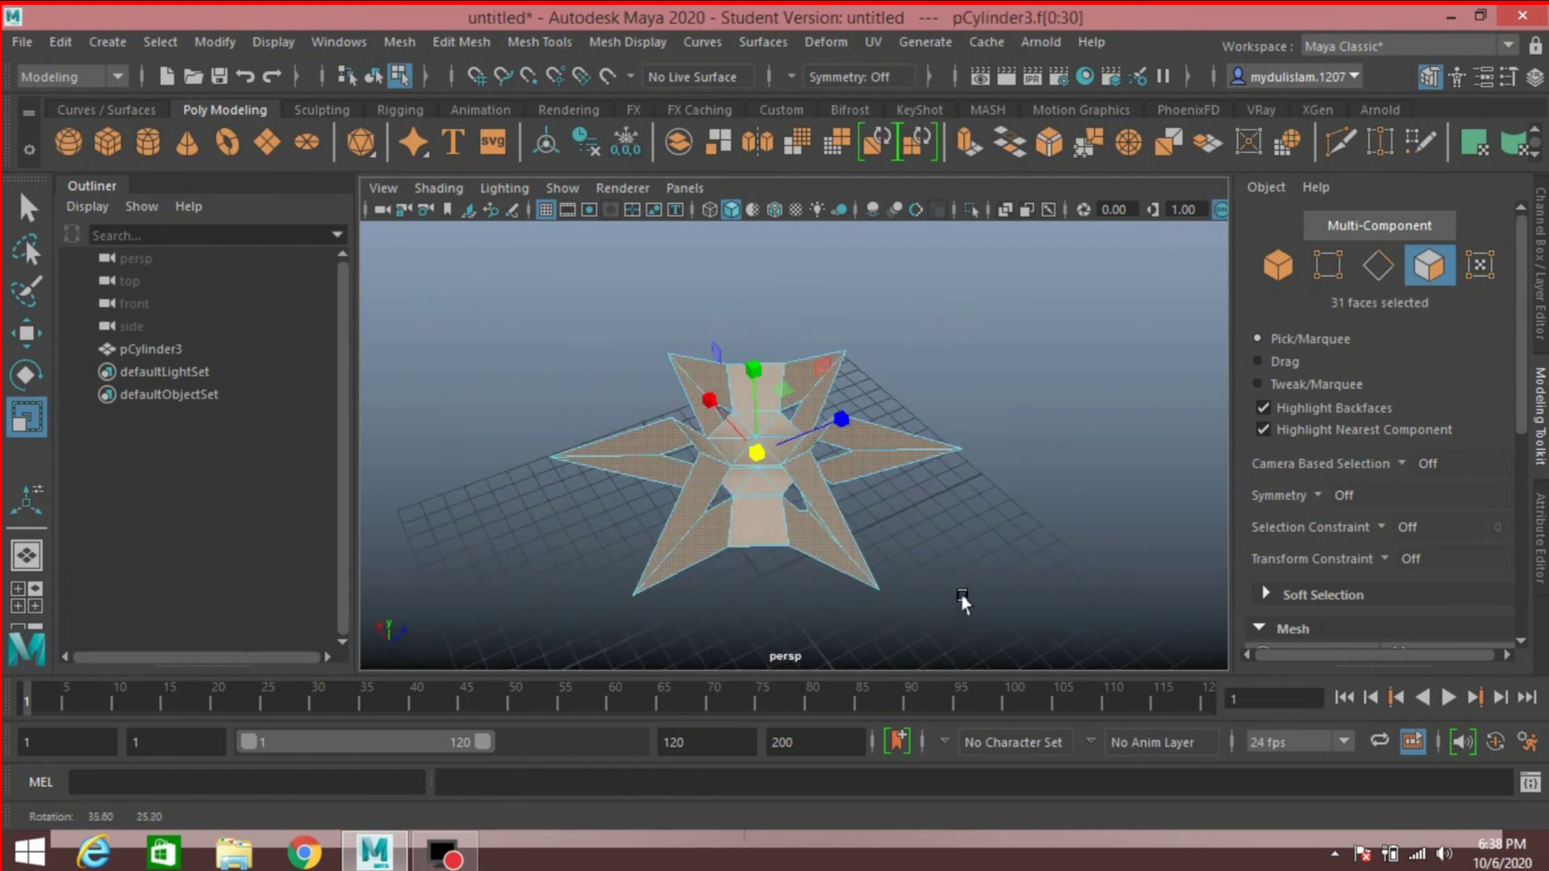
pyautogui.click(969, 142)
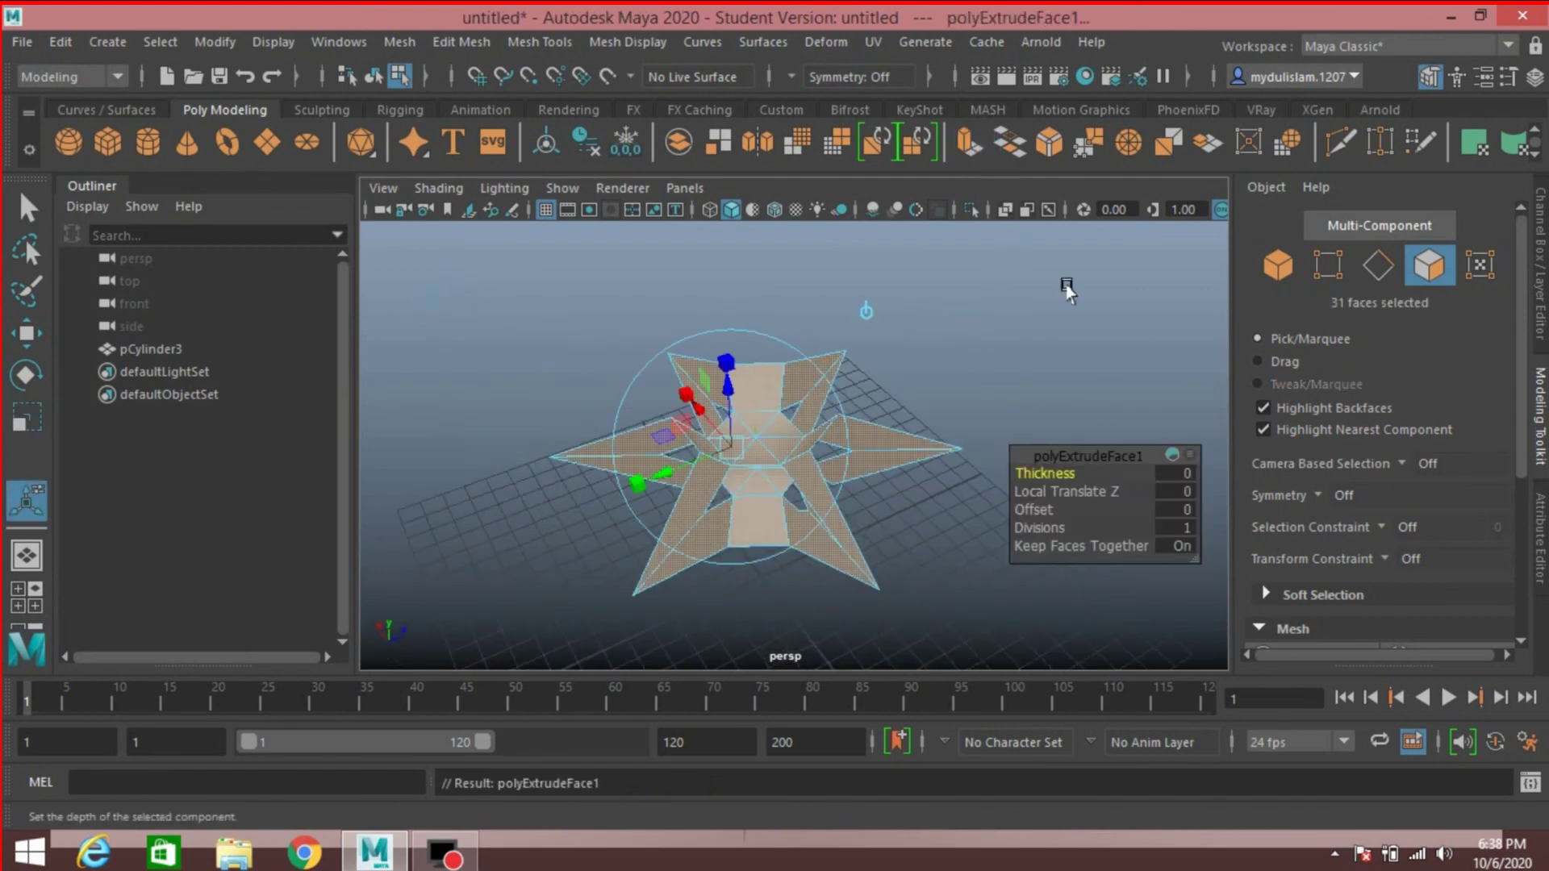
pyautogui.click(1069, 489)
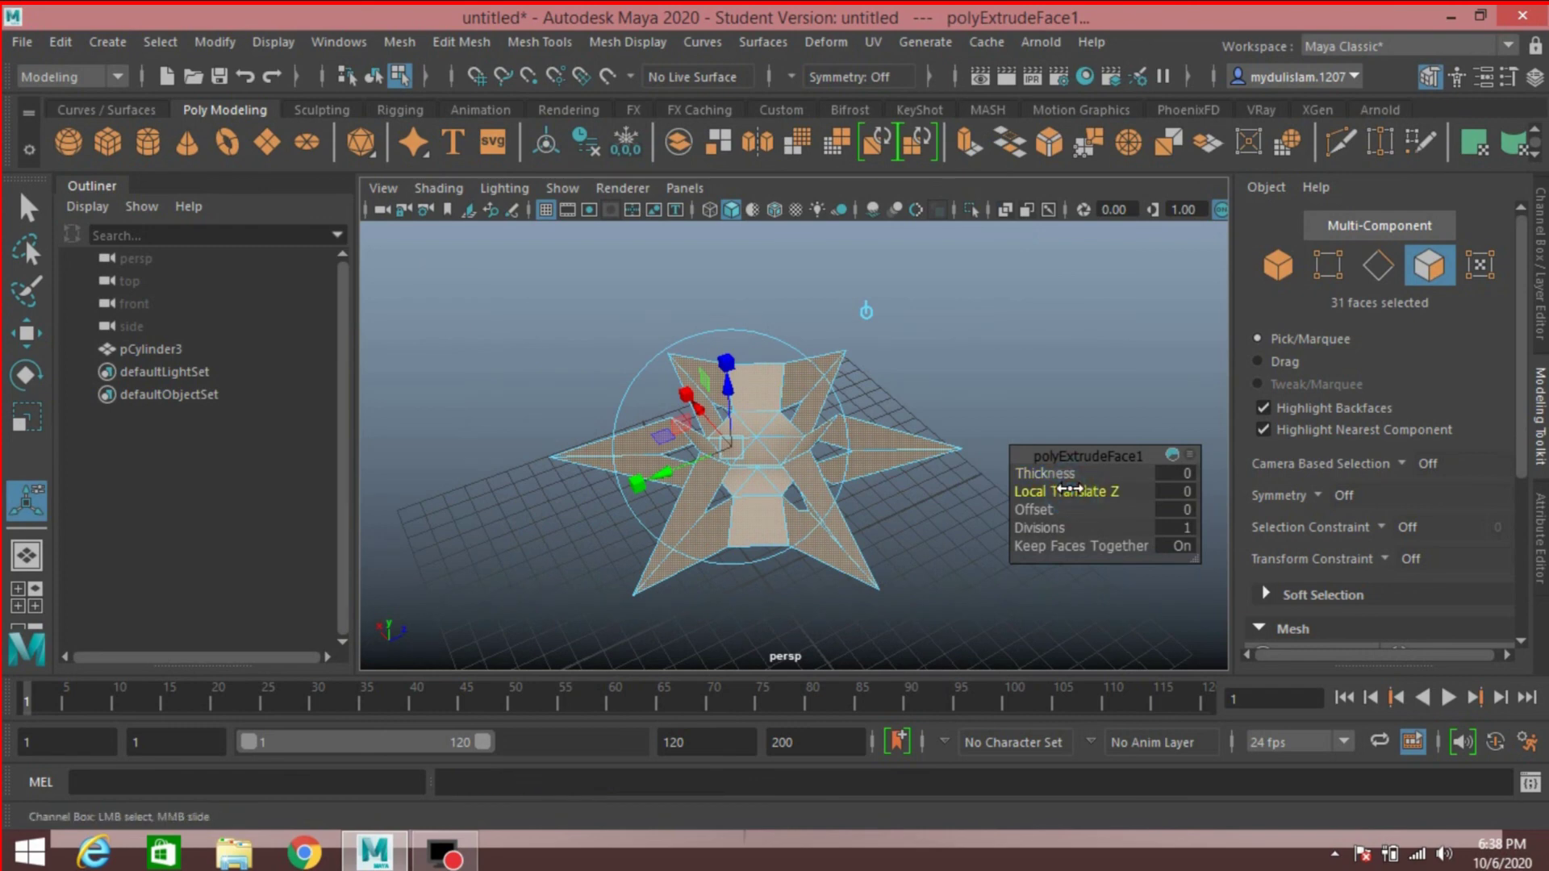
pyautogui.moveTo(1071, 489); pyautogui.dragTo(1074, 490)
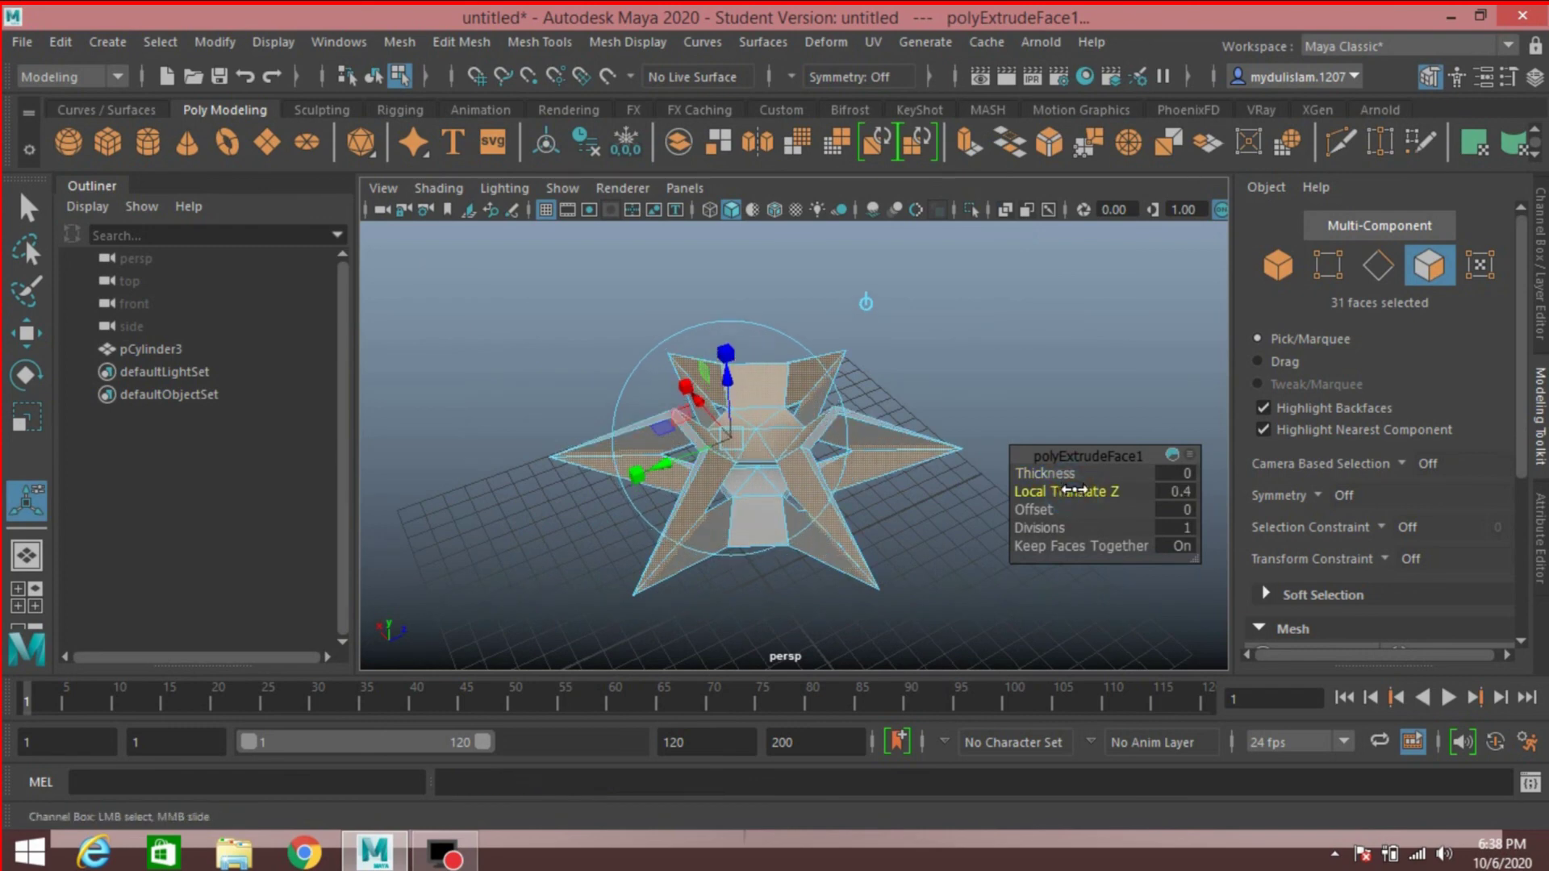
pyautogui.moveTo(1075, 490); pyautogui.dragTo(868, 560)
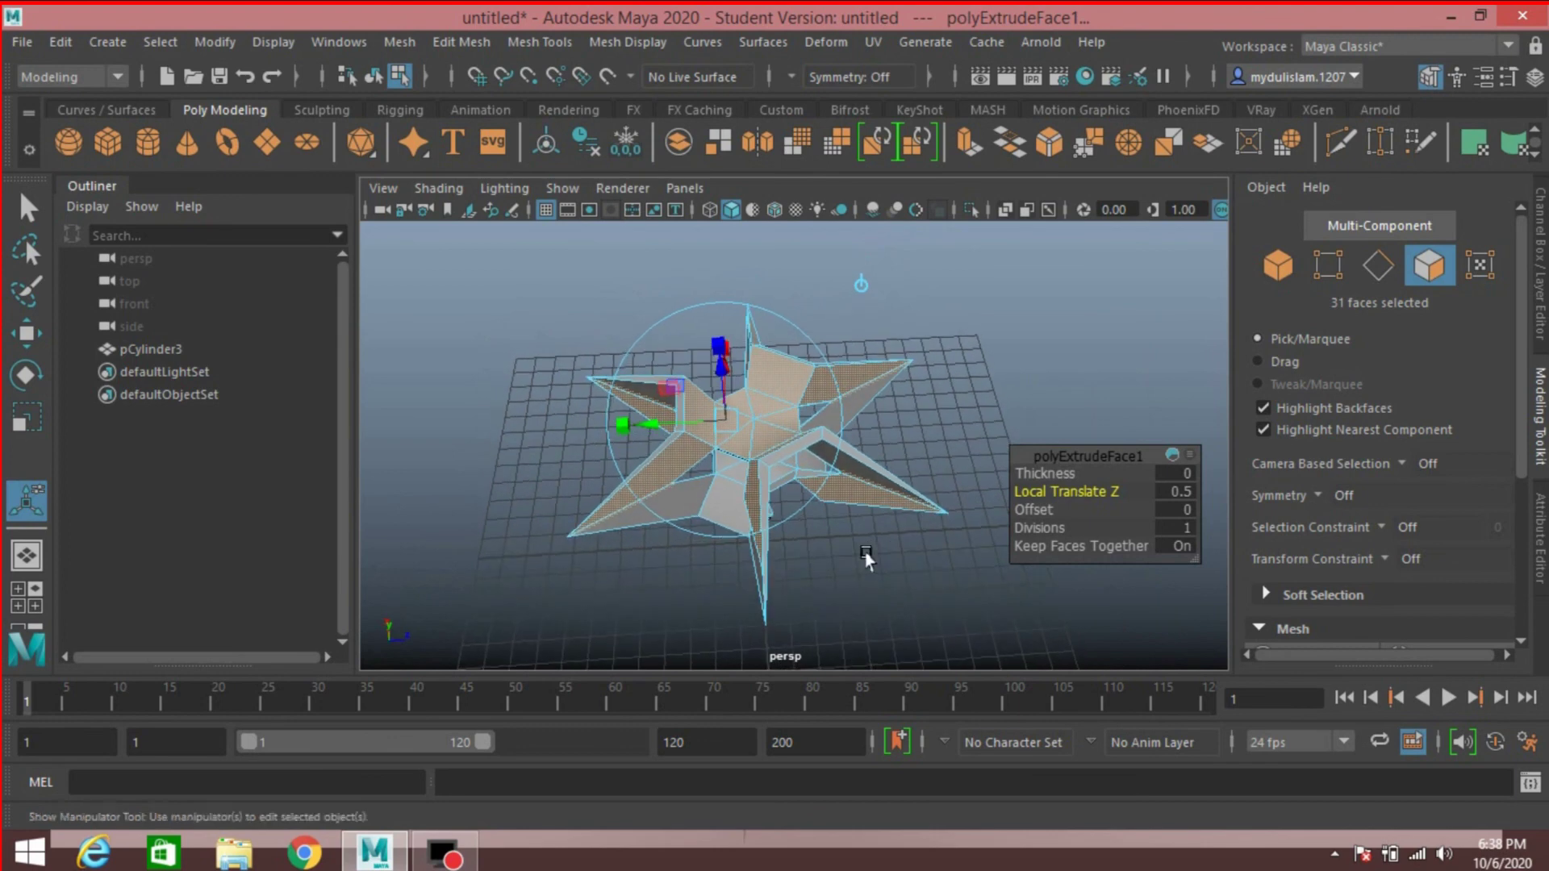
# Return to object mode and delete the thickened star's construction history
pyautogui.click(1279, 267)
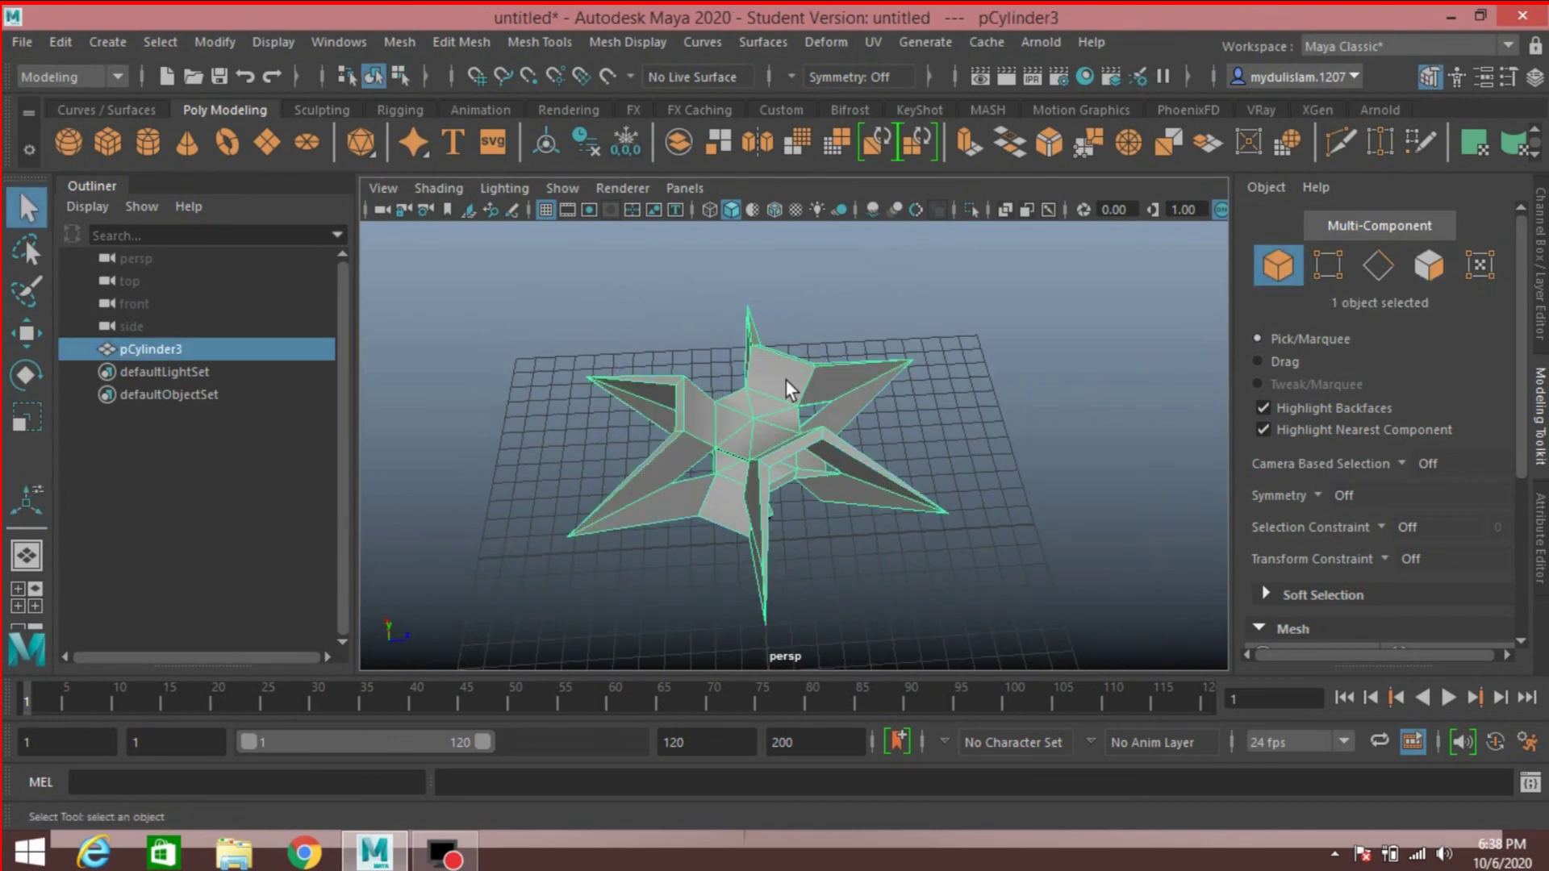
pyautogui.click(72, 46)
pyautogui.moveTo(292, 314)
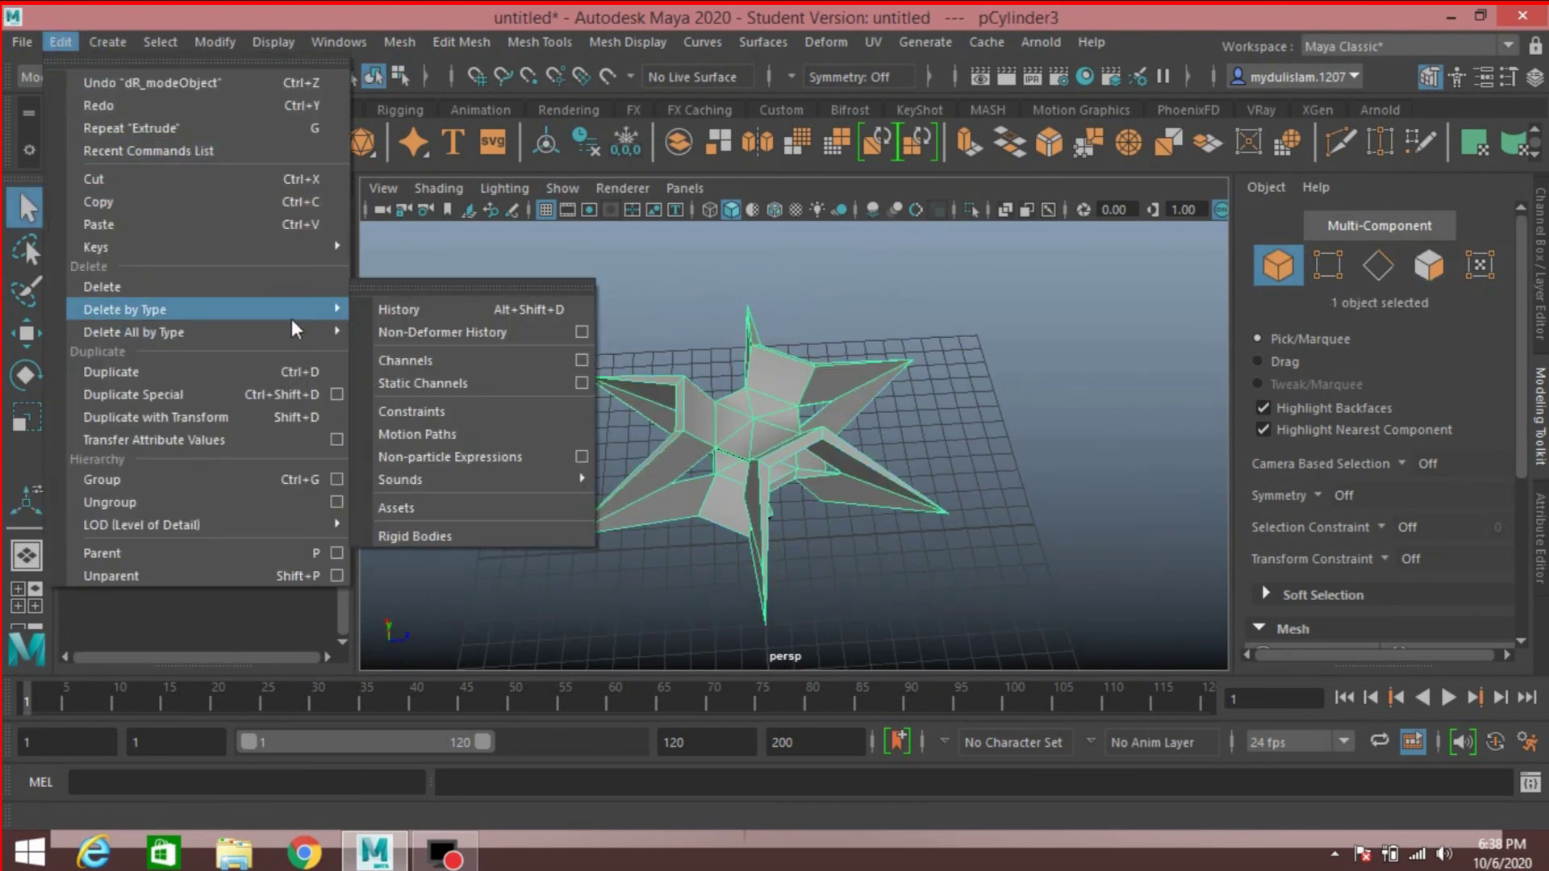
pyautogui.click(426, 309)
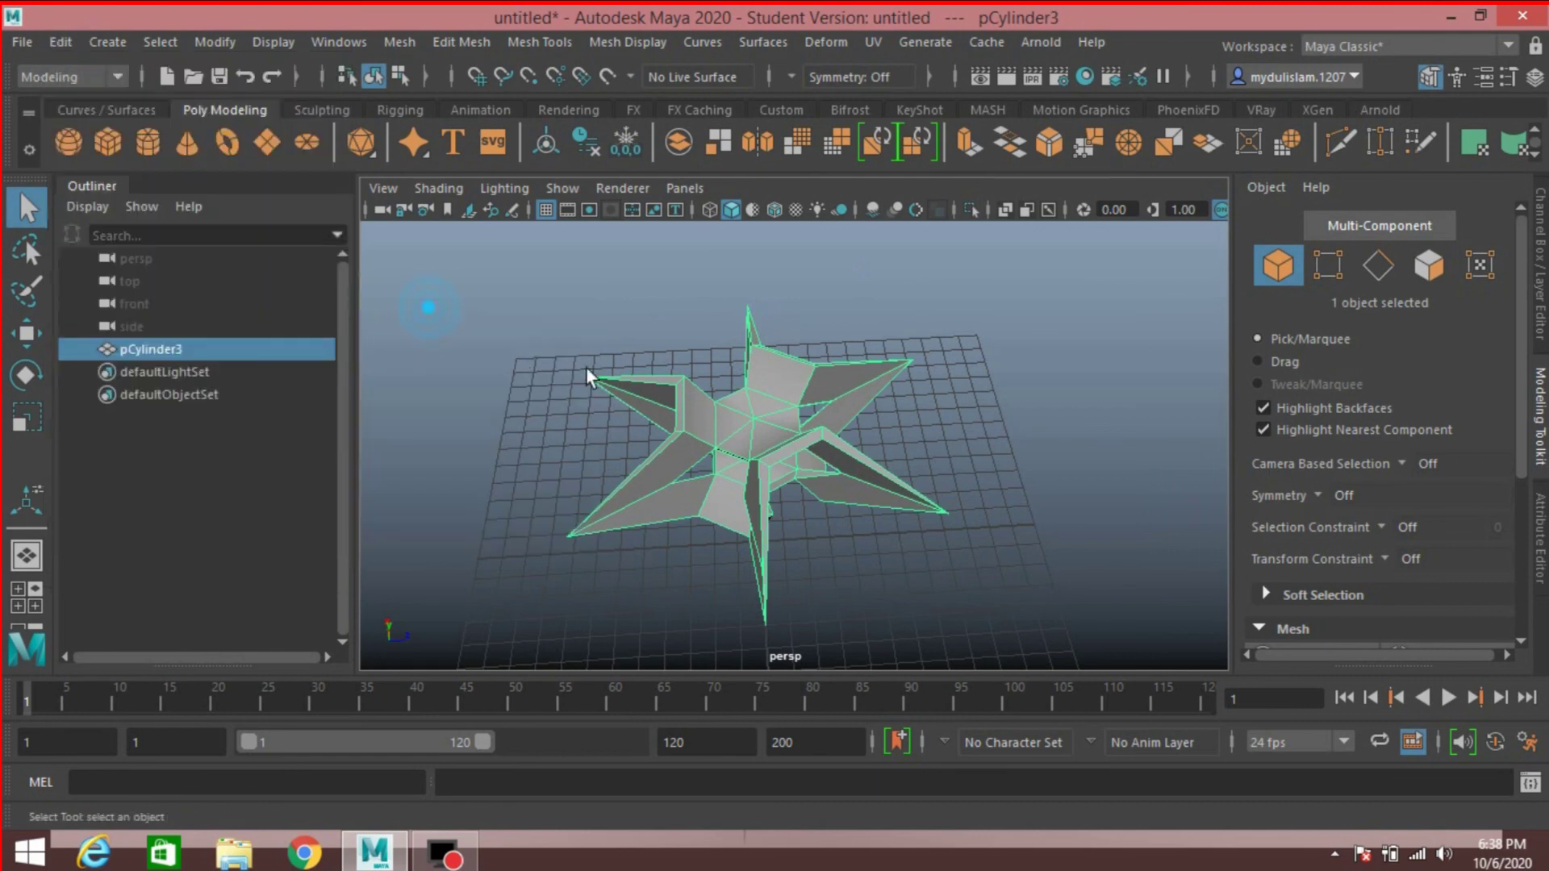
# Smooth the thickened star mesh with 3 divisions
pyautogui.keyDown('alt'); pyautogui.moveTo(654, 413); pyautogui.dragTo(766, 366); pyautogui.keyUp('alt')
pyautogui.scroll(-3, 766, 376)
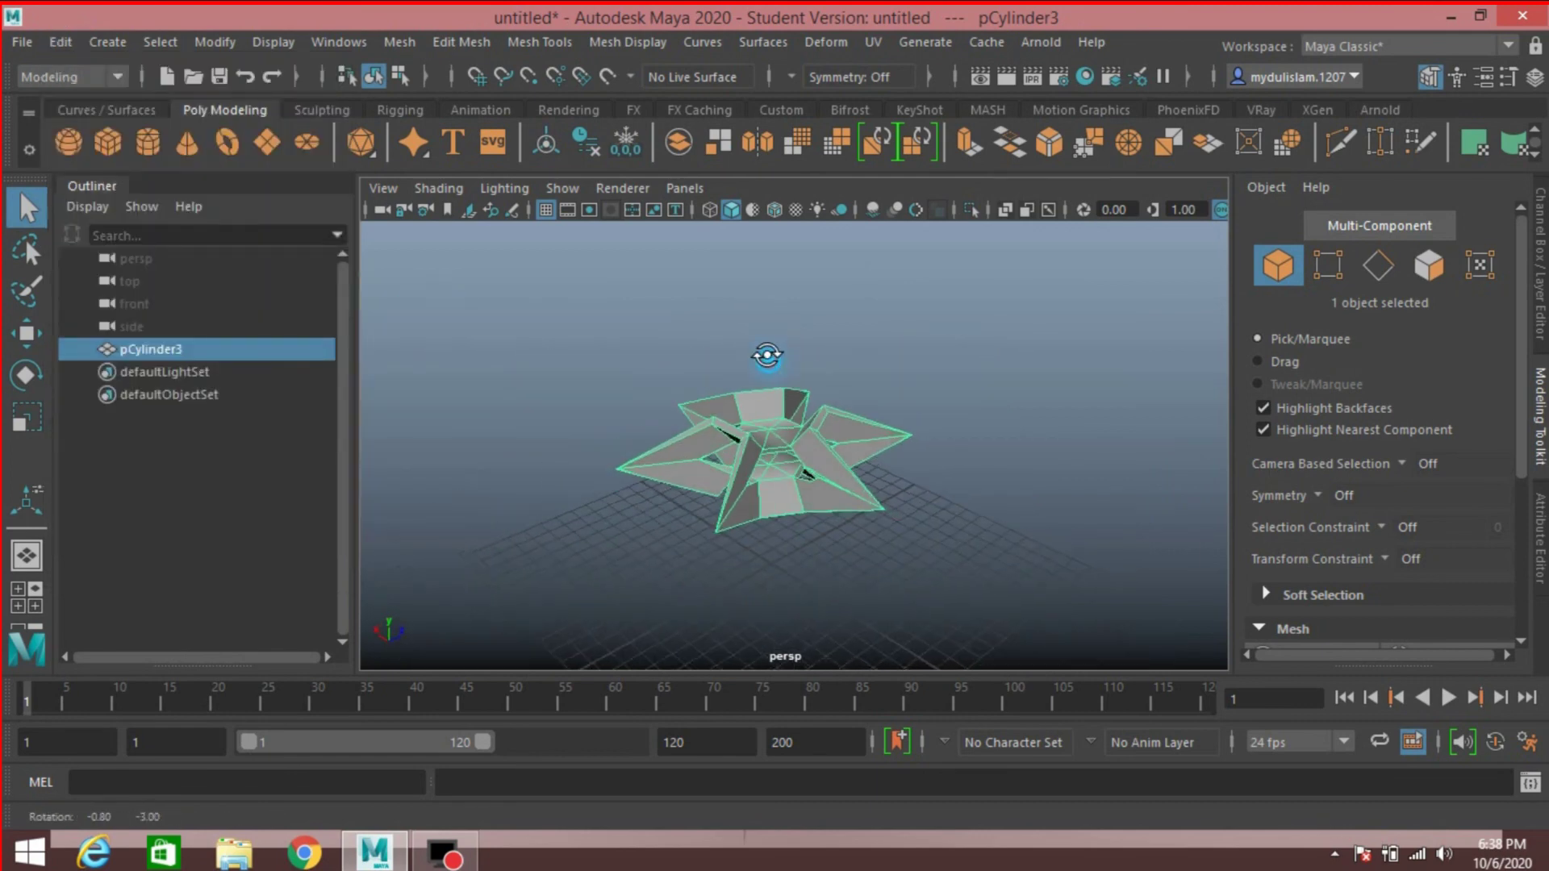
pyautogui.click(390, 44)
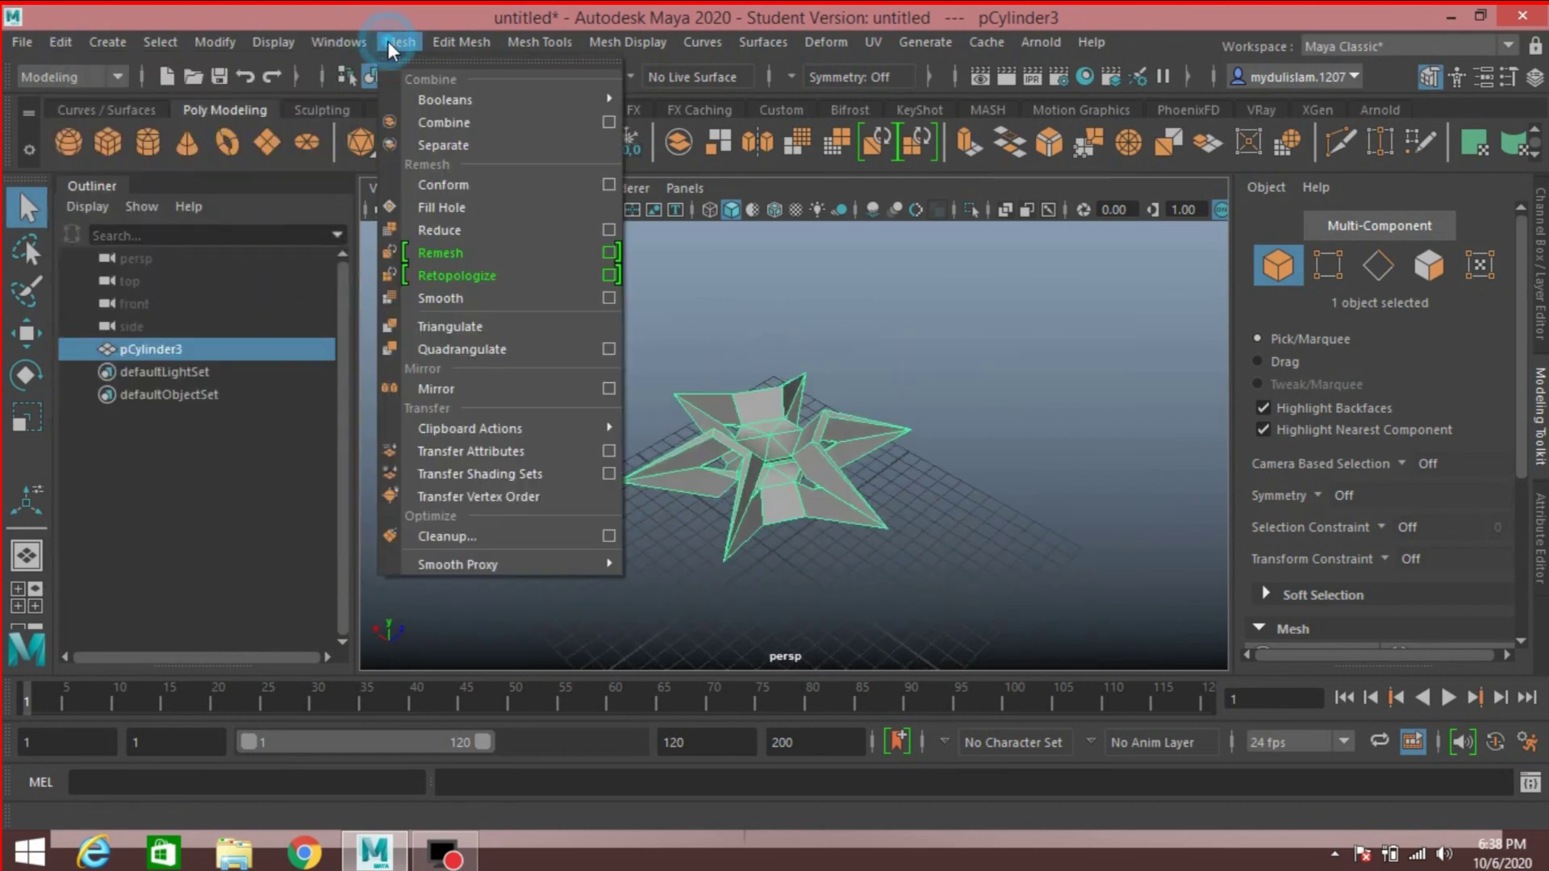
pyautogui.click(441, 297)
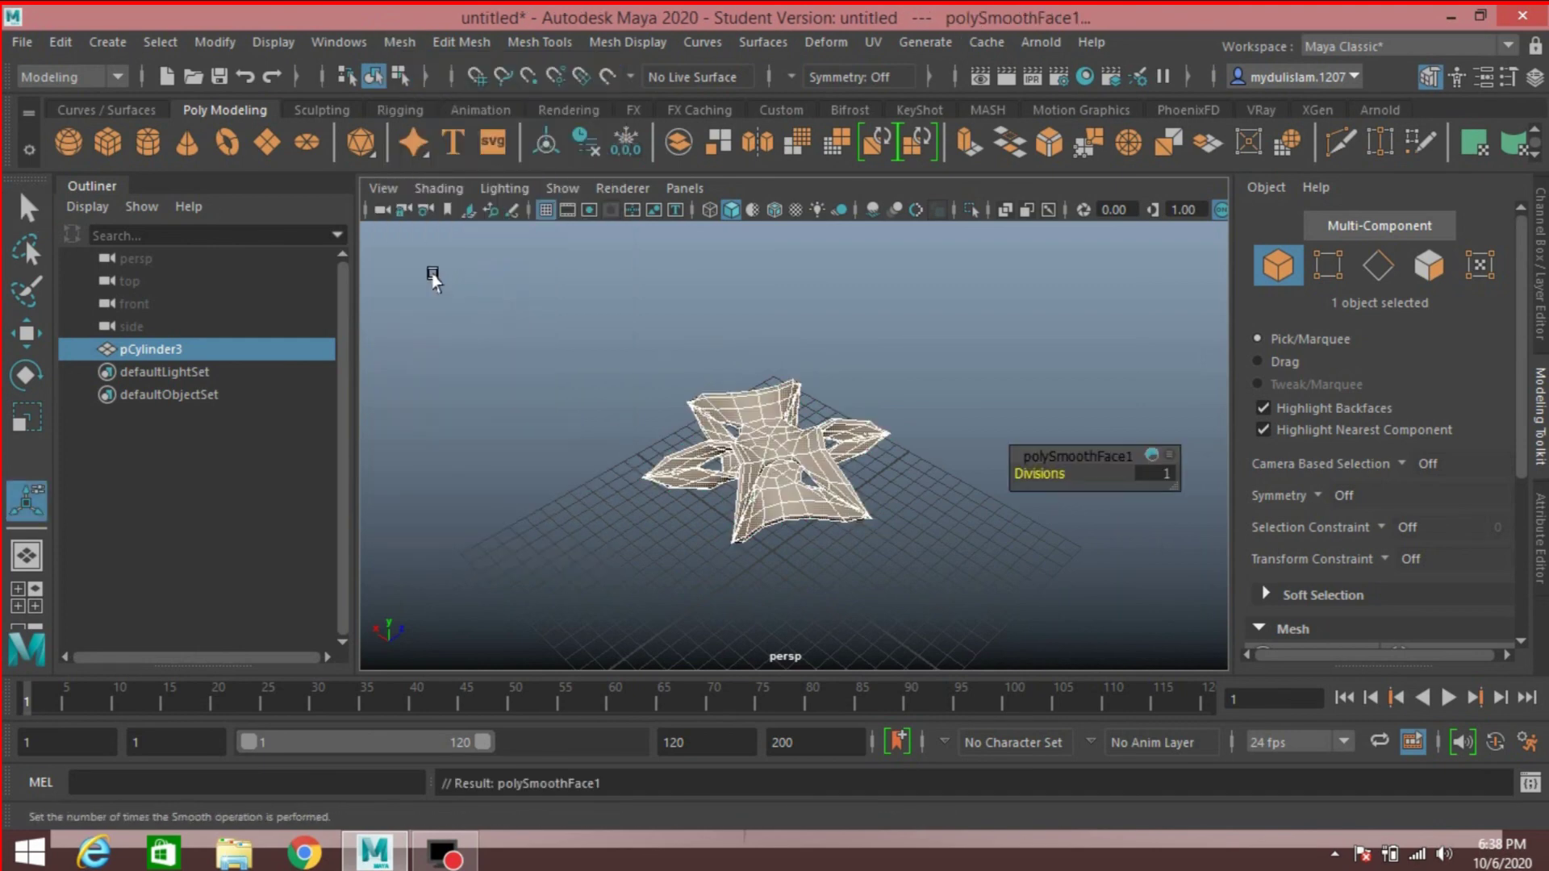
pyautogui.scroll(3, 818, 526)
pyautogui.keyDown('alt'); pyautogui.moveTo(818, 526); pyautogui.dragTo(806, 477); pyautogui.keyUp('alt')
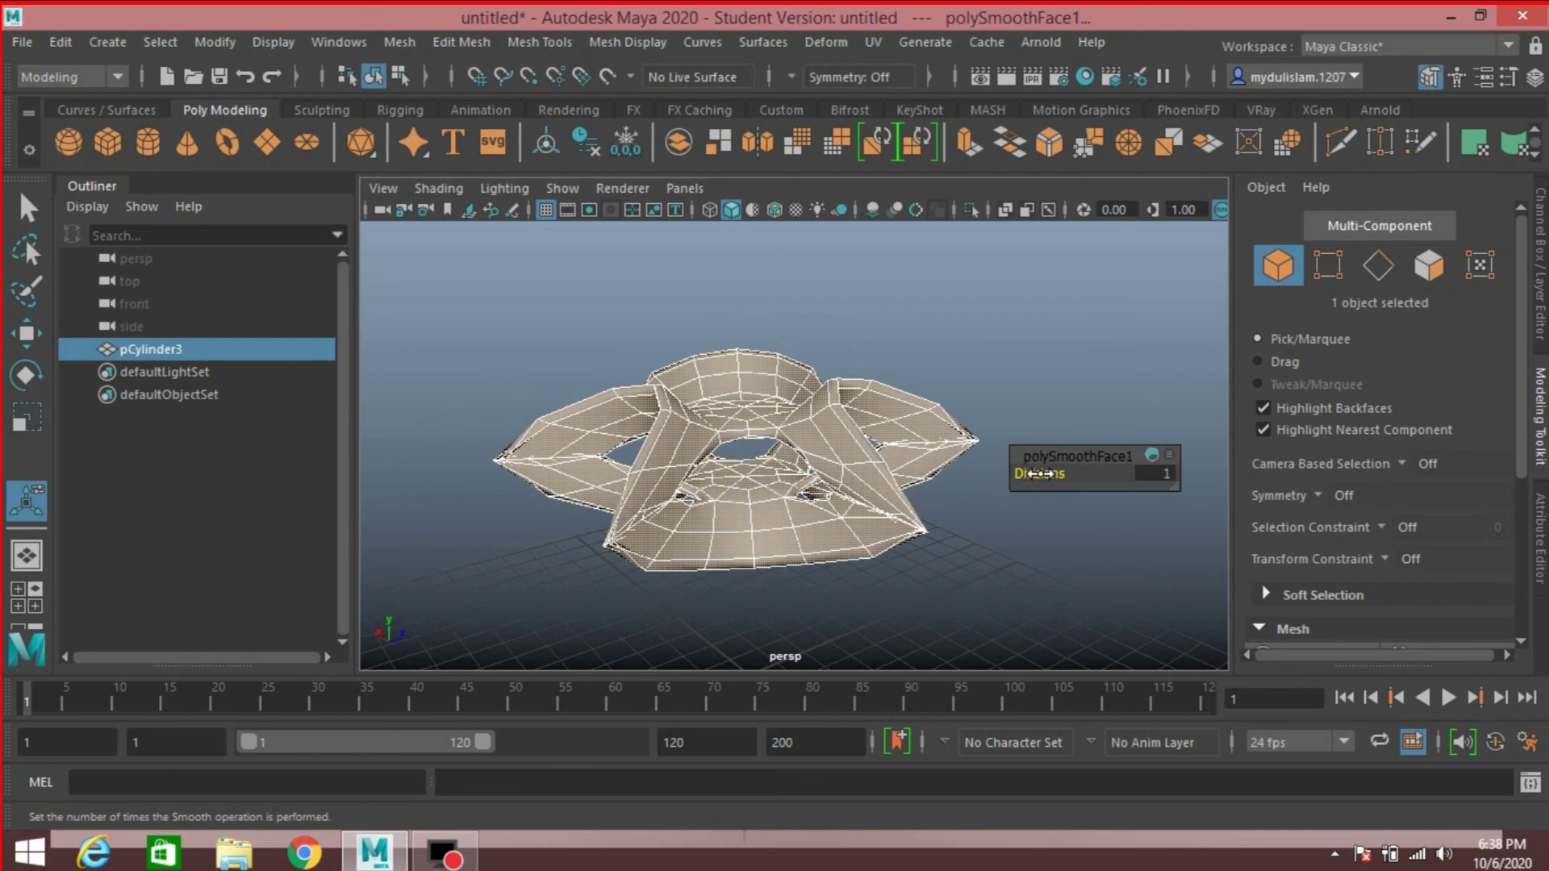
pyautogui.moveTo(1035, 473); pyautogui.dragTo(827, 552)
pyautogui.click(831, 386)
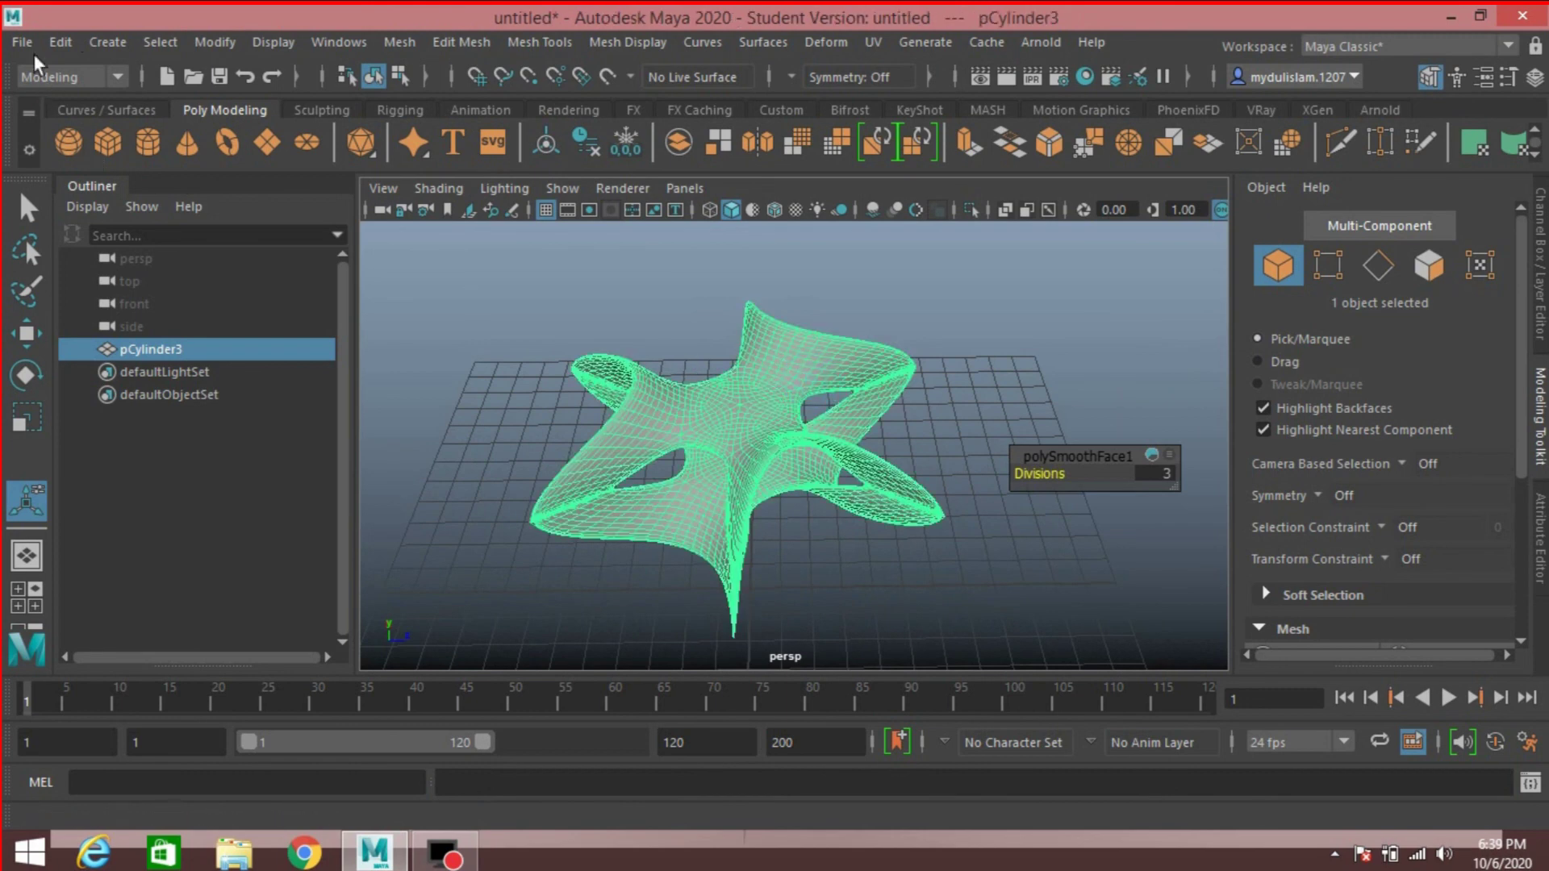
# Delete the smoothed star's construction history
pyautogui.click(59, 40)
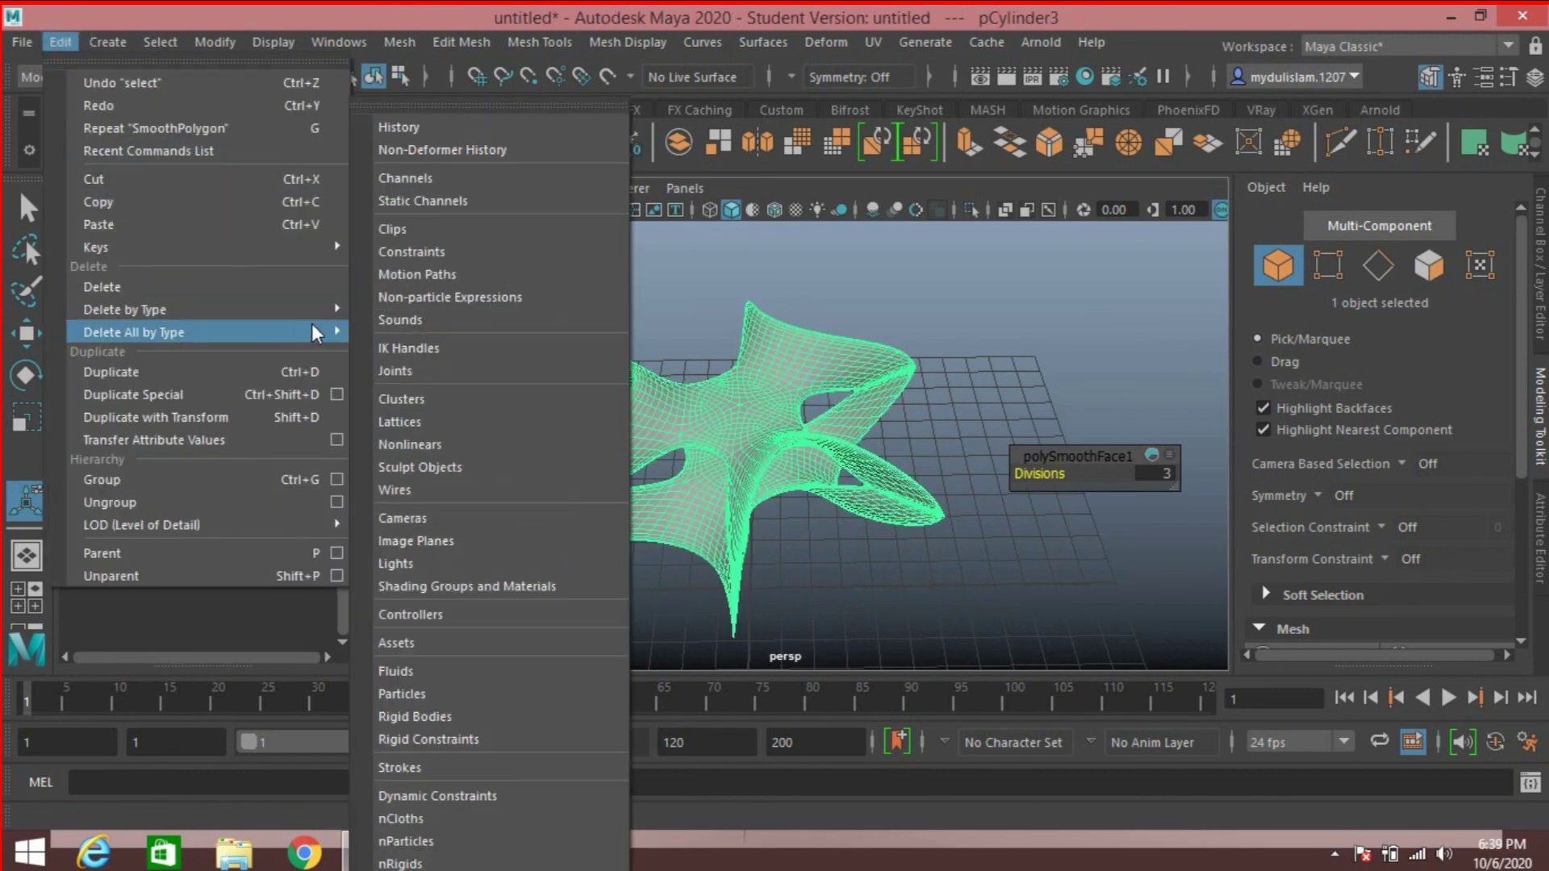
pyautogui.click(323, 312)
pyautogui.click(377, 309)
# Turn on smooth mesh preview for the star and inspect its surface unselected, leaving the star selected at the end
pyautogui.keyDown('alt'); pyautogui.moveTo(617, 360); pyautogui.dragTo(729, 371); pyautogui.keyUp('alt')
pyautogui.press('3')
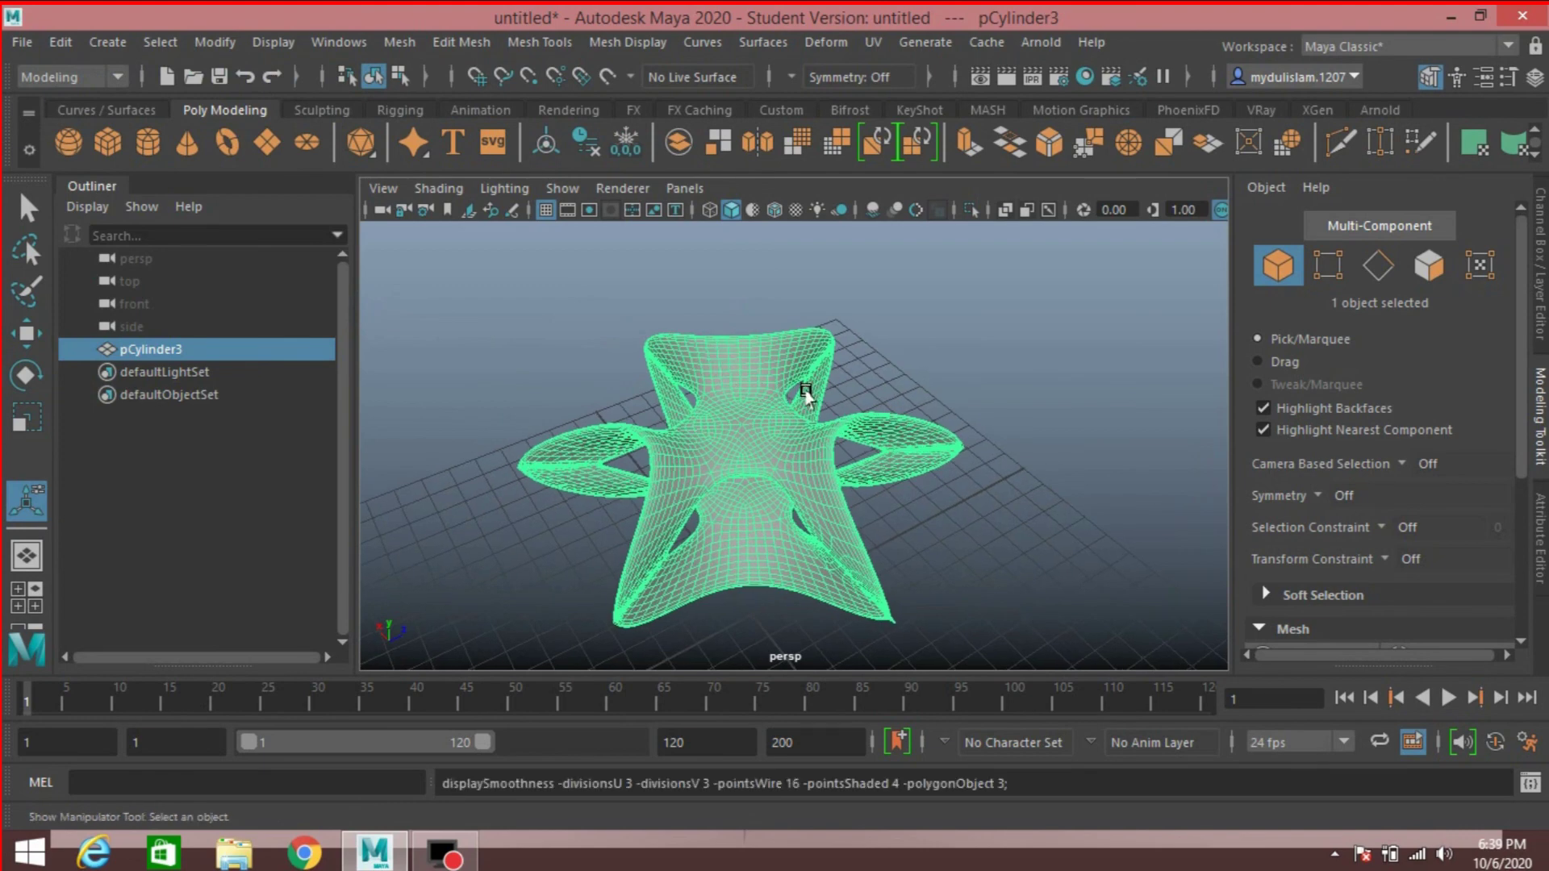
pyautogui.click(899, 365)
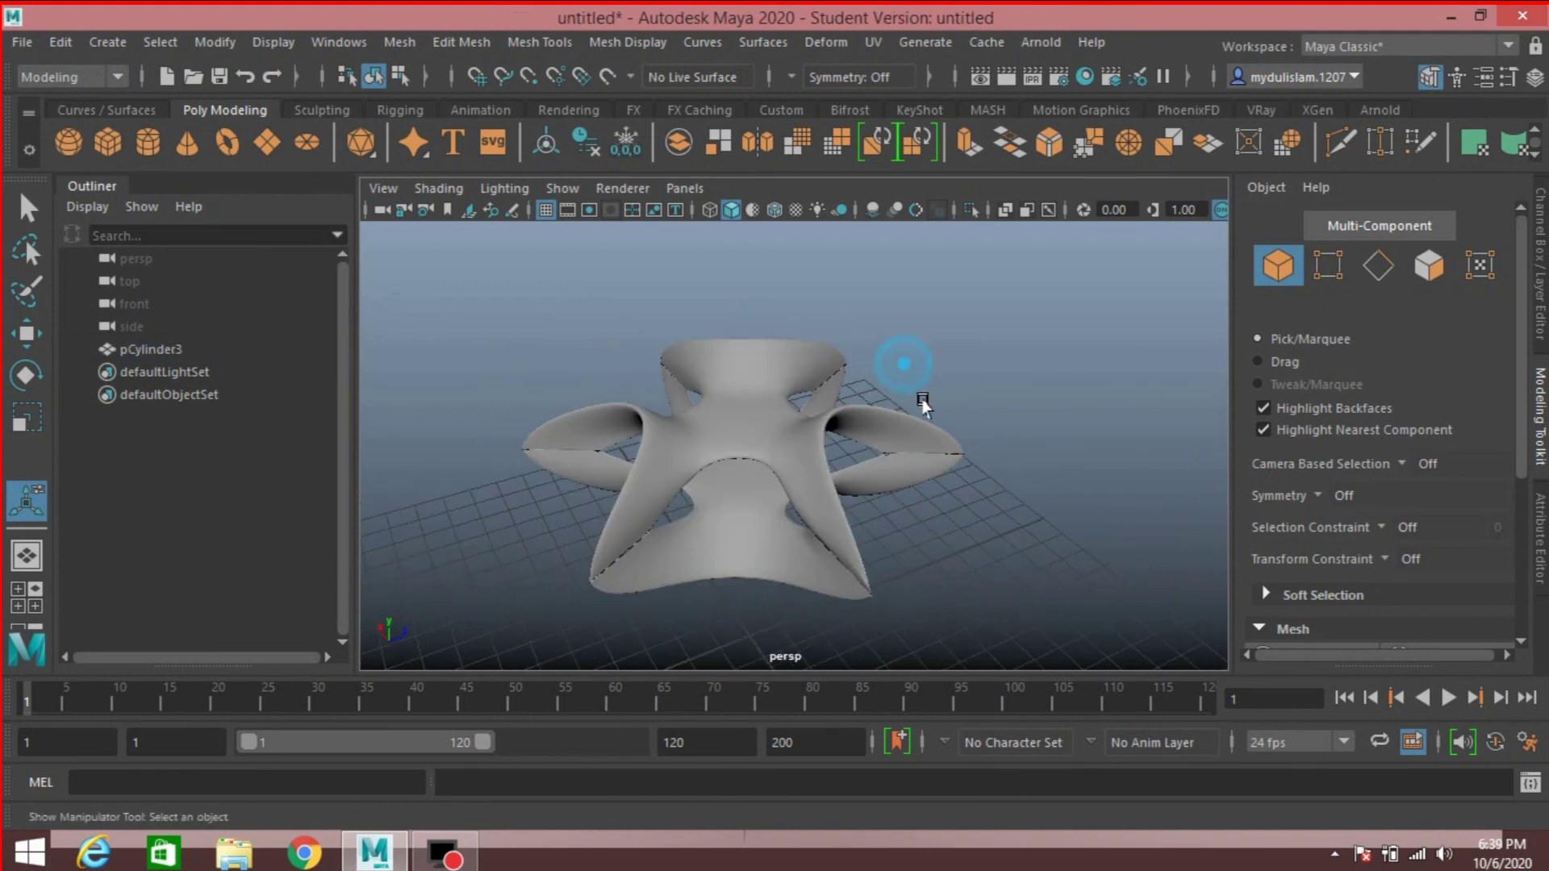
pyautogui.moveTo(923, 402)
pyautogui.keyDown('alt'); pyautogui.mouseDown()
pyautogui.moveTo(806, 356)
pyautogui.moveTo(906, 387)
pyautogui.mouseUp(); pyautogui.keyUp('alt')
pyautogui.keyDown('alt'); pyautogui.moveTo(906, 388); pyautogui.dragTo(848, 399, button='middle'); pyautogui.keyUp('alt')
pyautogui.keyDown('alt'); pyautogui.moveTo(840, 404); pyautogui.dragTo(803, 398); pyautogui.keyUp('alt')
pyautogui.click(777, 401)
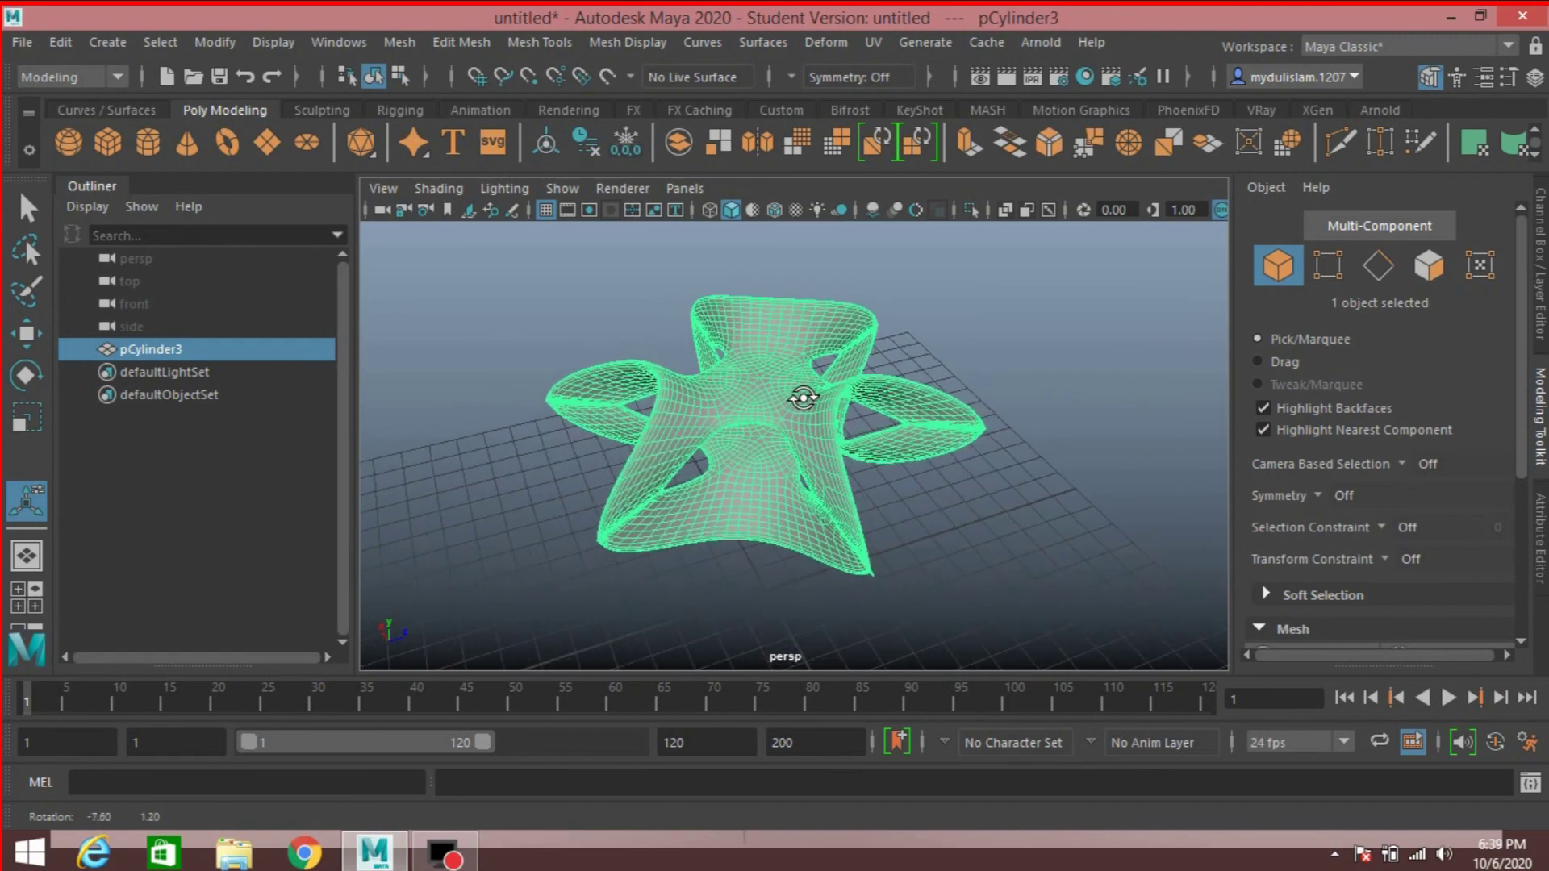